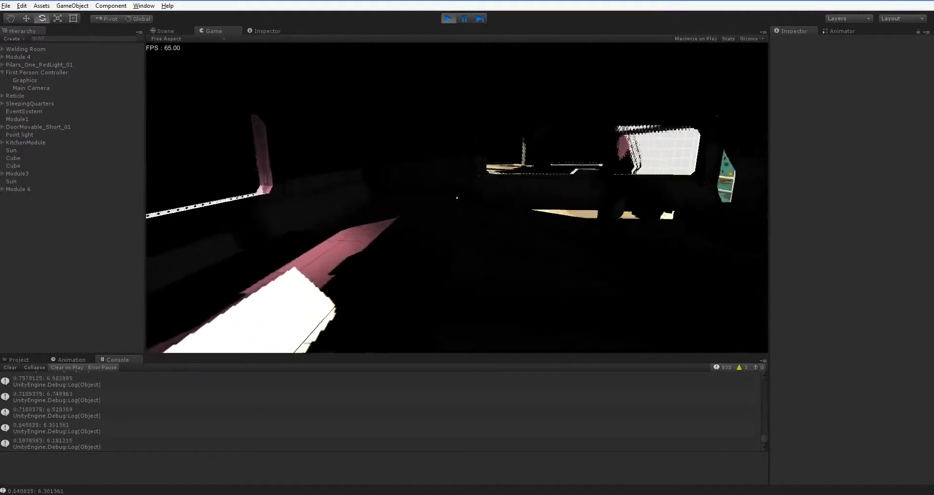
- Walk through the running game to the robot arm room, inspect the STOP panel at the railing, and end play mode
key(w)
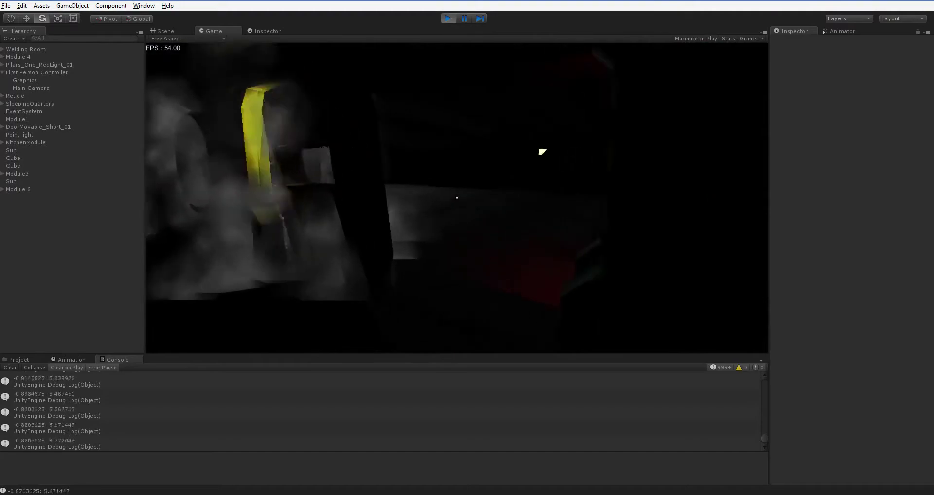
key(w)
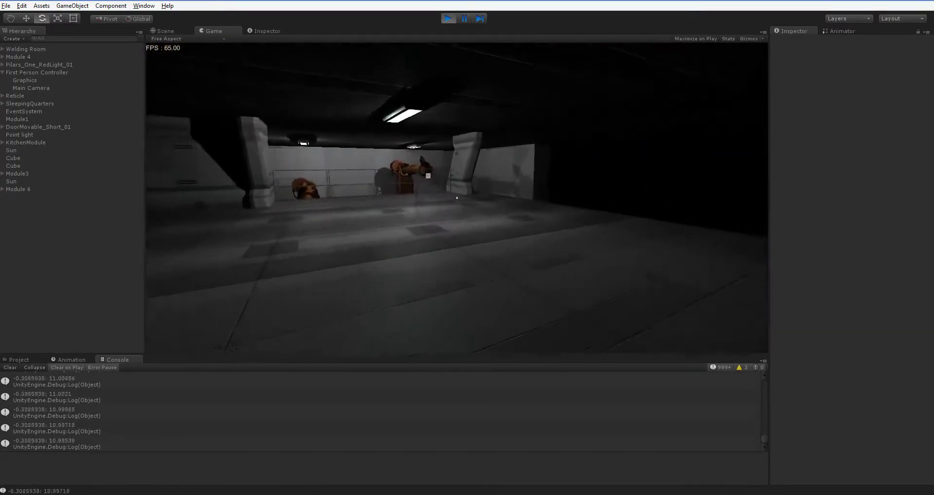
key(w)
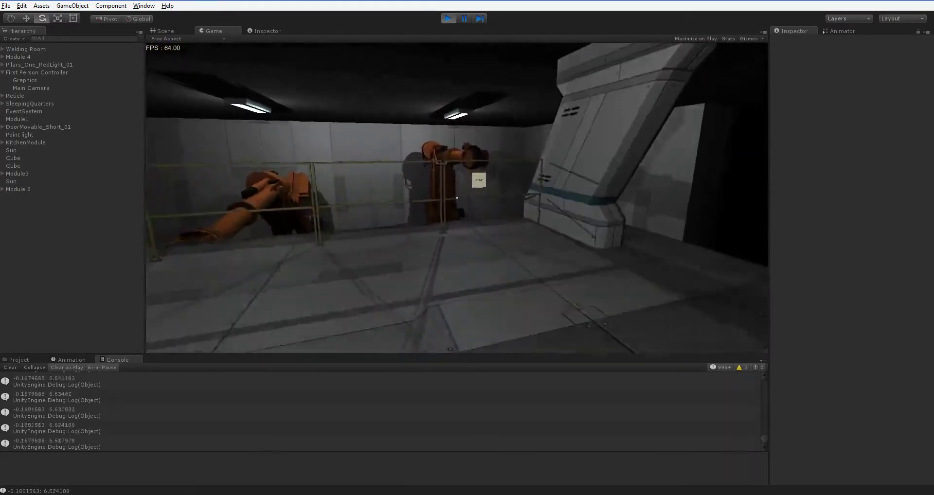
key(w)
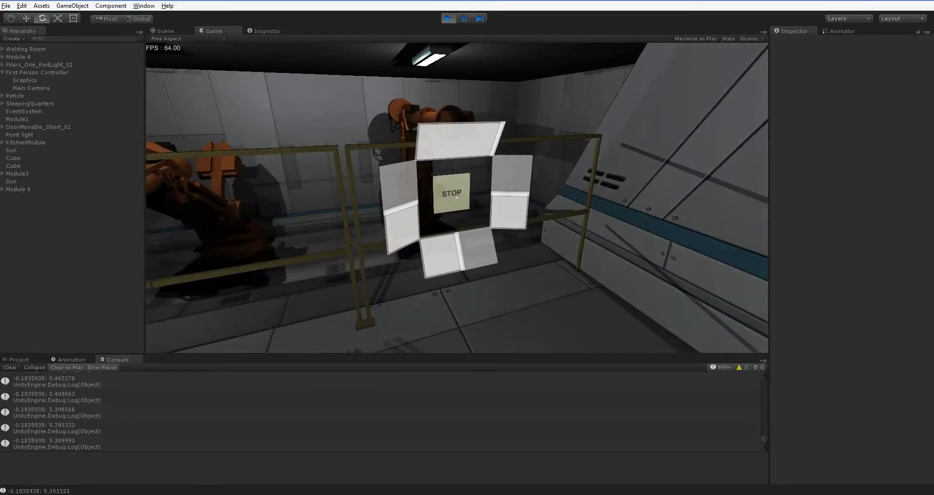
key(w)
key(a)
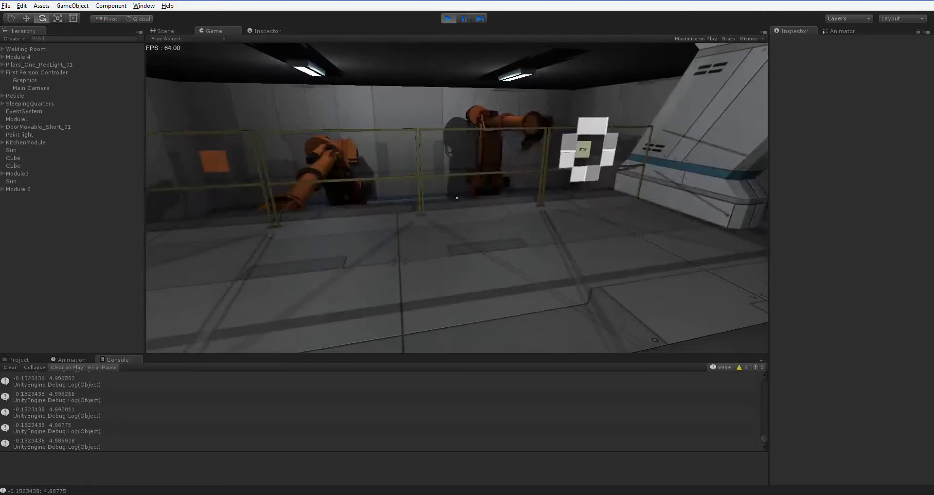
key(ctrl+p)
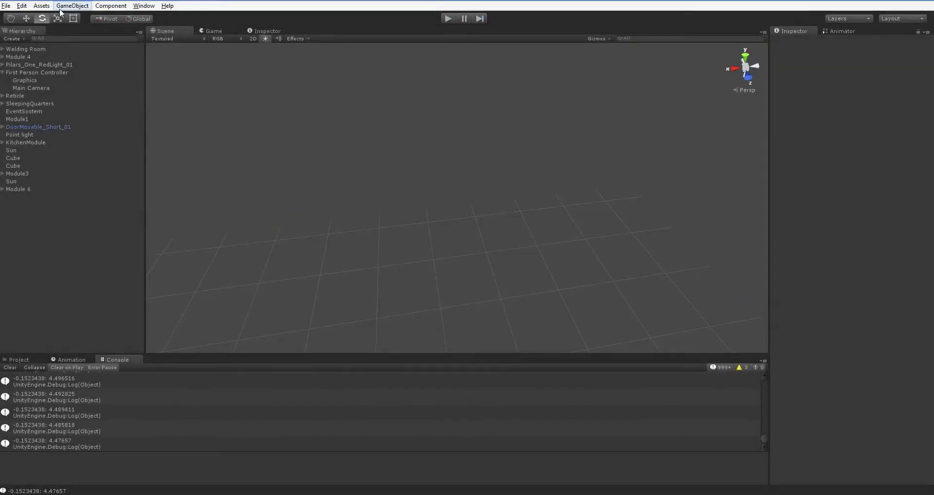
- Add a UI Canvas to the scene and frame its outline in the Scene view
click(72, 5)
mouse_move(64, 86)
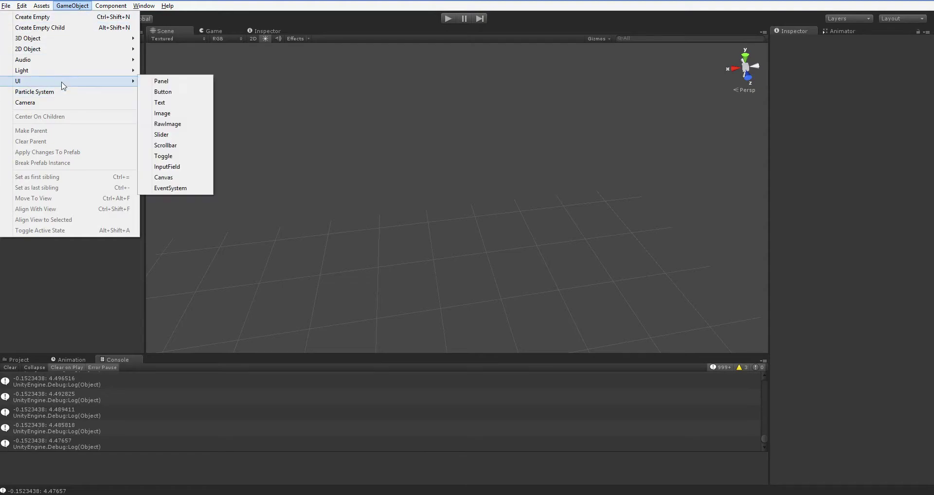
click(165, 177)
double_click(92, 197)
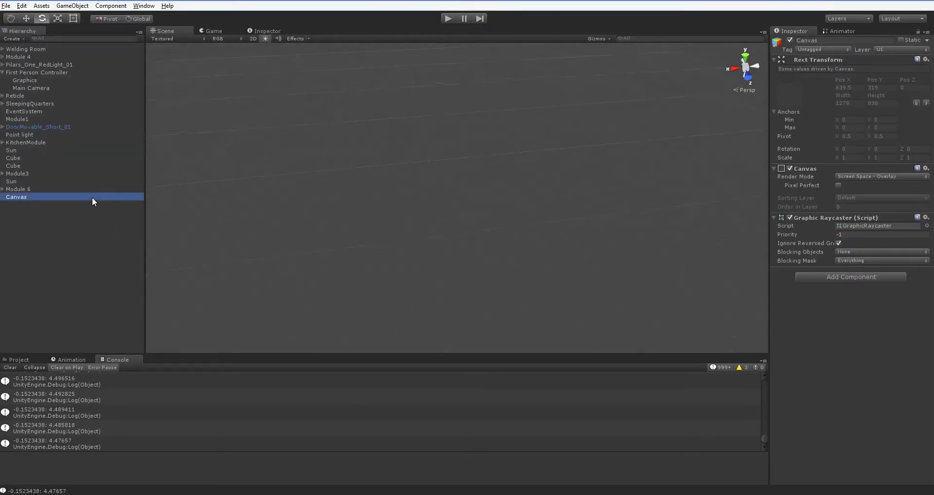
middle_drag(426, 179, 321, 151)
scroll(321, 151, up, 5)
middle_drag(284, 199, 372, 209)
scroll(322, 168, up, 4)
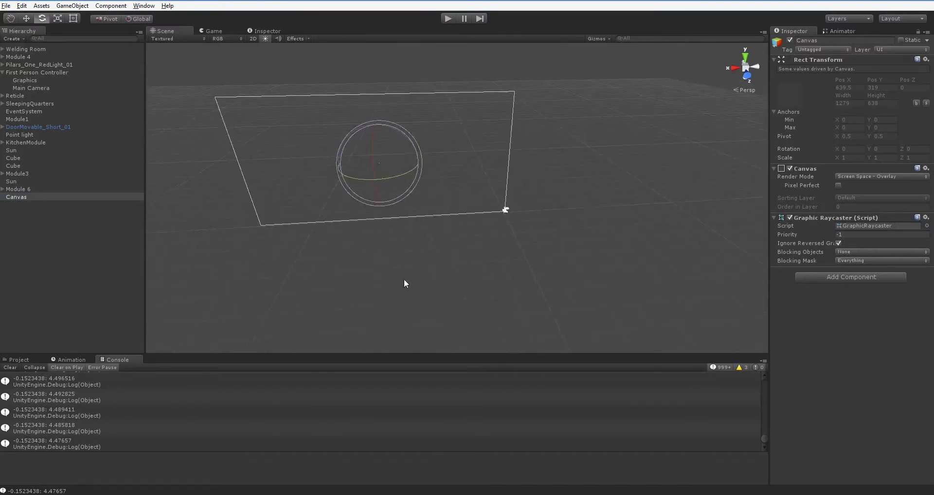
scroll(403, 283, up, 2)
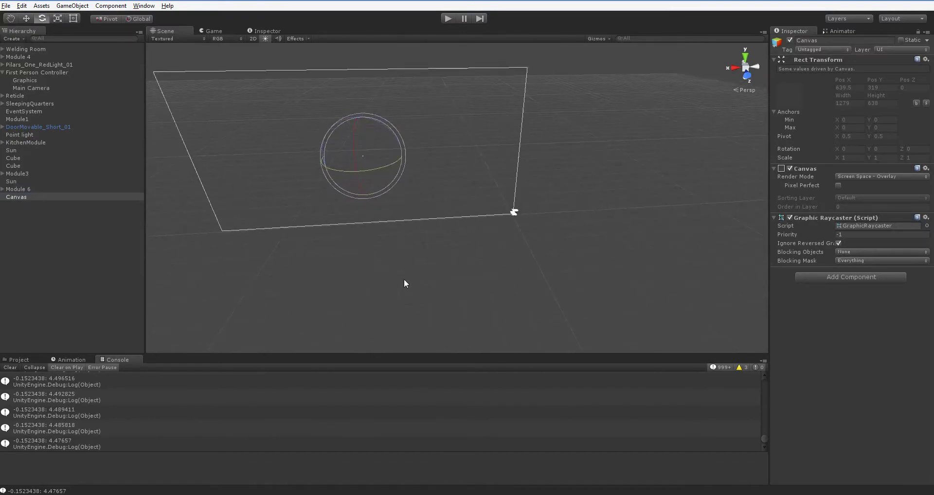
- Set the canvas's render mode to World Space and its X, Y and Z scale to 0.001
click(872, 177)
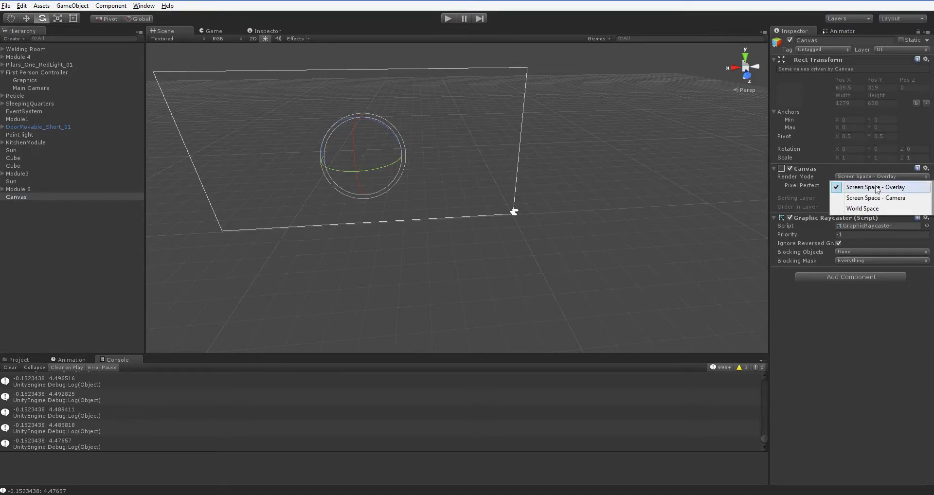
click(876, 209)
click(856, 146)
text(0.001)
key(Tab)
text(.0)
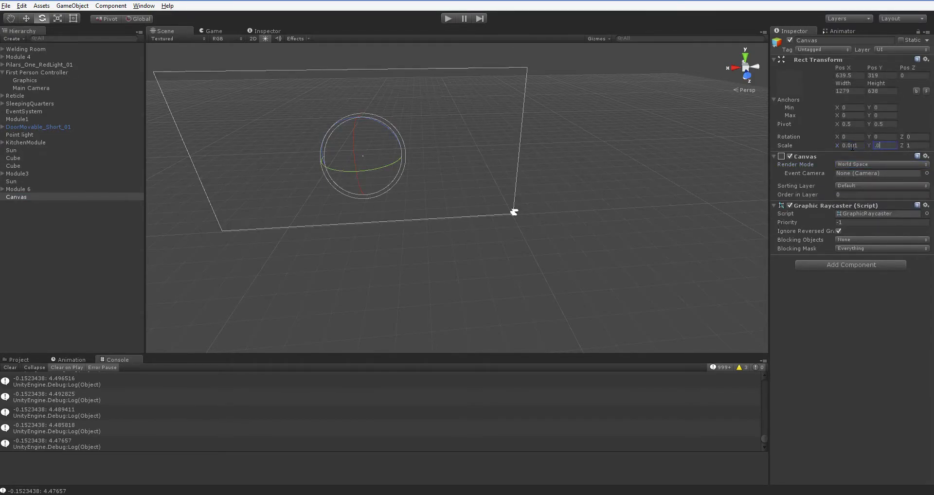
key(Tab)
text(.001)
key(shift+Tab)
- Set the canvas's width and height to 256
click(844, 91)
text(250)
key(Tab)
key(Return)
- Activate the Move tool and set the canvas's X and Y positions to 0
scroll(446, 175, up, 8)
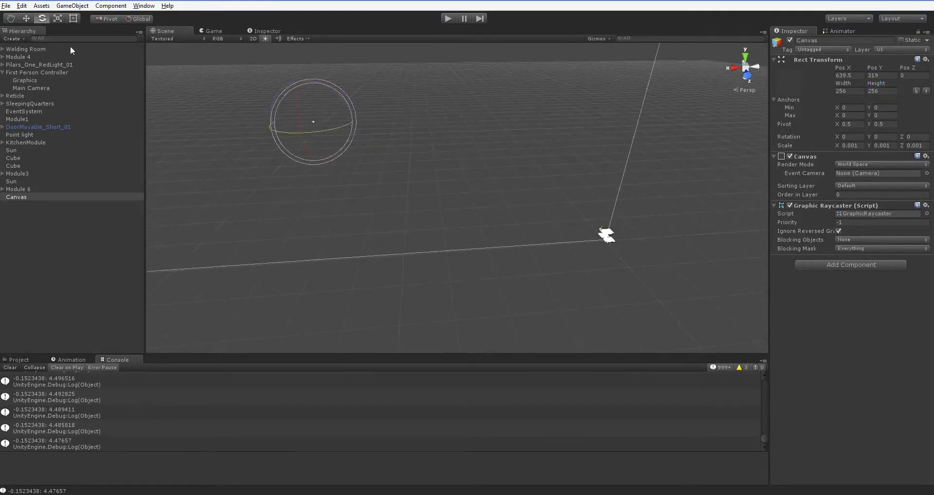
click(26, 19)
click(860, 76)
text(0)
key(Tab)
text(0)
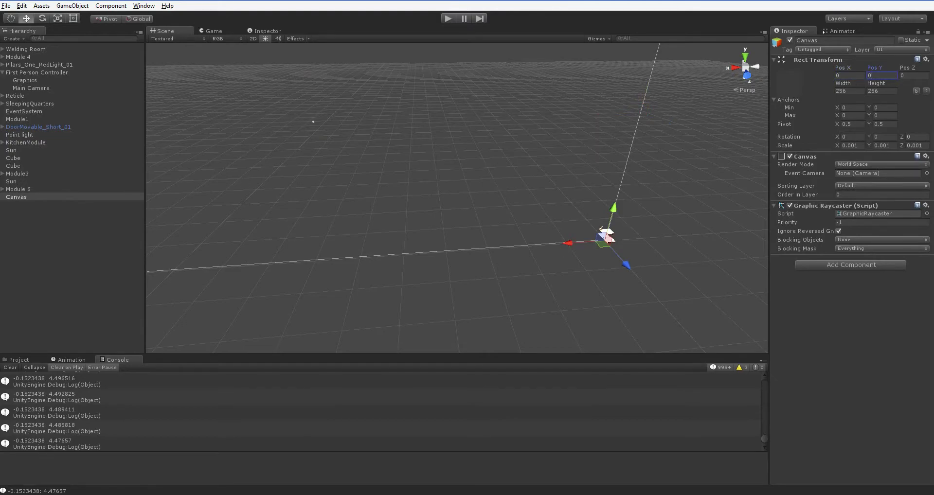
- Move the canvas horizontally from the origin into the robot arm room, to about X -24.3 and Z -30.6
click(27, 197)
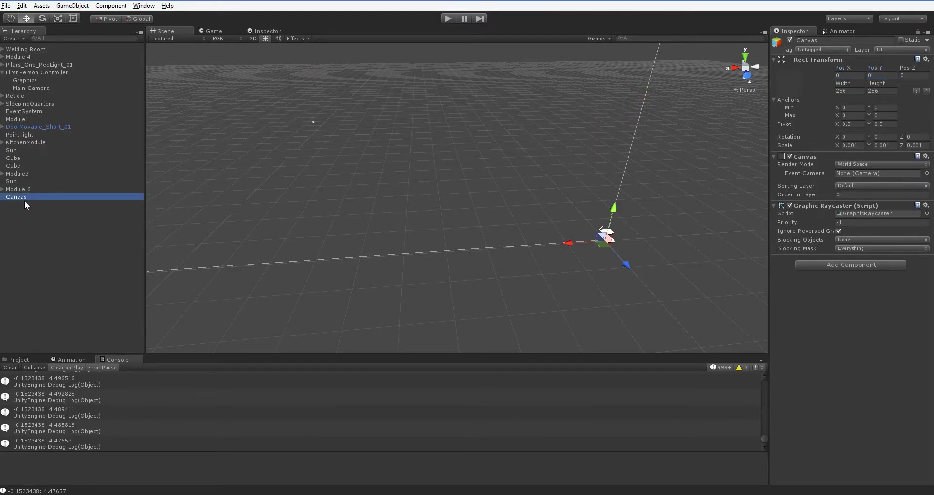
double_click(22, 198)
right_drag(406, 258, 538, 211)
key(f)
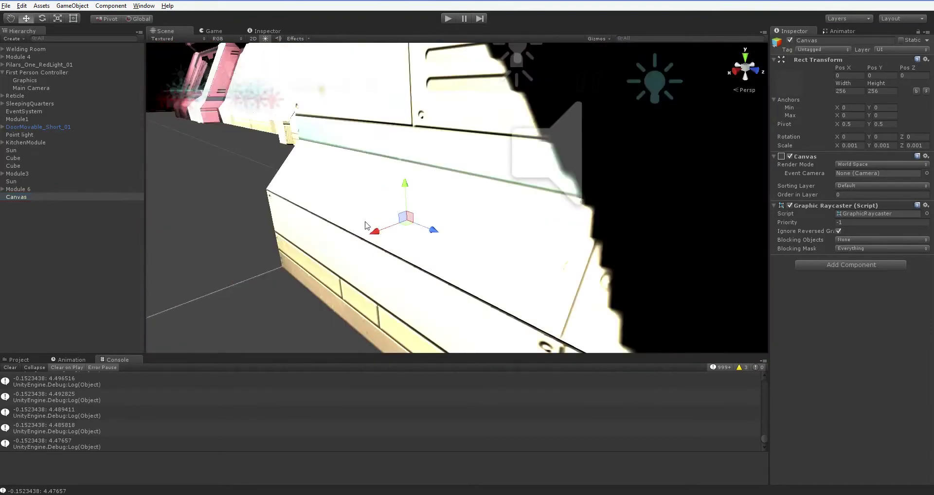
right_drag(429, 231, 585, 267)
drag(516, 229, 176, 173)
right_drag(176, 173, 601, 307)
drag(370, 257, 523, 166)
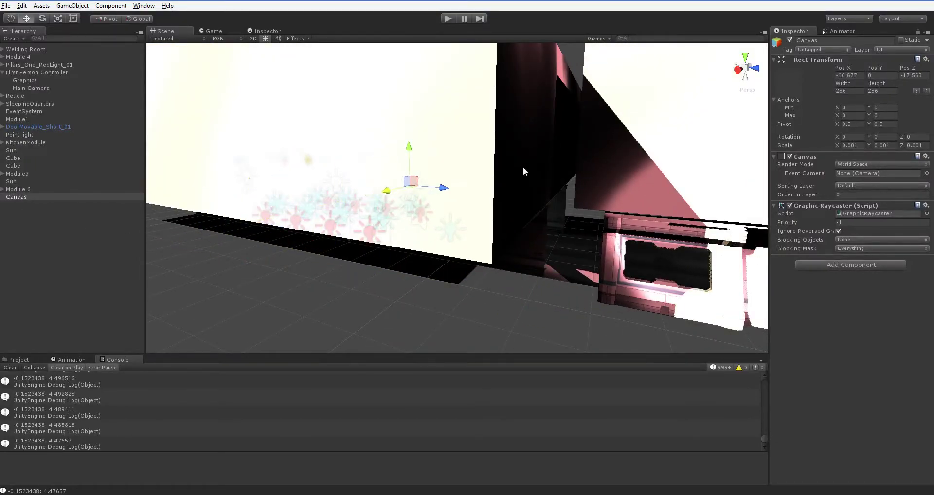
double_click(43, 197)
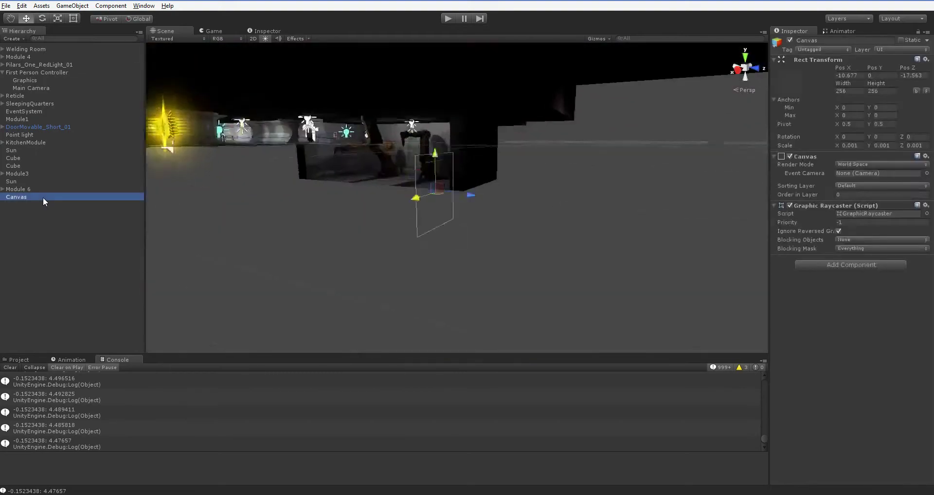
drag(493, 201, 169, 155)
right_drag(199, 162, 266, 172)
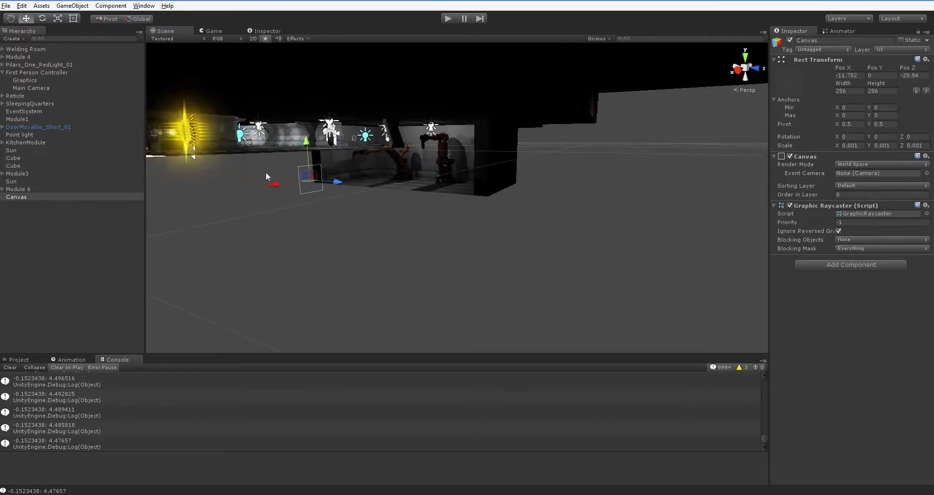
drag(288, 183, 363, 148)
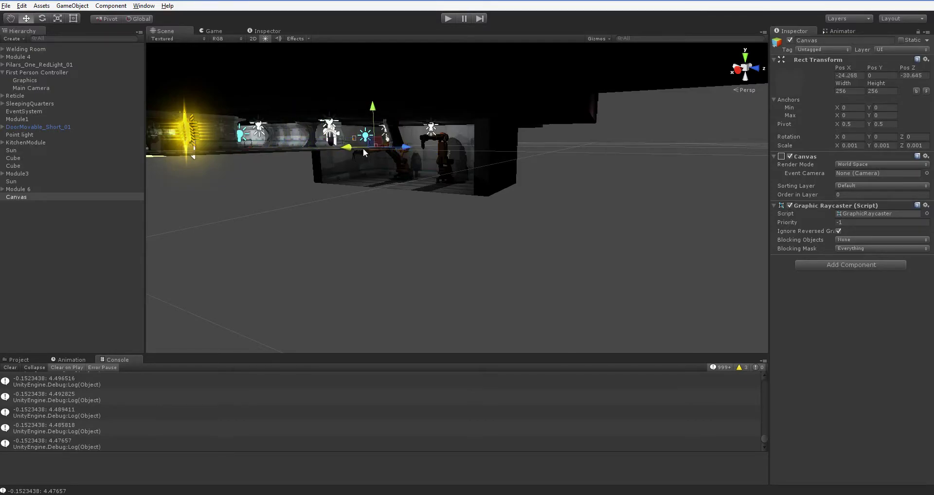
- Raise the canvas to railing height and shift it to about X -23.49, Y 0.47, Z -30.38
double_click(86, 197)
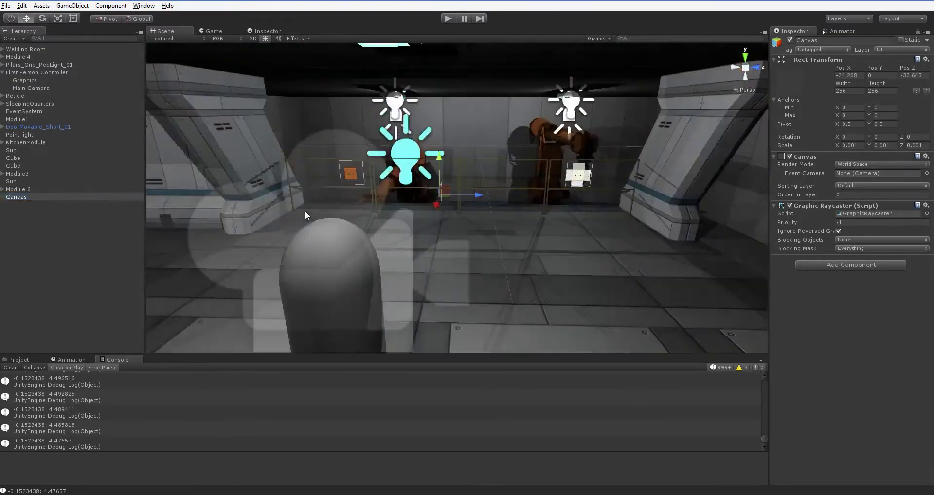
alt+drag(305, 211, 496, 242)
drag(439, 235, 373, 197)
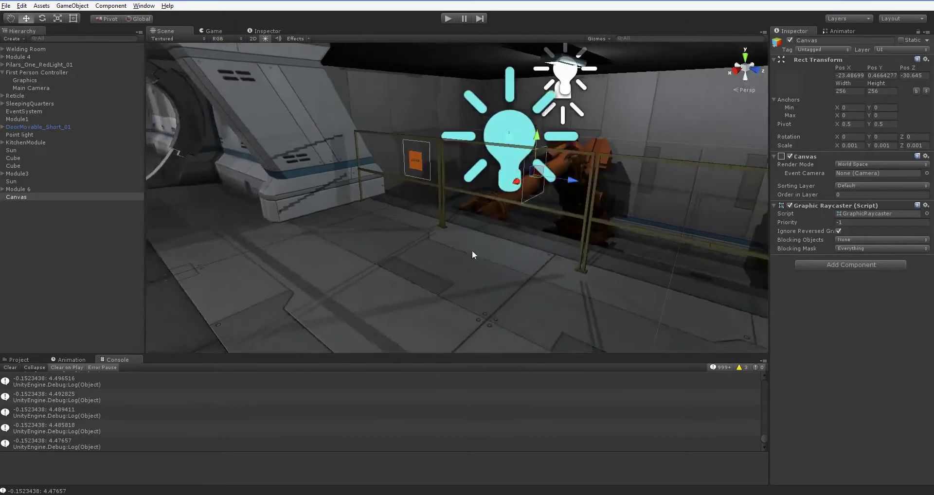
alt+drag(472, 252, 426, 242)
drag(398, 168, 434, 206)
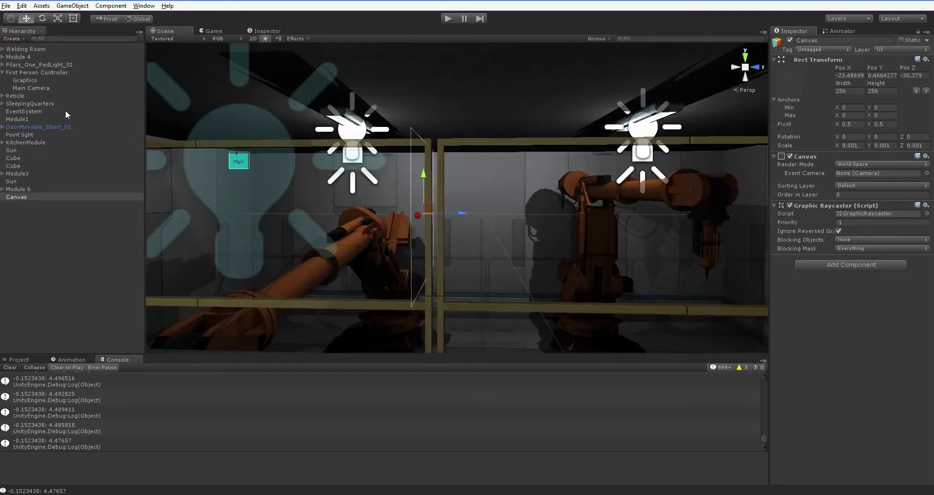
- Rotate the canvas about 90 degrees around Y and nudge it to about X -23.44 beside the railing
click(43, 18)
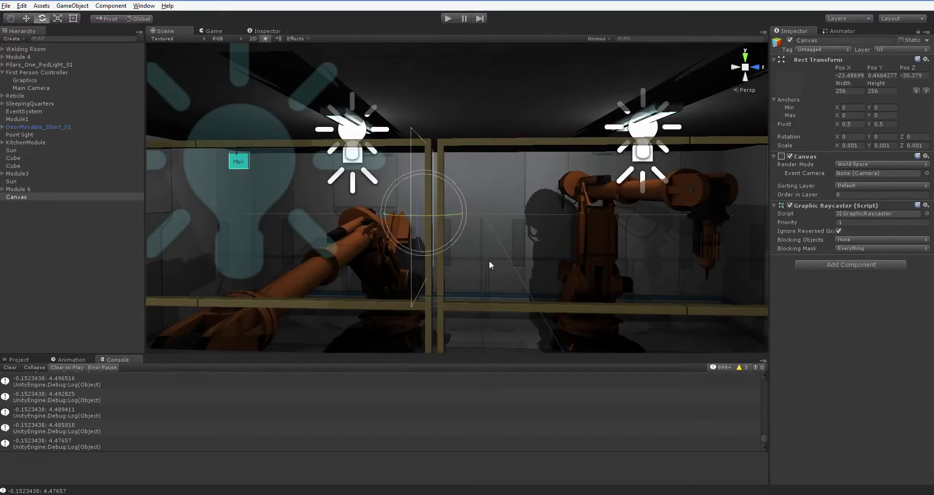
drag(438, 214, 386, 220)
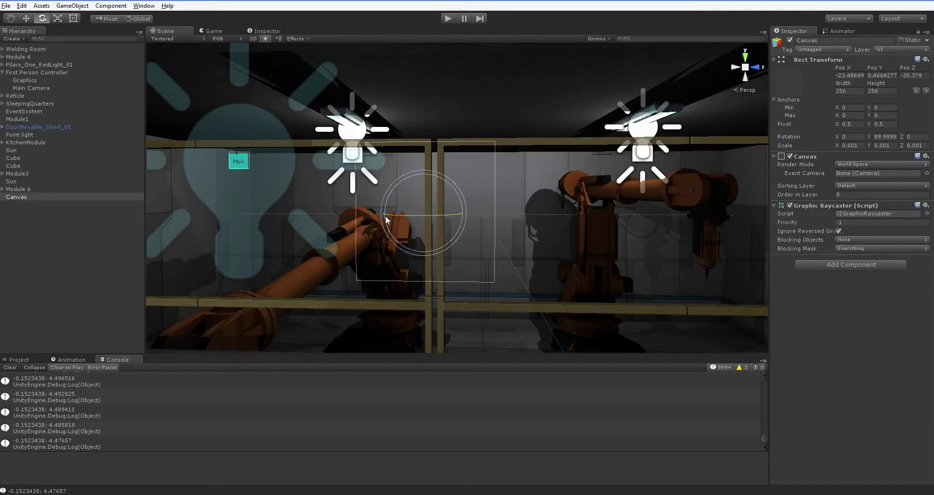
alt+drag(404, 249, 242, 144)
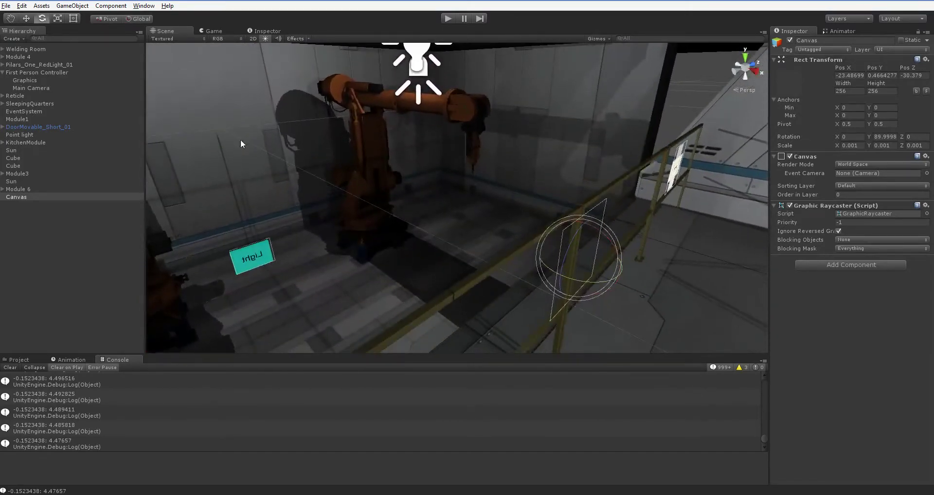
click(26, 18)
drag(618, 275, 623, 279)
middle_drag(623, 279, 330, 226)
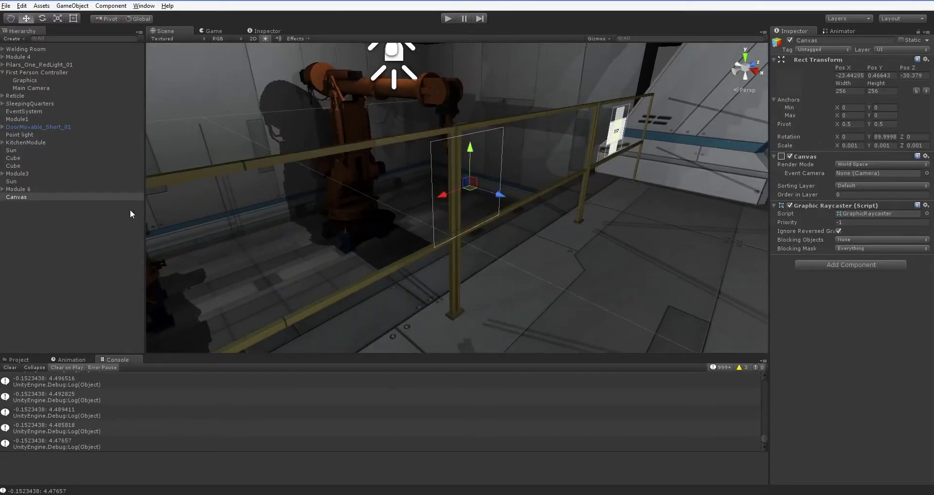
- Add a UI Button as a child of the canvas and check which way its label faces
right_click(18, 197)
mouse_move(65, 331)
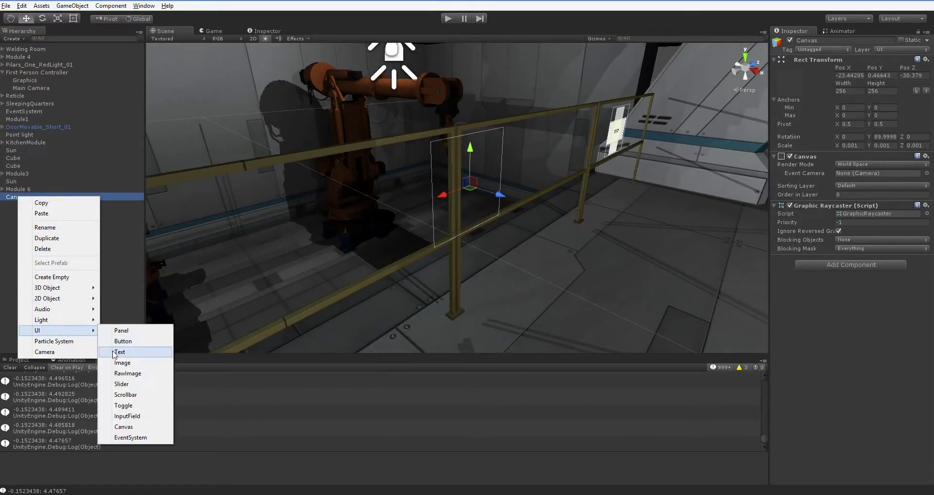
click(123, 341)
middle_drag(474, 276, 292, 248)
scroll(287, 258, up, 5)
scroll(288, 258, down, 4)
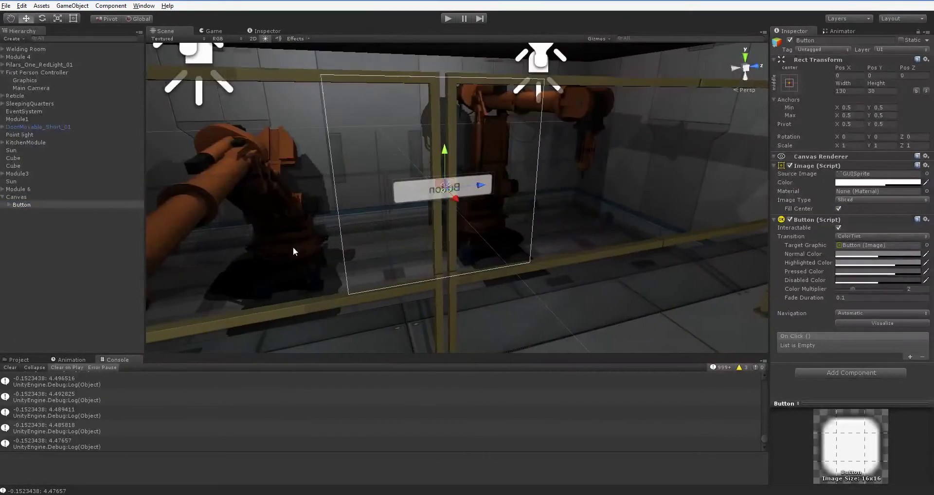
- Try rotating the button around its Y axis, and undo the rotation
click(42, 19)
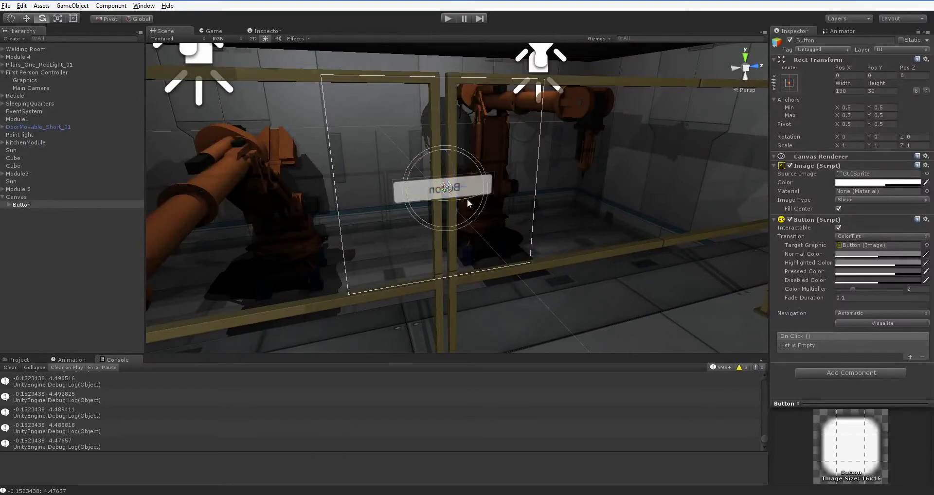
drag(444, 199, 343, 198)
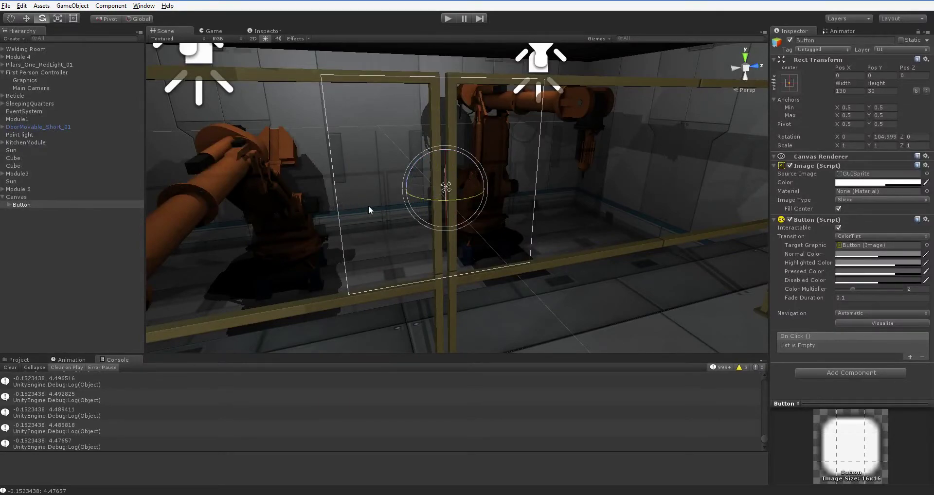
key(ctrl+z)
- Rotate the canvas around Y to about 270 degrees so its content faces the walkway
click(11, 197)
drag(417, 198, 280, 203)
middle_drag(369, 242, 459, 290)
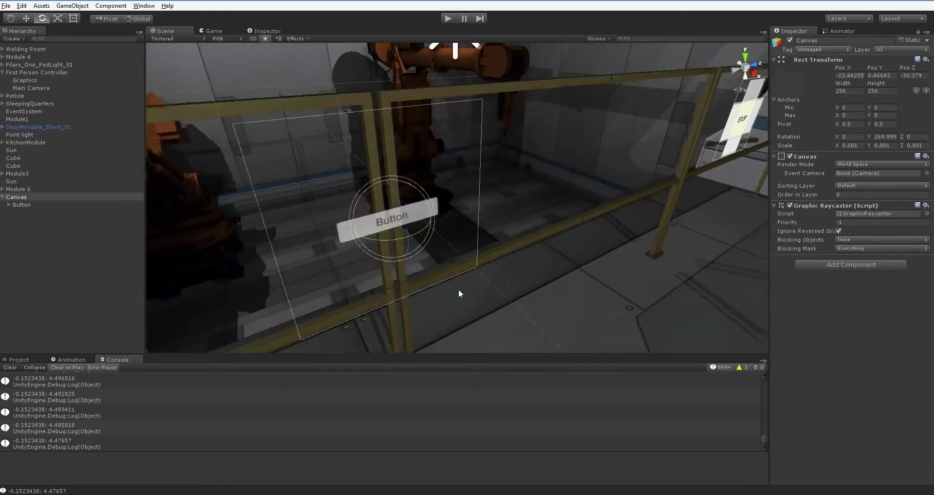
- Delete the test button from the canvas
click(31, 205)
key(Delete)
mouse_move(384, 212)
middle_down()
mouse_move(423, 208)
mouse_move(418, 228)
mouse_move(390, 219)
middle_up()
scroll(416, 215, down, 5)
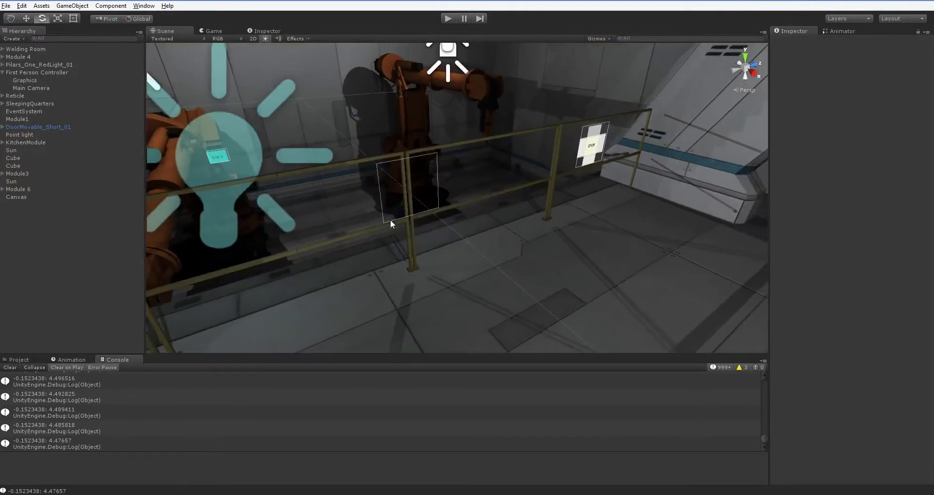
- Create an empty child object under the canvas and name it GlowingKey
scroll(390, 219, up, 2)
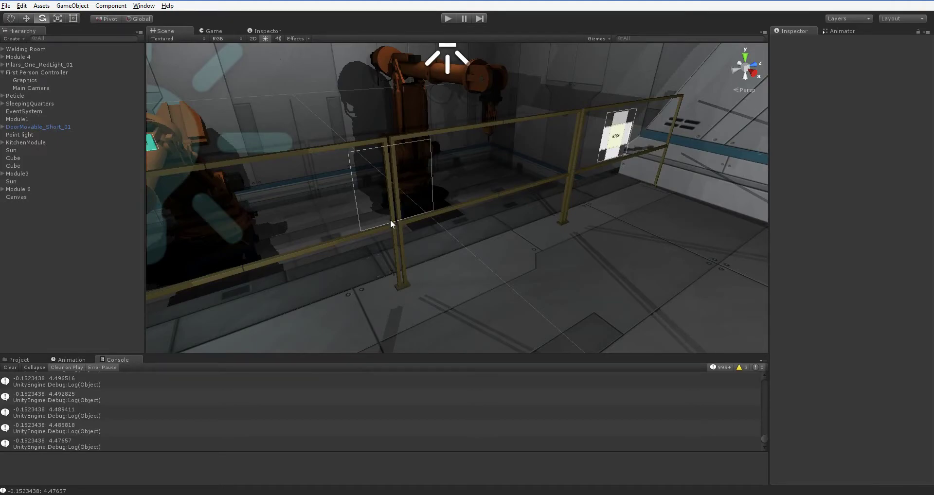
right_click(32, 198)
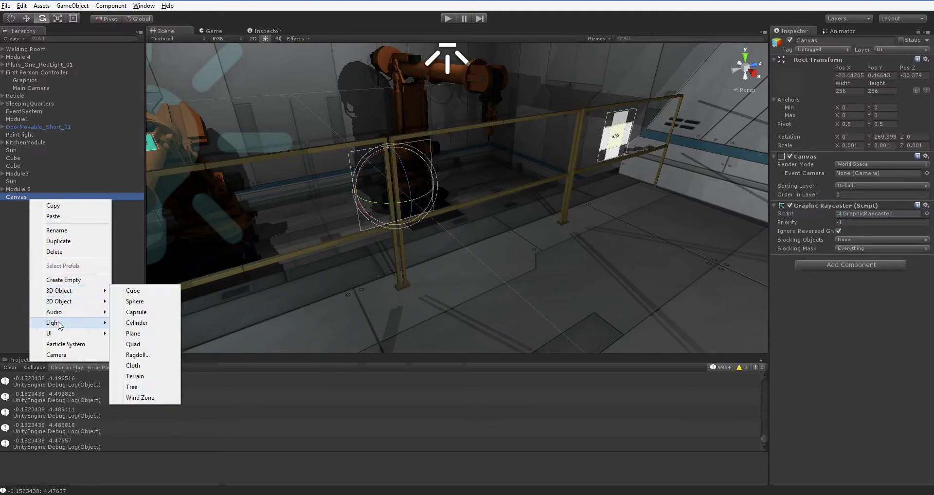
mouse_move(62, 337)
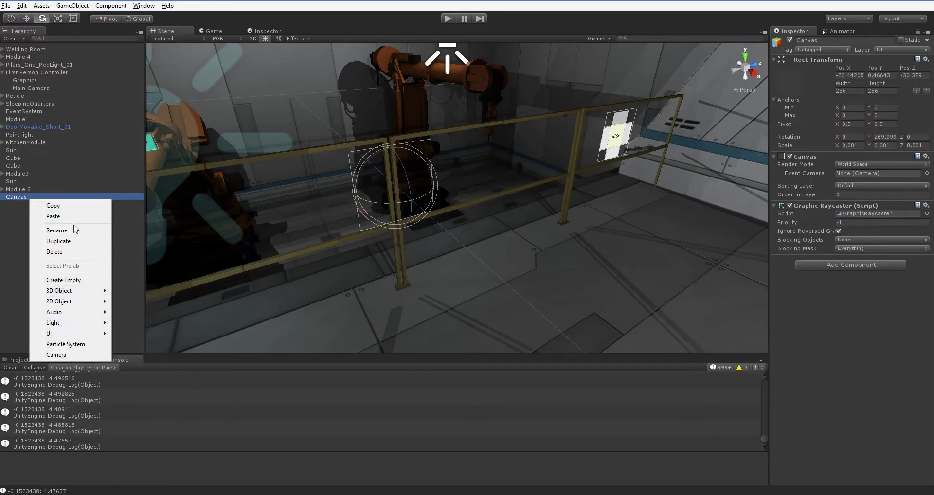
click(80, 280)
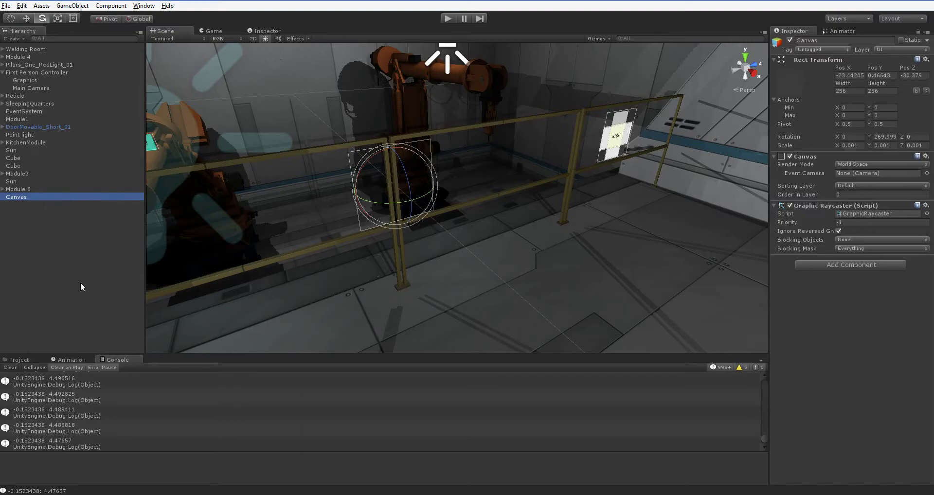
click(833, 38)
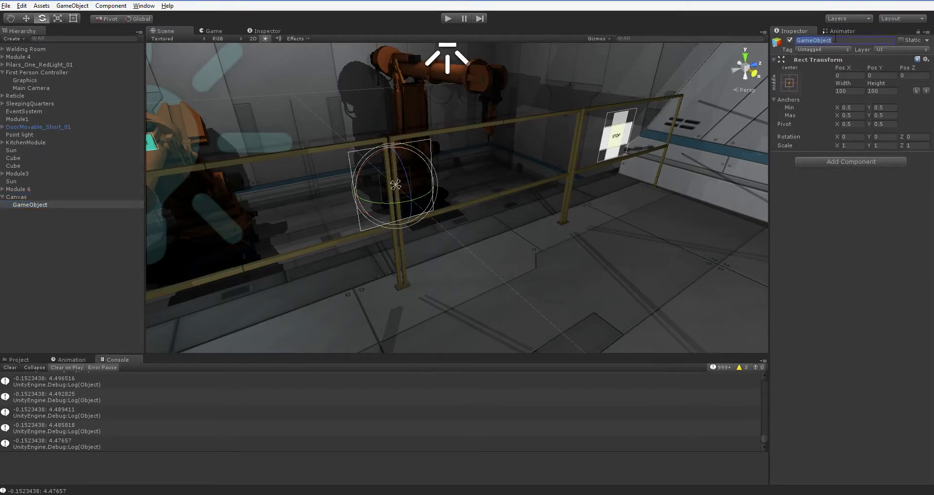
text(BU)
text(owingKey)
key(Return)
- Set GlowingKey's anchors to stretch both ways and its position to match, so it fills the whole canvas
scroll(417, 194, up, 5)
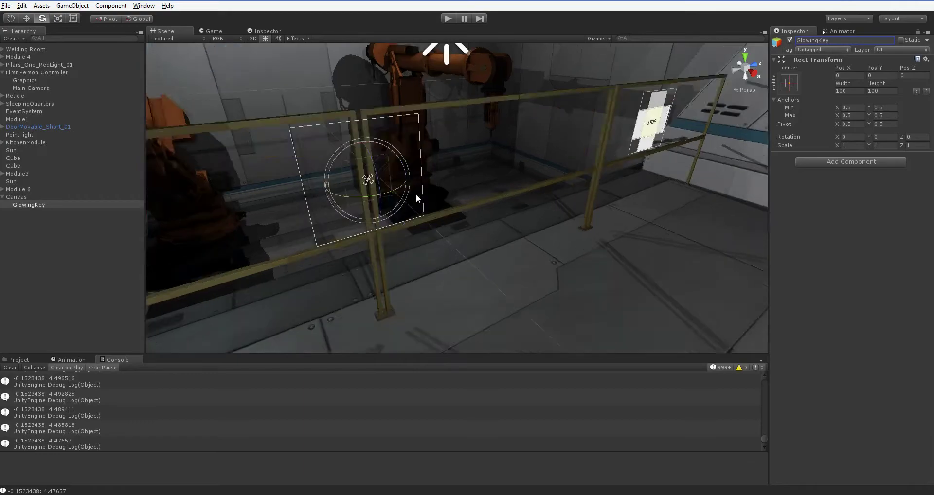
right_drag(416, 193, 402, 192)
click(785, 83)
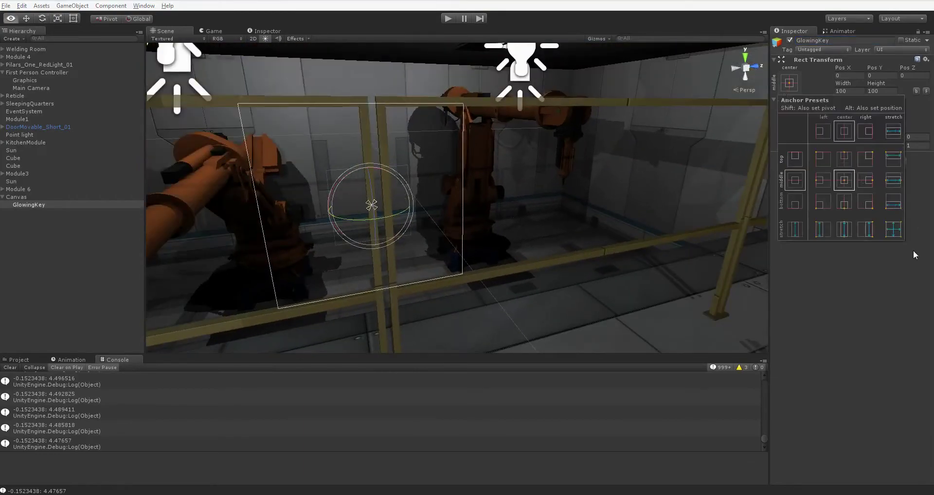
alt+click(892, 228)
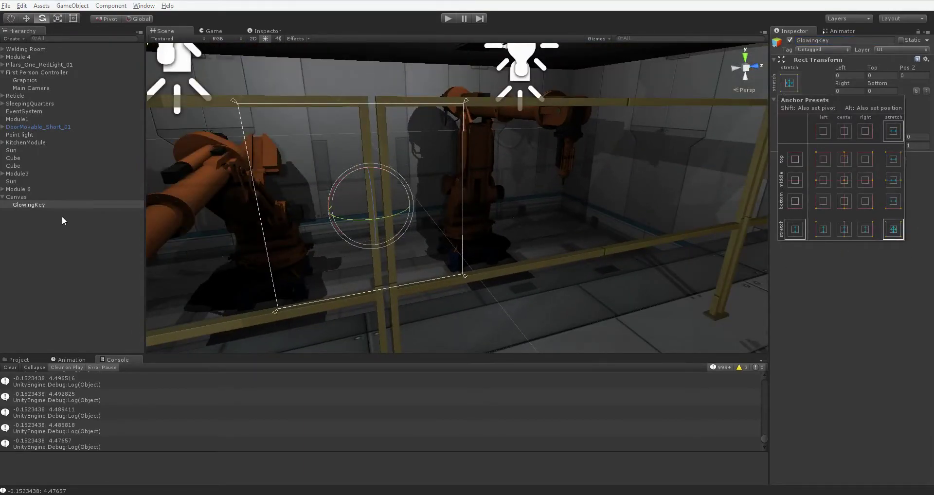
click(40, 202)
- Add a Canvas Group component to GlowingKey
click(839, 163)
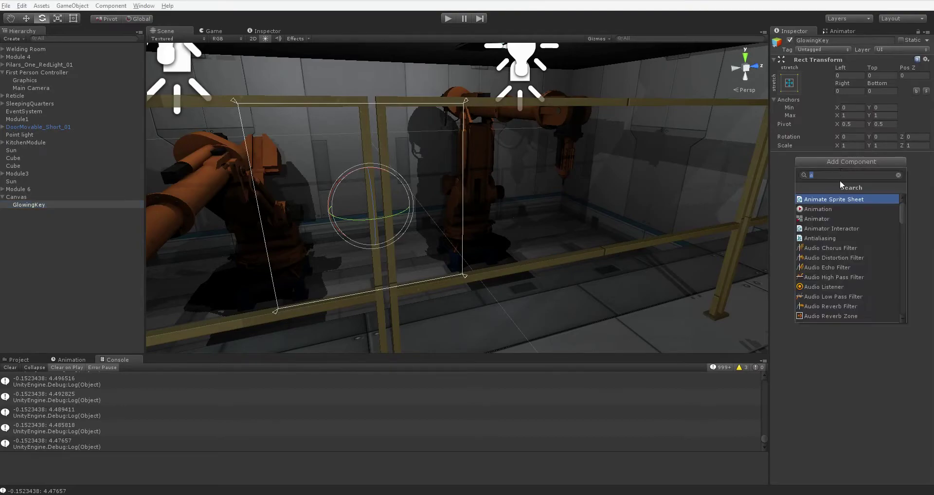
text(canva)
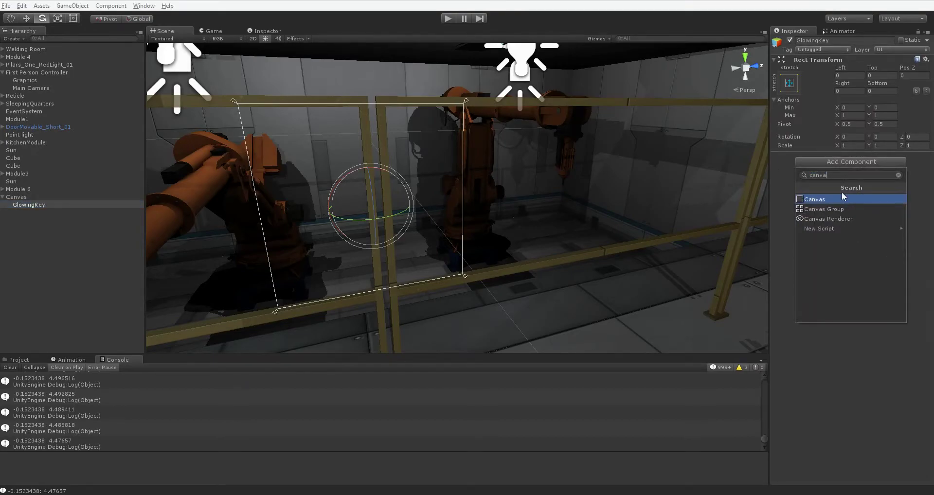
click(846, 208)
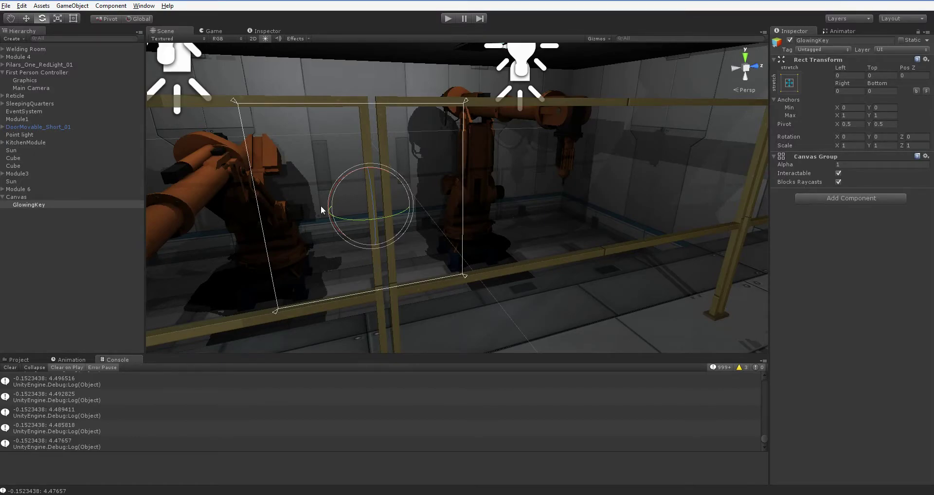
- Add a UI Panel as a child of GlowingKey
middle_drag(229, 246, 246, 252)
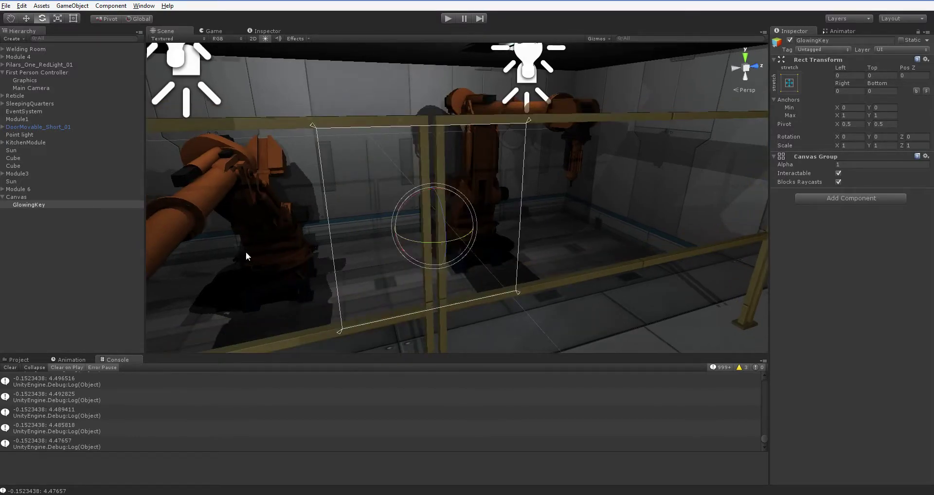
right_click(21, 204)
mouse_move(52, 341)
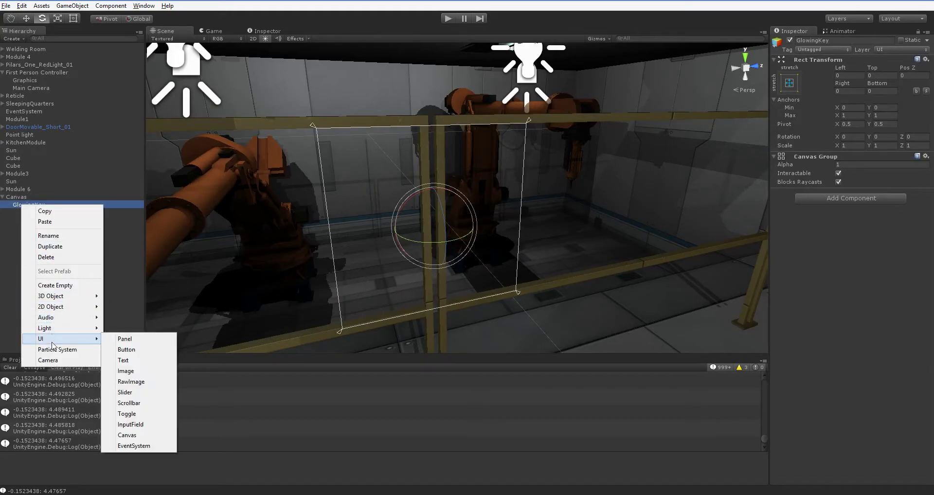
click(139, 339)
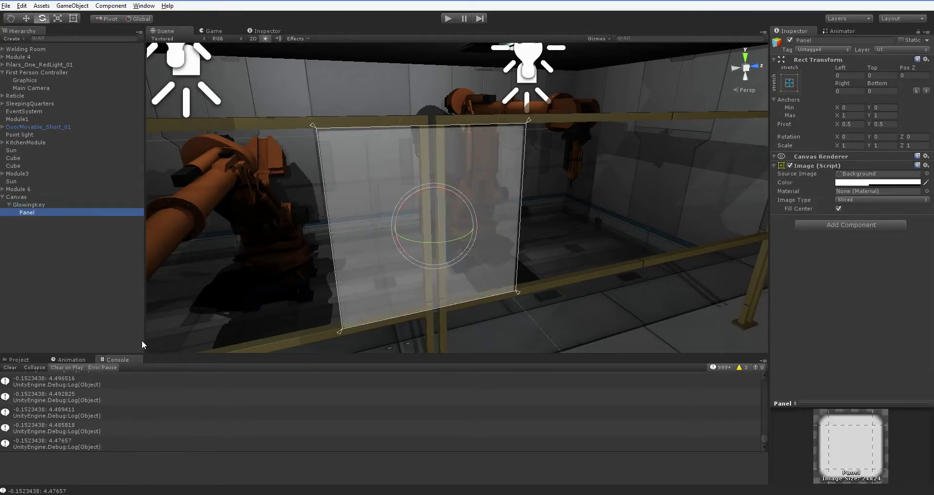
- Colour the panel's image fully opaque light blue, about R 141, G 231, B 255, with alpha 255
click(862, 183)
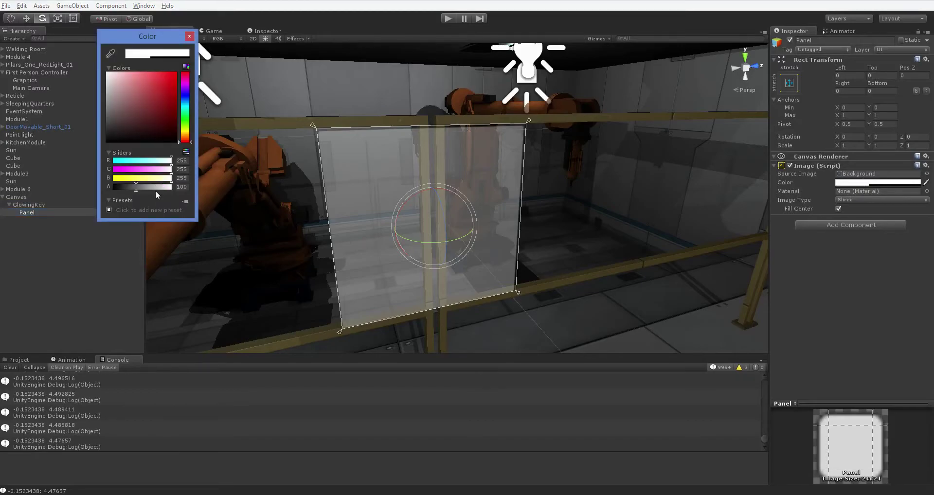
drag(156, 188, 205, 188)
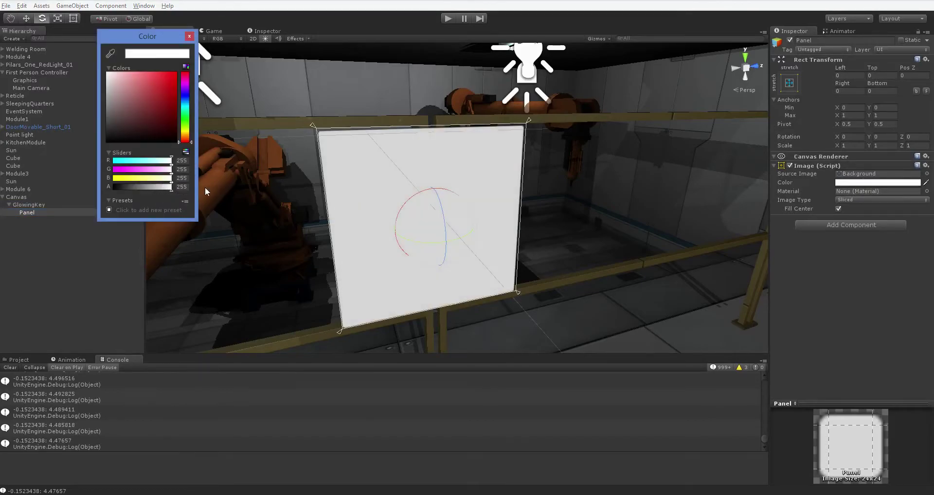
click(187, 105)
drag(157, 79, 139, 68)
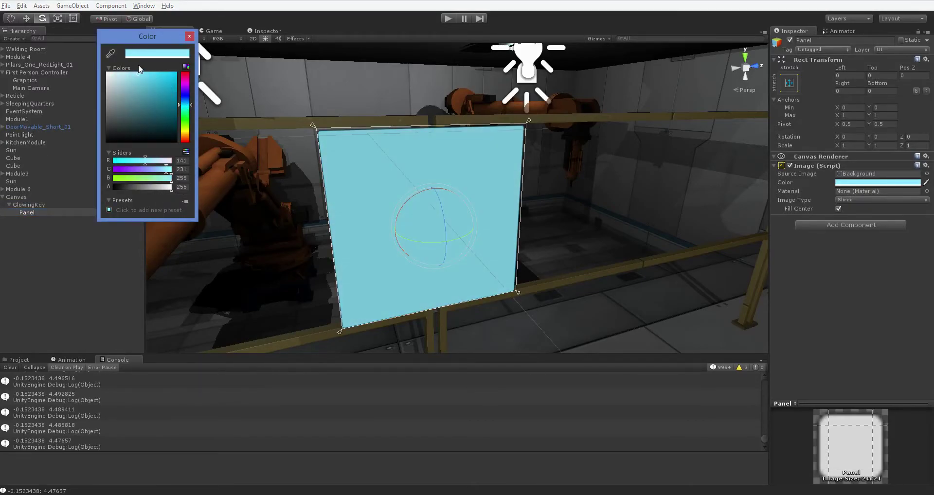
click(189, 38)
- Scale GlowingKey down to 0.1 on the X, Y and Z axes
middle_drag(469, 253, 510, 176)
right_drag(509, 175, 449, 238)
middle_drag(449, 238, 431, 252)
right_drag(432, 253, 421, 226)
middle_drag(421, 227, 431, 244)
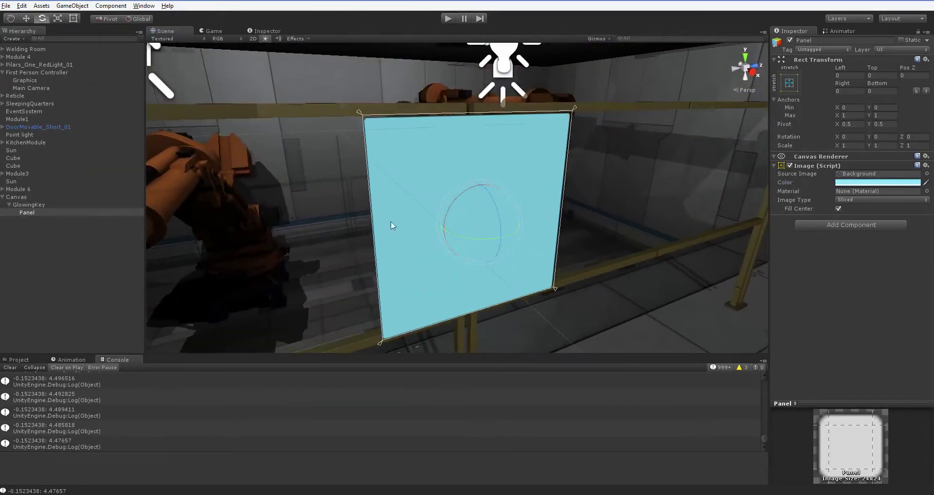
click(75, 205)
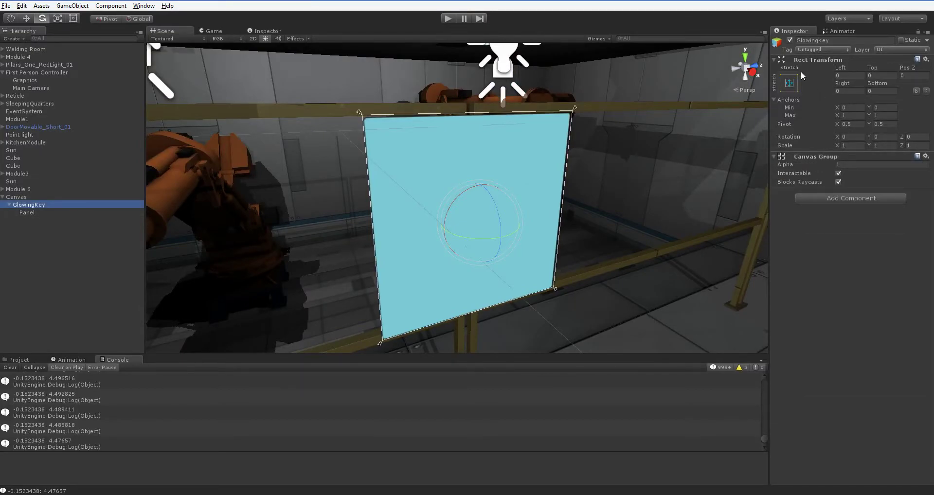
click(856, 146)
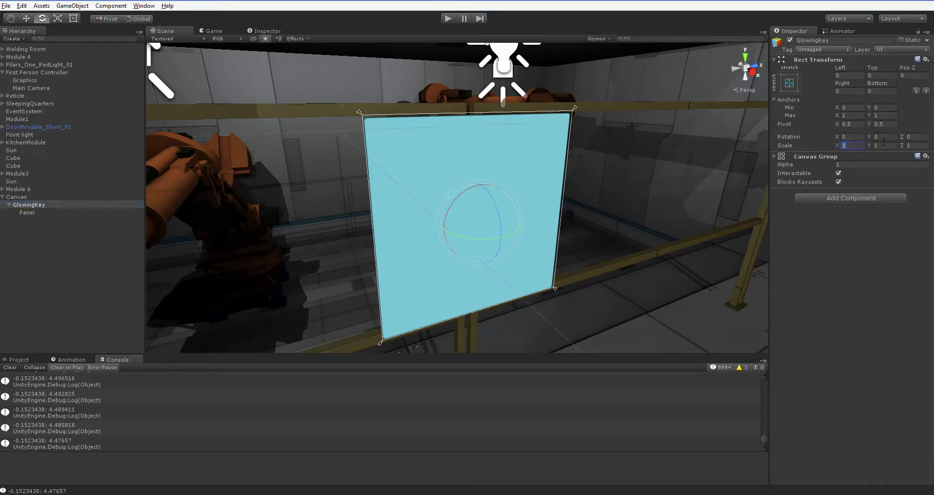
text(0.1)
key(Tab)
text(0.1)
key(Tab)
text(.1)
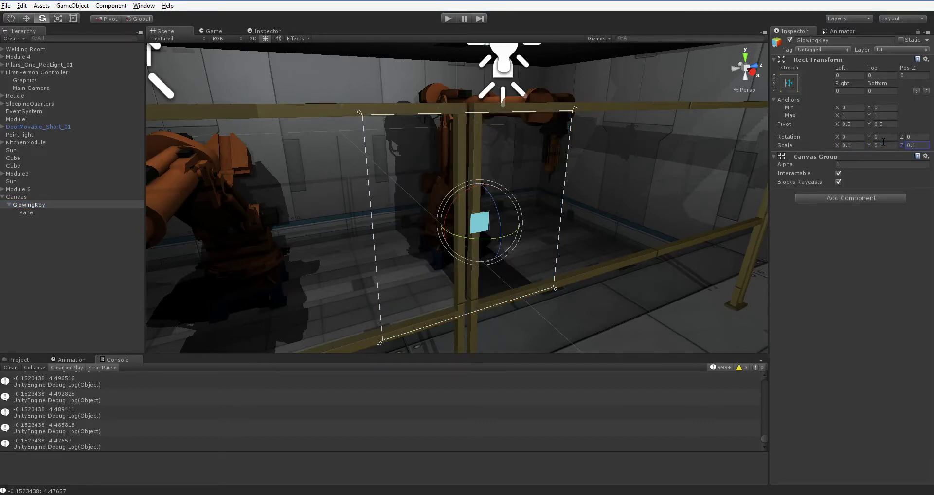
- Add an Animator component to GlowingKey
right_drag(631, 255, 501, 294)
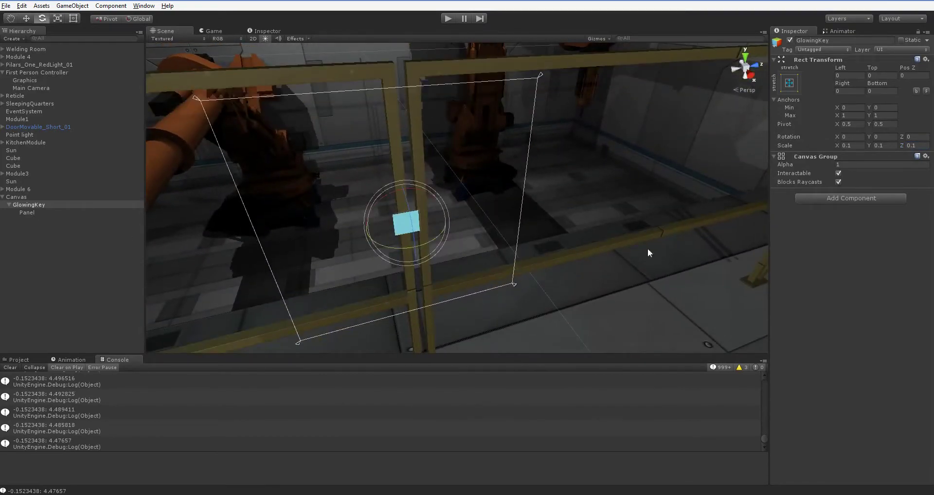
click(883, 199)
text(animator)
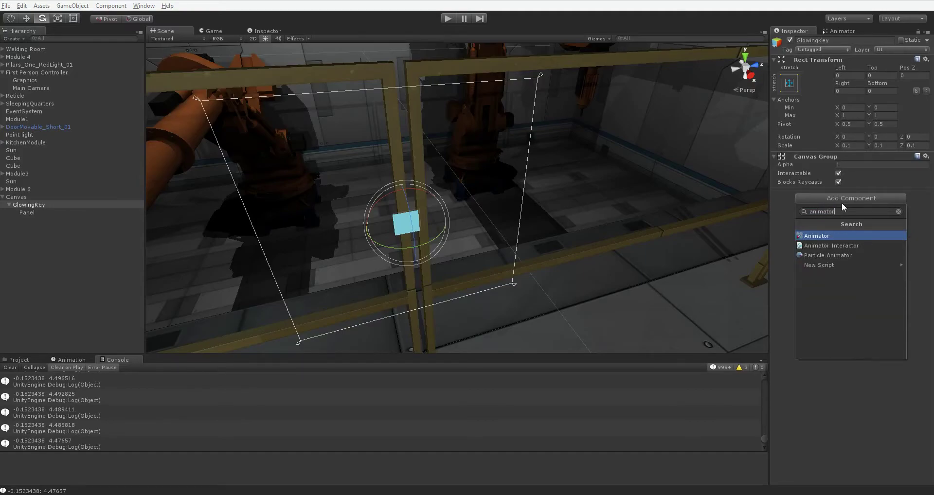
key(Return)
middle_drag(655, 280, 705, 276)
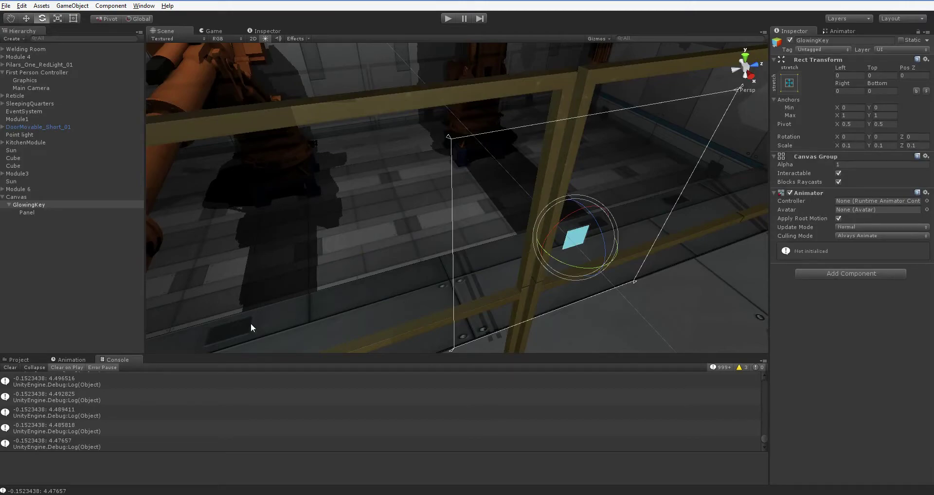
- Create an Animator Controller named CGKeyController in the project's Anims folder
click(25, 361)
scroll(45, 438, up, 5)
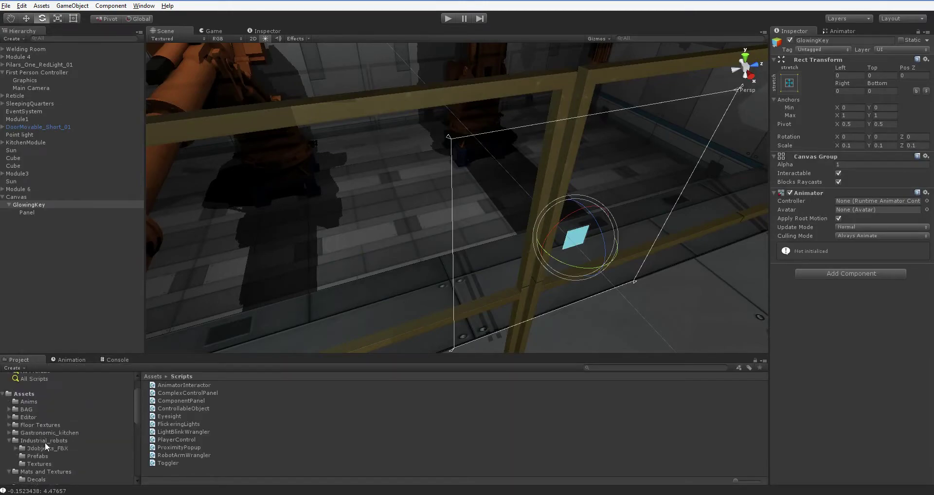
click(26, 431)
scroll(278, 432, down, 2)
scroll(279, 431, up, 2)
scroll(279, 430, down, 2)
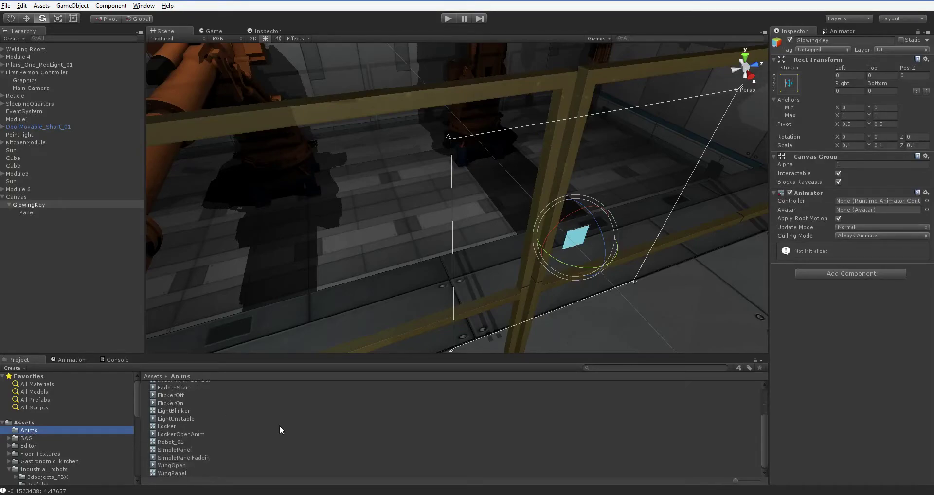
right_click(232, 451)
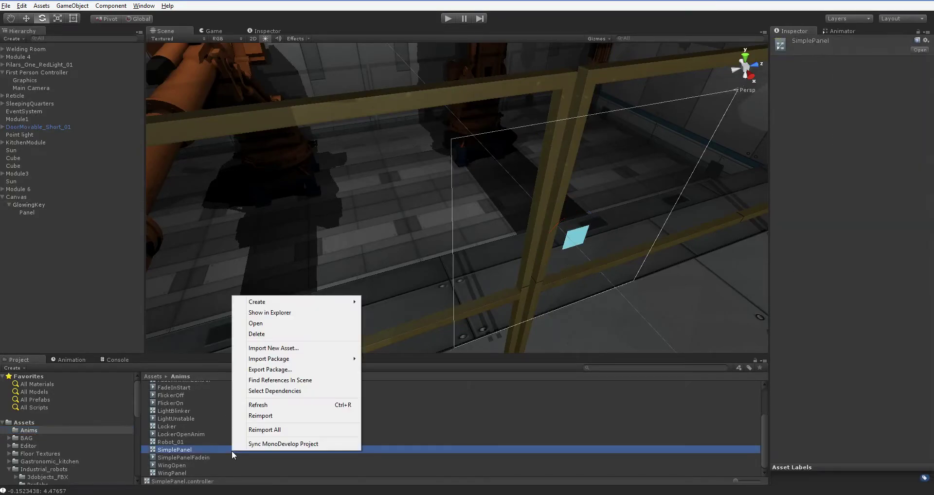
mouse_move(293, 306)
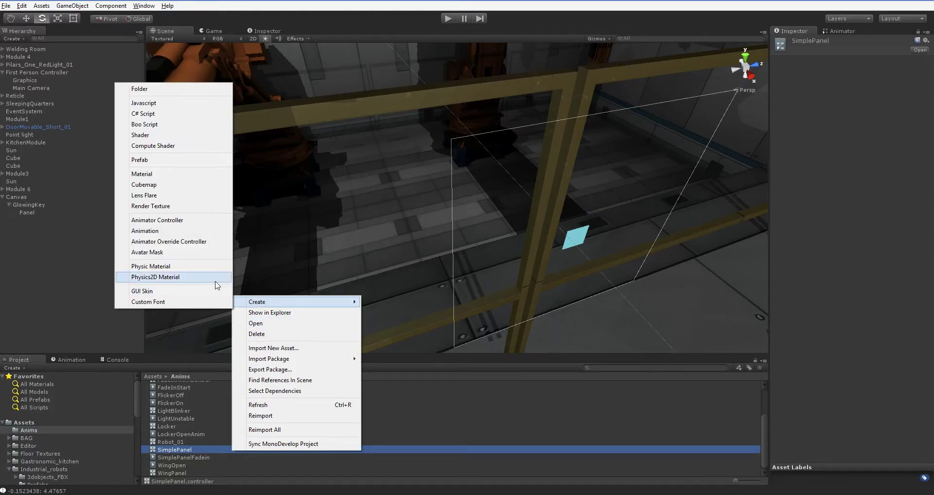
click(179, 220)
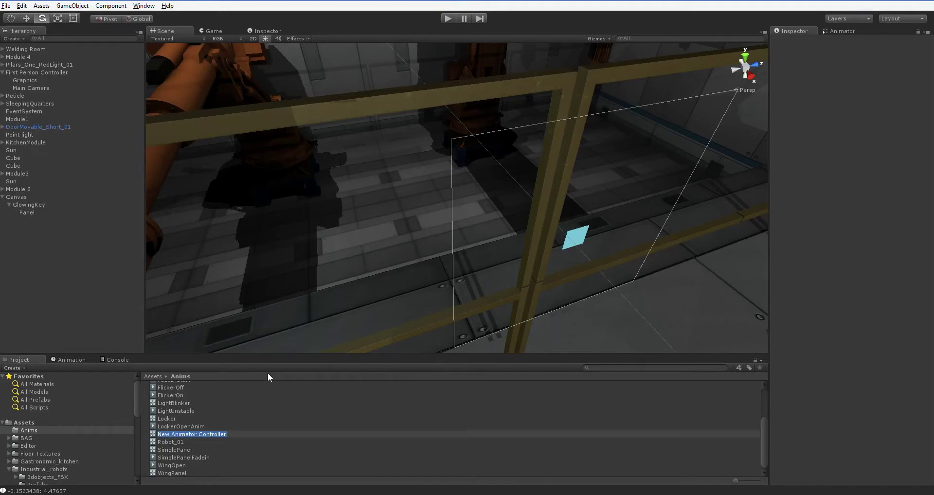
text(CGKey)
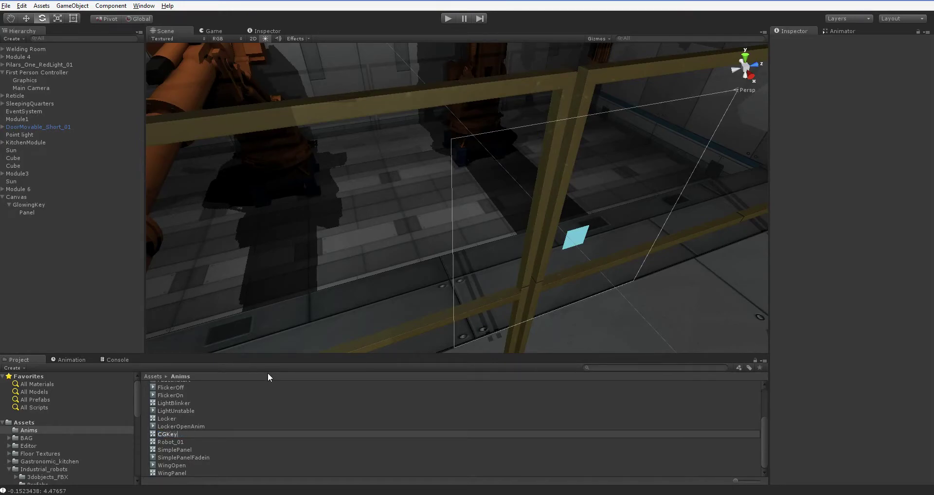
text(Controller)
key(Return)
- Assign CGKeyController as the controller of GlowingKey's Animator
click(561, 249)
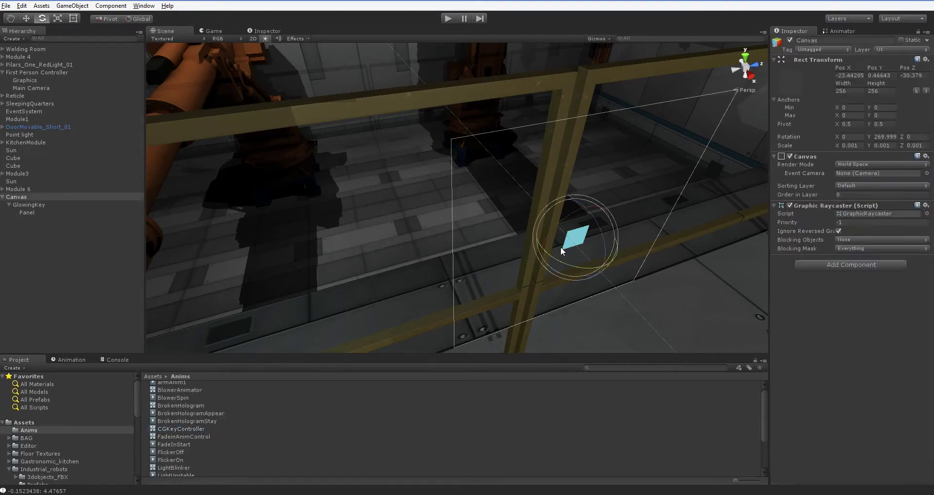
click(40, 205)
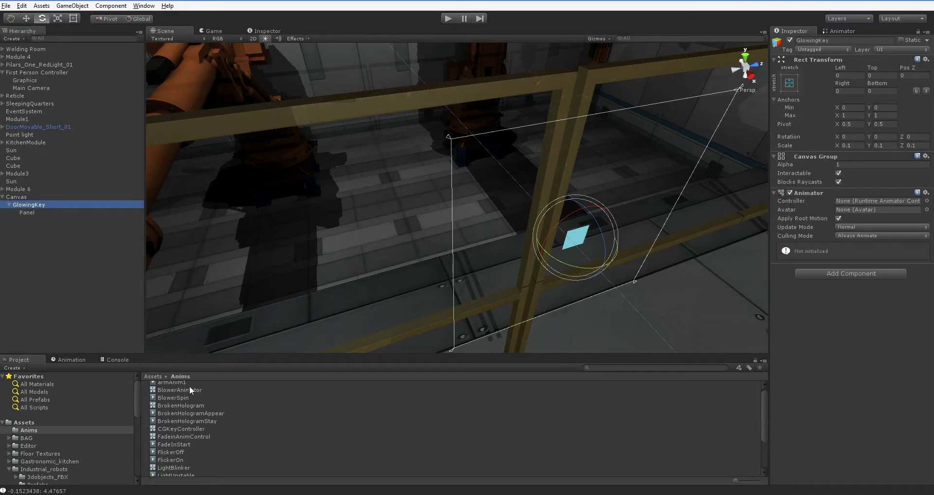
drag(171, 427, 871, 200)
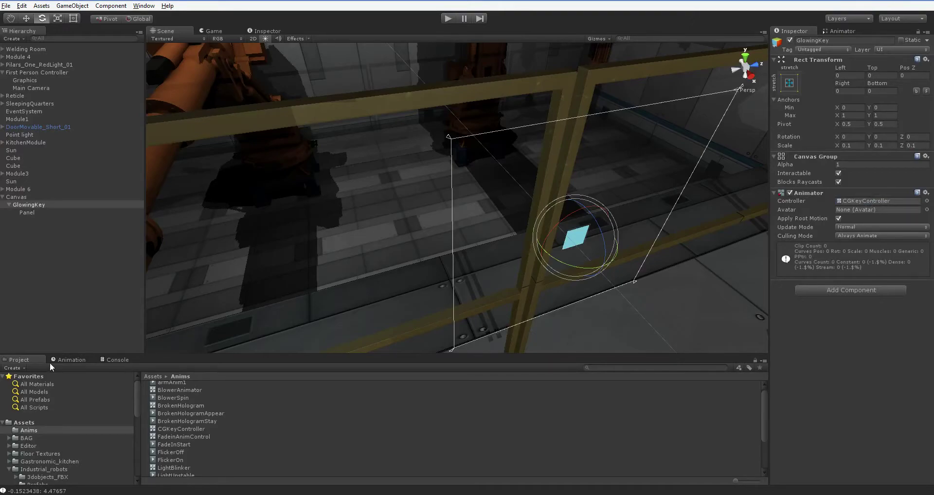
- Create a new animation clip named CGKeyFlickerIn for GlowingKey in the Anims folder
click(68, 360)
right_drag(289, 283, 169, 308)
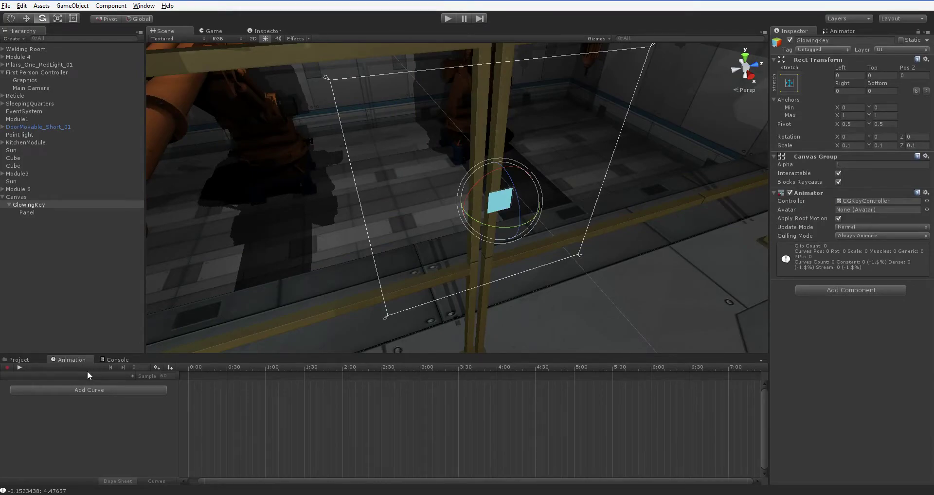
click(7, 369)
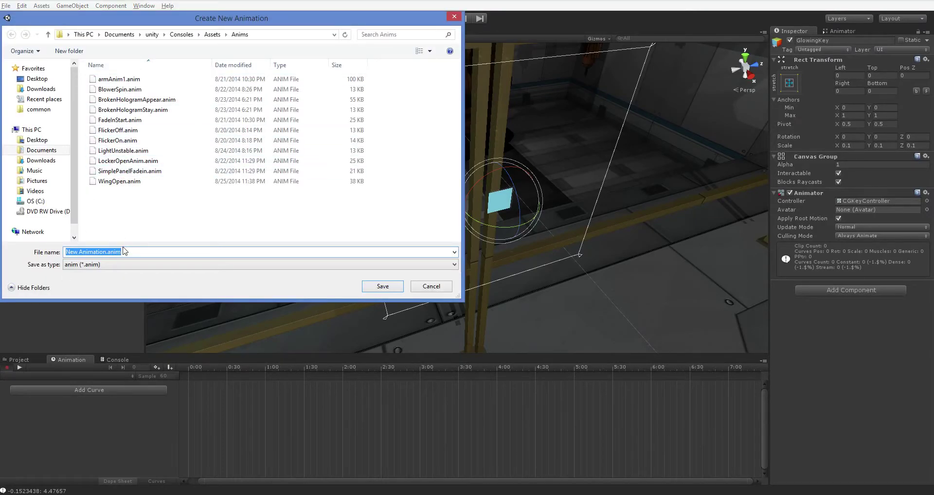
text(CGKeyFlicker)
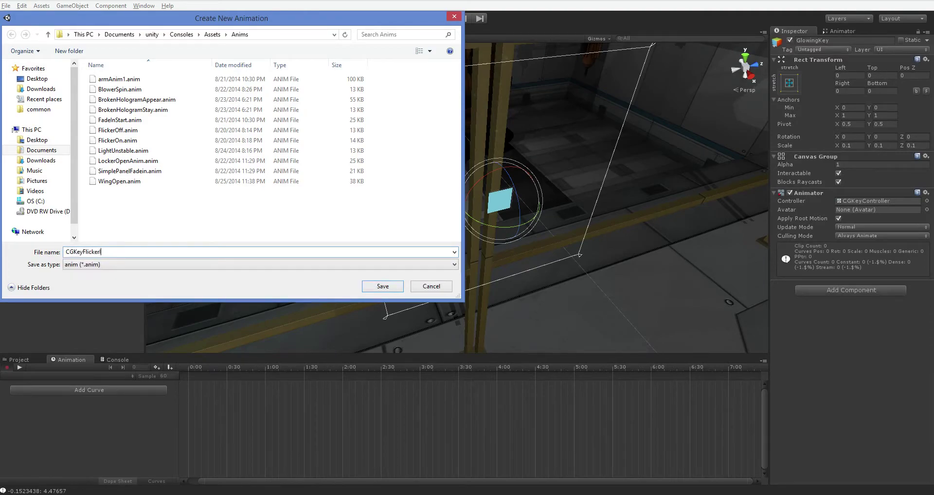
text(In)
key(Return)
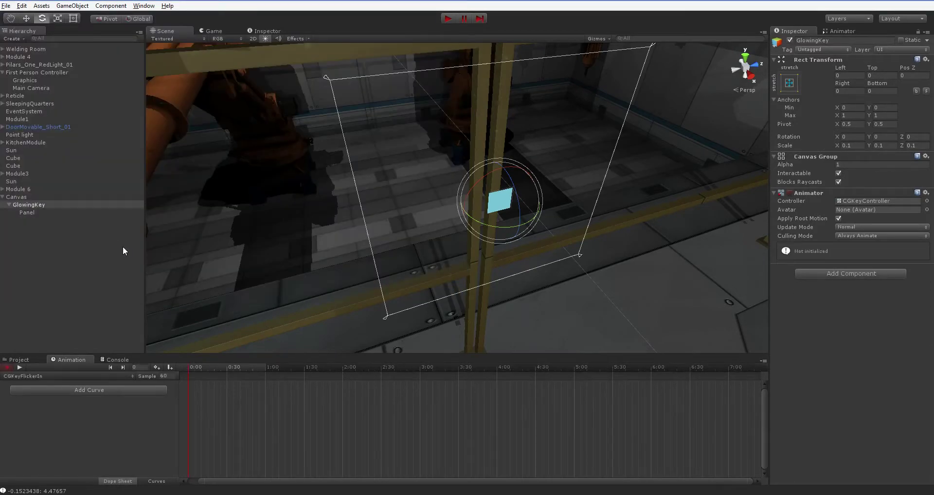
- At frame 0 of CGKeyFlickerIn, key the Canvas Group's Alpha at 0 and turn off Interactable and Blocks Raycasts
scroll(385, 212, down, 5)
middle_drag(462, 244, 432, 234)
scroll(433, 234, up, 6)
key(f)
mouse_move(452, 250)
alt+mouse_down()
mouse_move(473, 217)
mouse_move(458, 247)
alt+mouse_up()
alt+drag(308, 322, 295, 331)
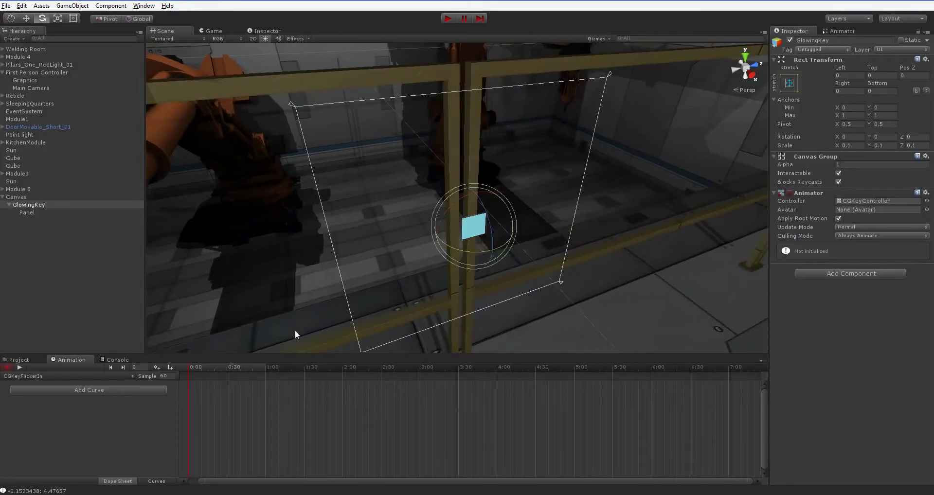
click(264, 367)
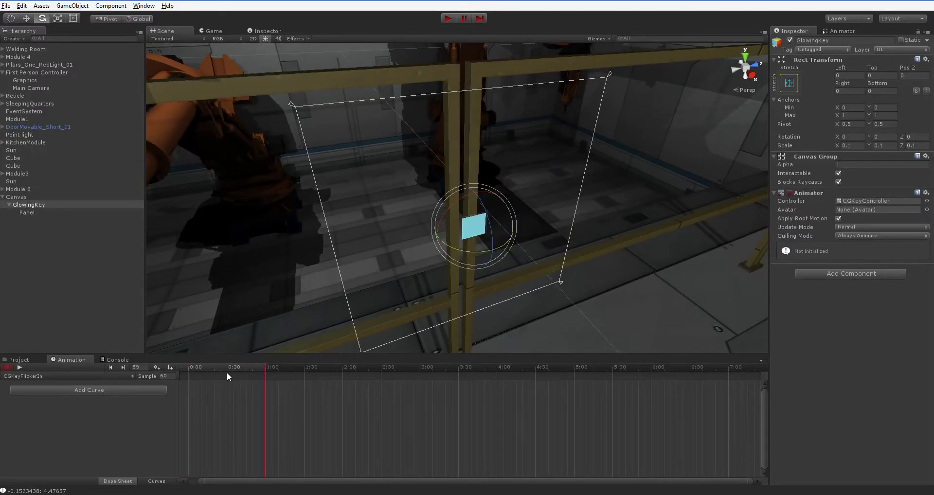
drag(189, 367, 186, 367)
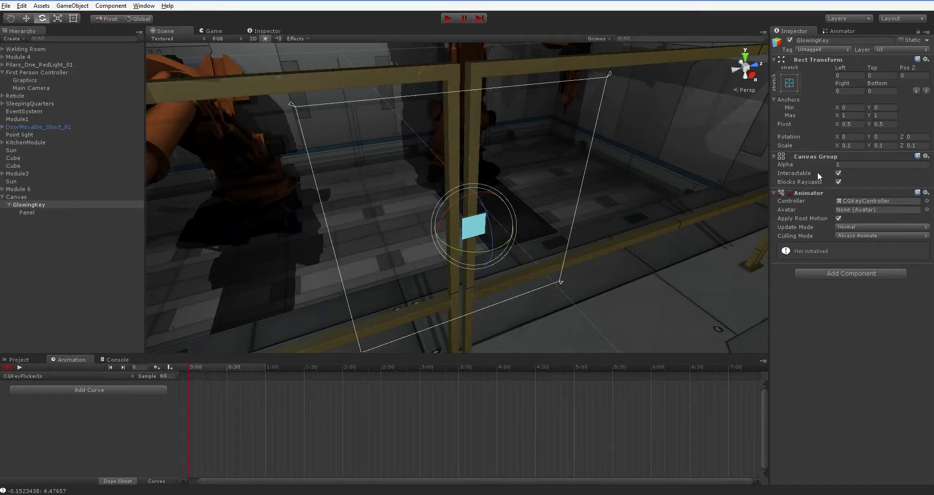
click(844, 164)
text(0)
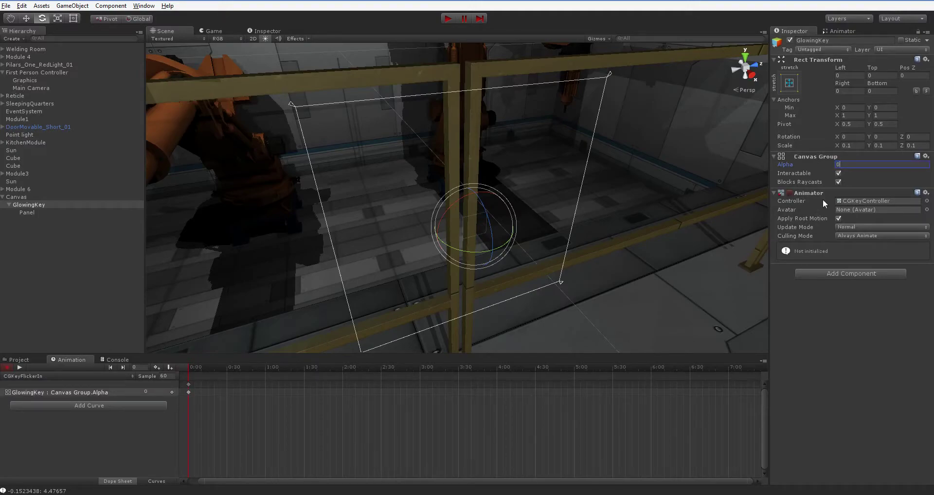
click(838, 175)
click(838, 182)
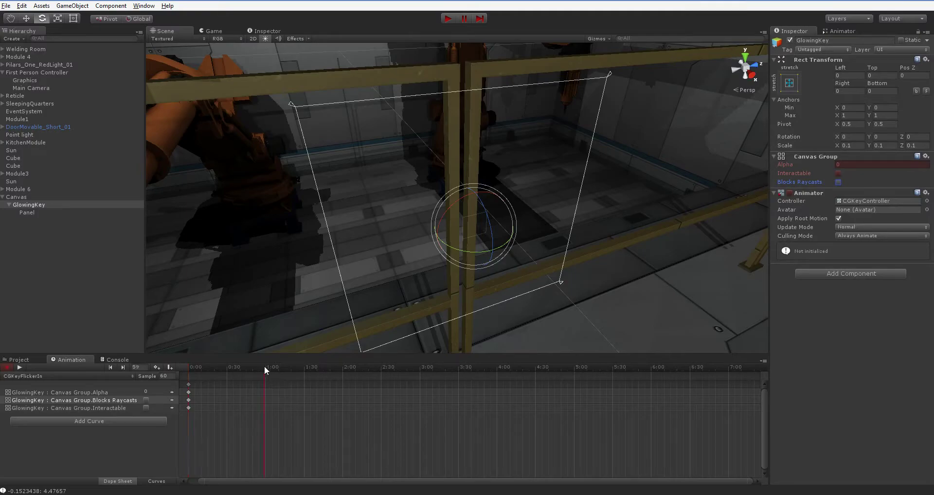
- At frame 59, turn on the Canvas Group's Interactable and Blocks Raycasts and key its Alpha at 1
click(838, 173)
click(838, 182)
click(851, 164)
text(1)
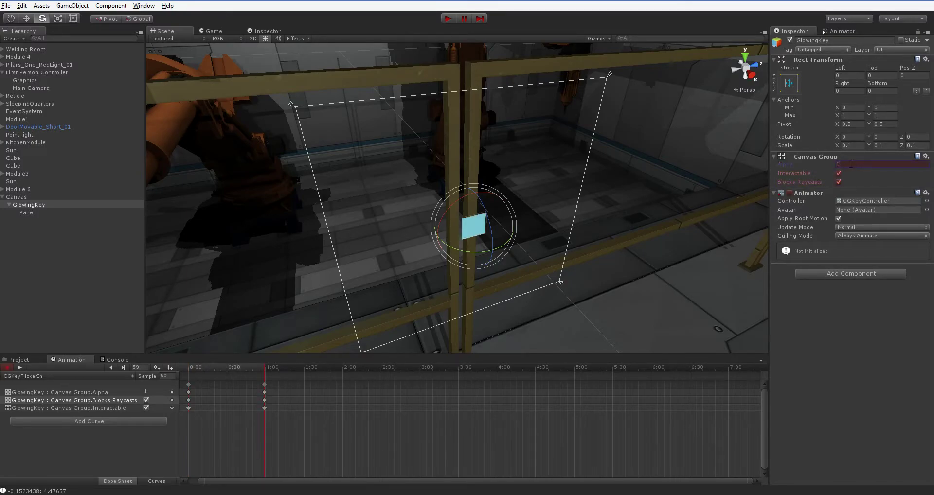
- Scrub through the fade-in to preview the panel, and examine the Blocks Raycasts property in the curve view
drag(193, 366, 261, 368)
scroll(442, 275, up, 3)
scroll(433, 273, down, 3)
right_drag(433, 273, 486, 231)
middle_drag(486, 231, 461, 253)
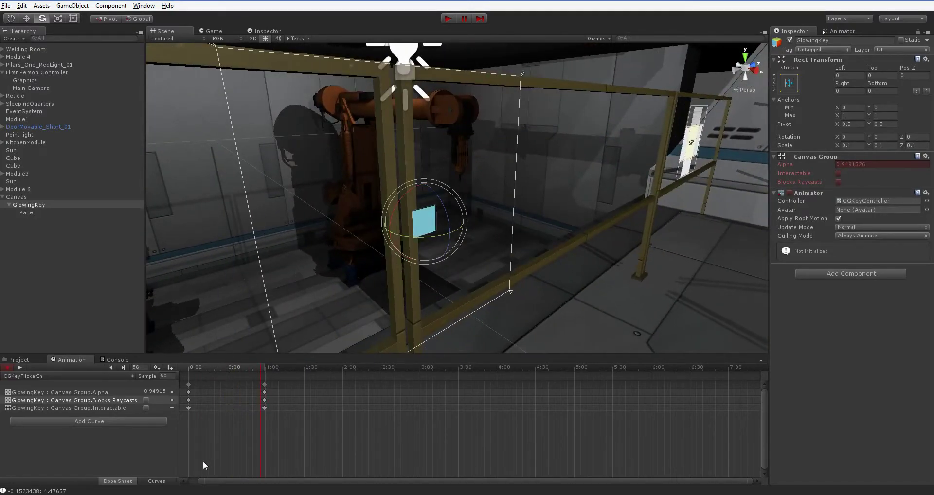
click(157, 481)
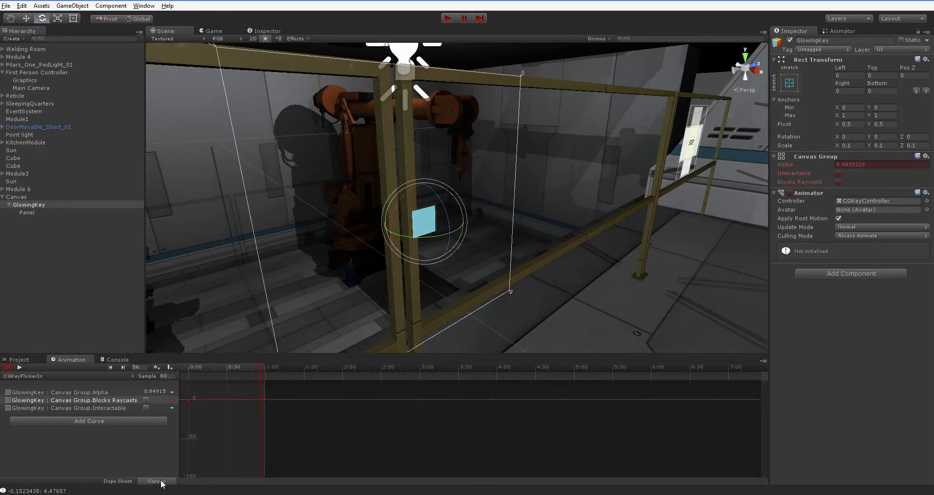
scroll(197, 394, up, 5)
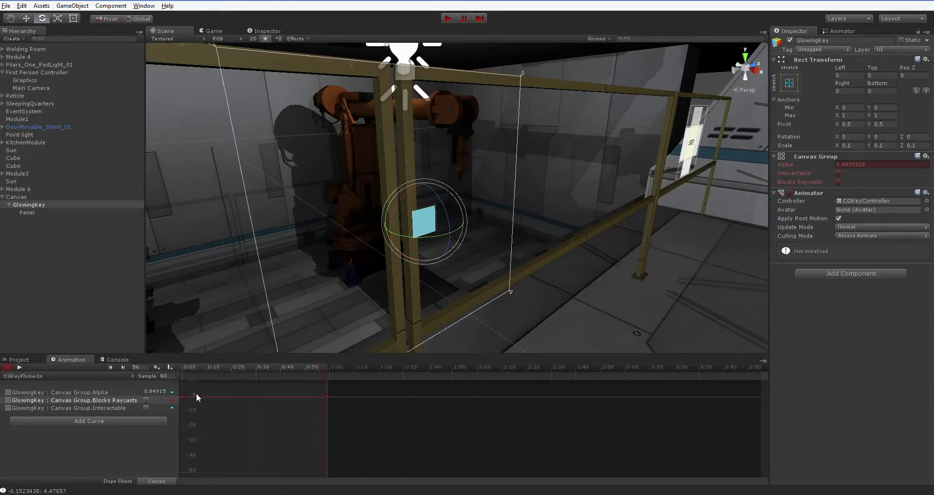
scroll(197, 393, up, 4)
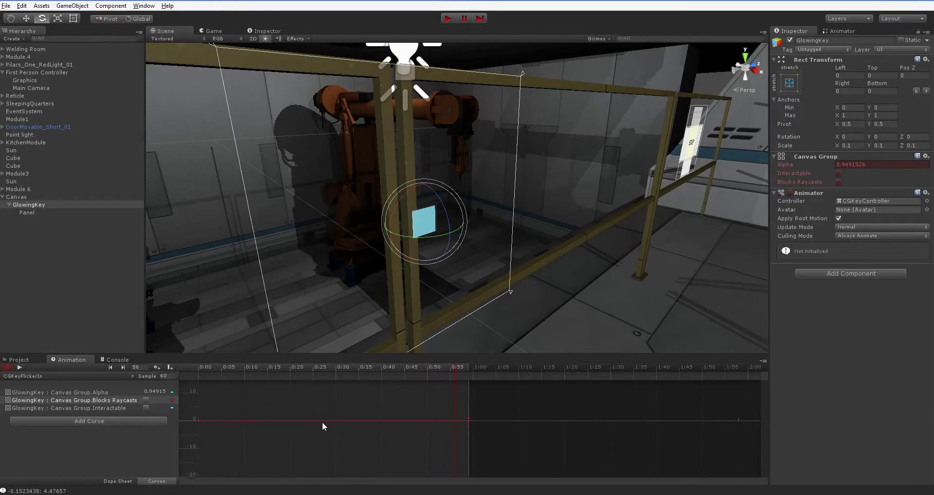
scroll(322, 421, up, 5)
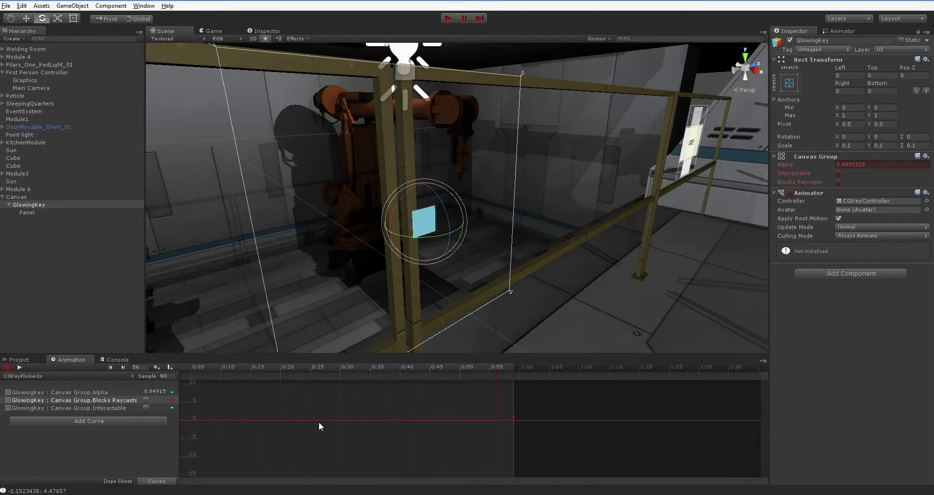
click(120, 402)
click(572, 452)
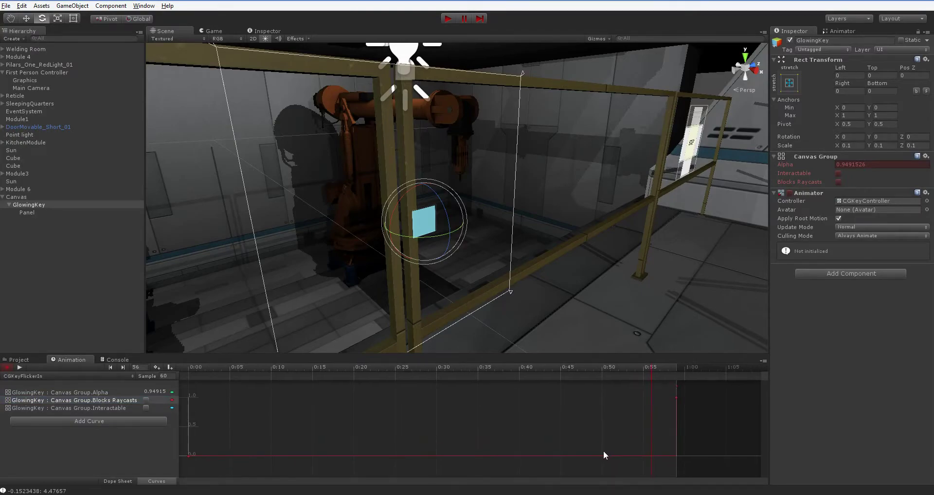
mouse_move(676, 399)
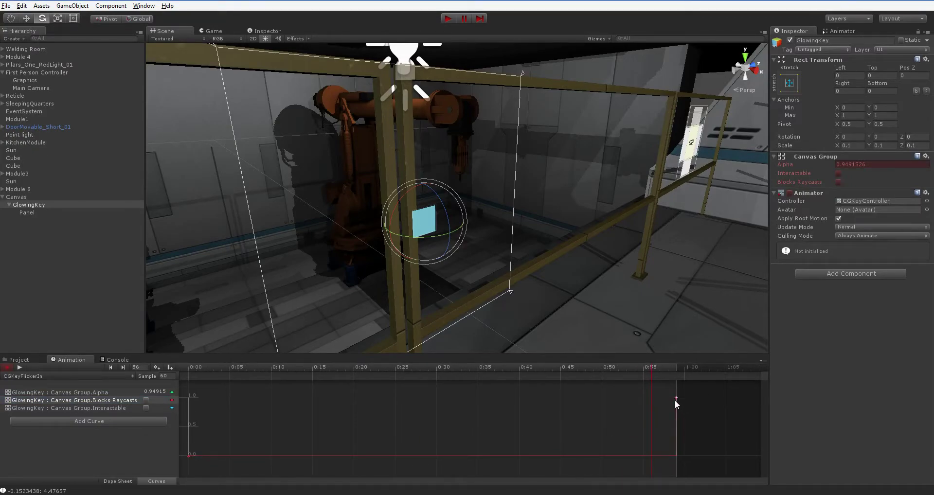
- Add three keys to the Alpha curve at frames 14 to 16 and pull the middle one down into a dip
click(101, 392)
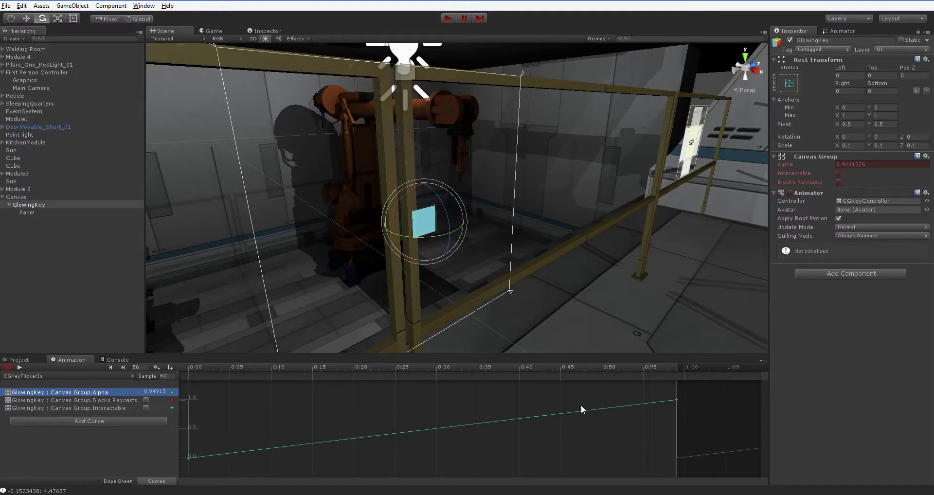
click(305, 445)
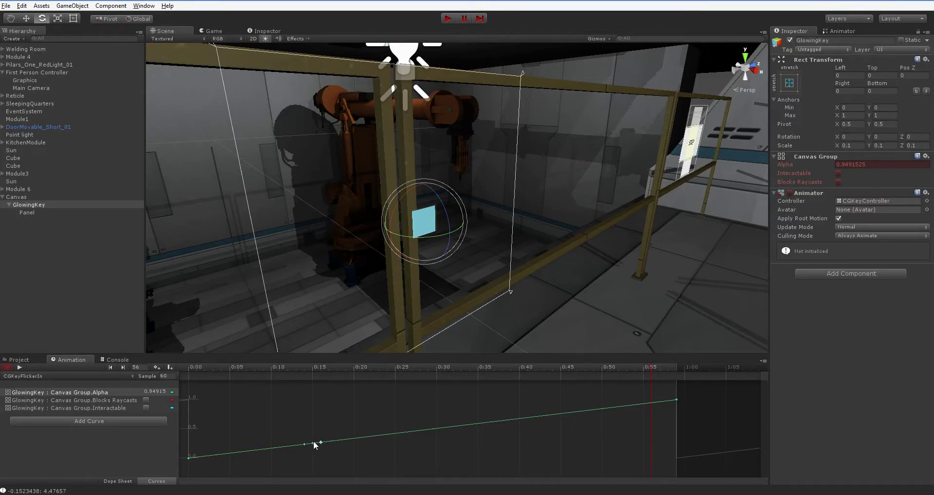
drag(311, 442, 313, 454)
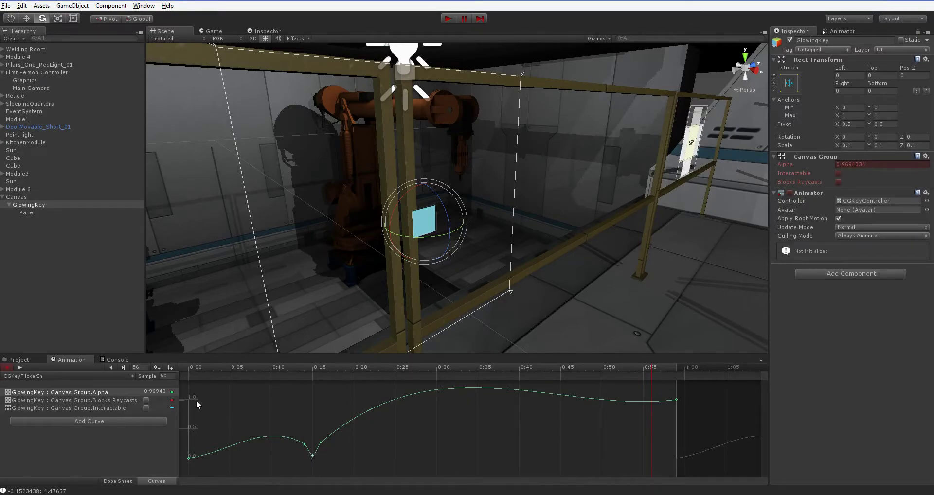
text(0)
key(Return)
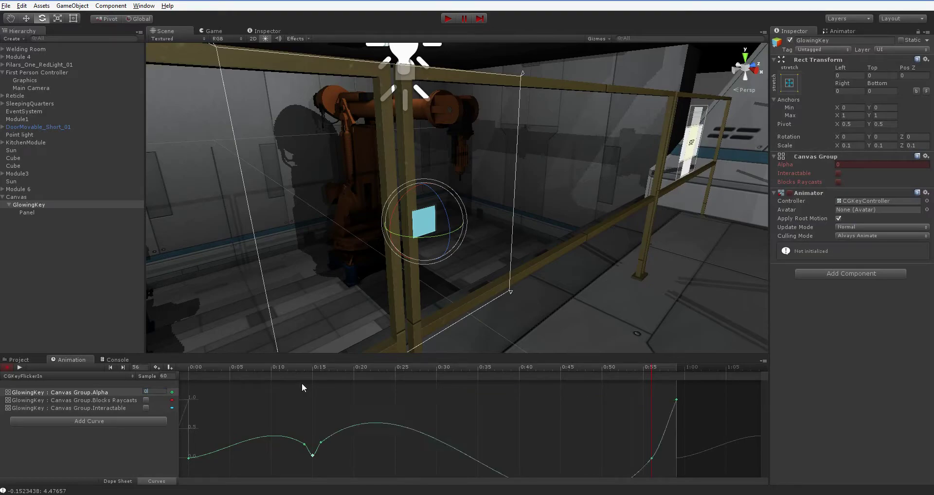
click(653, 460)
key(Delete)
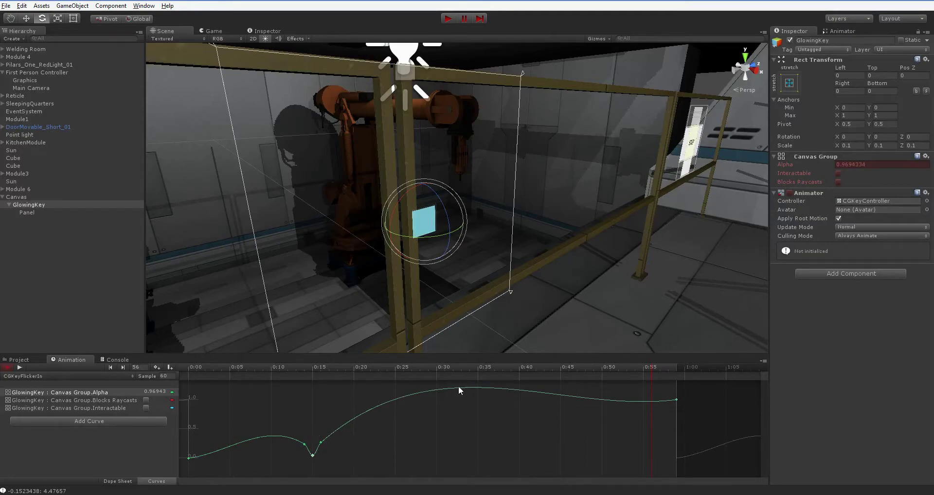
- Set the Alpha key at frame 15 to exactly 0
click(314, 370)
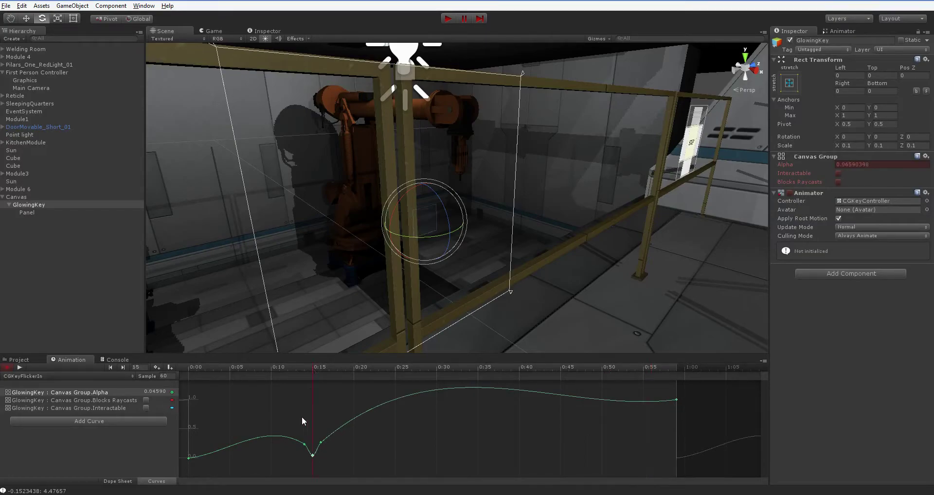
click(154, 392)
text(0)
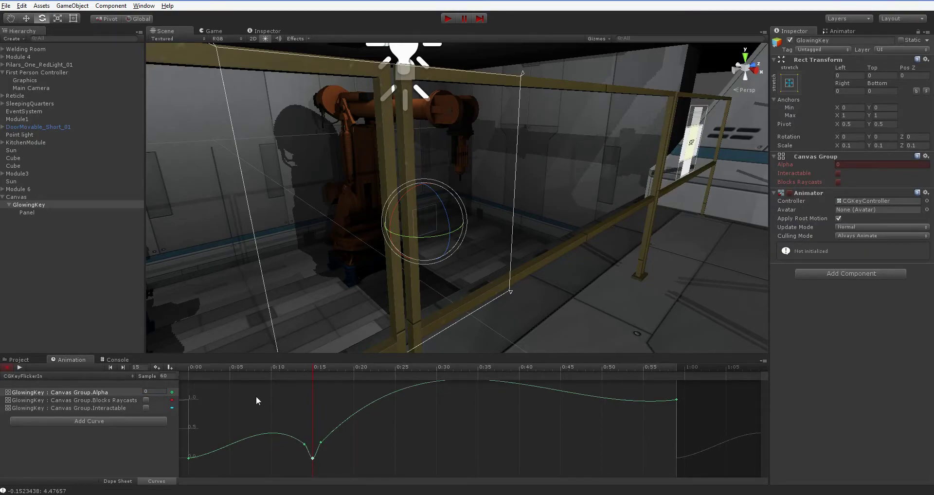
- Break the tangents of the Alpha key at frame 14, making its incoming curve nearly straight and its outgoing drop vertical
right_click(303, 442)
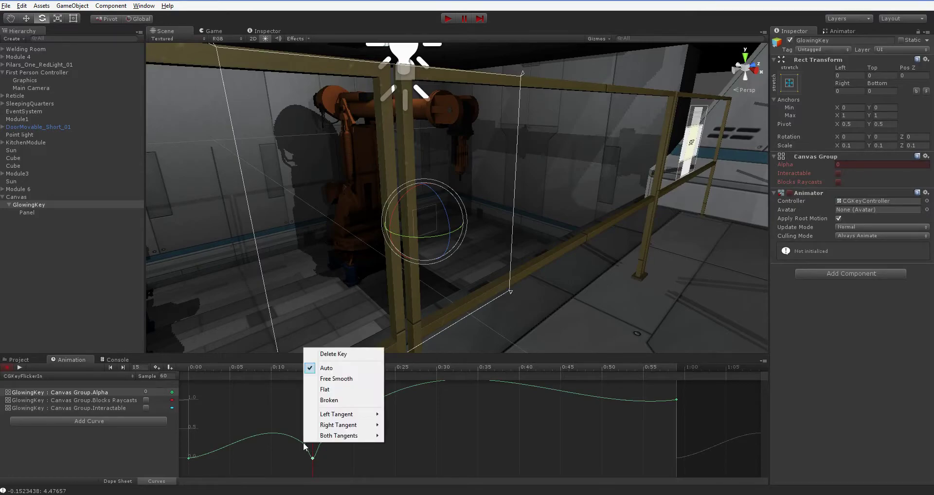
click(191, 373)
drag(191, 371, 218, 379)
right_click(304, 444)
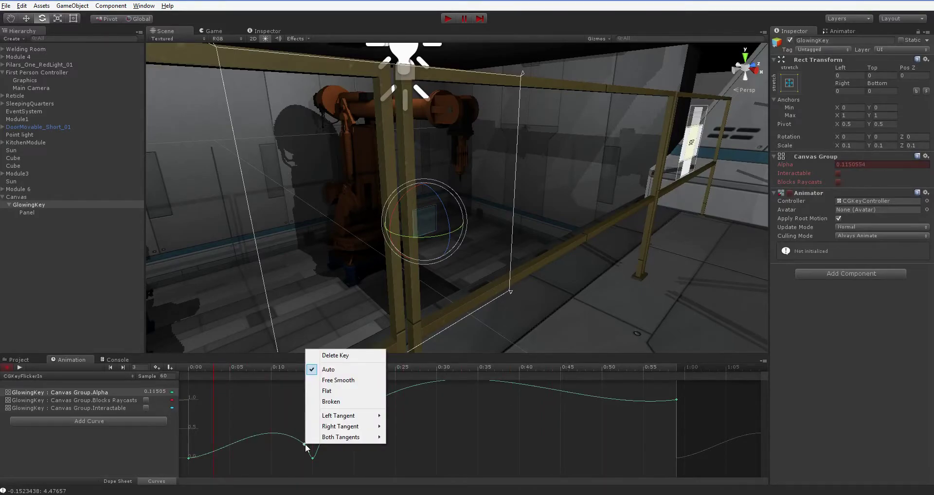
click(331, 402)
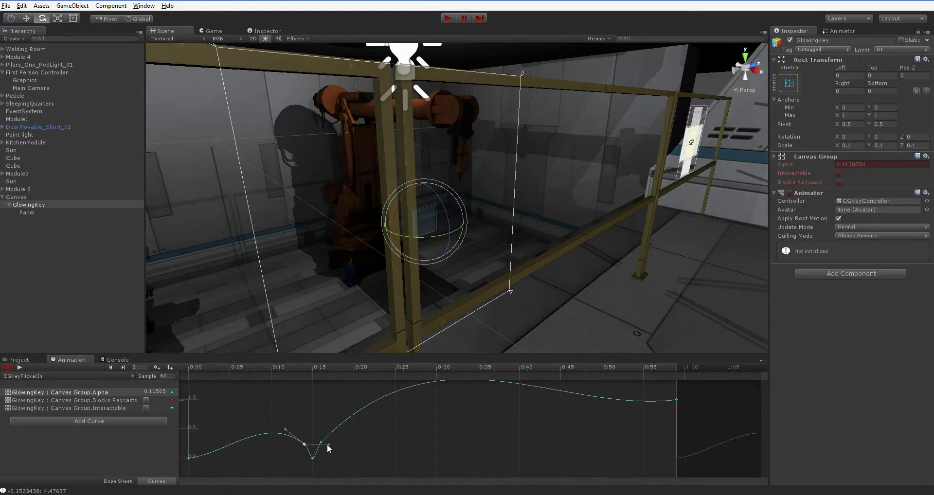
drag(290, 430, 285, 447)
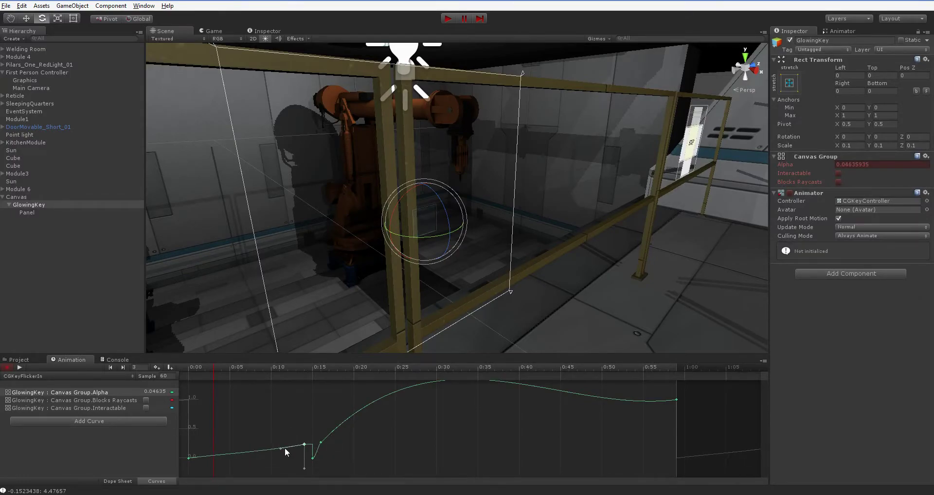
- Break the tangents of the Alpha key at frame 16 for a vertical rise and a straight ramp towards the last key
right_click(320, 442)
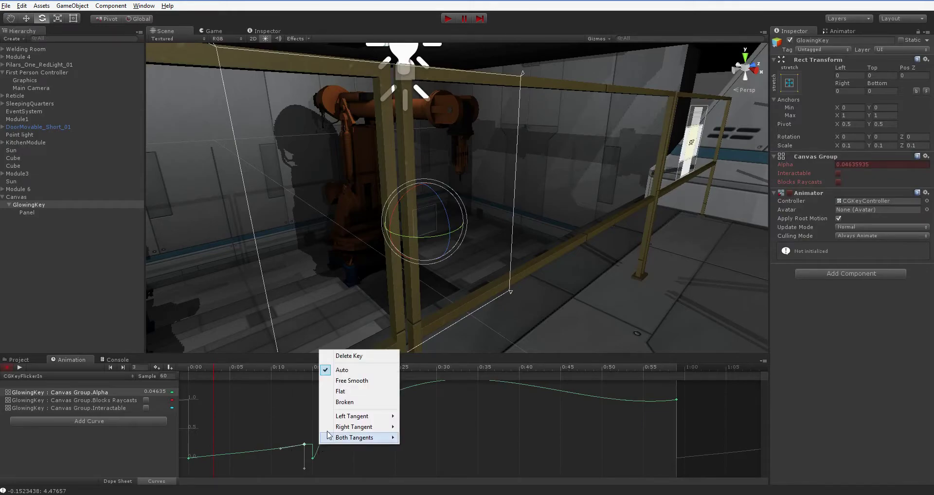
click(336, 405)
drag(333, 430, 323, 461)
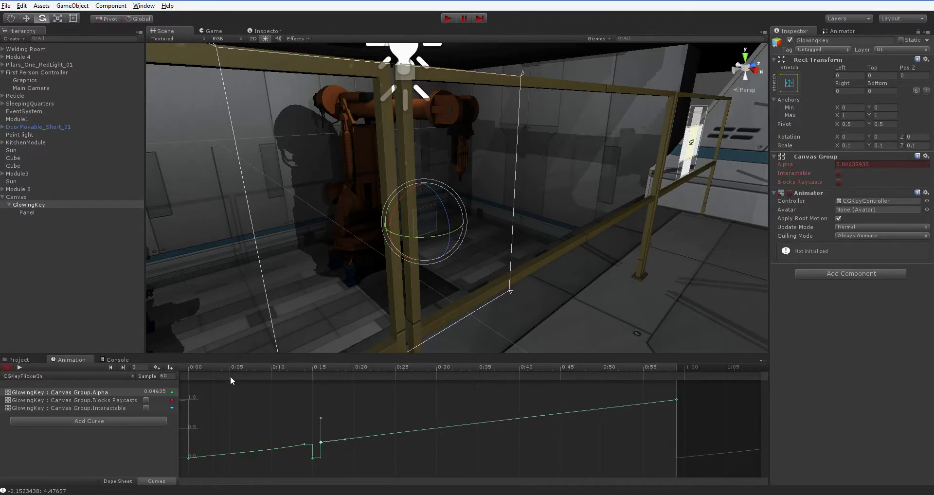
- Add five Alpha keys at frames 30 to 34 and lower the last of them to about 0.35
drag(200, 366, 388, 386)
double_click(437, 427)
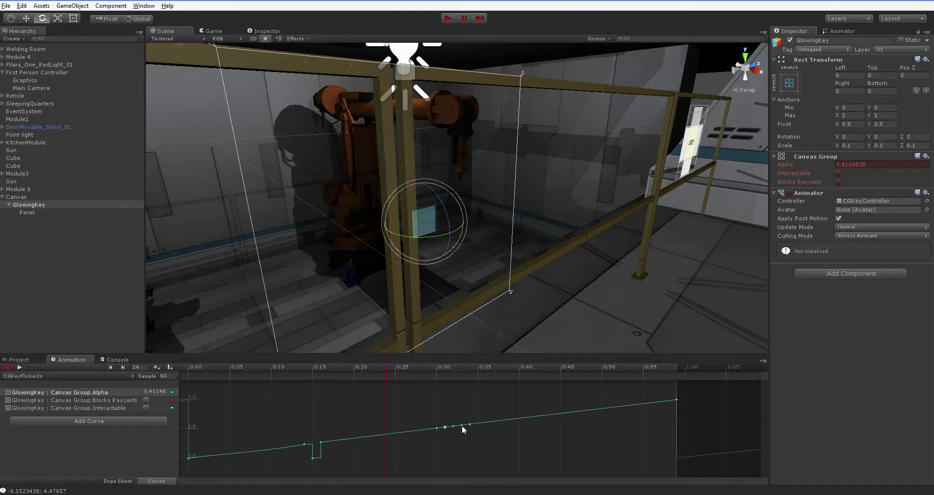
drag(470, 423, 470, 436)
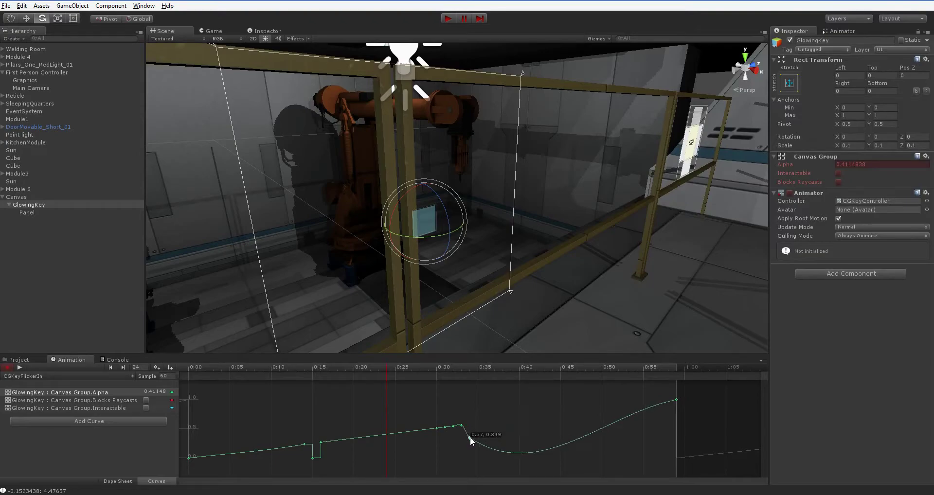
- Break the tangents of the Alpha key at frame 34 for a vertical rise and a nearly straight ramp to the end
right_click(470, 436)
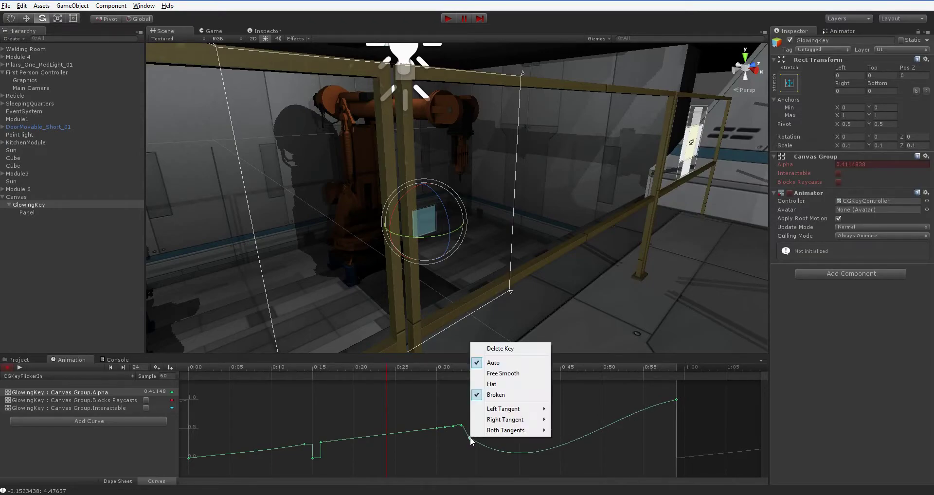
click(494, 395)
drag(488, 452, 490, 432)
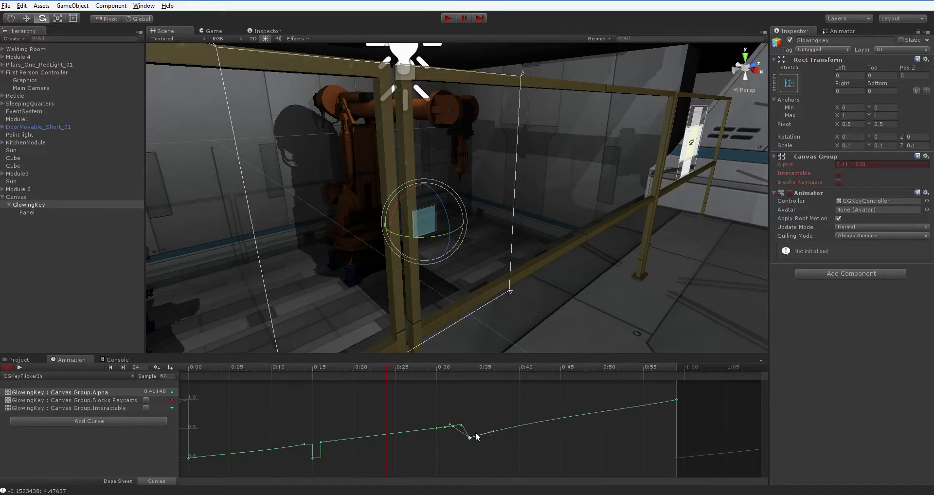
drag(451, 453, 513, 471)
- Lower the Alpha keys at frames 31 and 33 to near zero and break the frame 30 tangents for a straight approach and vertical drop
click(461, 427)
mouse_move(463, 459)
mouse_down()
mouse_move(444, 425)
mouse_move(446, 452)
mouse_up()
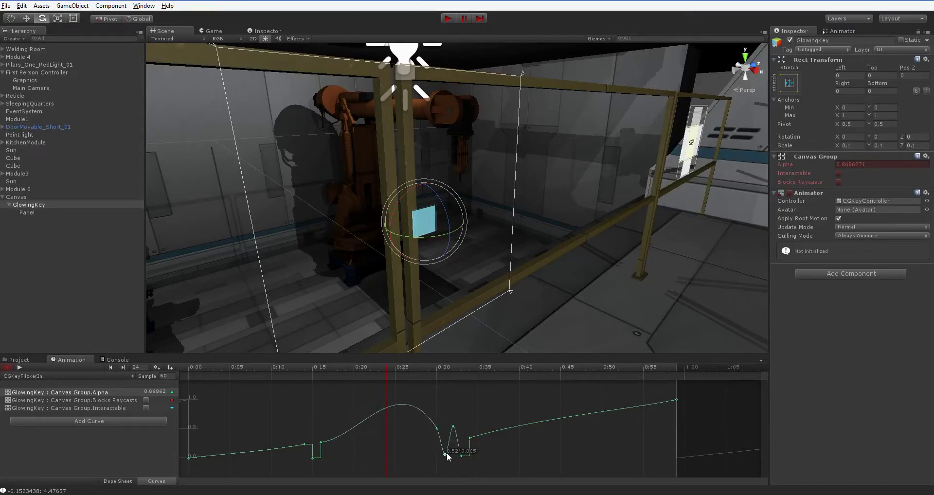
right_click(437, 428)
click(457, 387)
drag(424, 409, 412, 432)
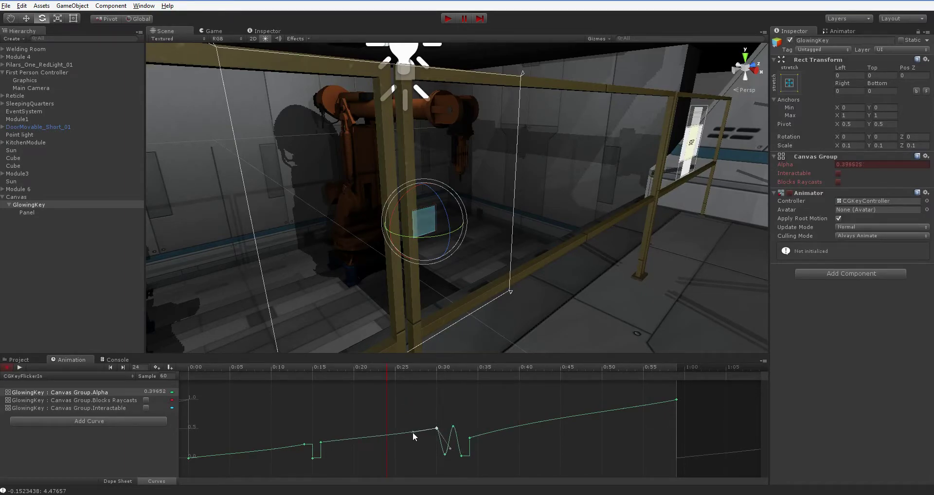
click(451, 451)
click(437, 428)
- Break the tangents of the Alpha key at frame 32, making the curve vertical on both sides
right_click(453, 426)
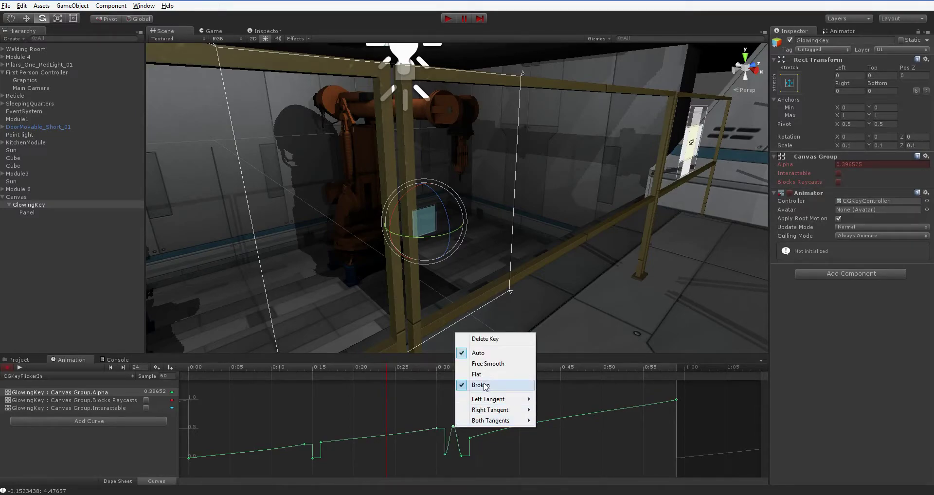
click(483, 386)
drag(479, 429, 459, 455)
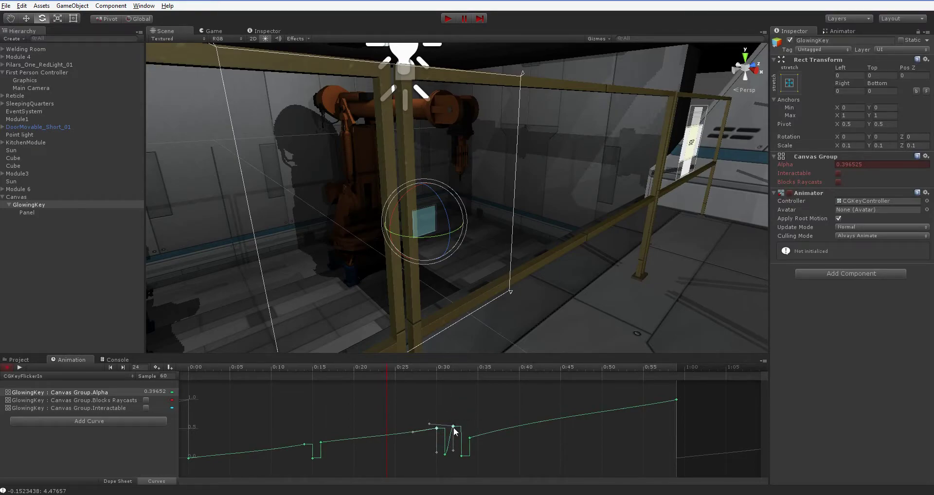
drag(433, 422, 452, 452)
- In the dope sheet, move the Alpha key at frame 30 to 27 and the one at frame 31 to 30, and preview the clip
click(118, 481)
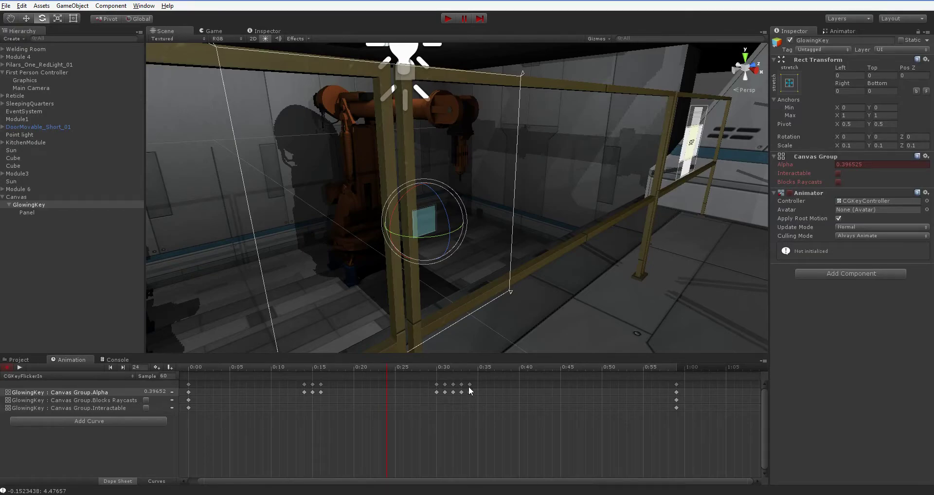
click(436, 384)
drag(438, 384, 416, 385)
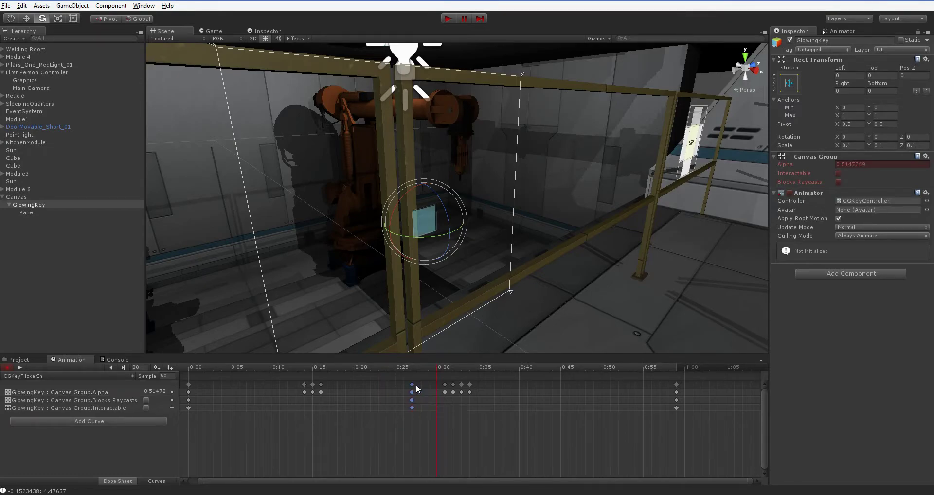
click(445, 385)
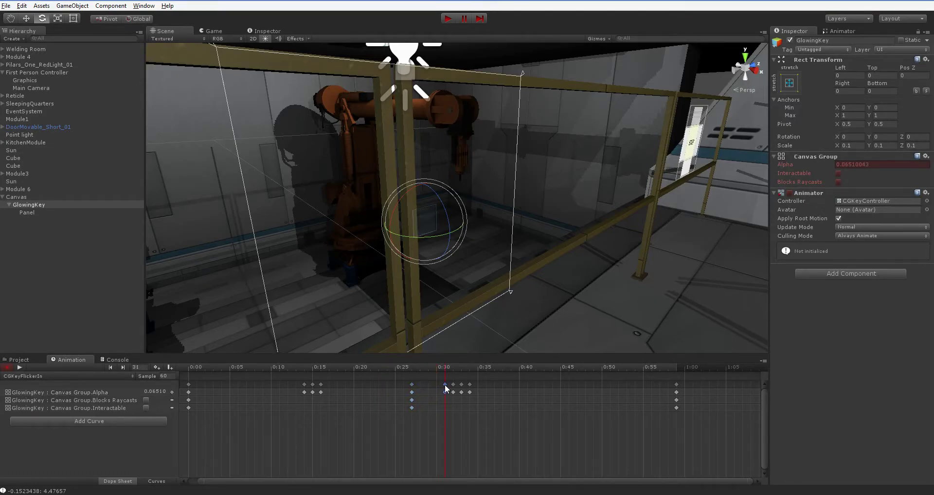
drag(421, 384, 434, 396)
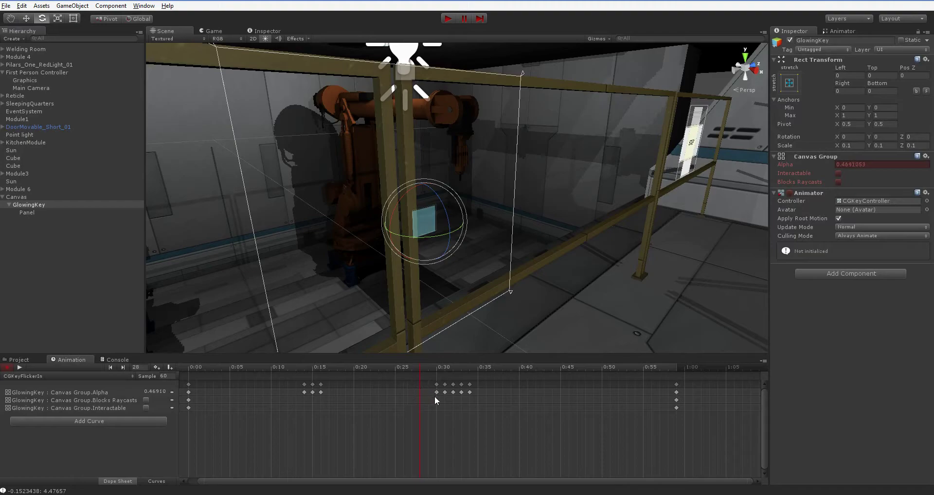
click(436, 384)
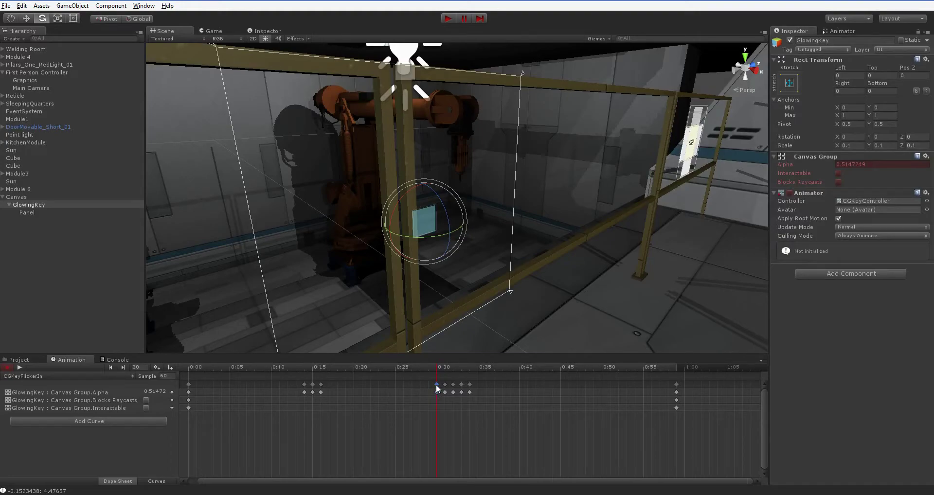
drag(444, 384, 436, 383)
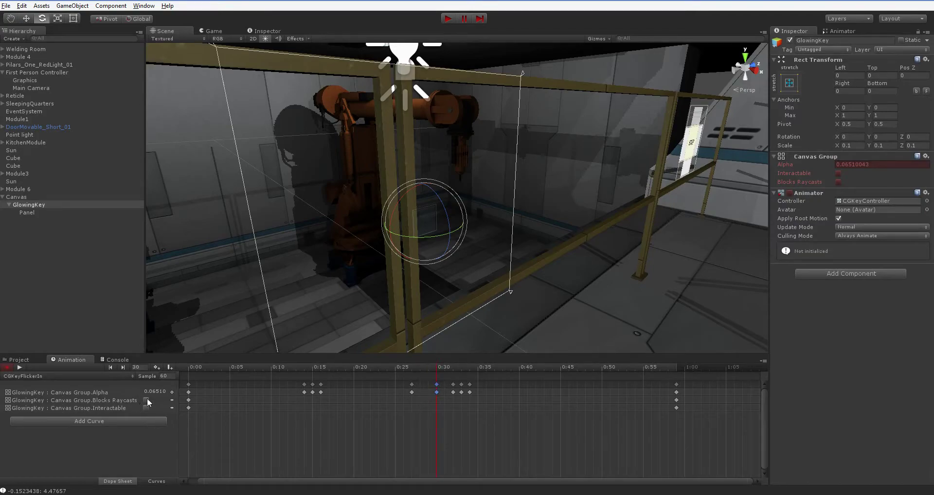
click(19, 365)
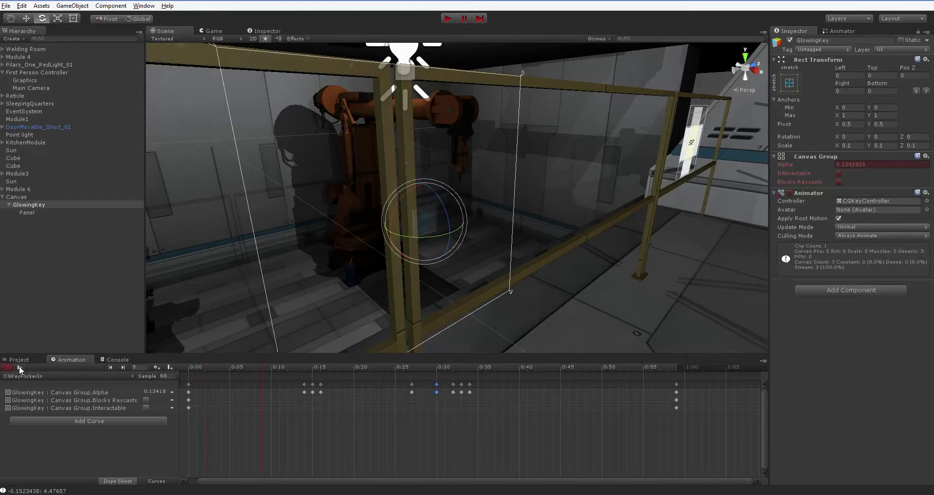
- Lengthen the clip by moving the final keys of all three curves to frame 120 (2:00)
scroll(459, 391, down, 4)
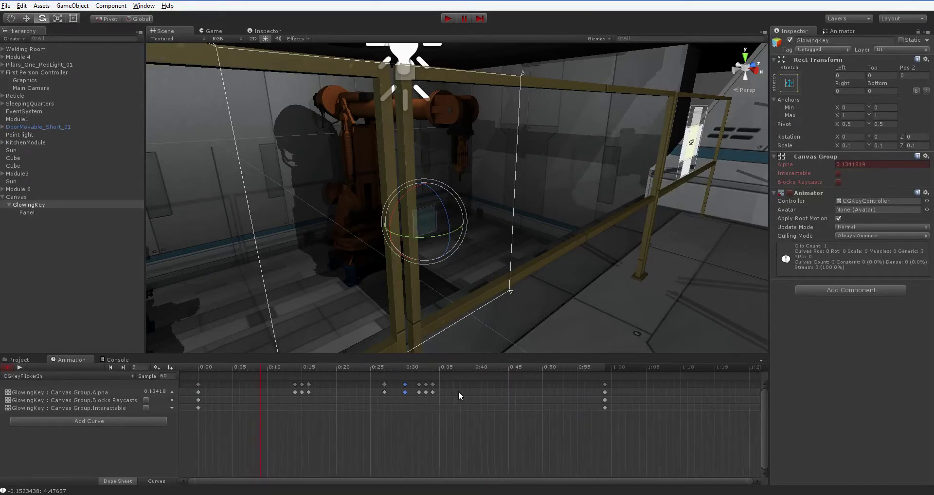
click(547, 369)
scroll(544, 375, down, 1)
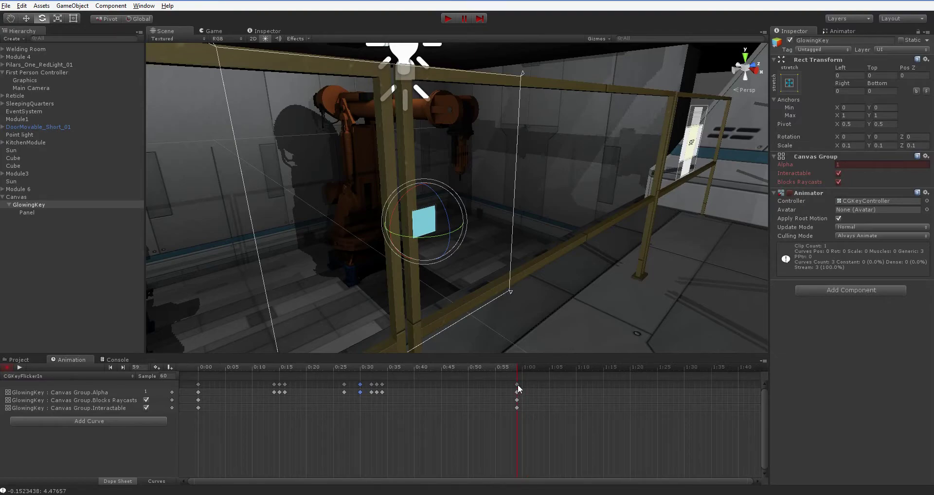
drag(519, 387, 524, 390)
scroll(682, 379, down, 2)
click(621, 375)
drag(452, 384, 706, 392)
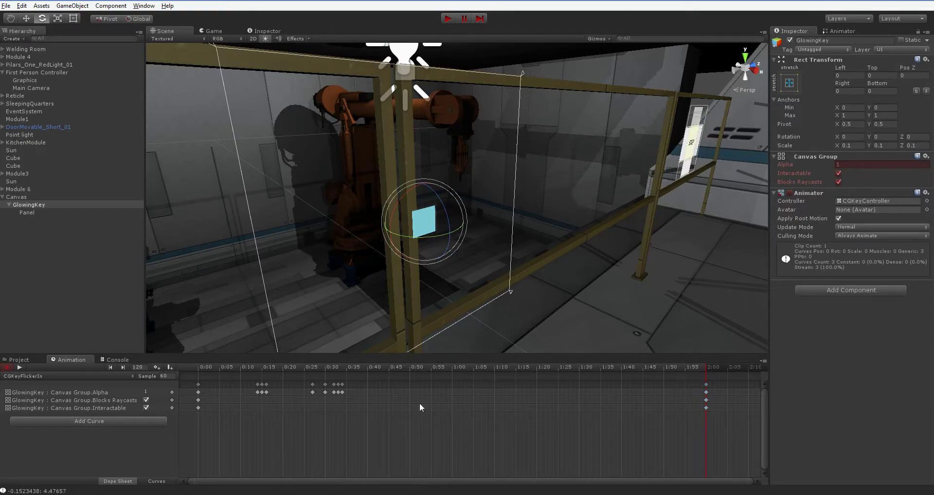
- At frame 30, key the Canvas Group's Interactable and Blocks Raycasts properties as enabled
click(117, 401)
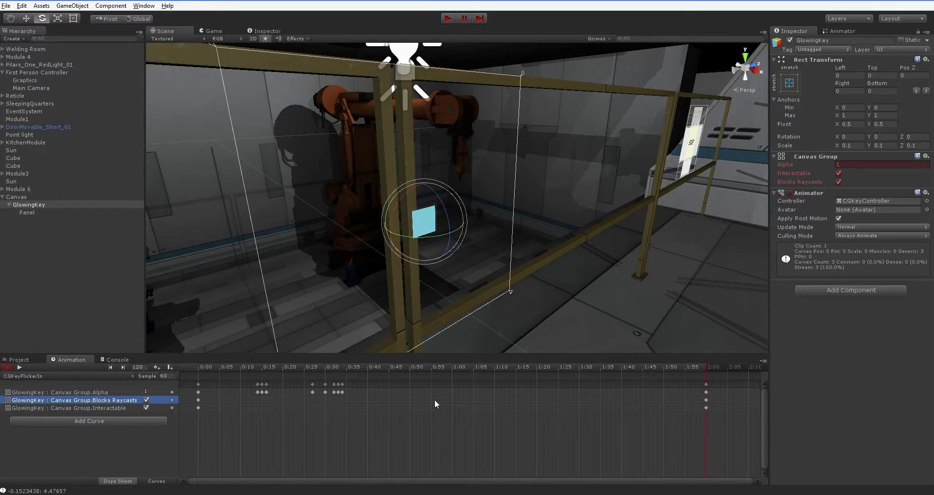
click(323, 403)
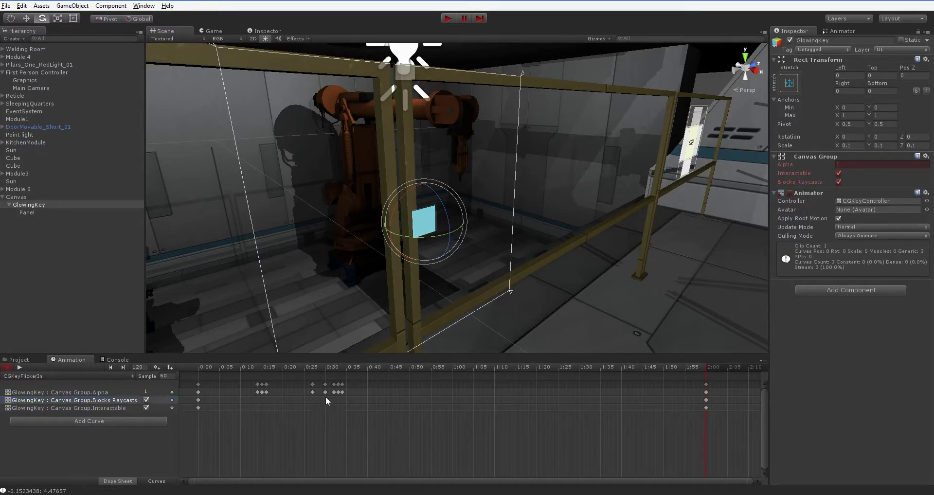
click(324, 367)
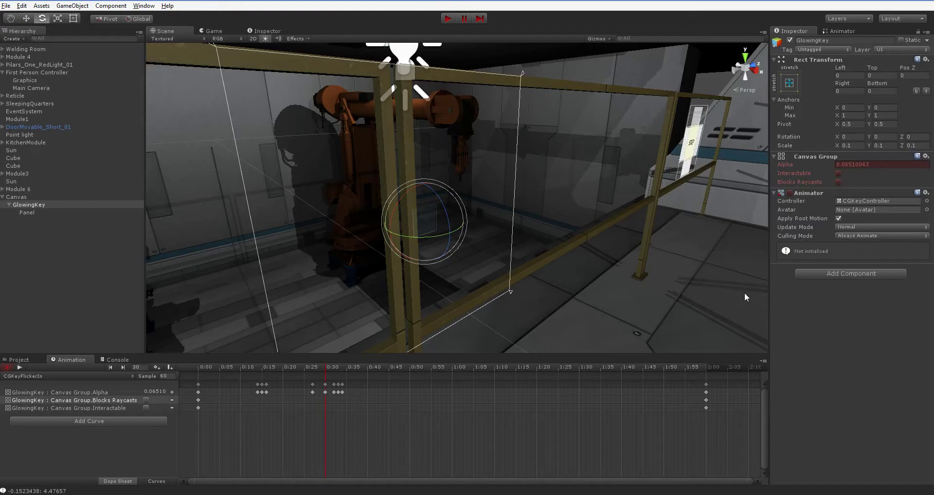
click(839, 174)
click(839, 181)
- Shift the keys between frames 27 and 34 twelve frames later, so the second flicker group starts at frame 39
drag(206, 370, 481, 393)
drag(596, 393, 333, 395)
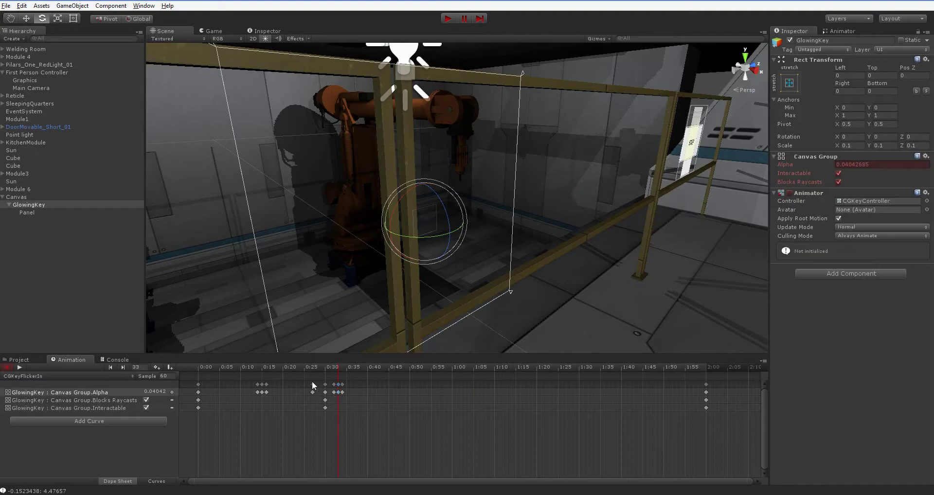
click(312, 384)
shift+click(334, 384)
shift+click(326, 384)
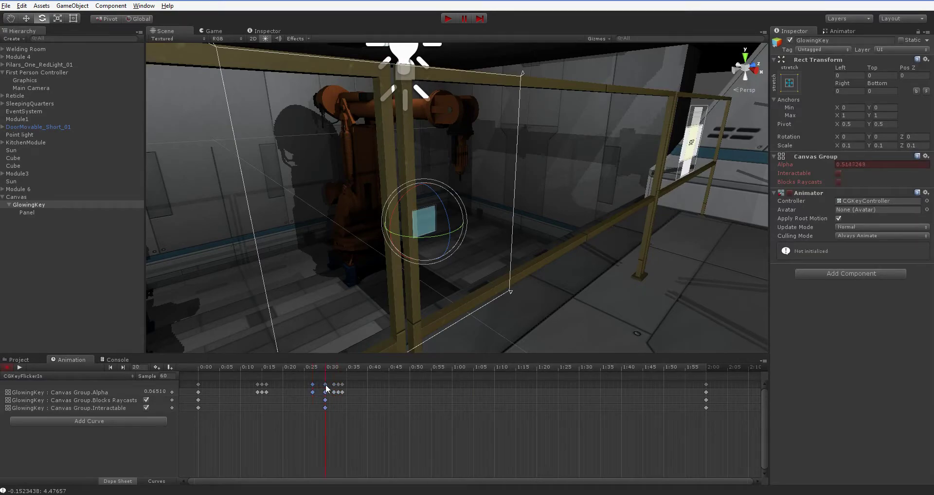
drag(339, 384, 387, 399)
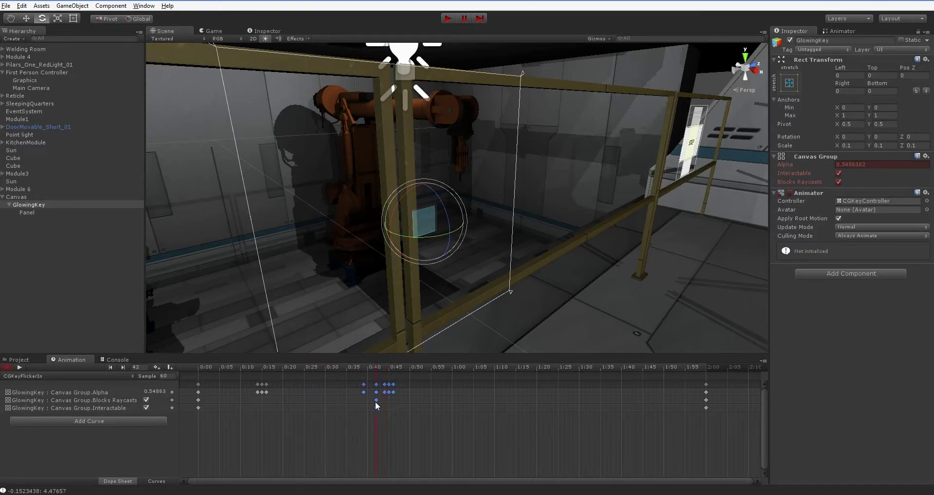
- Move the Interactable and Blocks Raycasts keys from frame 42 back to frame 30
click(377, 408)
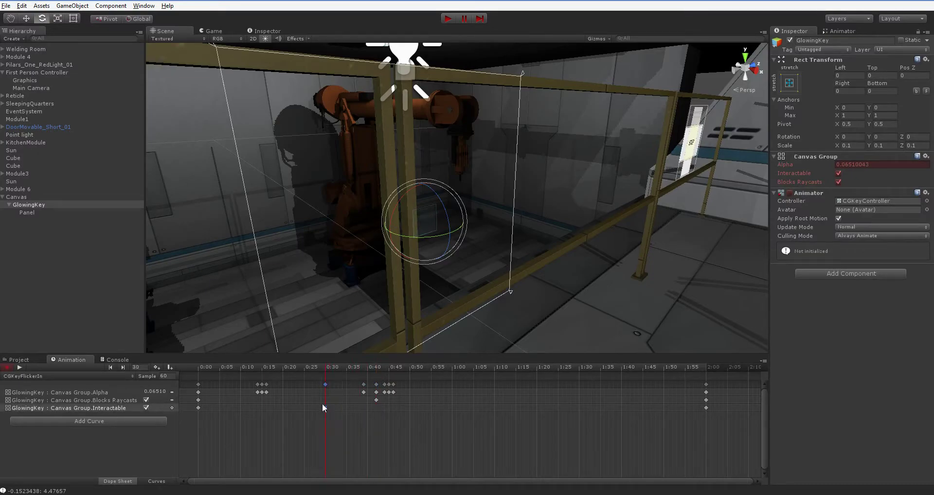
click(376, 400)
drag(323, 399, 322, 395)
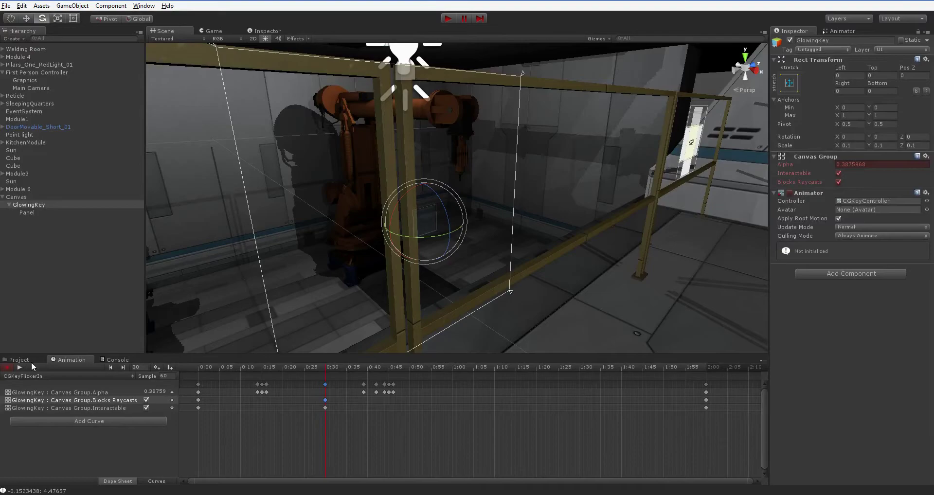
- Preview the CGKeyFlickerIn clip and turn off animation recording
click(19, 367)
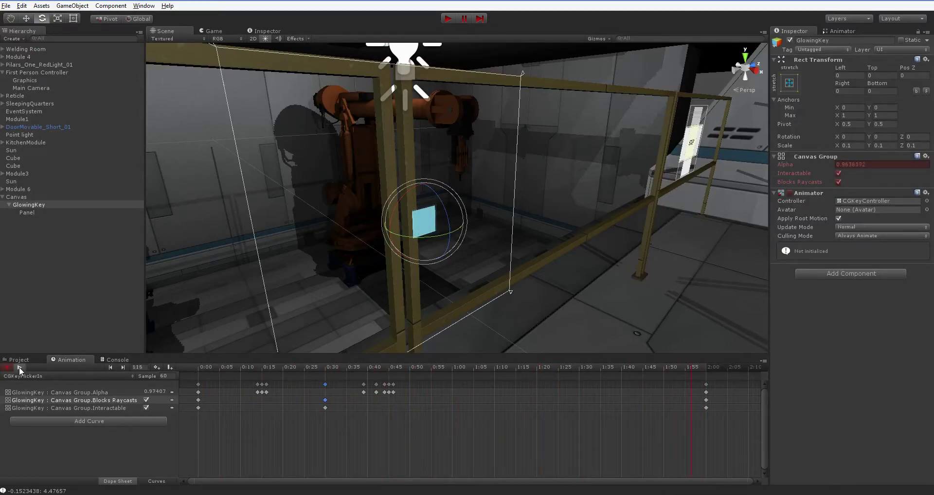
click(9, 368)
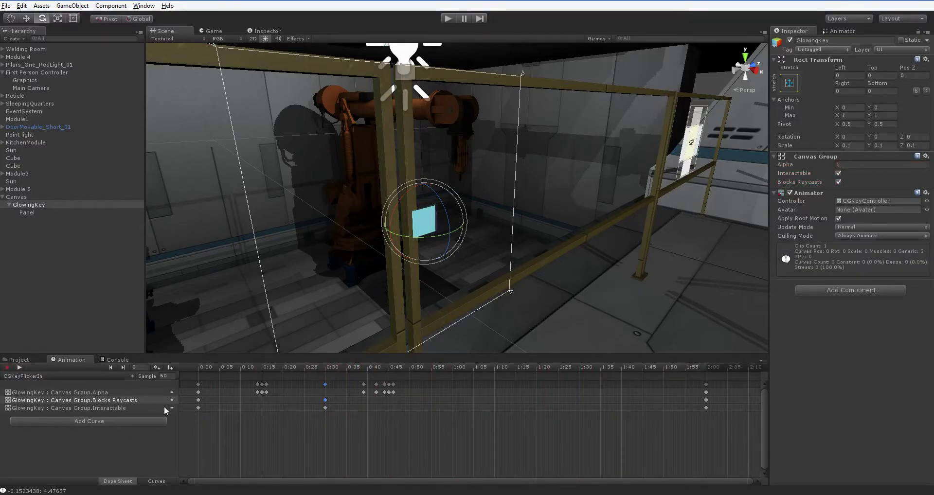
click(7, 368)
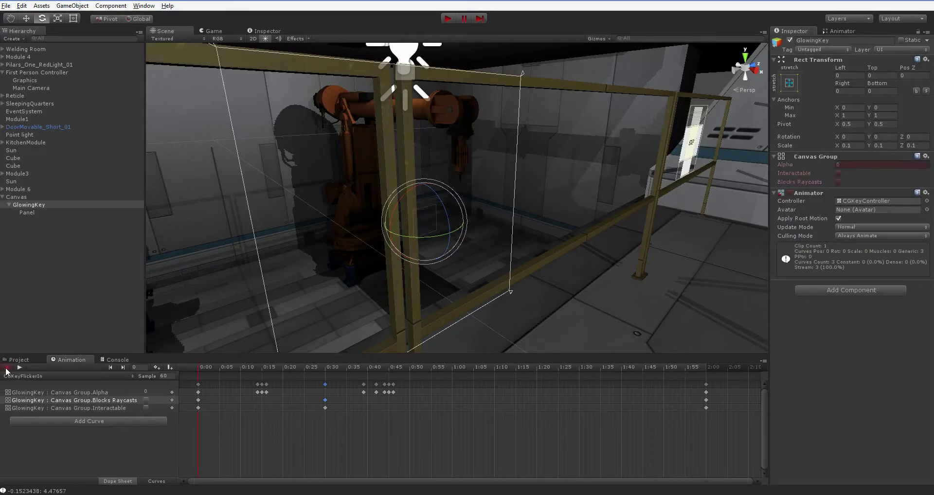
click(7, 369)
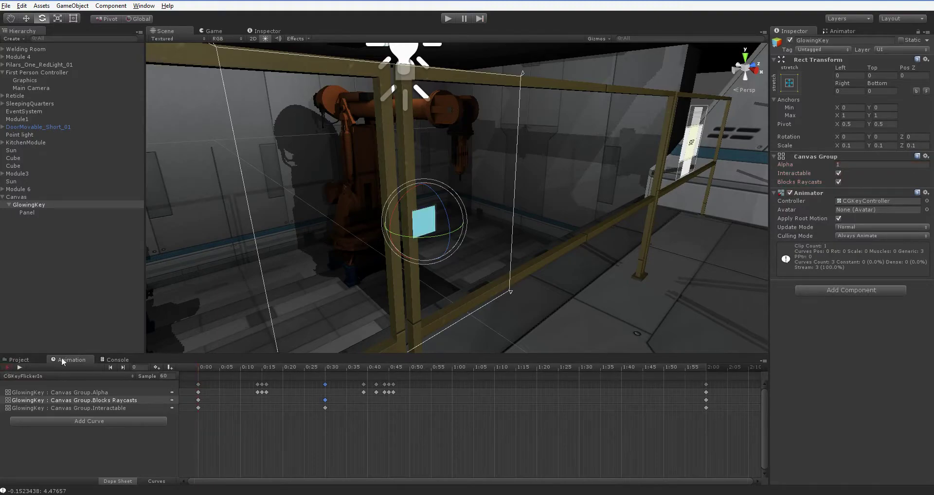
- Play-test the scene to check how the glowing key panel flickers in at the railing, and stop the game
middle_drag(215, 321, 219, 323)
middle_drag(329, 319, 290, 309)
scroll(327, 310, down, 3)
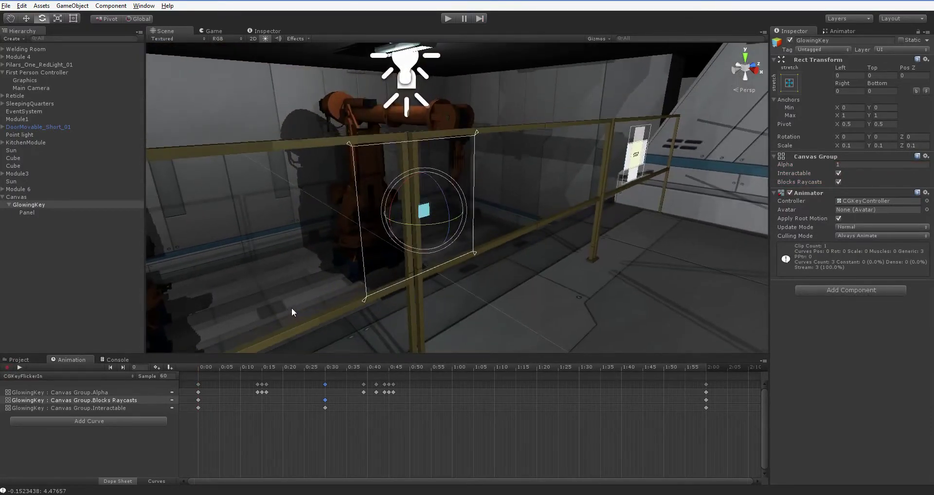
alt+drag(292, 312, 362, 257)
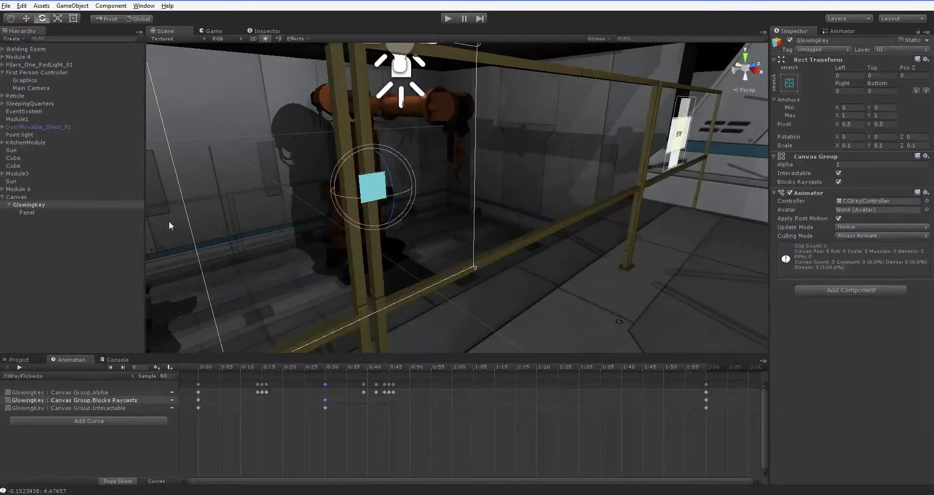
click(447, 18)
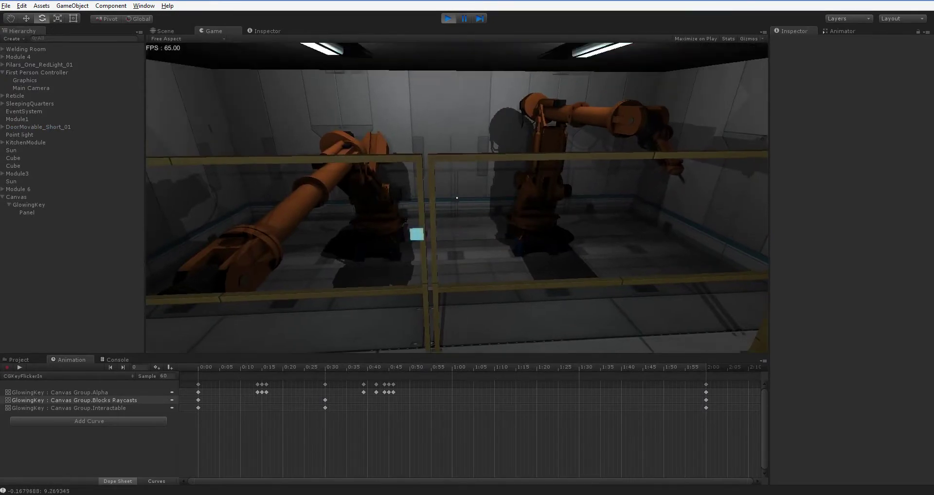
key(ctrl+p)
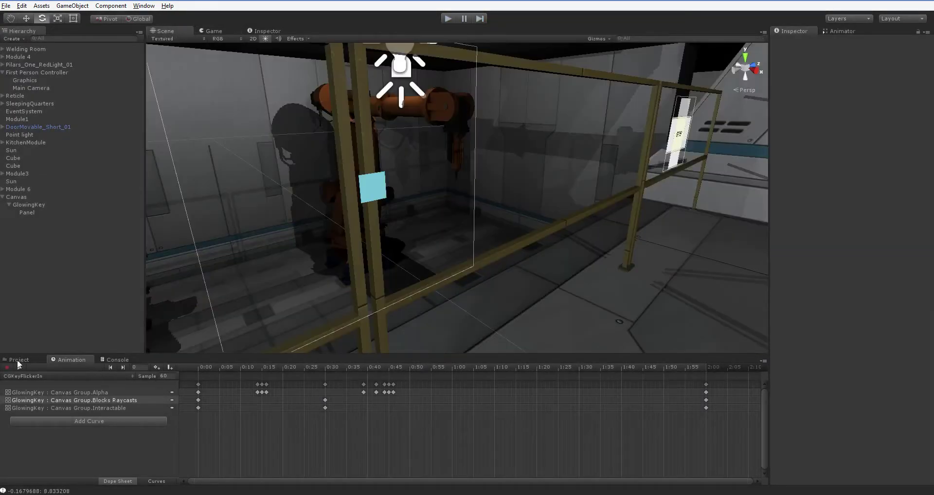
- Turn off Loop Time for the CGKeyFlickerIn clip in the Anims folder
click(17, 360)
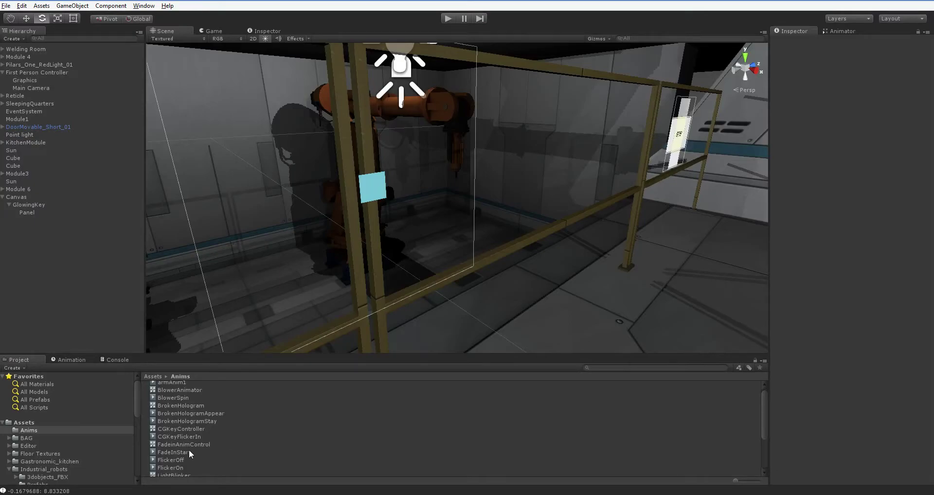
scroll(189, 452, down, 2)
scroll(184, 411, up, 2)
click(192, 437)
click(837, 71)
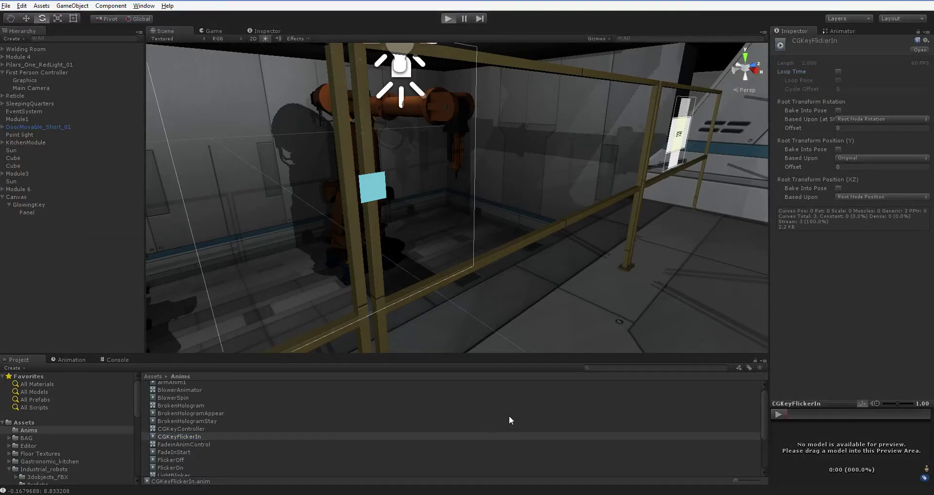
- Play-test the scene with looping disabled, stop the game and select the glowing key's Panel in the scene
key(ctrl+p)
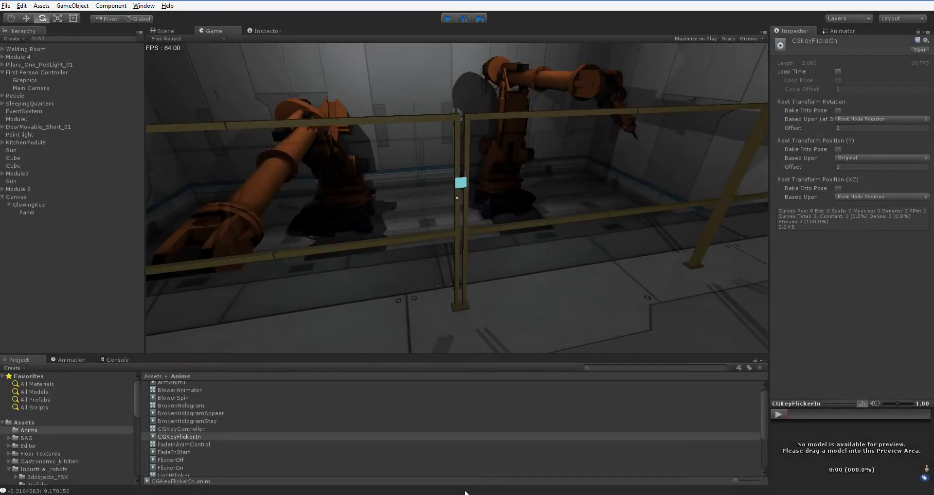
key(ctrl+p)
scroll(419, 261, up, 3)
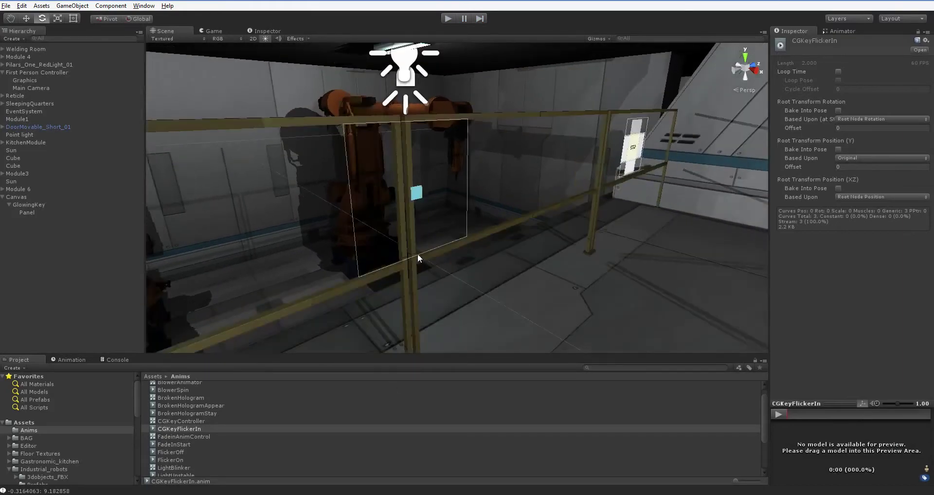
click(418, 193)
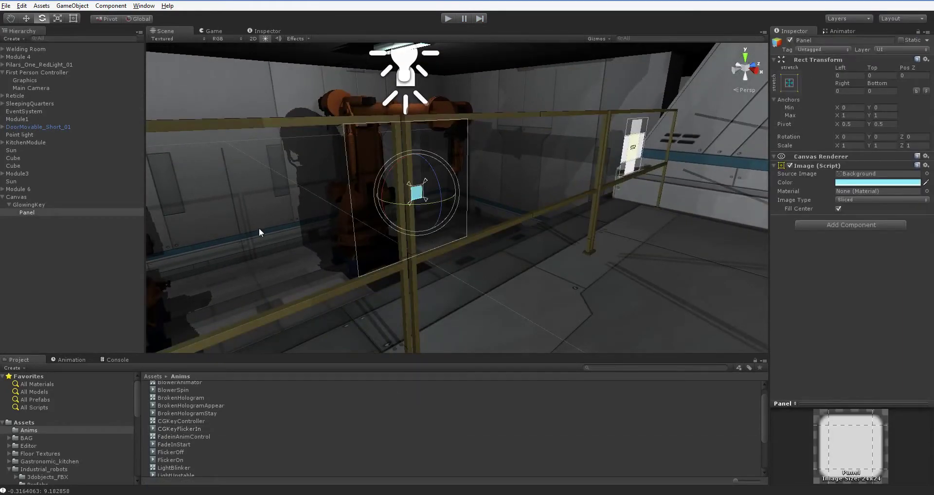
- Open the GlowingKey object's CGKeyController state graph and dock the Animator view alongside the Scene view
click(36, 205)
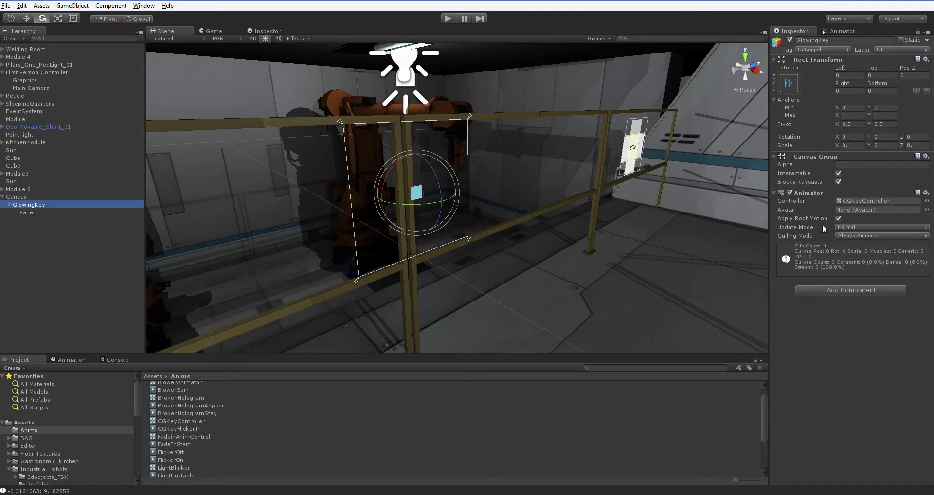
click(863, 202)
click(266, 30)
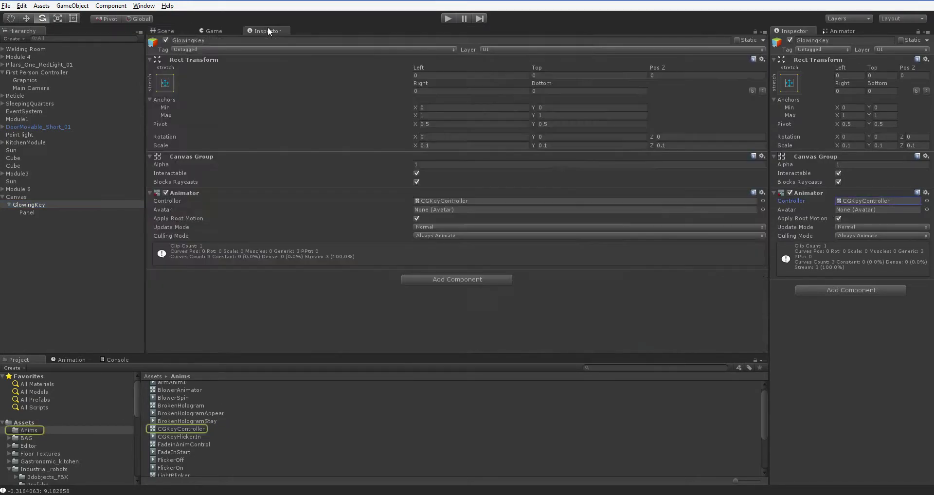
double_click(877, 201)
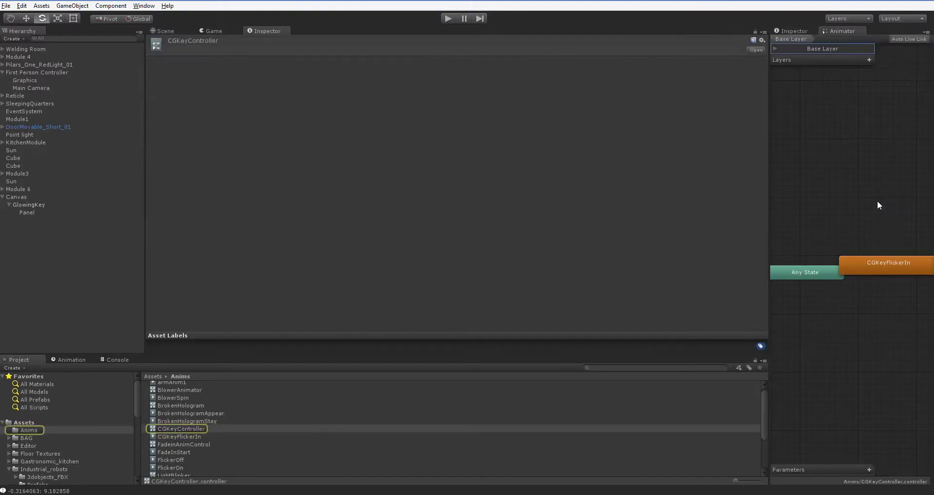
drag(837, 32, 321, 31)
drag(331, 239, 355, 218)
right_click(342, 128)
click(341, 124)
double_click(341, 124)
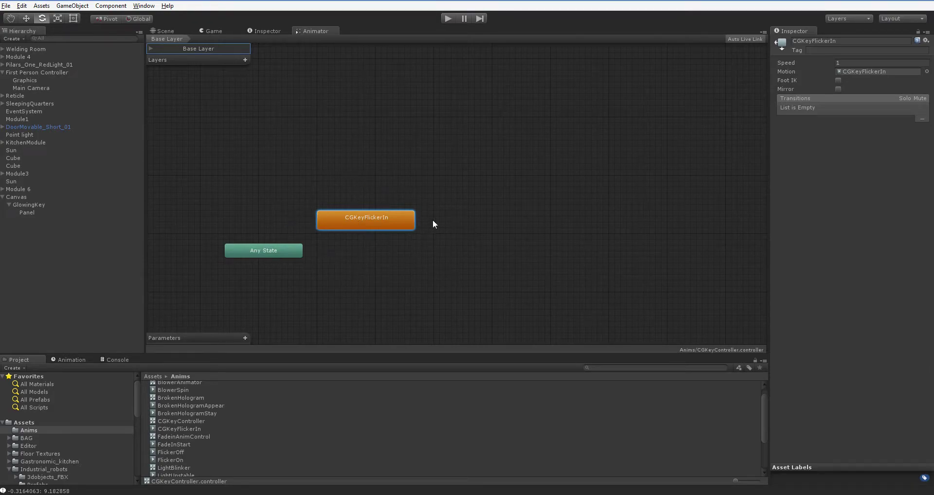
- Duplicate the CGKeyFlickerIn state and place the copy directly below the original in the state graph
right_click(372, 207)
click(368, 246)
right_click(358, 246)
click(402, 272)
drag(402, 273, 352, 265)
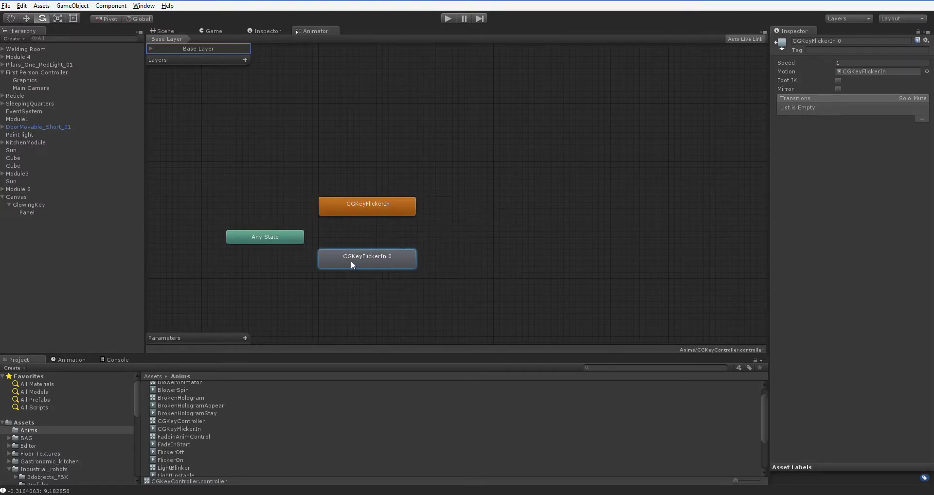
- Rename the copied state CGKeyFlickerOut and set its speed to -1
click(848, 41)
key(BackSpace)
text(Out)
key(Return)
click(850, 63)
text(-1)
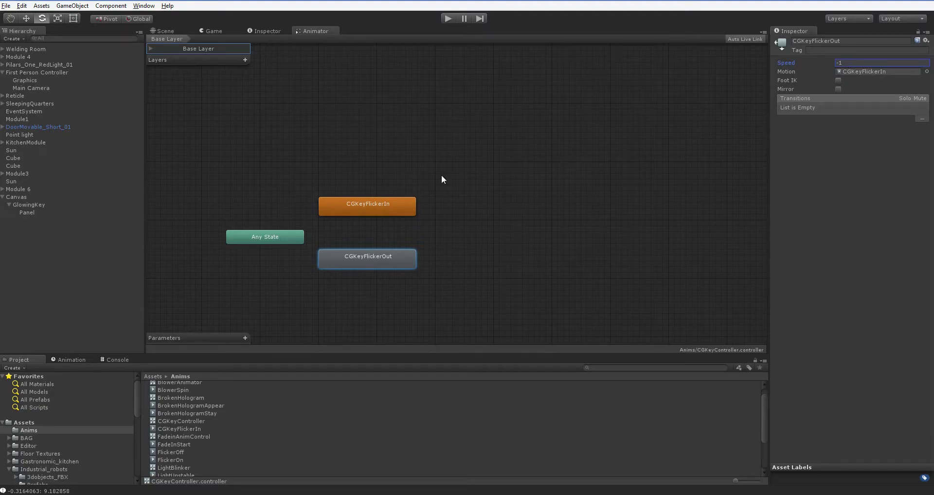
- Make transitions in both directions between the CGKeyFlickerIn and CGKeyFlickerOut states
click(364, 204)
right_click(365, 203)
click(392, 210)
click(361, 260)
right_click(372, 263)
click(389, 267)
click(379, 213)
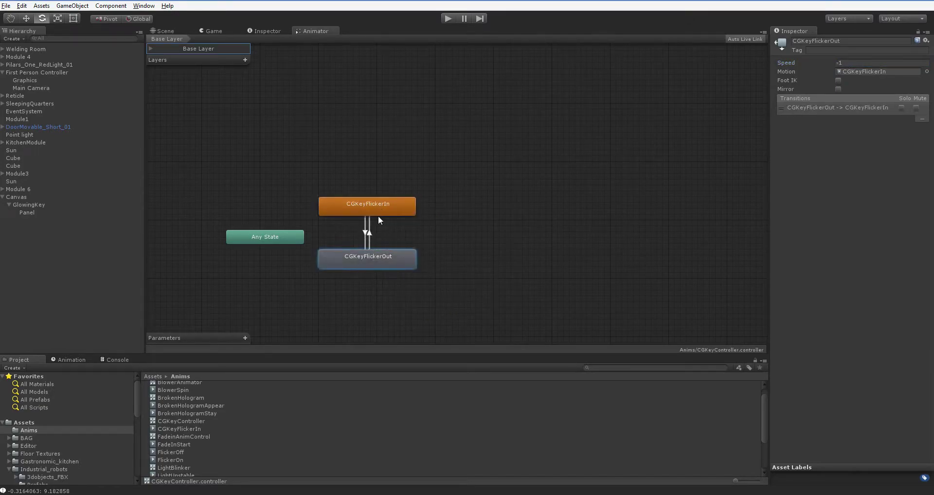
- Add a Bool parameter named Shown and select the transition from CGKeyFlickerOut to CGKeyFlickerIn
click(245, 338)
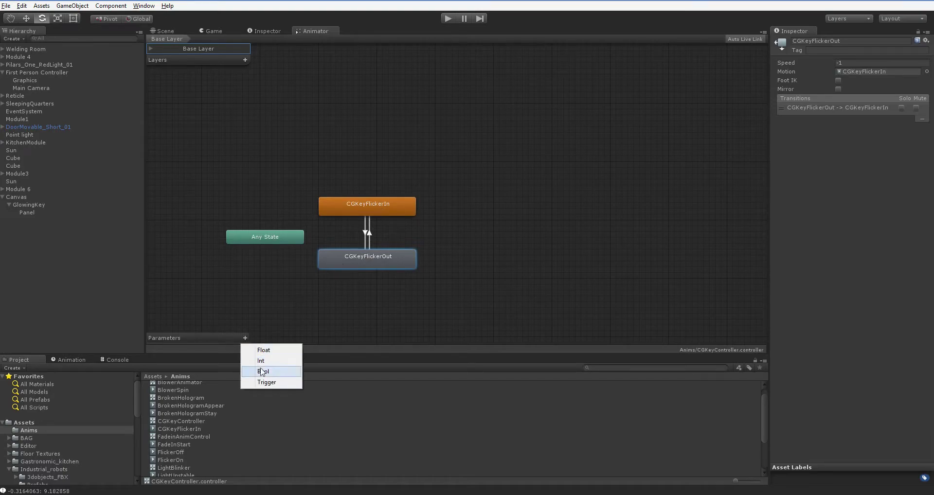
click(259, 371)
text(Shown)
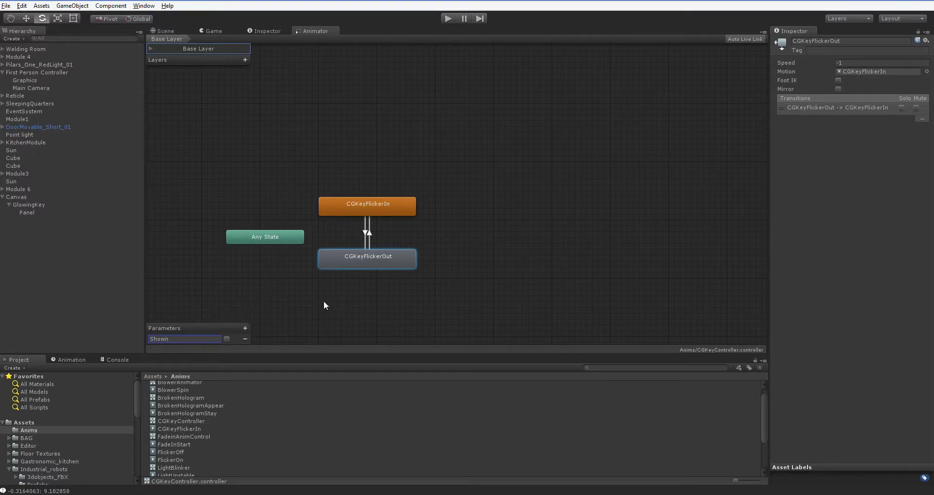
click(368, 233)
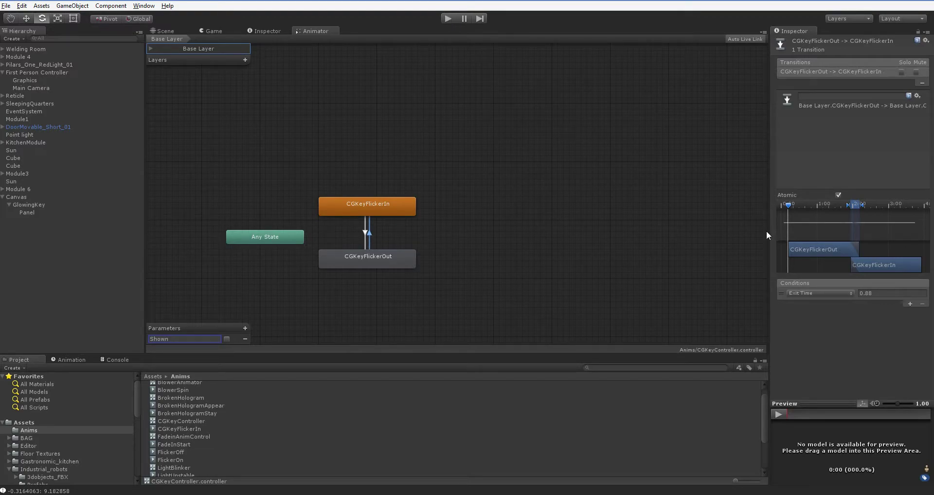
- Play-test the key's flicker with the two linked states, stop the game and return to the GlowingKey in the Scene view
click(448, 18)
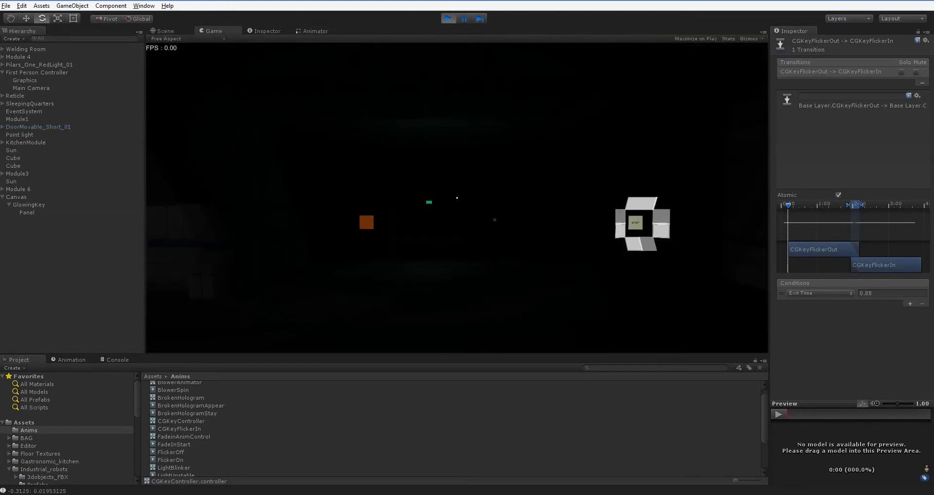
key(w)
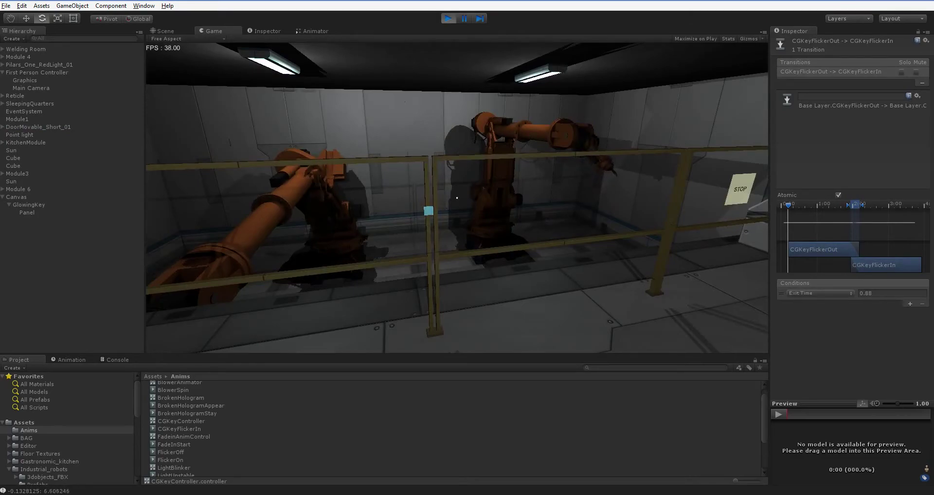
key(ctrl+p)
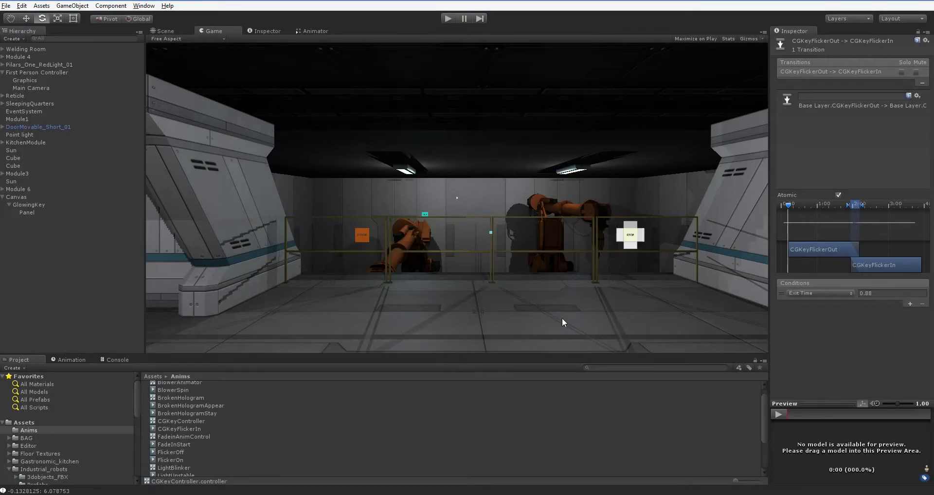
click(22, 206)
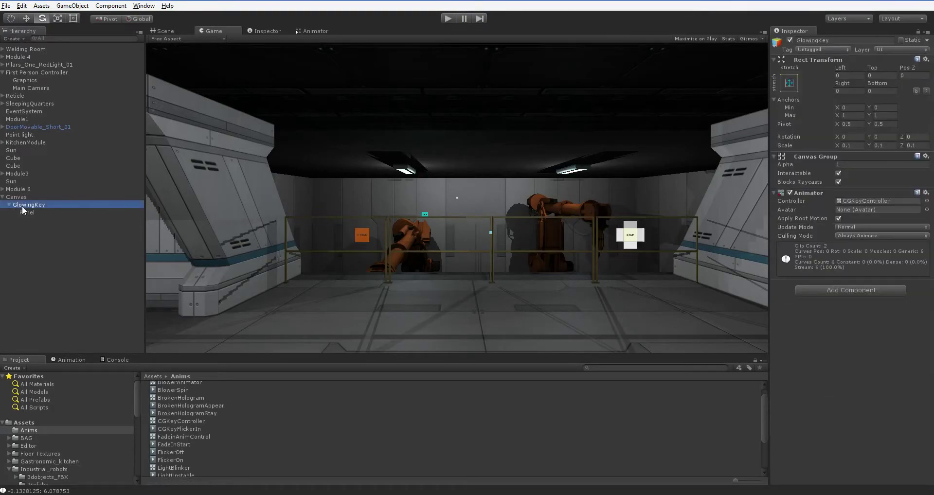
click(168, 30)
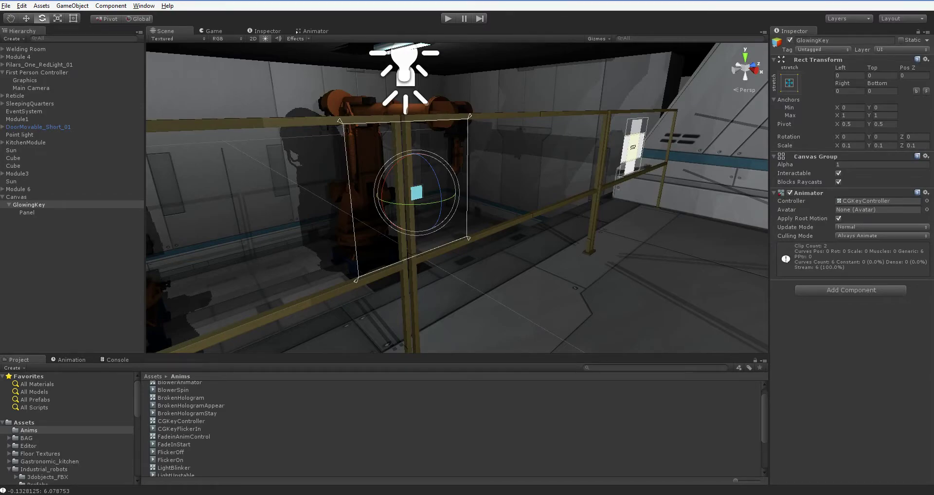
- Create a C# script named SerialUISummoner in the Scripts folder
click(37, 197)
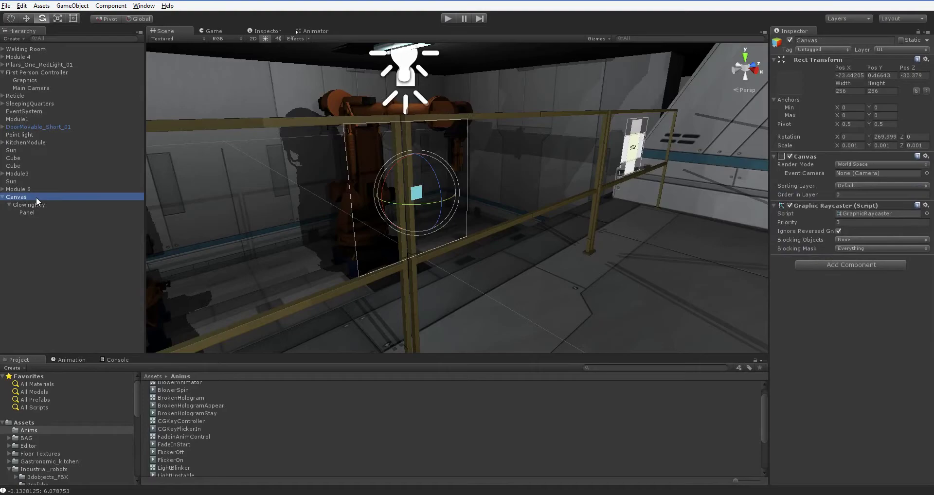
scroll(51, 443, down, 4)
click(30, 444)
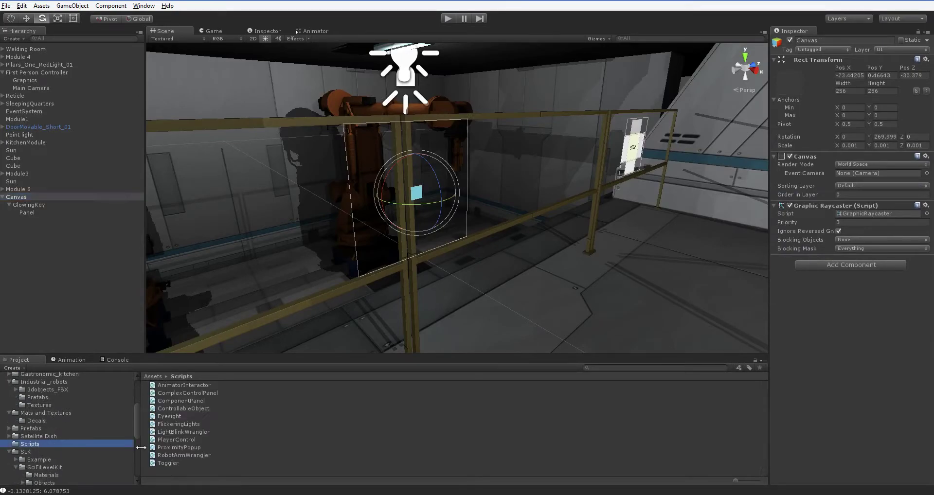
right_click(288, 454)
mouse_move(318, 306)
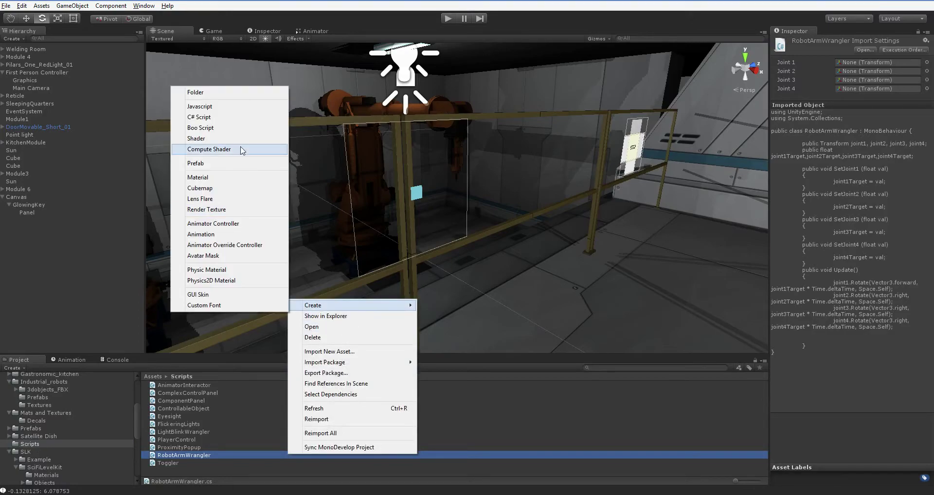
click(228, 118)
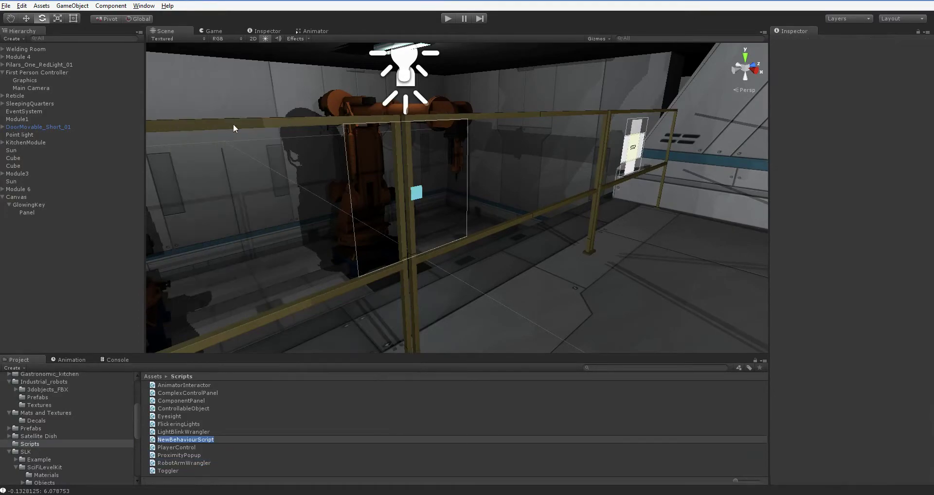
text(SerialUISummoner)
key(Return)
- Attach the SerialUISummoner script to the Canvas and remove the duplicate component
drag(184, 463, 28, 198)
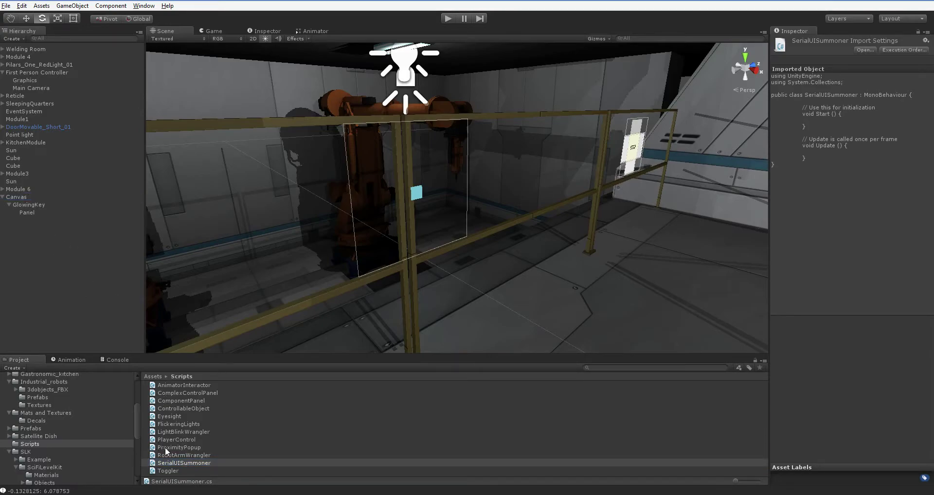
drag(184, 462, 24, 199)
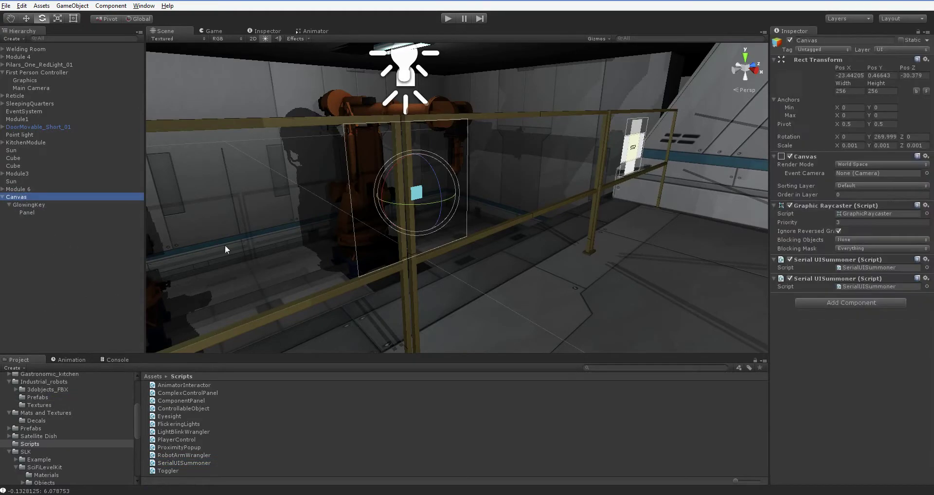
click(926, 279)
click(878, 297)
- Open the SerialUISummoner script in MonoDevelop and declare a public Animator[] field named children at the top of the class
click(855, 269)
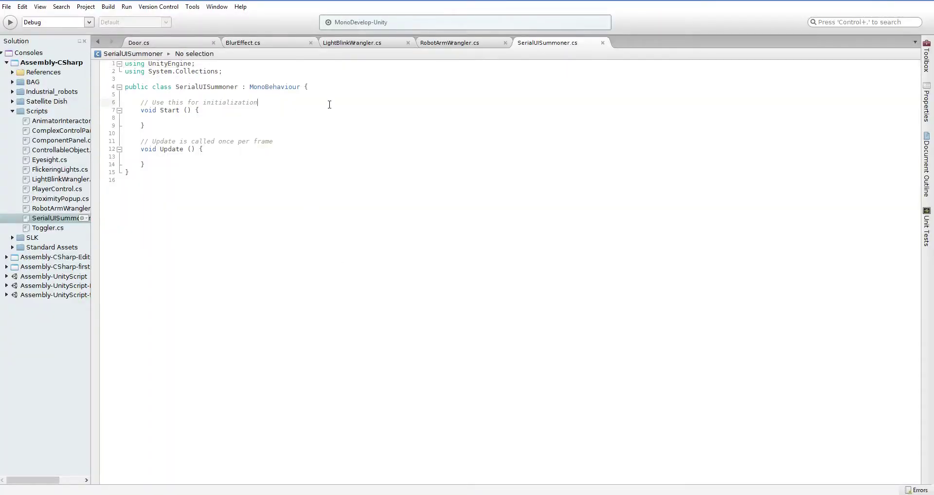
click(332, 94)
key(Return)
key(Return)
key(Up)
text(public )
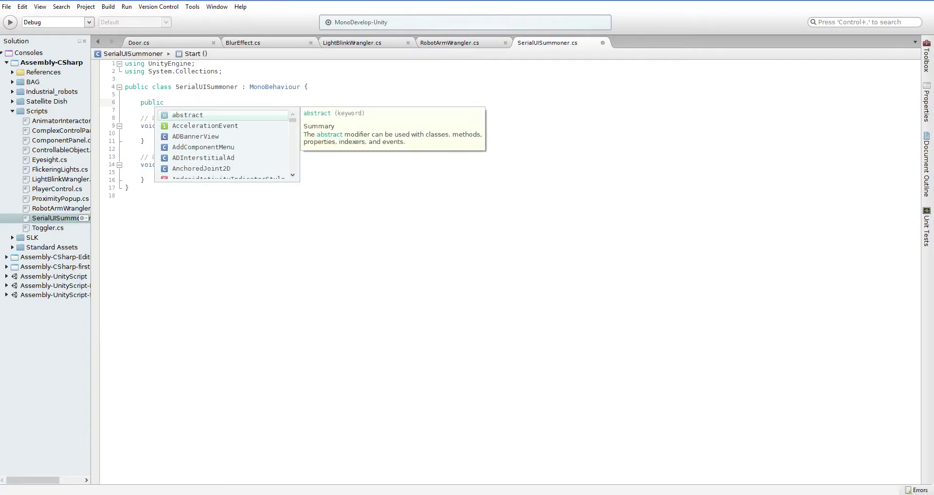
text(Animator)
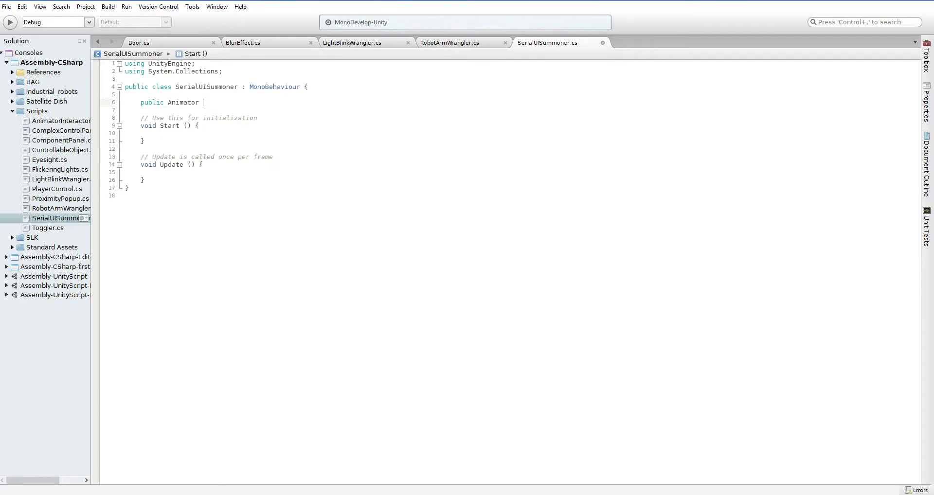
key(BackSpace)
text([] children;)
- Begin a children statement in Start and change the children field's access modifier to protected
key(Down)
key(Down)
key(Down)
key(Down)
text(chi)
key(Escape)
key(Up)
key(Up)
key(Up)
key(Up)
key(ctrl+shift+Left)
text(protected)
key(Return)
- Complete the statement in Start so children is assigned GetComponentsInChildren<Animator>()
key(Down)
key(Down)
key(Down)
key(Down)
text(ldre)
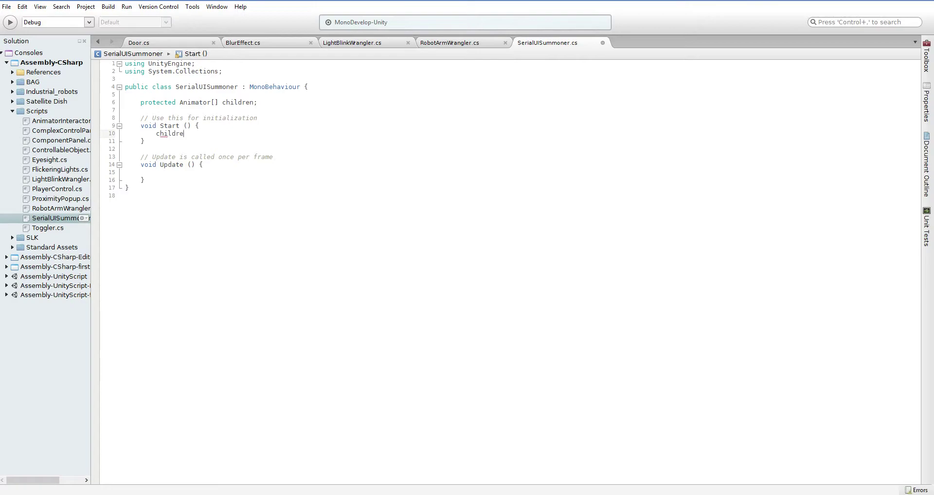
text(n = Getc)
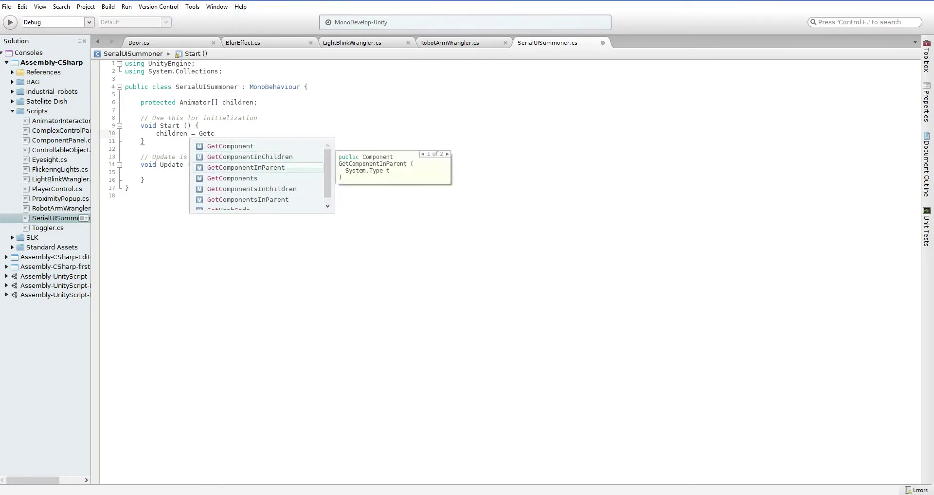
key(Down)
key(Down)
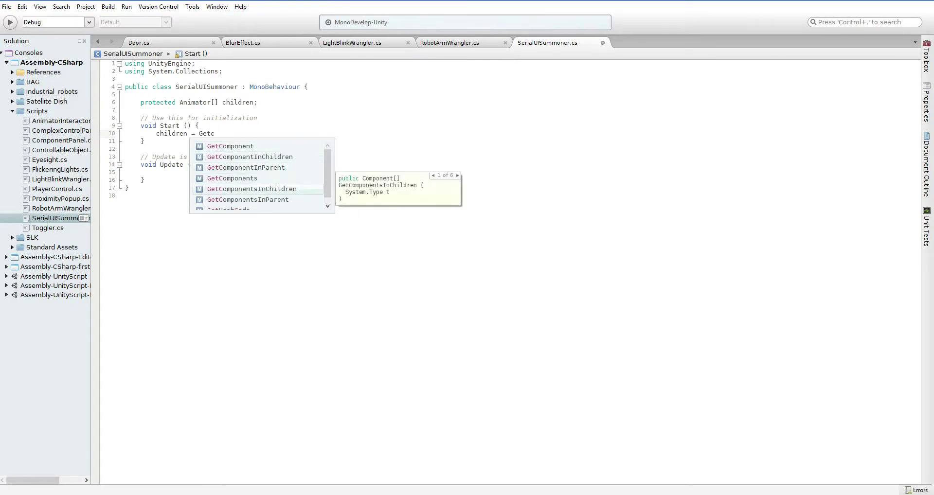
key(Return)
text(<Animator>();)
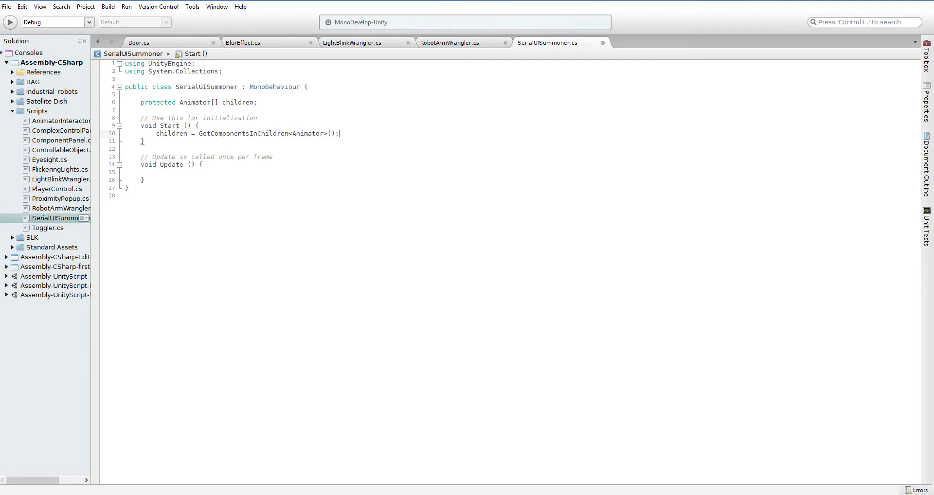
- In Update, declare Vector3 delta as Camera.main.transform.position - transform.position and add a blank line below it
key(Left)
key(Left)
key(Left)
key(Left)
key(Left)
key(Left)
key(Left)
key(Left)
key(Left)
key(Left)
key(Left)
key(Left)
key(Left)
key(Left)
key(Left)
key(Left)
key(Left)
key(Left)
key(Left)
key(Left)
key(Down)
key(Down)
key(Down)
key(Down)
key(Down)
text(Vecto)
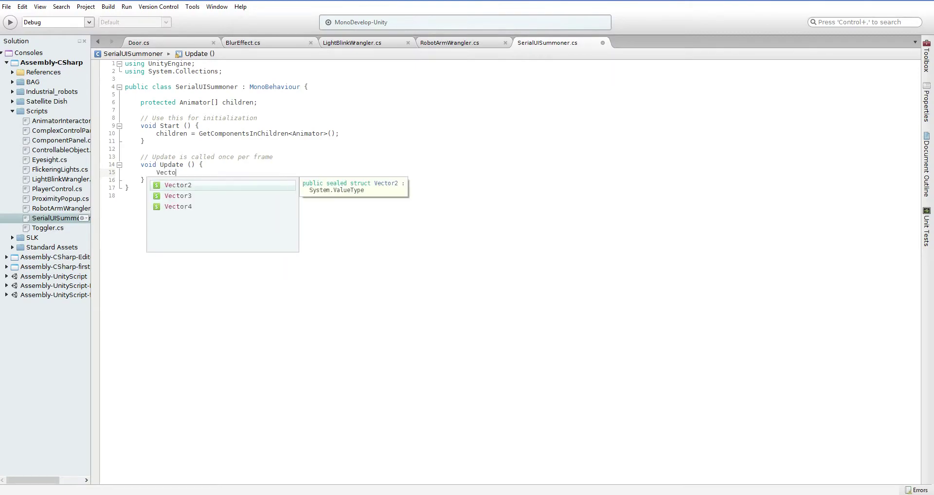
text(r3 delta = Ma)
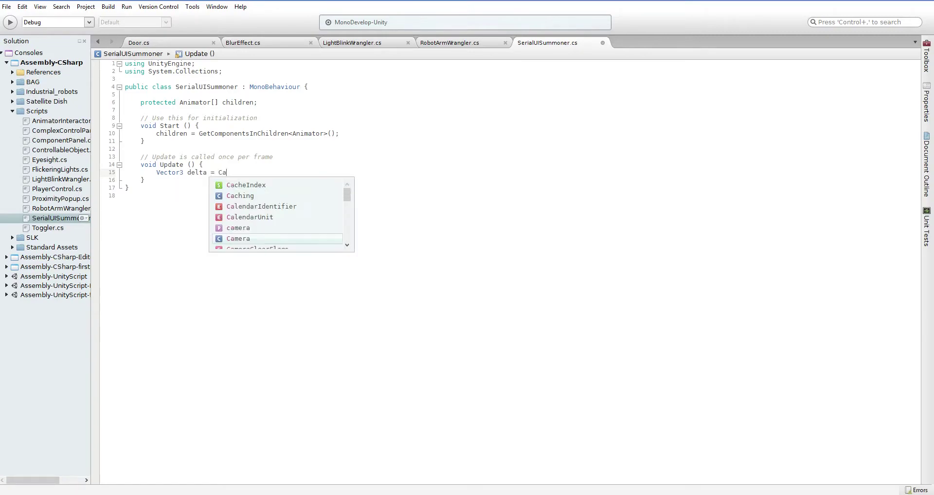
text(mera.main.transform.position -)
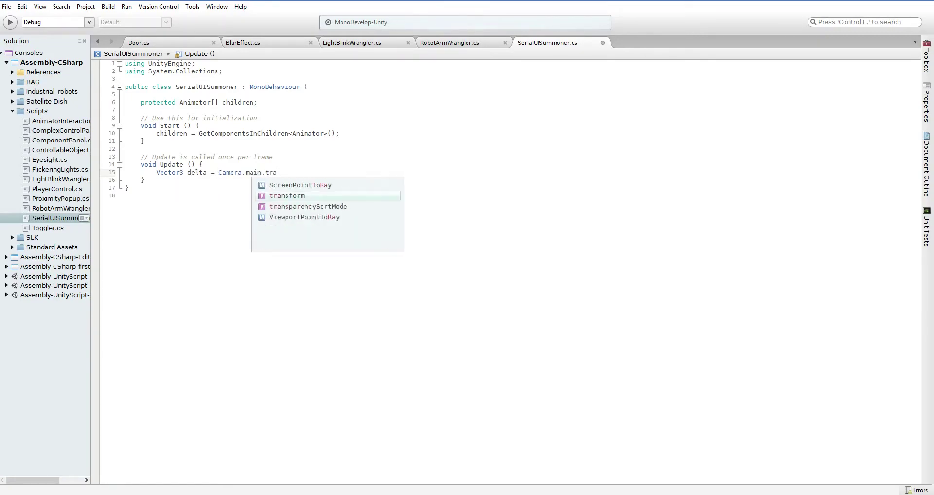
text(transform.position;)
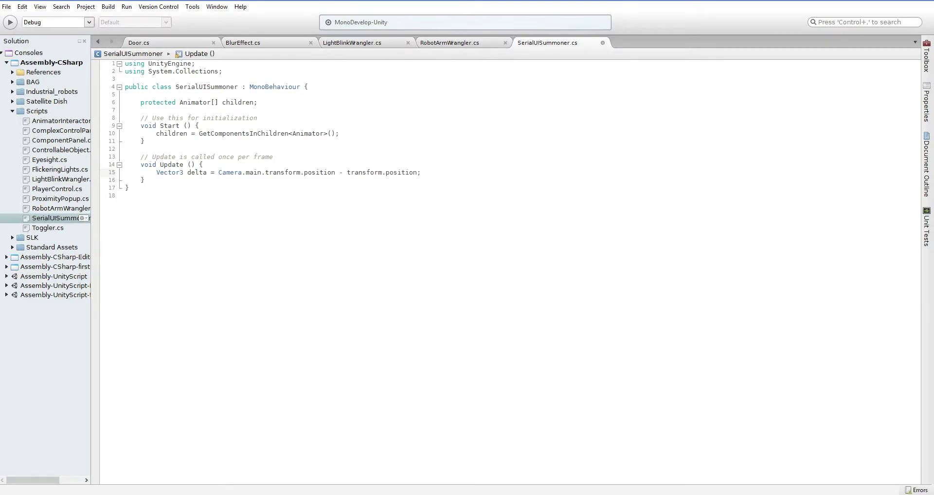
key(Return)
text(if (delta)
key(shift+Home)
key(BackSpace)
- Declare a public float minDistance with a value of 2 above the children field
key(Up)
key(Up)
key(Up)
key(Up)
key(Up)
key(Up)
key(Up)
key(Up)
key(Up)
key(Up)
key(Home)
key(Return)
key(Up)
text(public )
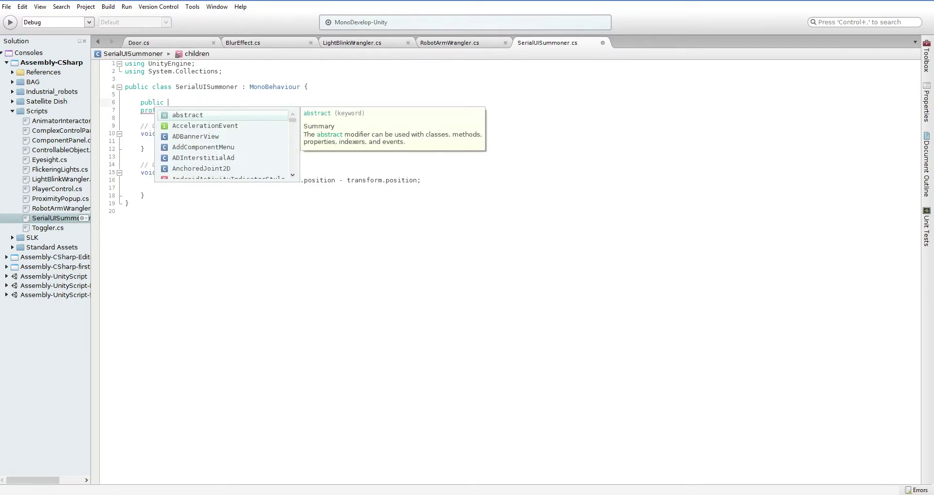
text(float minDistance)
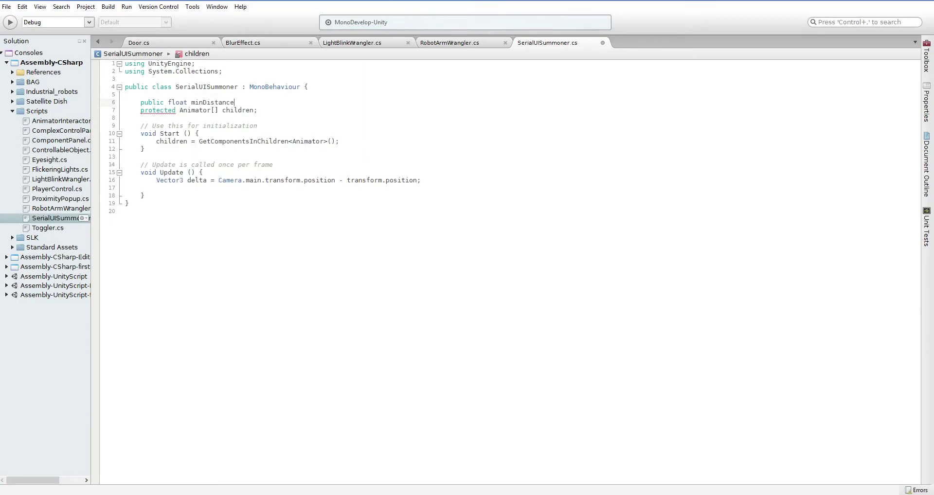
text( = 2;)
- In Update, write the condition if (delta.magnitude < minDistance) on the line below the delta declaration
key(Down)
key(Down)
key(Down)
key(Down)
key(Down)
key(Down)
key(Down)
key(Down)
key(Down)
key(Down)
key(Down)
text(if (delta.ma)
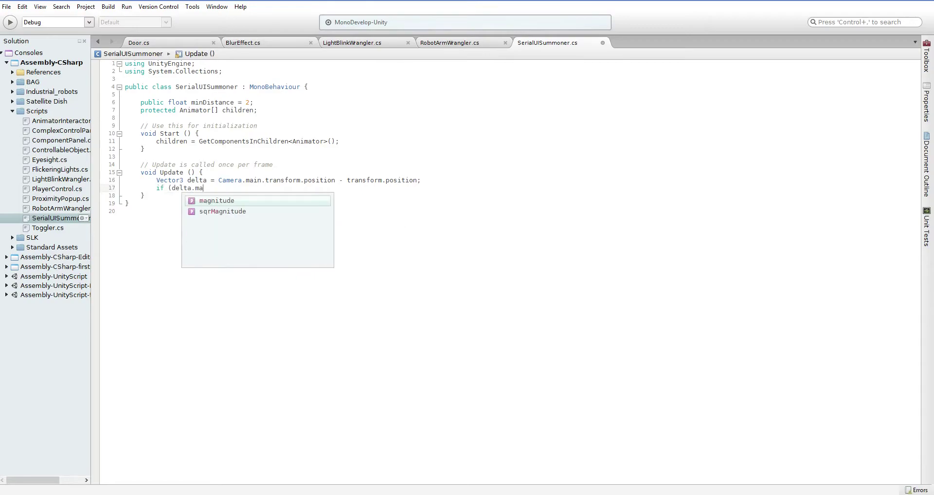
text(gnitude < mi)
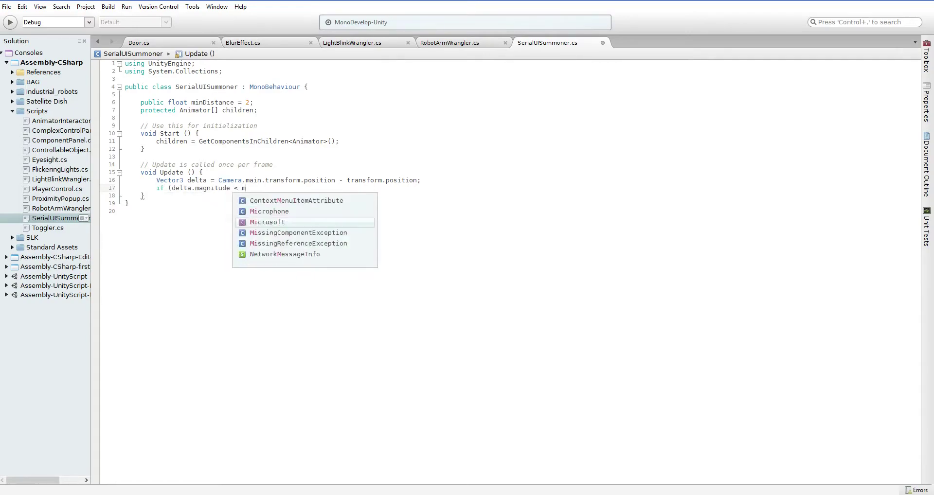
key(BackSpace)
key(BackSpace)
key(BackSpace)
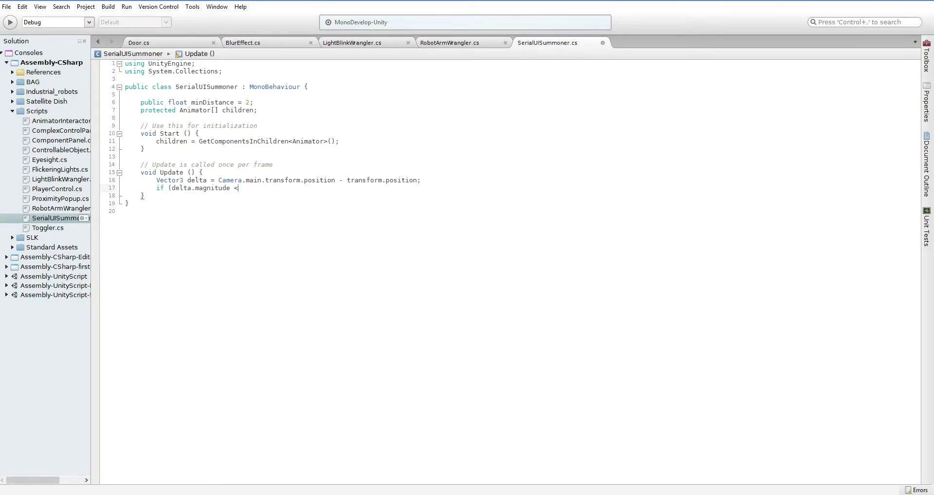
text(mi)
key(Return)
text())
- Give the distance condition an empty braced body and follow it with an empty braced else block
key(Return)
text({)
key(Return)
key(Return)
text(})
key(Return)
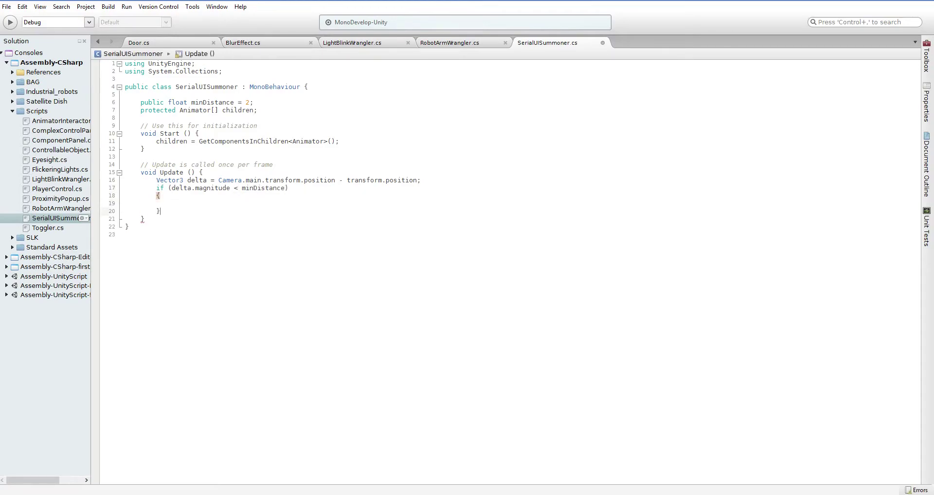
text(else)
key(Return)
text({)
key(Return)
text(})
key(Up)
key(Up)
key(Up)
key(Down)
key(Down)
key(Return)
- Declare a public bool showing set to false below minDistance, followed by a blank line
key(Up)
key(Up)
key(Up)
key(Up)
key(Up)
key(Up)
key(Up)
key(Up)
key(Up)
key(Up)
key(Up)
key(Up)
key(Up)
key(Up)
key(Up)
key(Up)
key(Up)
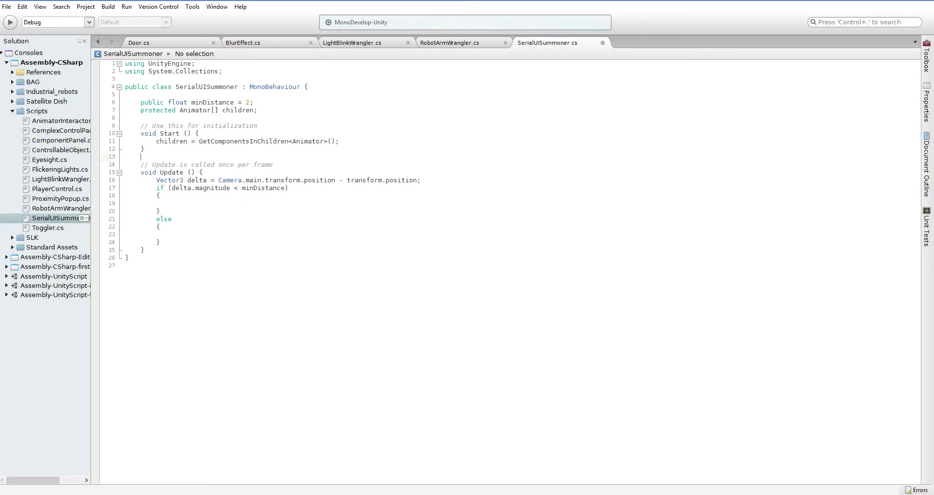
key(End)
key(Return)
text(publi)
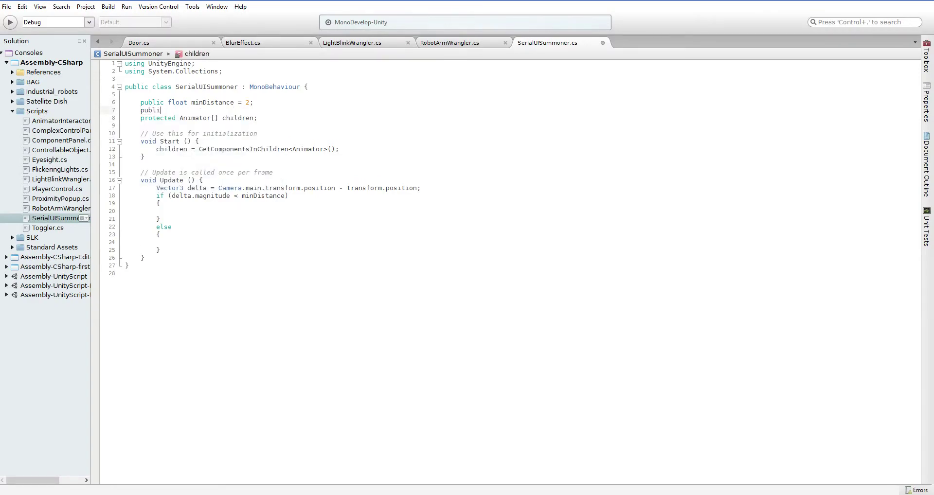
text(c bool showing = )
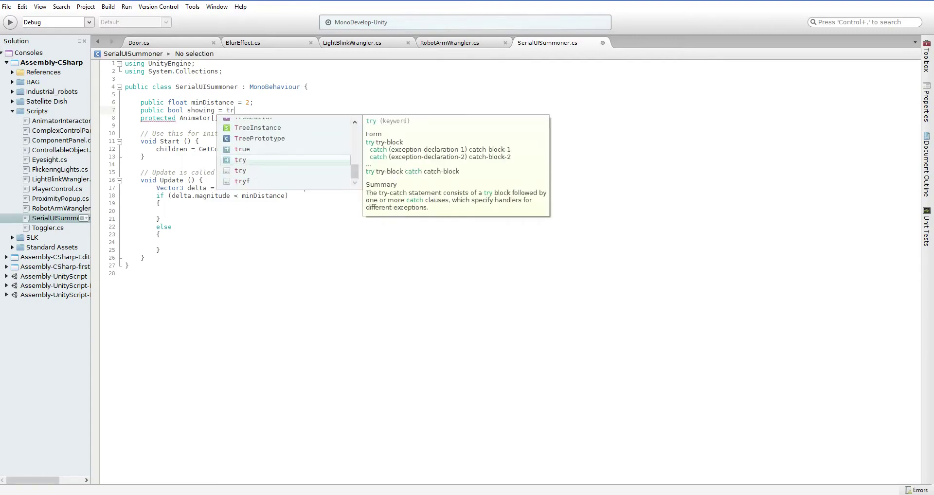
text(false;)
key(Return)
- Inside the distance check's if block, add the early exit if (showing) return; as the first statement
key(Down)
key(Down)
key(Down)
key(Down)
key(Down)
key(Down)
key(Down)
key(Down)
key(Down)
key(Down)
key(Down)
key(Down)
key(Down)
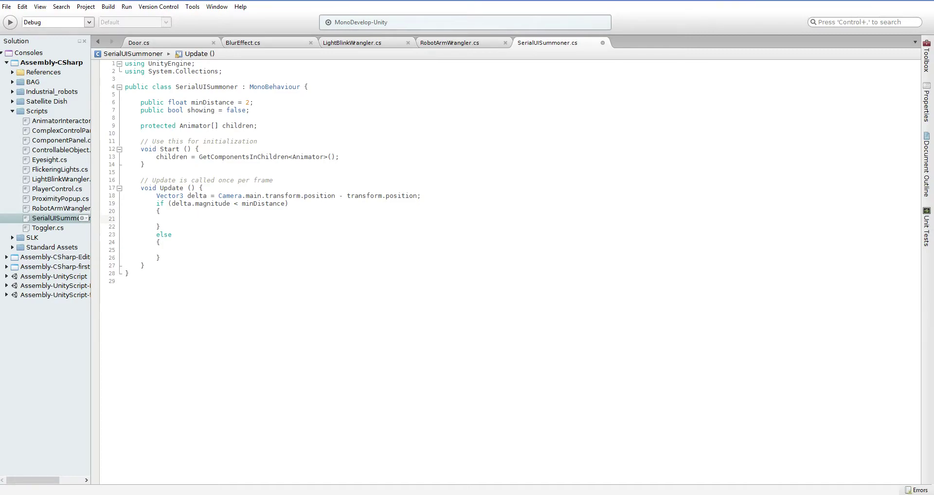
text(if (showing) return;)
key(Return)
- Below the early exit, add a braced loop for (int a = 0; a < children.Length; a++)
text(for (i)
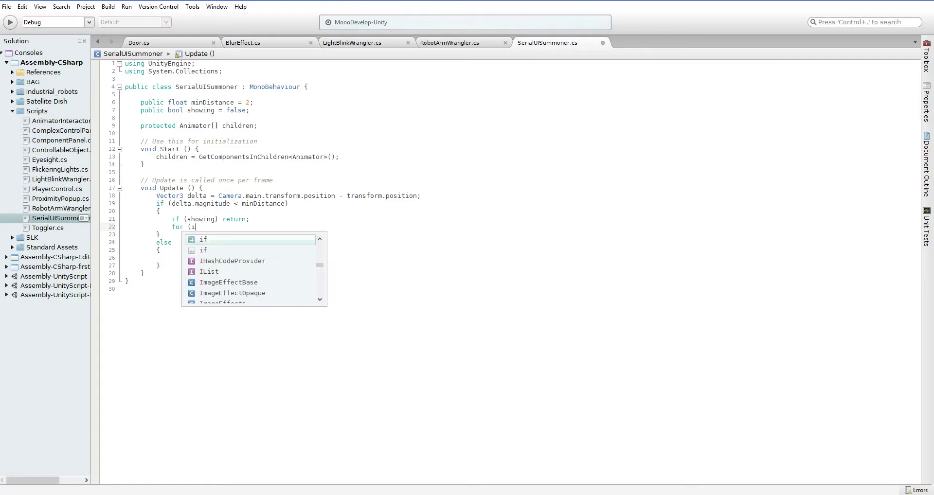
text(nt  a = 0; a < )
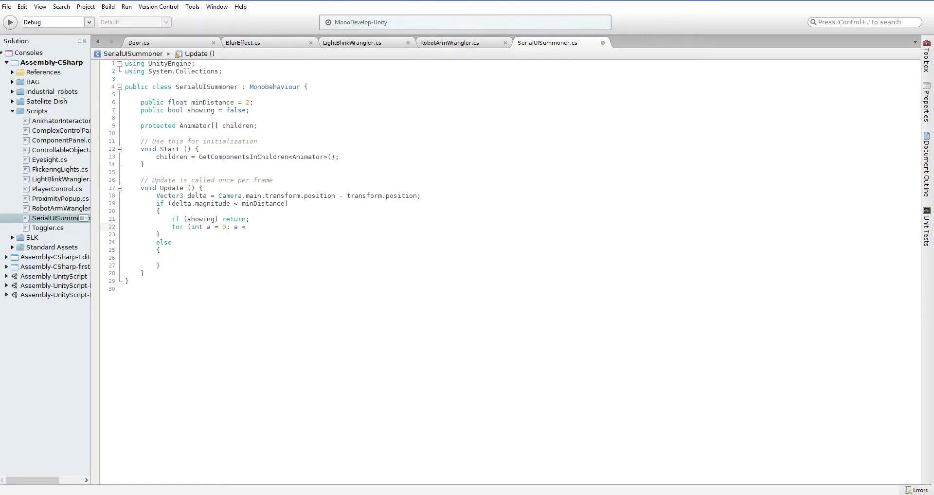
text(children.Length; a++))
key(Return)
text({)
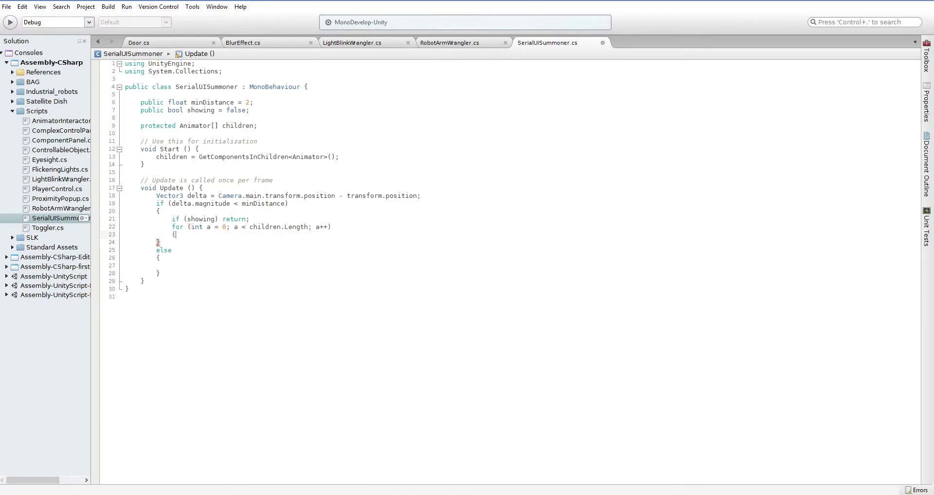
key(Return)
- In the loop body, call children[a].SetBool("Shown", true);
text(children[a])
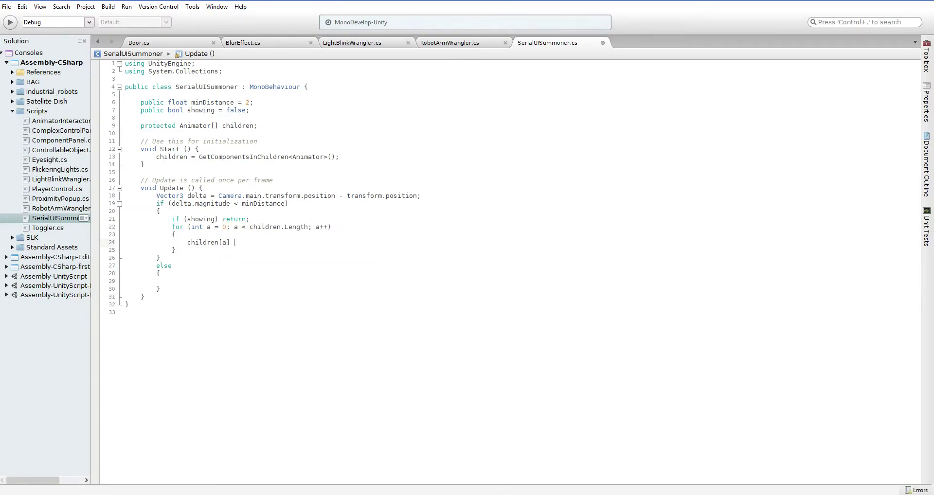
text(.Set)
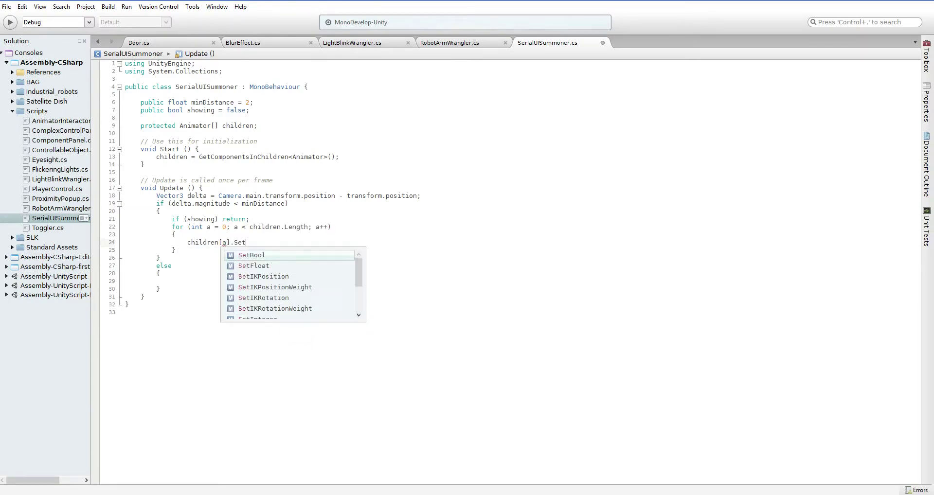
key(Return)
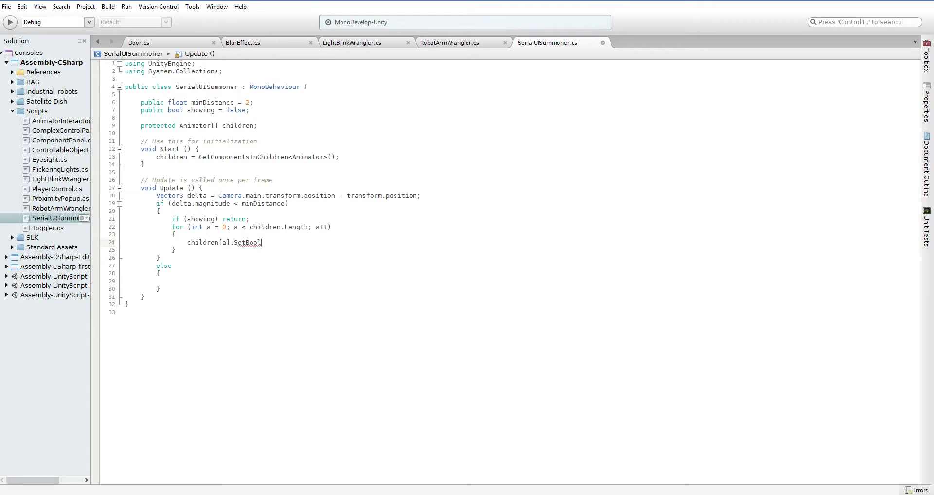
text(("SH)
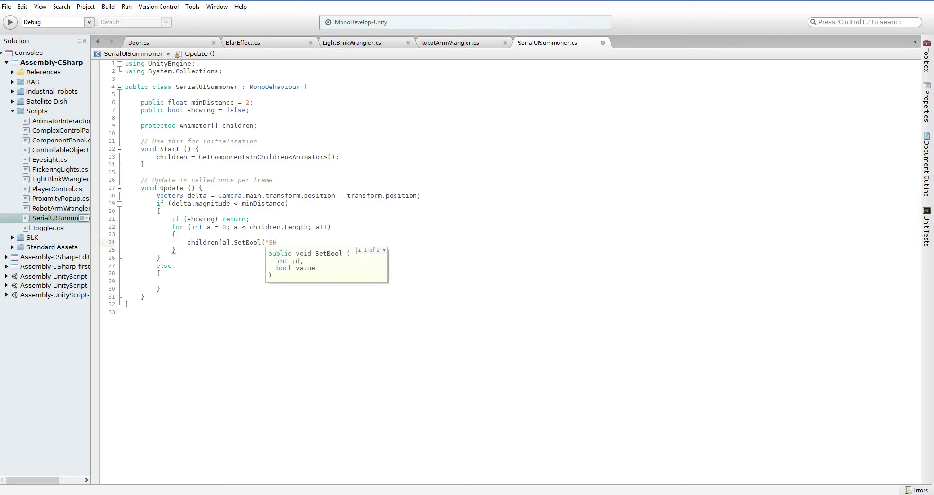
key(BackSpace)
text(honw, true);)
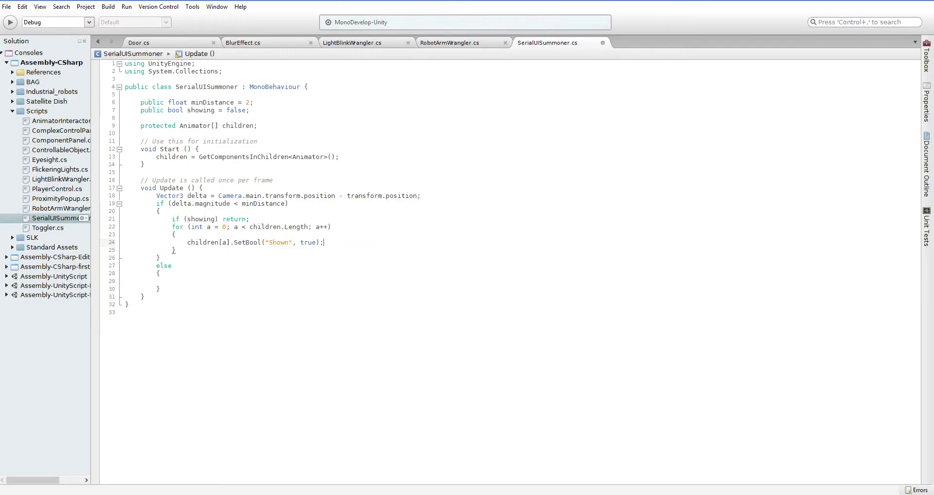
- Insert showing = true; between the early exit and the for loop
key(Up)
key(Up)
key(Up)
key(Return)
text(showing = true;)
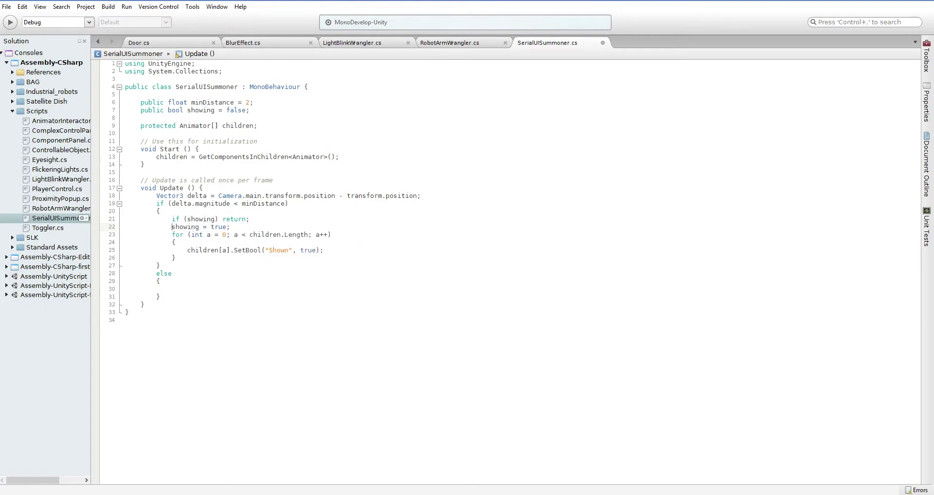
- Copy the if block's early exit, showing assignment and for loop into the empty else block
key(Up)
key(shift+Down)
key(shift+Down)
key(shift+Down)
key(shift+Down)
key(shift+Down)
key(shift+End)
key(ctrl+c)
key(Down)
key(Down)
key(Down)
key(Down)
key(ctrl+v)
- Negate the showing condition of the early exit in the else block with the ! operator
key(Up)
key(Up)
key(Up)
key(Up)
key(Up)
key(Right)
key(Right)
key(Right)
key(Right)
key(Right)
key(Right)
key(Right)
key(Right)
key(Right)
key(Right)
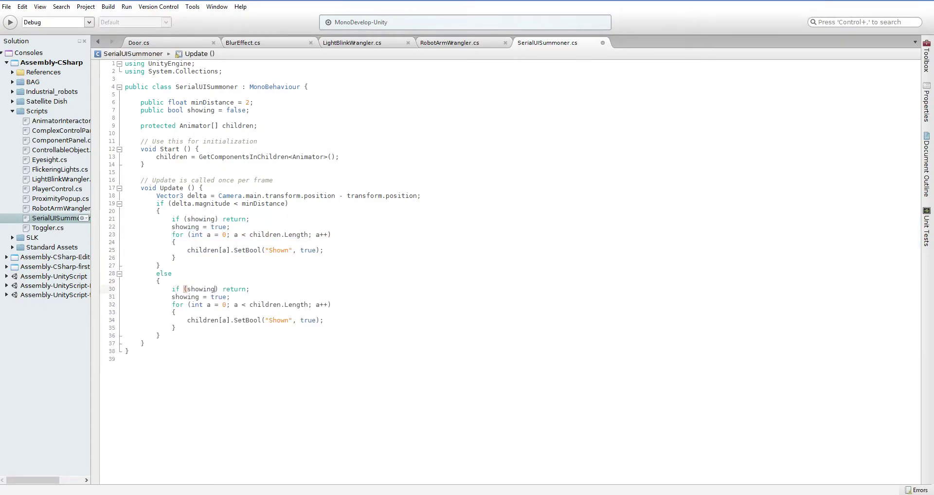
key(ctrl+Left)
text(!)
- Change the showing assignment in the else block to false
key(Down)
key(Delete)
key(BackSpace)
key(BackSpace)
key(BackSpace)
text(fas)
key(BackSpace)
text(lse)
key(Escape)
- Change the SetBool "Shown" value in the else block's loop to false
key(Down)
key(Down)
key(Down)
key(End)
key(Left)
key(ctrl+shift+Left)
text(false)
key(Escape)
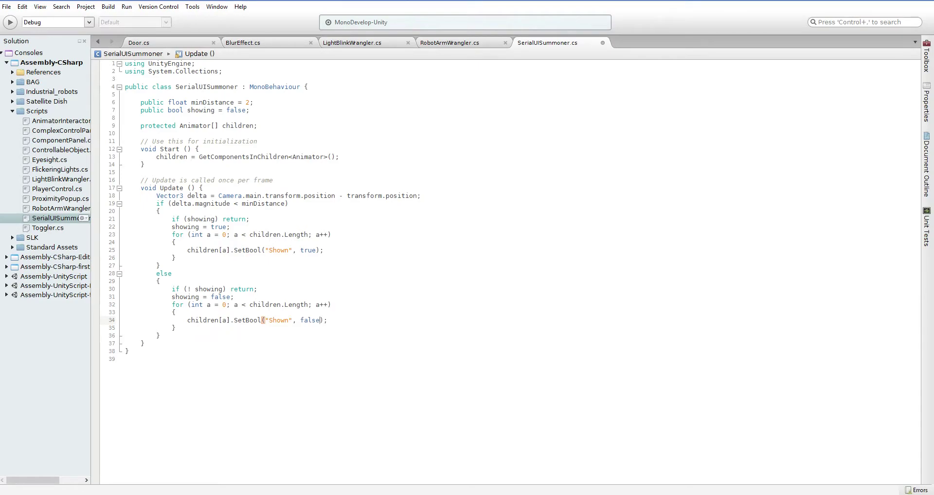
key(Up)
key(Up)
key(Up)
key(Up)
key(Up)
key(Up)
key(Up)
key(Up)
key(Up)
key(Up)
key(Up)
key(Up)
key(Up)
key(Up)
key(Up)
key(Up)
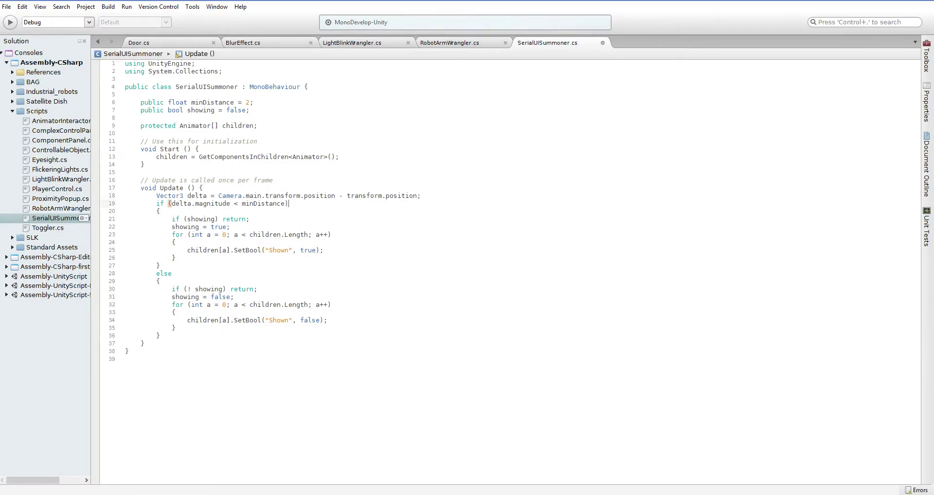
key(Up)
key(Down)
key(Down)
key(Down)
key(Down)
key(Down)
key(Down)
key(Down)
key(Down)
key(Down)
key(Down)
key(Down)
key(Down)
key(Down)
key(Down)
key(Down)
key(Down)
key(Down)
key(Down)
key(Down)
key(Down)
key(Up)
key(Up)
key(Up)
key(Up)
key(Up)
key(Up)
key(Up)
key(Up)
key(Up)
key(Up)
key(Up)
key(Up)
key(Up)
key(Up)
key(Up)
key(Up)
key(Up)
key(Up)
key(Up)
key(Up)
key(Up)
key(Up)
key(Up)
key(Up)
key(Up)
key(Up)
key(Up)
key(Up)
- Copy the if block's for loop with its SetBool call into Start, directly below the children assignment
key(End)
key(Down)
key(Down)
key(Down)
key(Down)
key(Down)
key(Down)
key(Down)
key(Down)
key(Down)
key(Down)
key(Down)
key(Down)
key(Down)
key(Down)
key(Down)
key(Down)
key(Down)
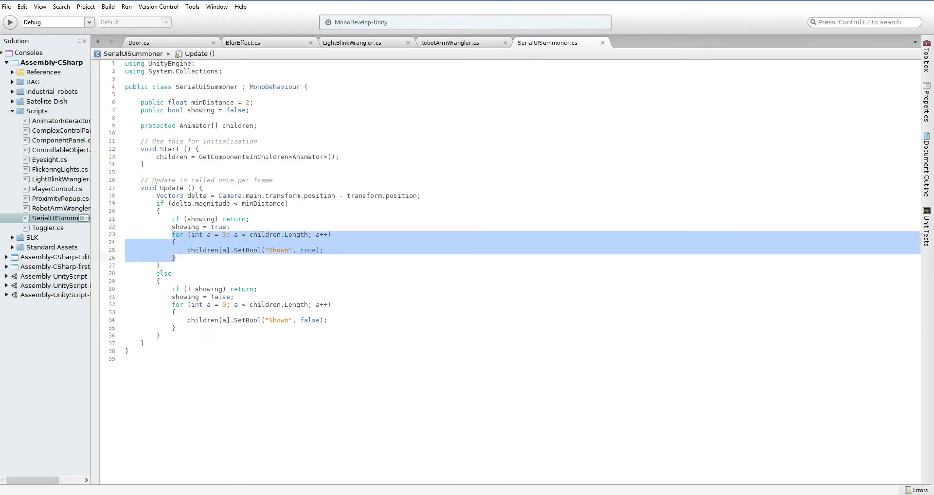
key(Up)
key(Up)
key(Up)
key(Up)
key(Up)
key(Up)
key(Up)
key(Up)
key(Up)
key(Up)
key(Up)
key(End)
key(Return)
text(for (int a = 0; a < children.Length; a++) 		{ 			children[a].SetBool("Shown", true); 		})
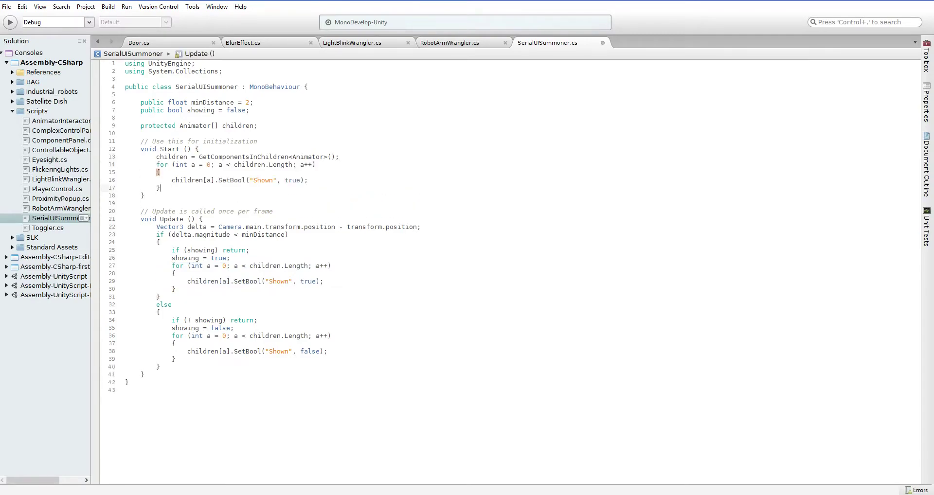
- Replace the "Shown" value in Start's SetBool call with the showing variable and save the script
key(Up)
key(End)
key(BackSpace)
key(BackSpace)
key(BackSpace)
key(BackSpace)
text(showing)
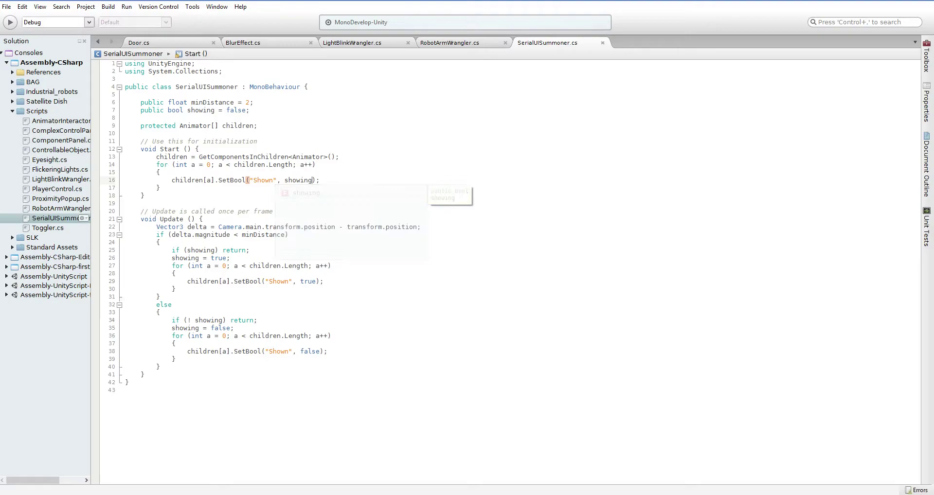
click(486, 158)
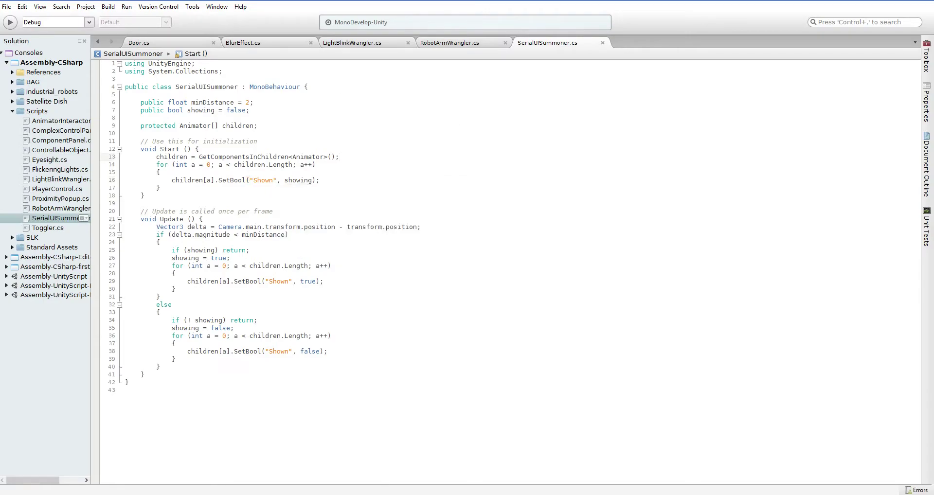
- Switch to Unity and display GlowingKey's CGKeyController state graph in the Animator
key(alt+Tab)
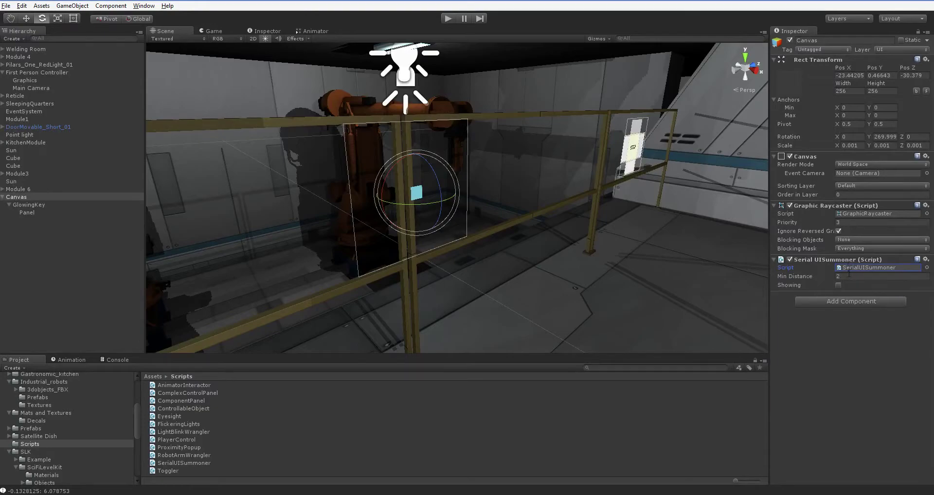
click(73, 207)
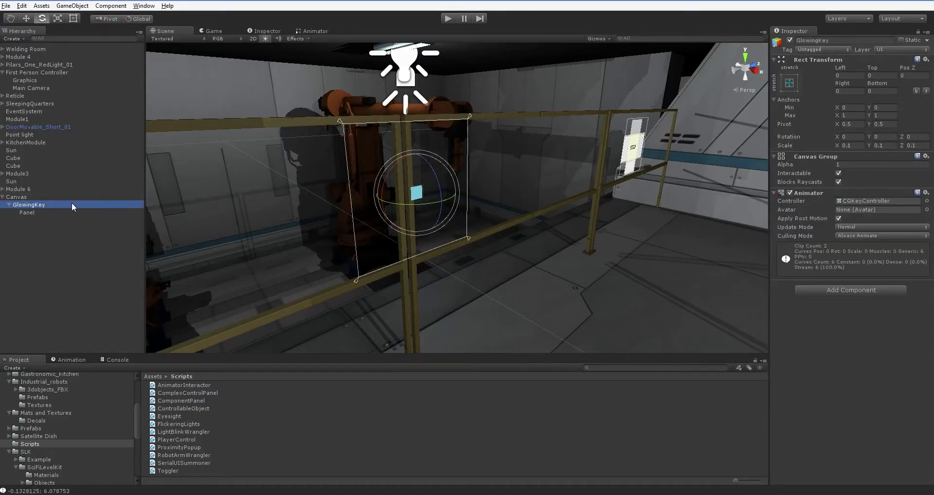
click(858, 203)
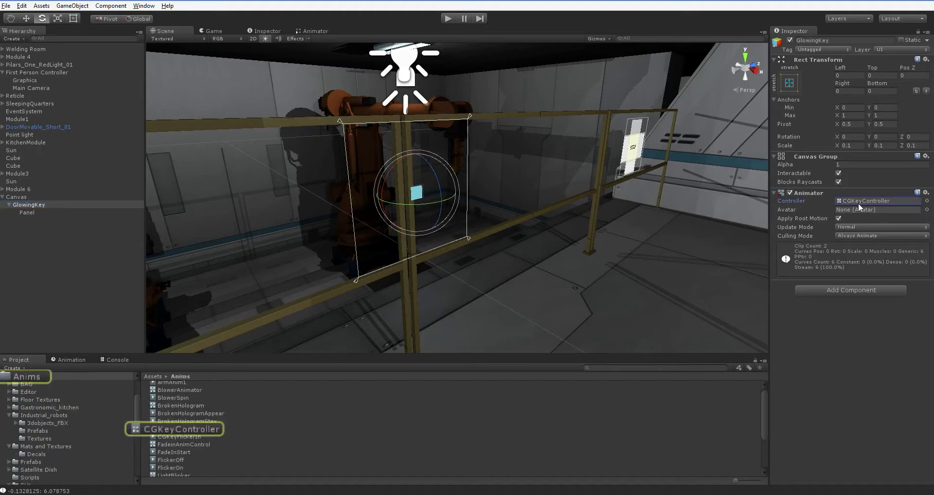
click(303, 31)
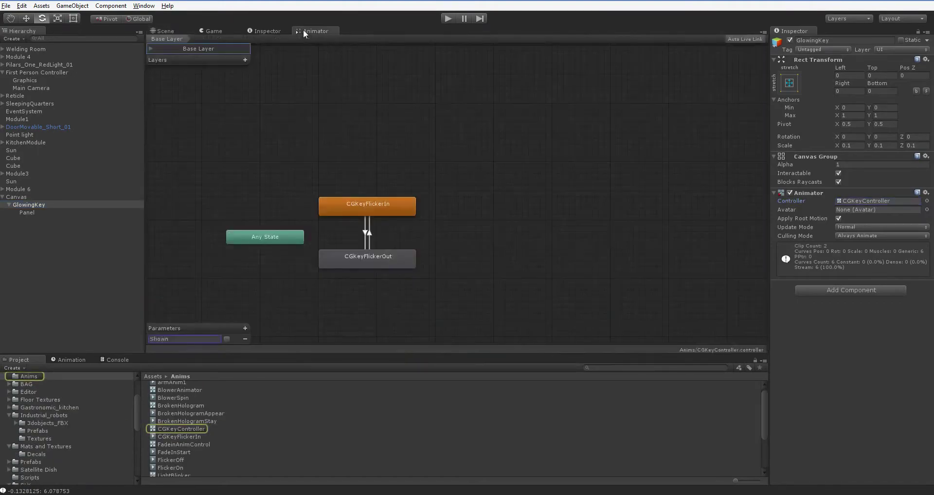
- Make the transition from CGKeyFlickerIn to CGKeyFlickerOut depend on Shown being false instead of exit time
click(373, 228)
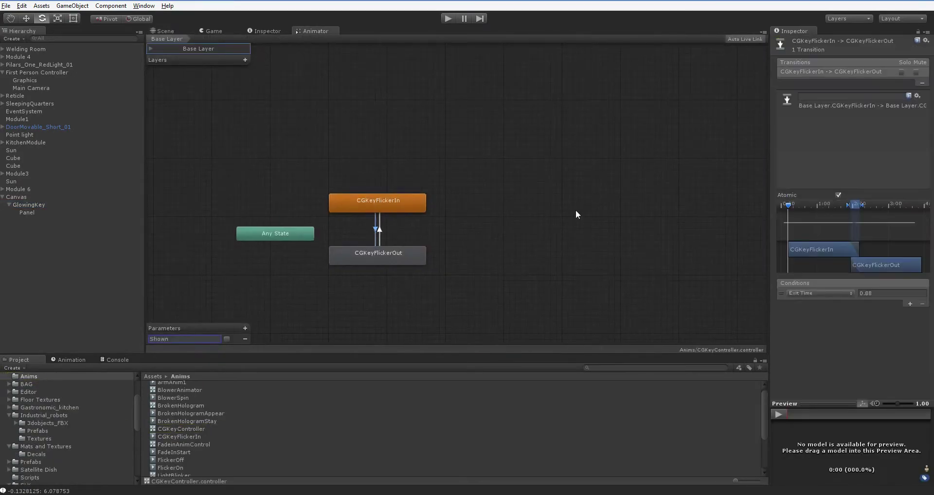
click(851, 294)
click(836, 307)
click(876, 293)
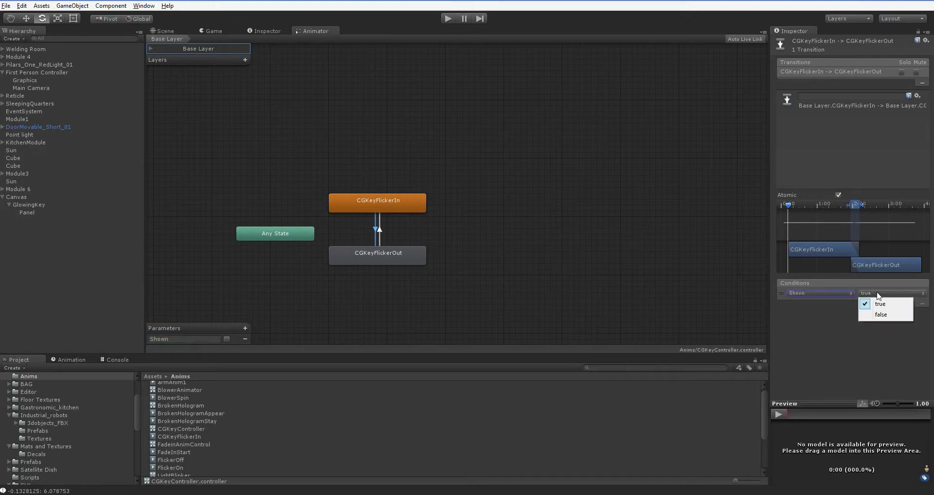
click(875, 317)
- Make the transition from CGKeyFlickerOut to CGKeyFlickerIn depend on Shown being true instead of exit time
click(379, 231)
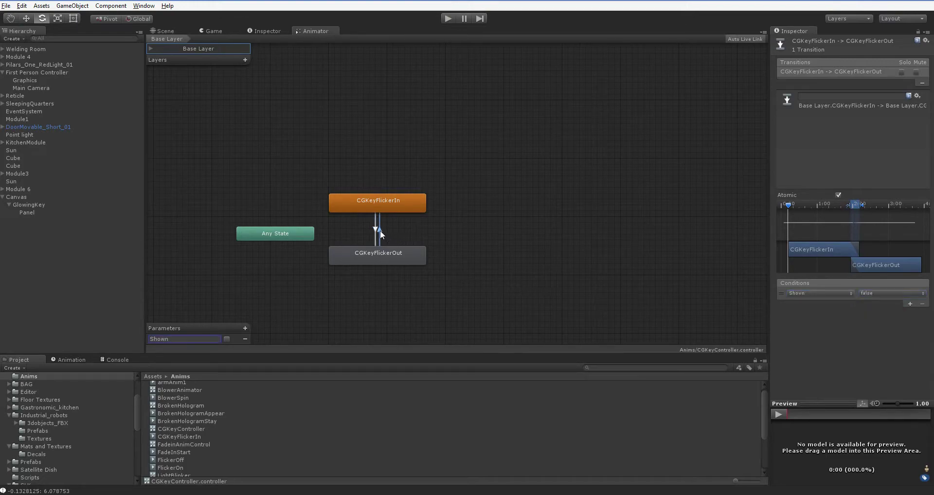
click(828, 294)
click(811, 303)
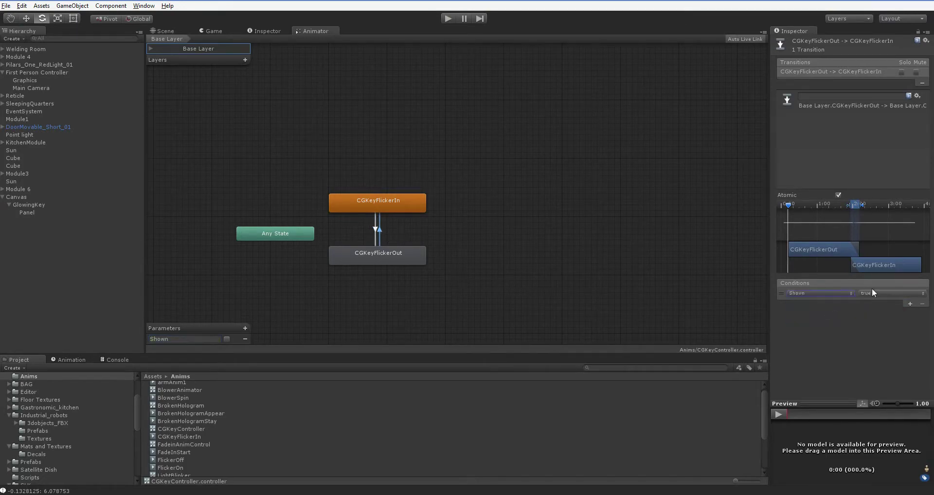
- Set CGKeyFlickerOut as the controller's default state and return to the scene
right_click(405, 254)
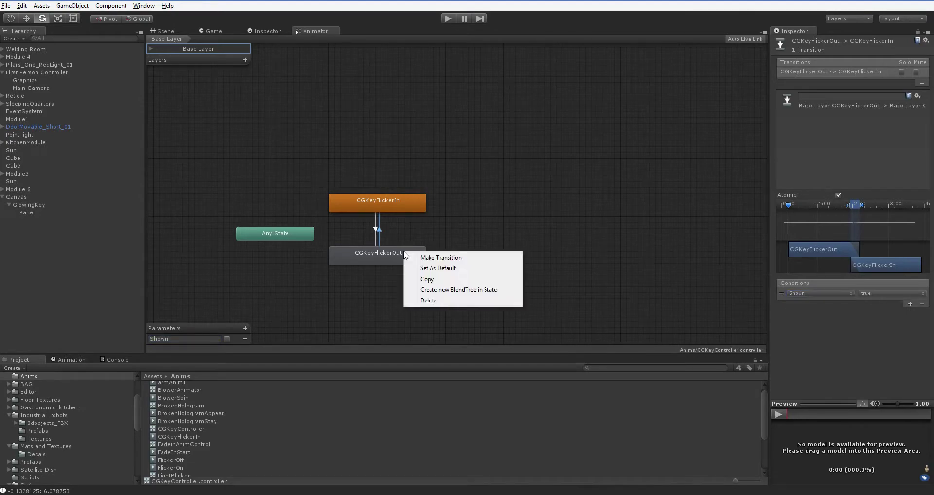
click(422, 269)
click(165, 31)
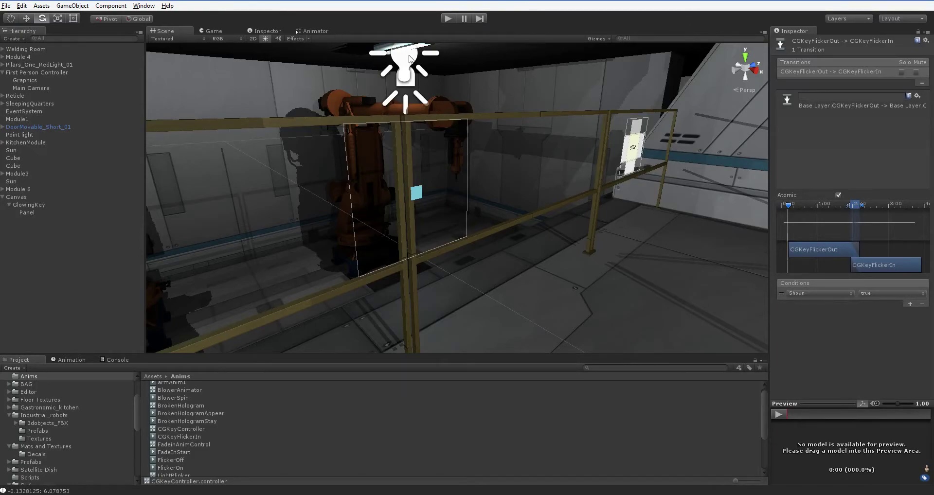
- Play-test the scene by walking toward and away from the railing to check the glowing key's flicker, then stop the game
click(448, 18)
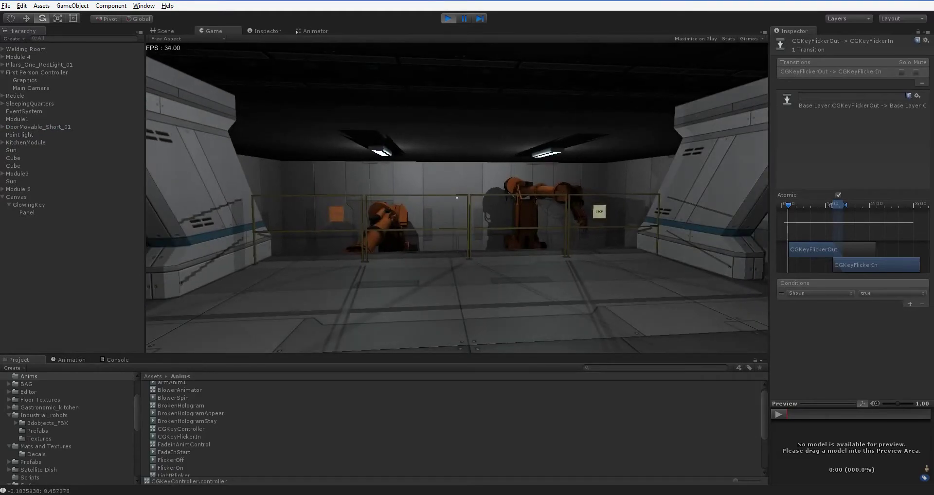
key(w)
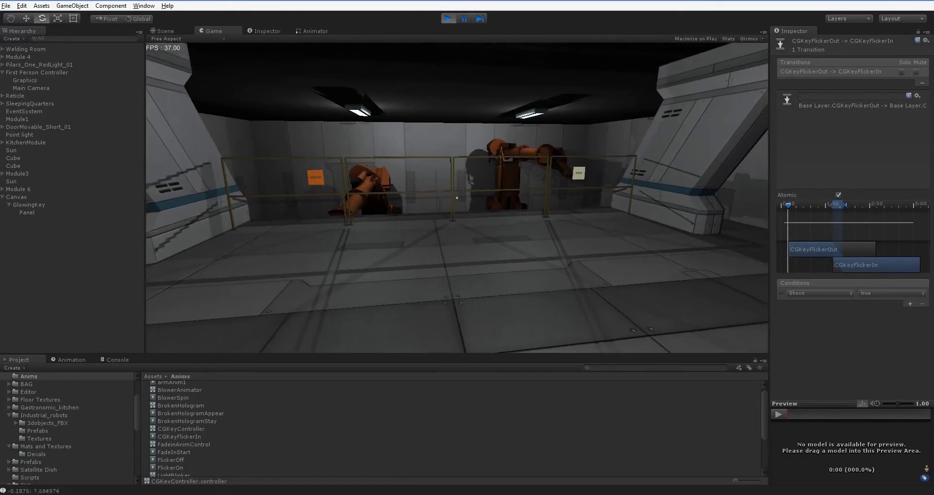
key(w)
key(w)
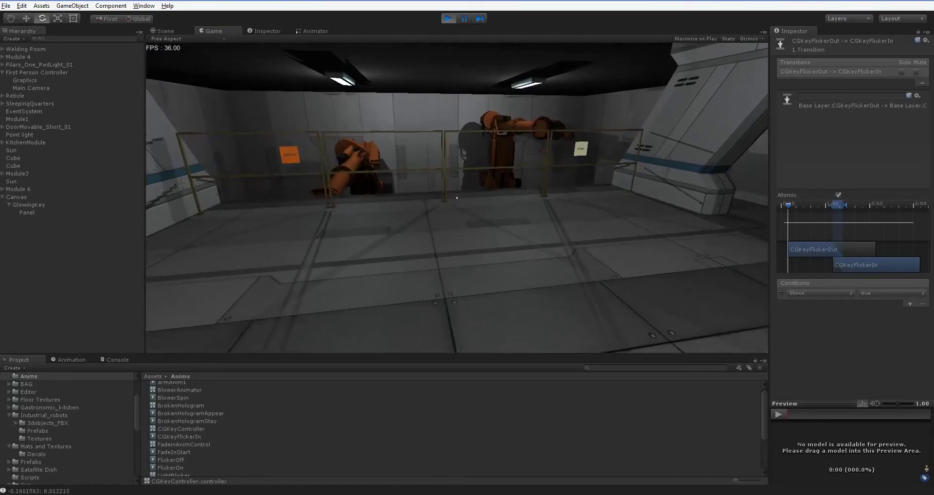
key(w)
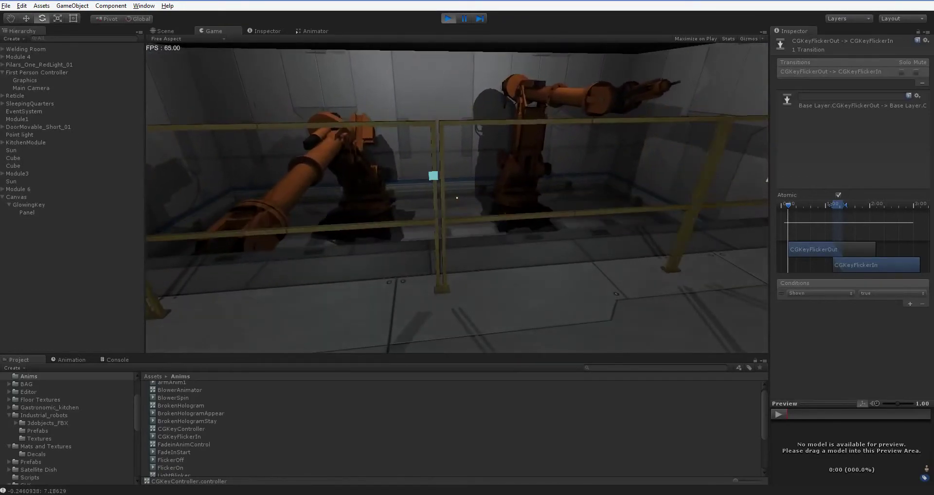
key(s)
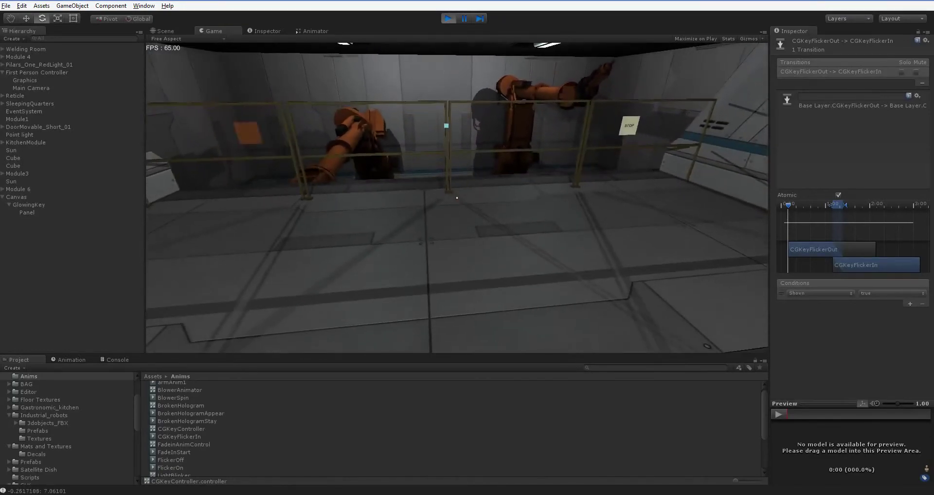
key(s)
key(s)
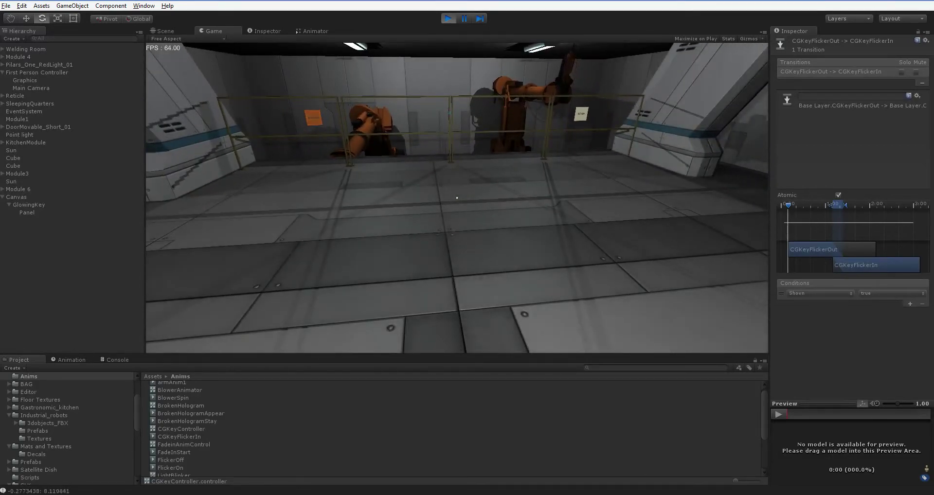
key(w)
key(w)
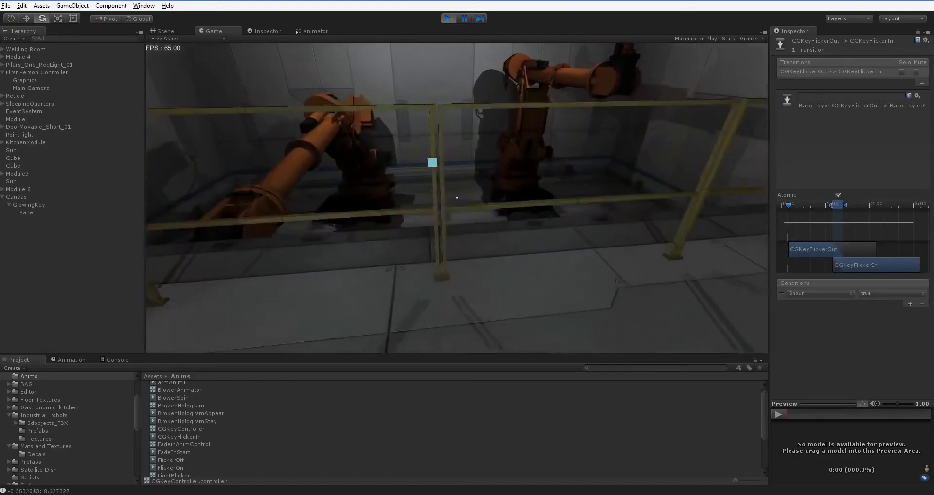
key(ctrl+p)
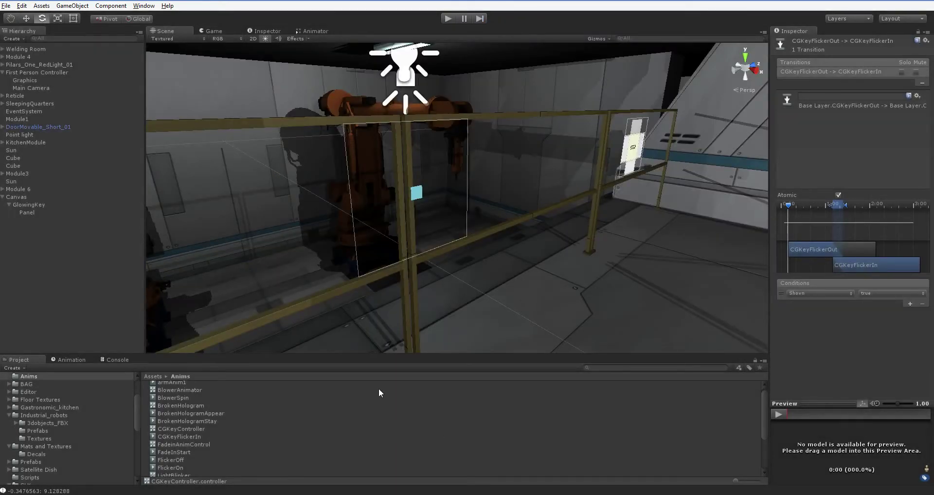
- Duplicate GlowingKey and move the copy about 31 units along the railing beside the original
click(49, 205)
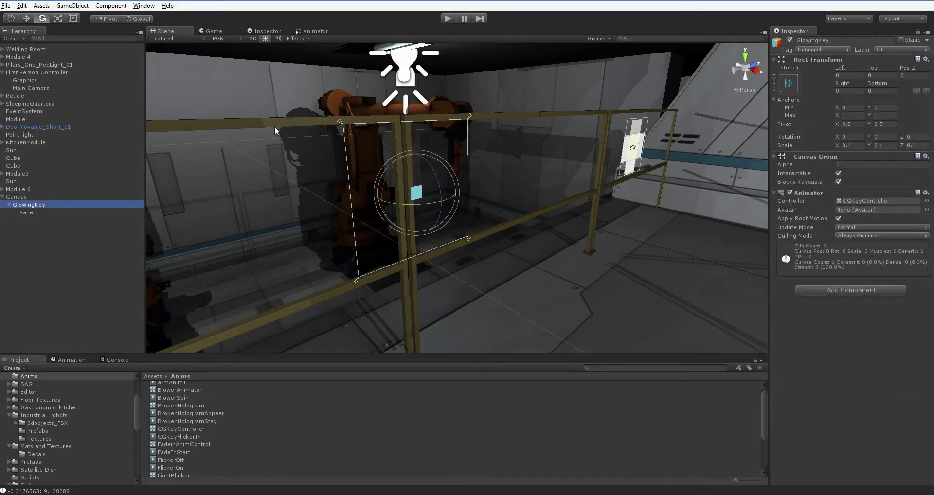
click(26, 18)
click(77, 206)
key(ctrl+d)
drag(436, 193, 448, 191)
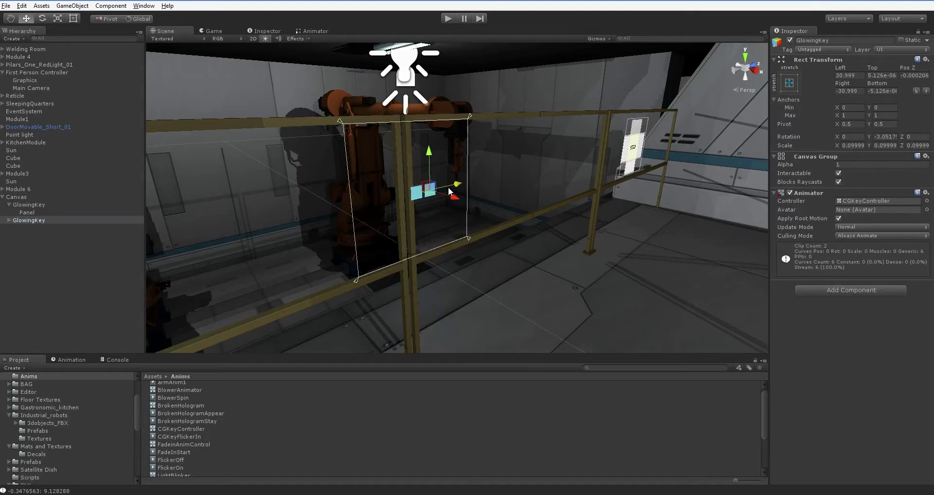
- Duplicate both GlowingKey objects together and move the new pair along the railing to form an evenly spaced row of four
ctrl+click(74, 197)
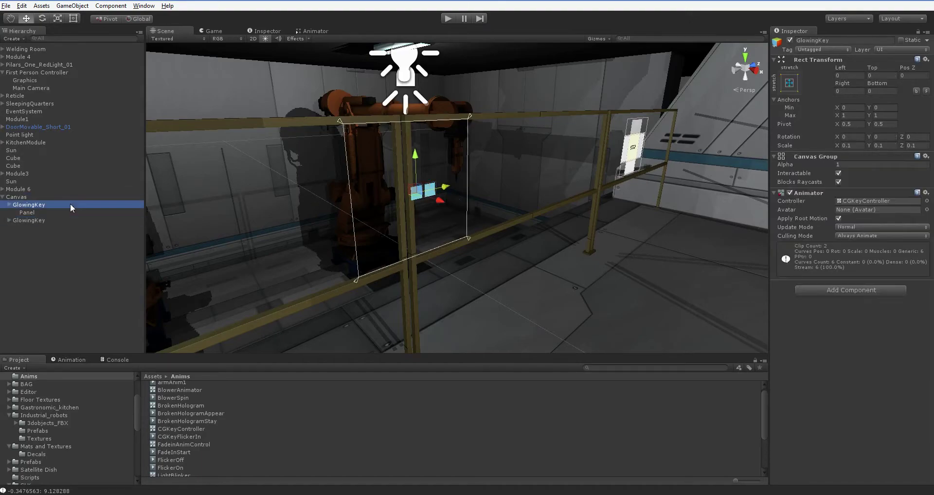
ctrl+click(66, 205)
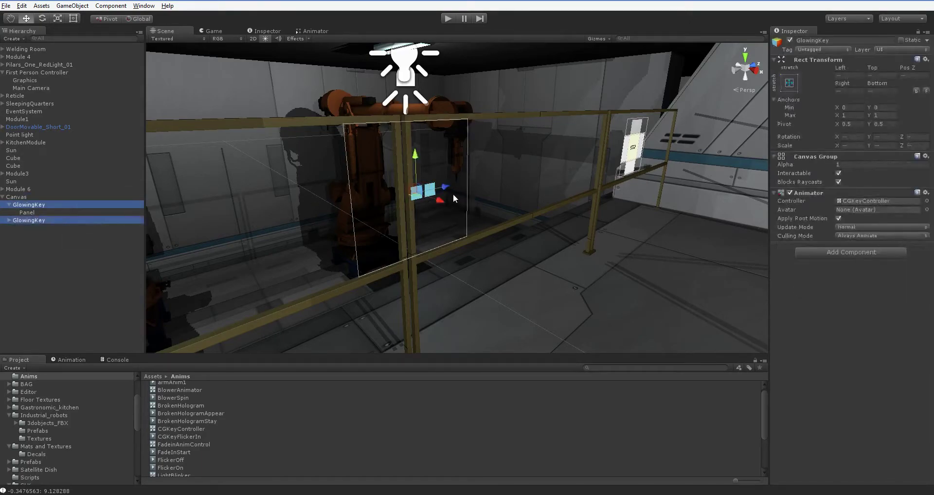
key(ctrl+d)
drag(448, 187, 459, 187)
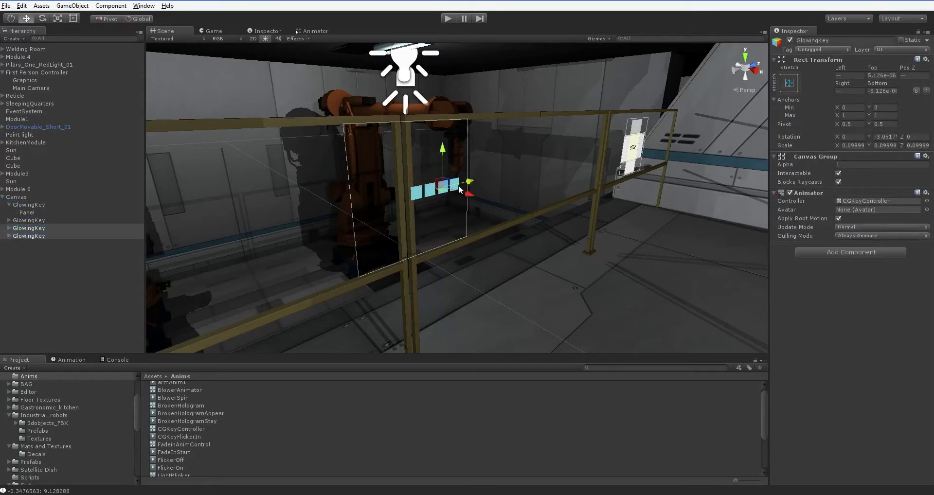
right_drag(459, 189, 436, 223)
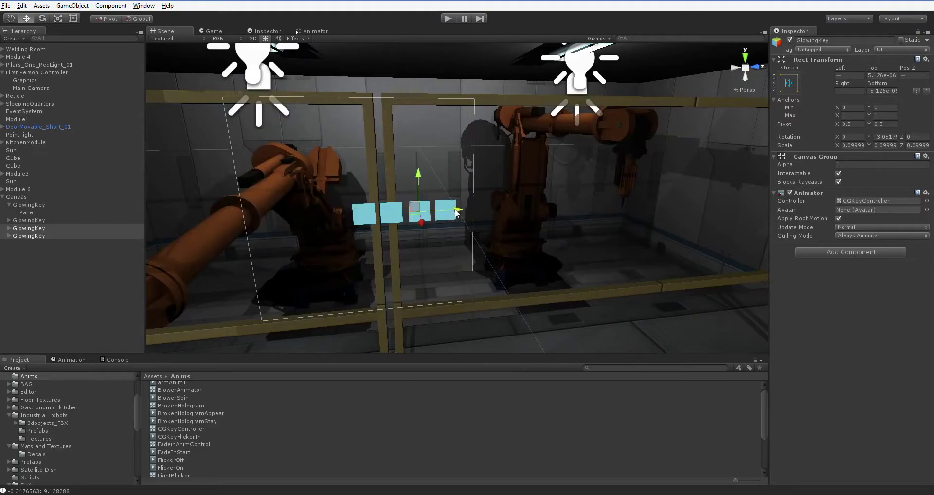
drag(457, 213, 454, 213)
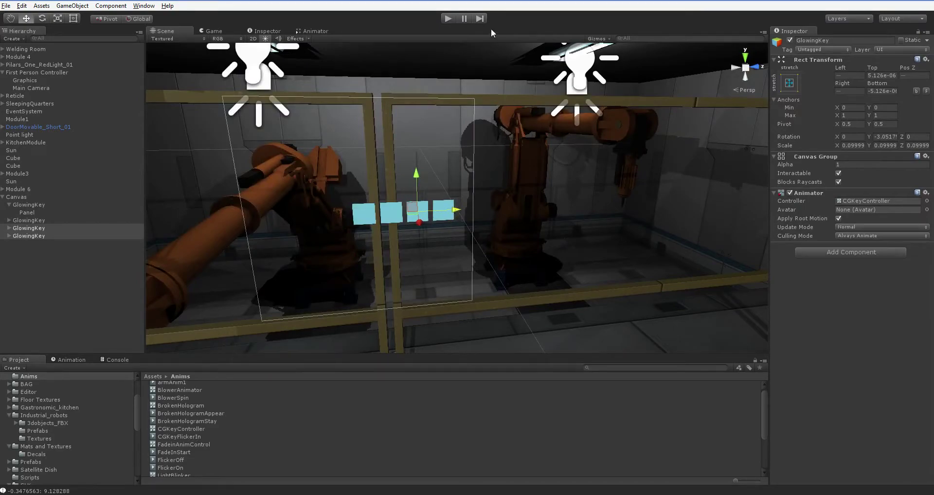
- Play-test the row of four keys by approaching and backing away from the railing, then stop the game
click(448, 19)
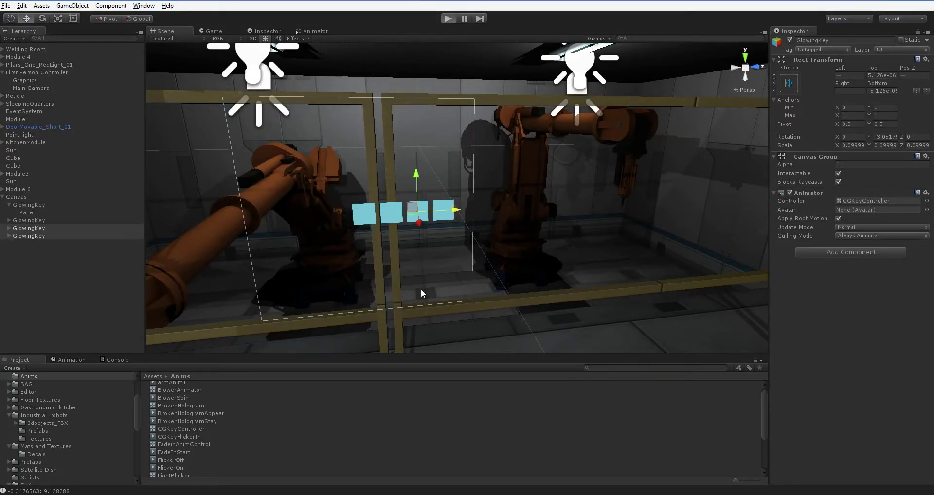
key(w)
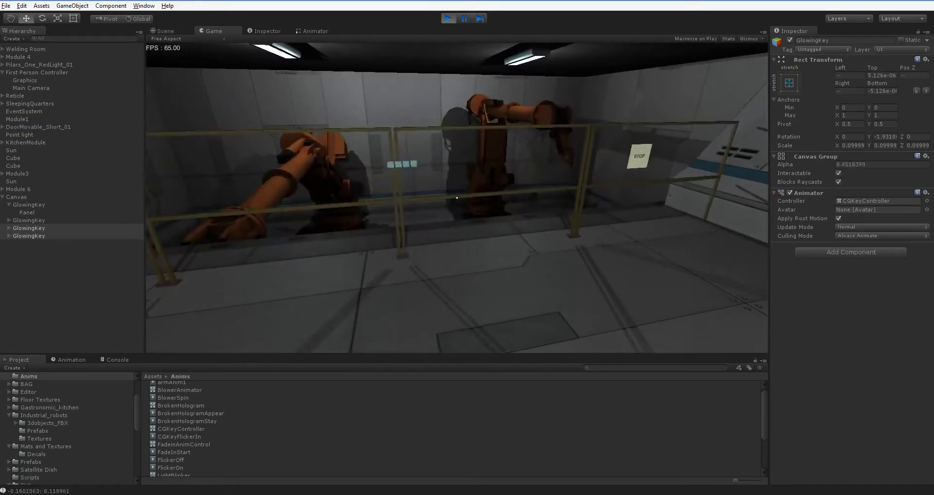
key(w)
key(w)
key(s)
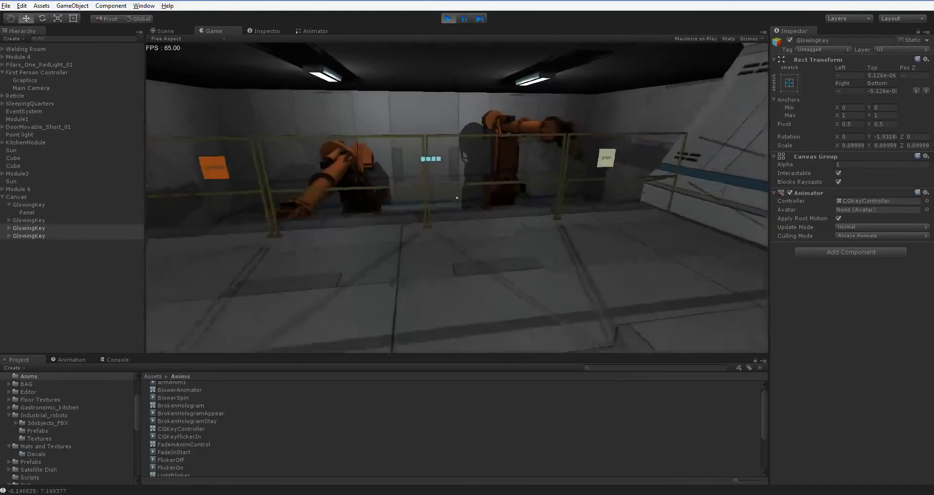
key(ctrl+p)
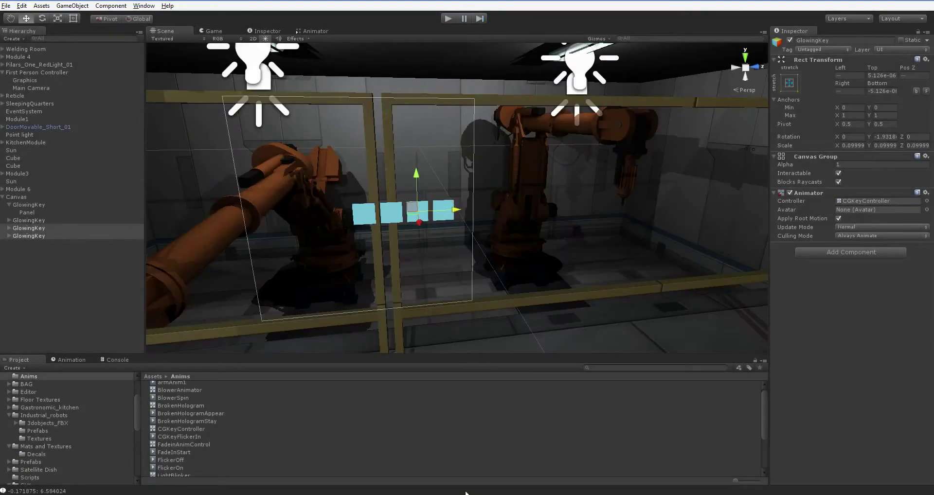
- Open the ComplexControlPanel script from the project's Scripts folder in MonoDevelop and go to its ActivateInTurn coroutine
key(alt+Tab)
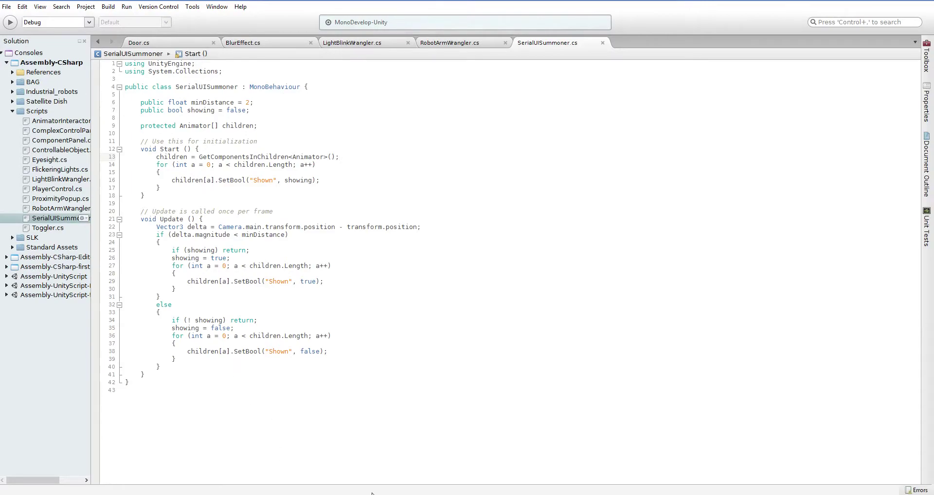
key(alt+Tab)
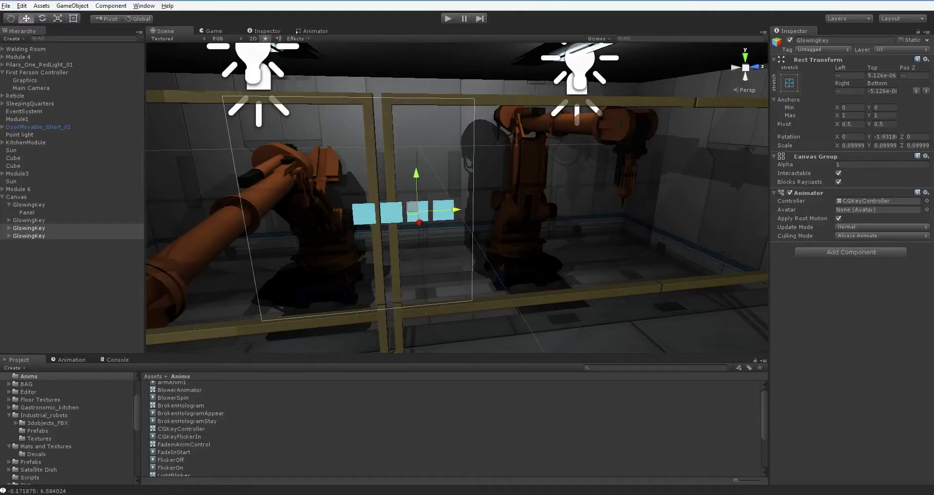
scroll(77, 422, down, 3)
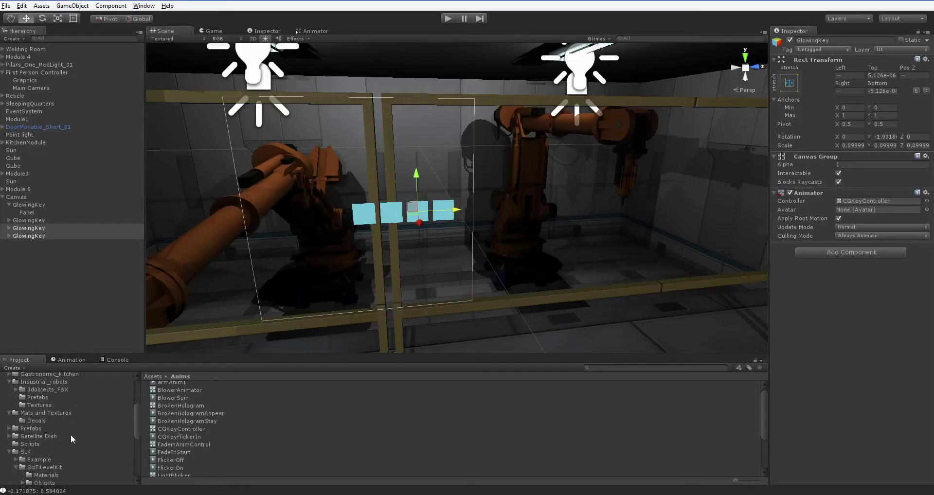
scroll(55, 459, down, 3)
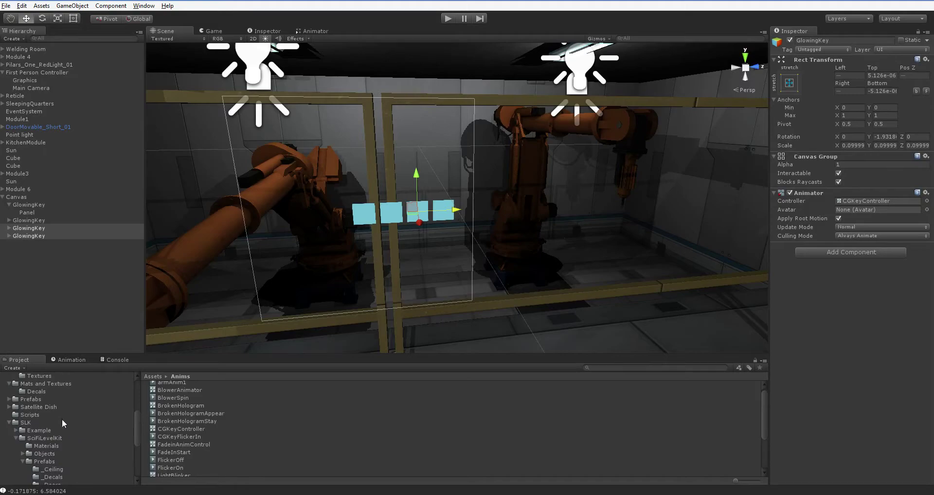
scroll(63, 419, up, 5)
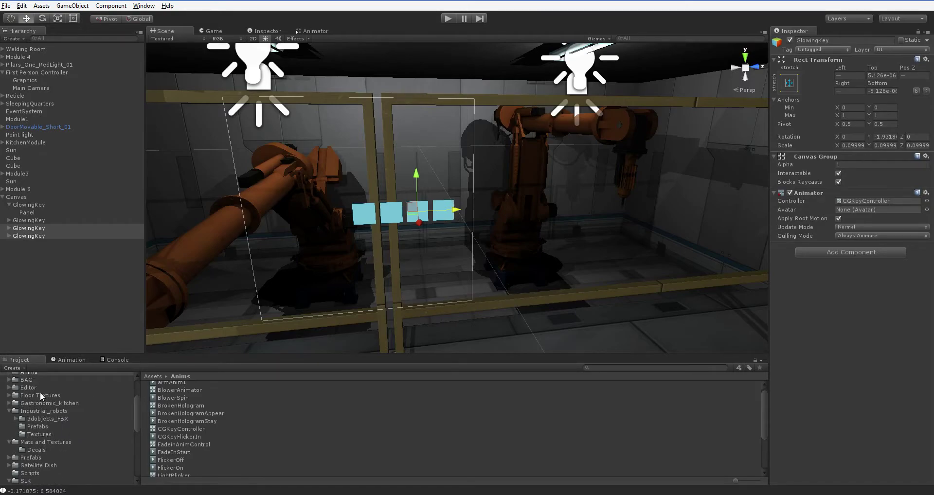
scroll(40, 392, down, 3)
click(31, 444)
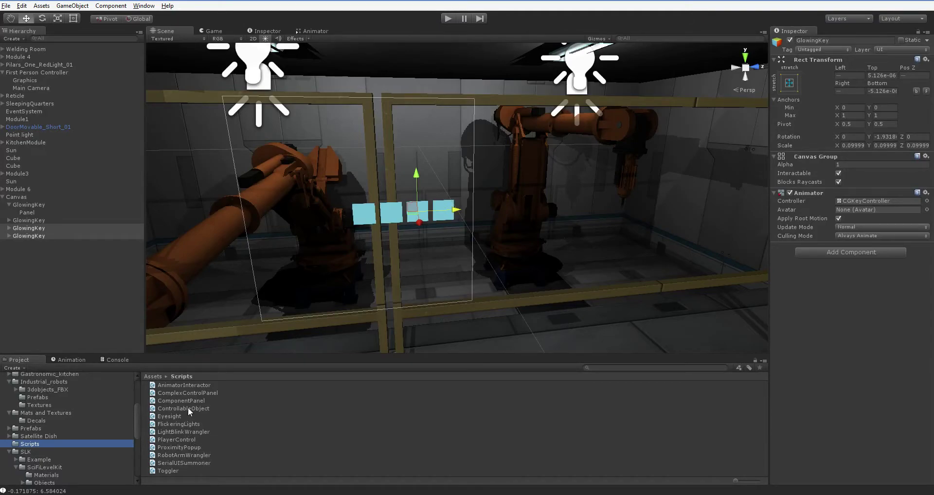
click(188, 393)
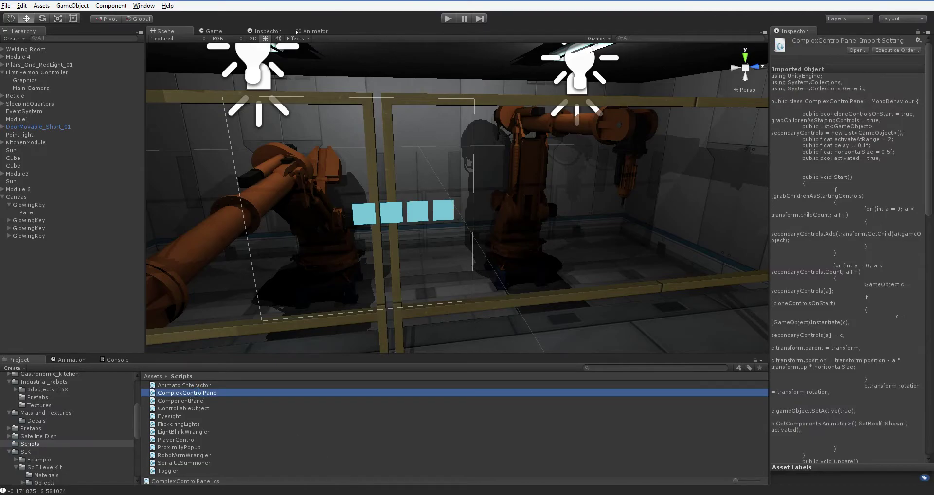
double_click(188, 393)
scroll(178, 316, down, 4)
scroll(178, 316, down, 15)
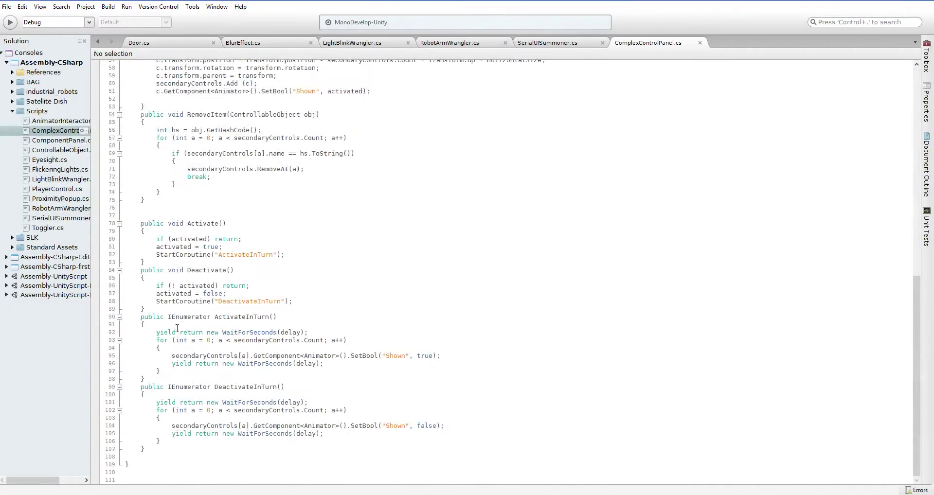
- Copy the start of the ActivateInTurn coroutine, from its IEnumerator declaration through the WaitForSeconds(delay) line
double_click(184, 317)
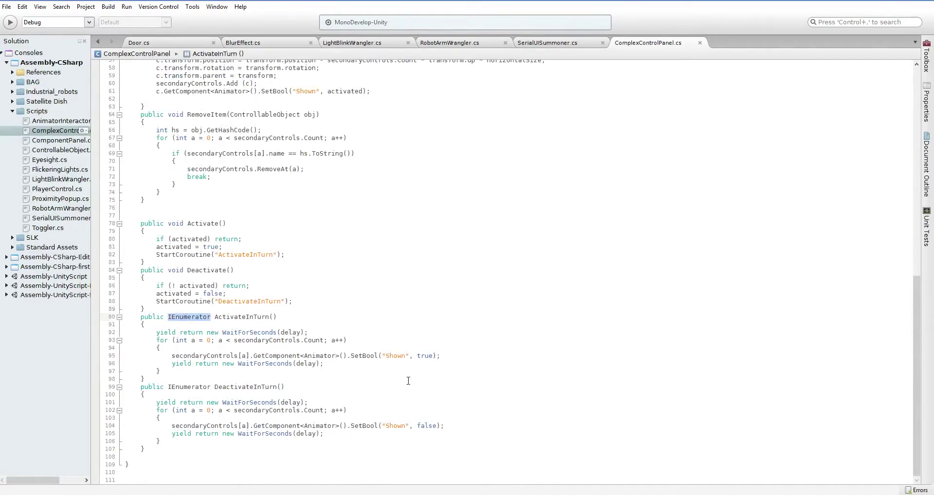
key(Home)
key(shift+Down)
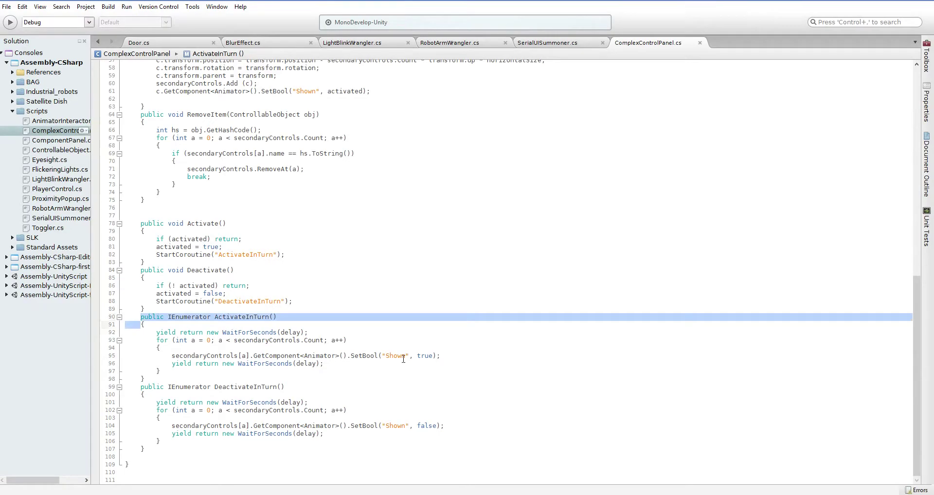
key(shift+Down)
key(shift+Down)
key(ctrl+c)
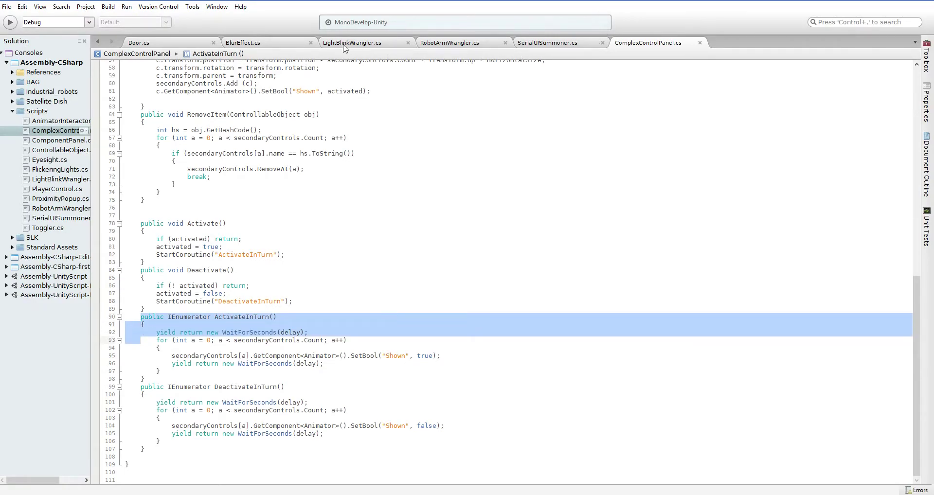
- Paste the ActivateInTurn coroutine start into SerialUISummoner.cs below Update() and end the method with a closing brace
click(537, 44)
click(243, 373)
key(Return)
key(Return)
key(ctrl+v)
key(Down)
click(156, 413)
text(})
click(141, 405)
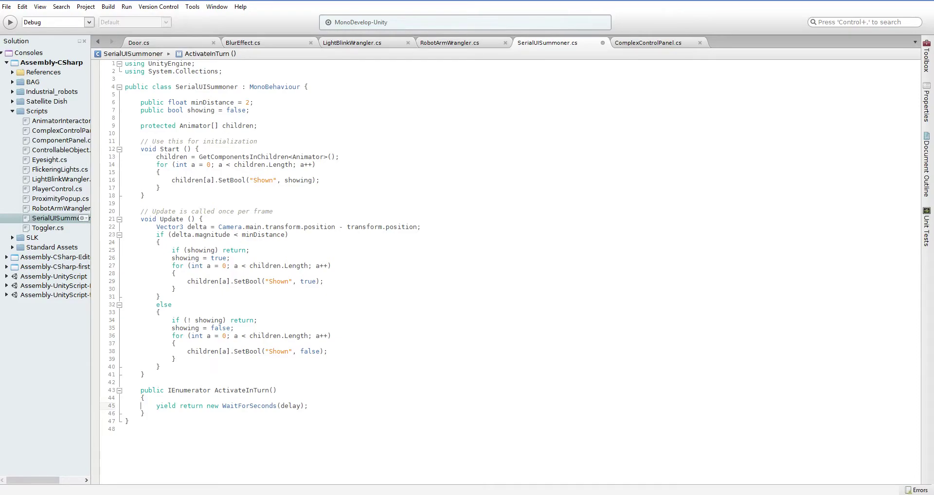
- Copy the for loop that sets "Shown" to true from Update() into ActivateInTurn, below the WaitForSeconds(delay) line
click(141, 266)
drag(171, 266, 174, 289)
key(ctrl+c)
click(171, 296)
click(171, 352)
click(308, 405)
key(Return)
key(ctrl+v)
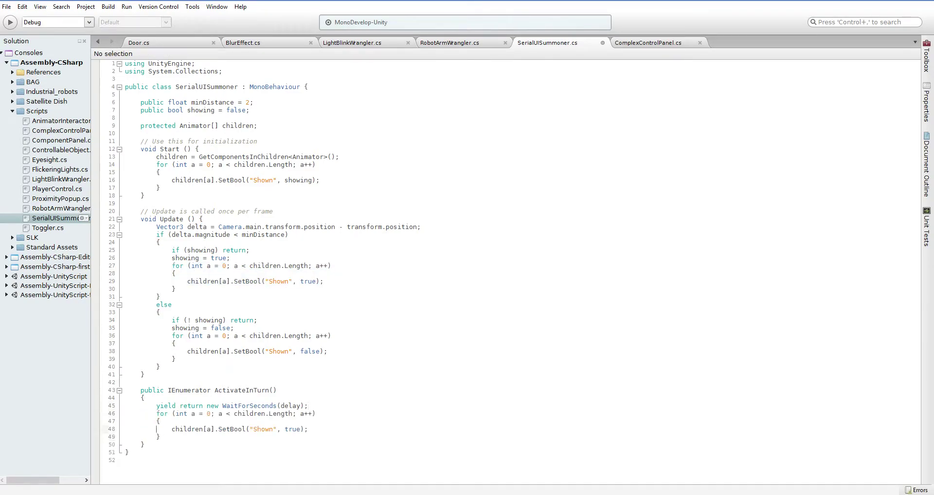
- Add the statement showing = true; at the start of the ActivateInTurn coroutine, before the yield line
click(173, 274)
click(172, 274)
key(Down)
key(Down)
key(Down)
key(Down)
key(Down)
key(Down)
key(Down)
key(Down)
key(Down)
key(Down)
key(Down)
key(Down)
key(Down)
key(Down)
key(Down)
key(Down)
key(Return)
text(showing = true;)
- Copy the yield return new WaitForSeconds(delay); line into the ActivateInTurn for loop, directly after the SetBool call
key(Down)
key(Down)
key(Down)
key(Down)
key(Up)
key(Up)
key(Up)
key(shift+Down)
key(ctrl+c)
key(Down)
key(Down)
key(Down)
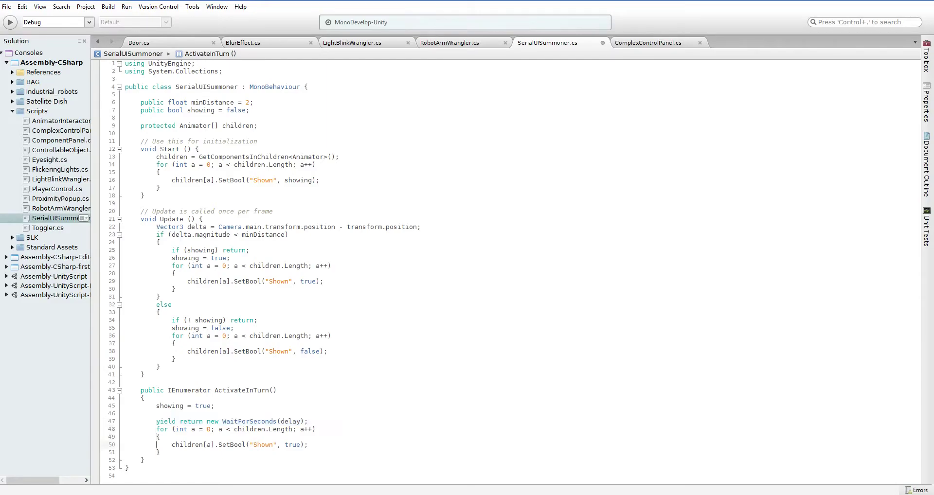
key(End)
key(Return)
key(ctrl+v)
- Declare the field public float waitSeconds = 0.1f; directly below the minDistance field
click(125, 64)
key(Down)
key(Down)
key(Down)
key(Down)
key(Down)
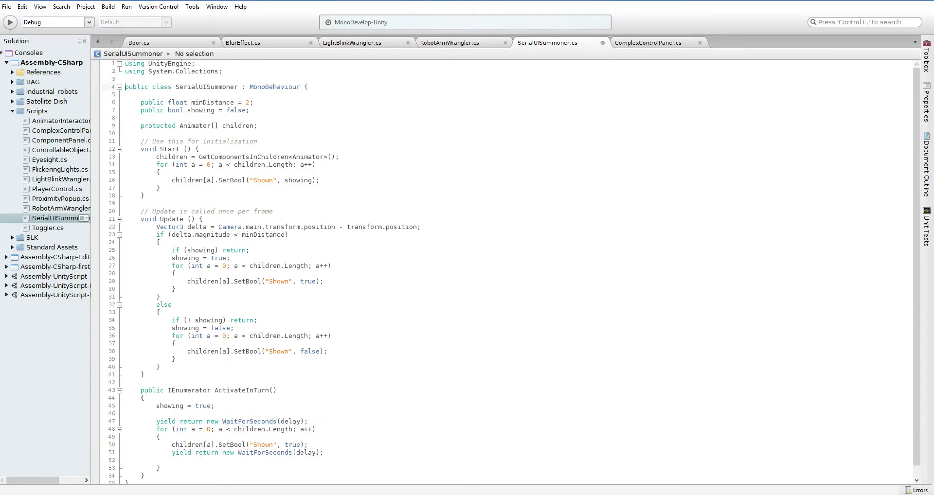
key(End)
key(Return)
text(publ)
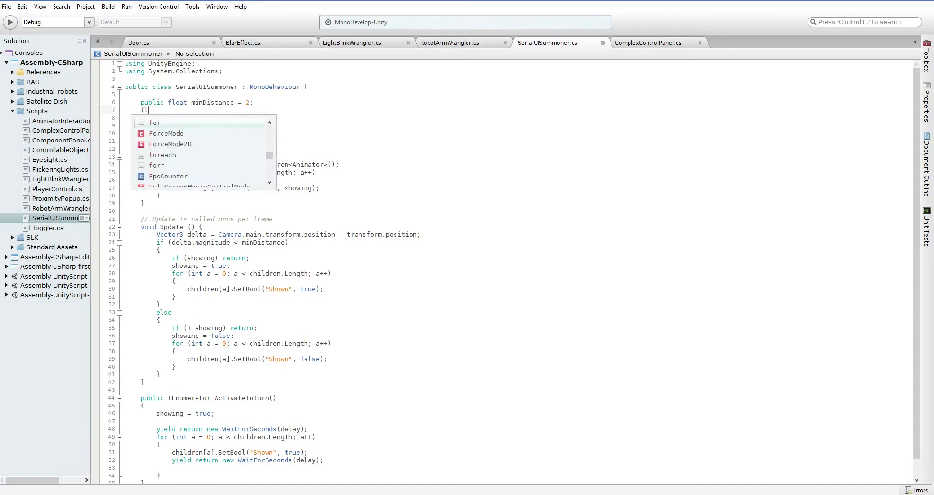
text(ic float waitSec)
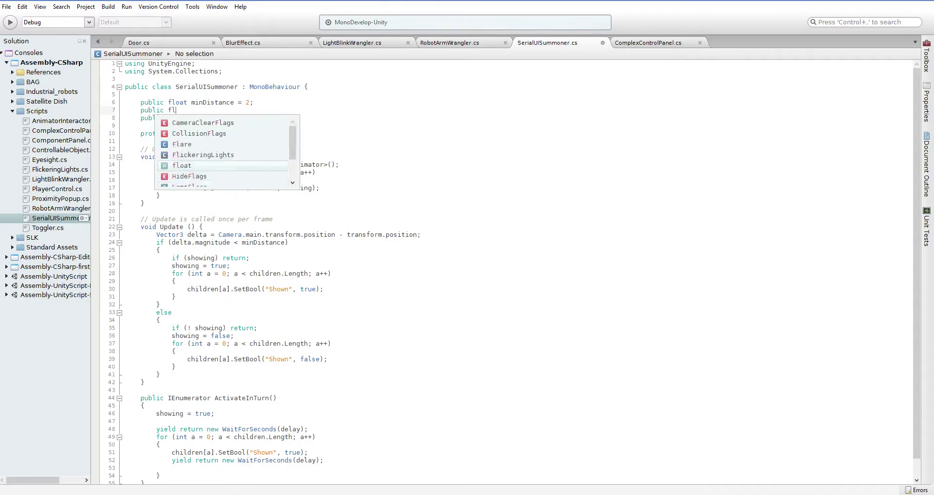
text(onds = 0.1f;)
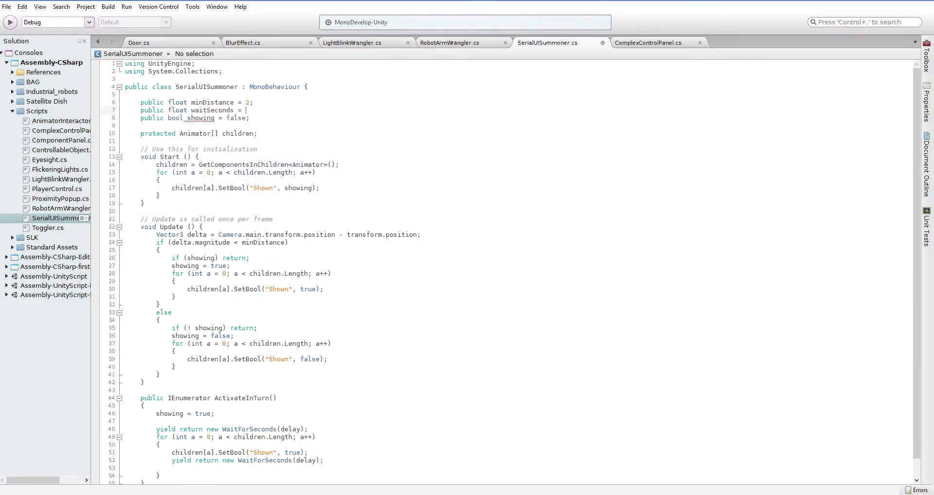
- Rename the waitSeconds field to delay in its declaration
key(Down)
key(Down)
key(Down)
key(Down)
key(Down)
key(Up)
key(Up)
key(Up)
key(Up)
key(Up)
key(Down)
key(Down)
key(Down)
key(Down)
key(Down)
key(Down)
key(Down)
key(Down)
key(Down)
key(Down)
key(Down)
key(Down)
key(Down)
key(Down)
key(Down)
key(Down)
key(Down)
key(Down)
key(Down)
key(Down)
key(Down)
key(Down)
key(Down)
key(Down)
key(Down)
key(Down)
key(Down)
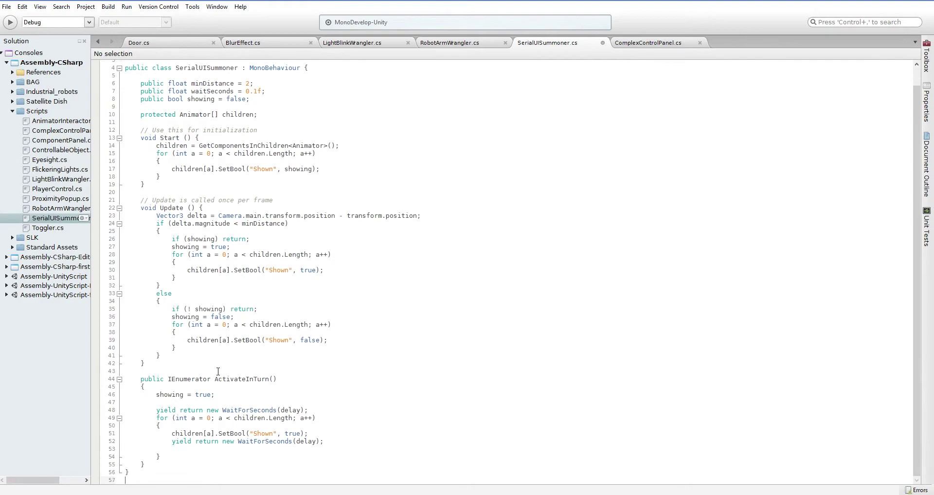
double_click(212, 91)
text(delay)
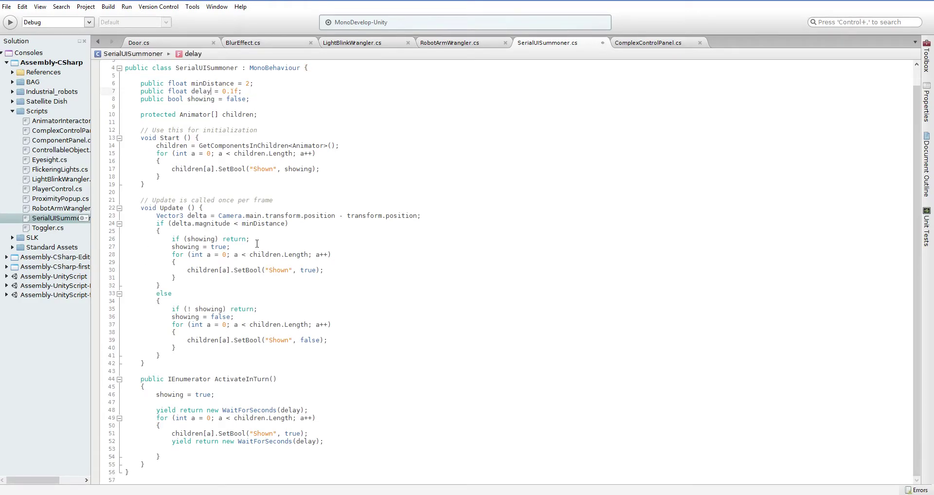
- Delete the showing = true; statement and the for loop after it from the if branch of Update
click(268, 448)
key(Up)
key(Up)
key(Up)
key(Up)
key(Up)
key(Up)
key(Up)
key(Up)
key(Up)
key(Up)
key(Up)
key(Up)
key(Up)
key(Up)
key(Up)
key(Up)
key(Up)
key(Up)
key(Up)
key(Up)
key(Up)
key(Up)
key(Up)
key(shift+Down)
key(shift+Down)
key(shift+Down)
key(shift+Down)
key(shift+End)
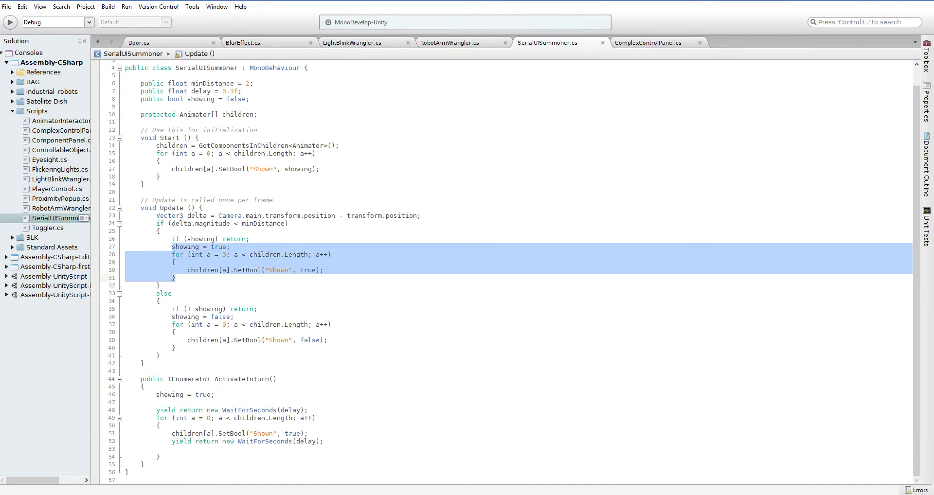
key(Delete)
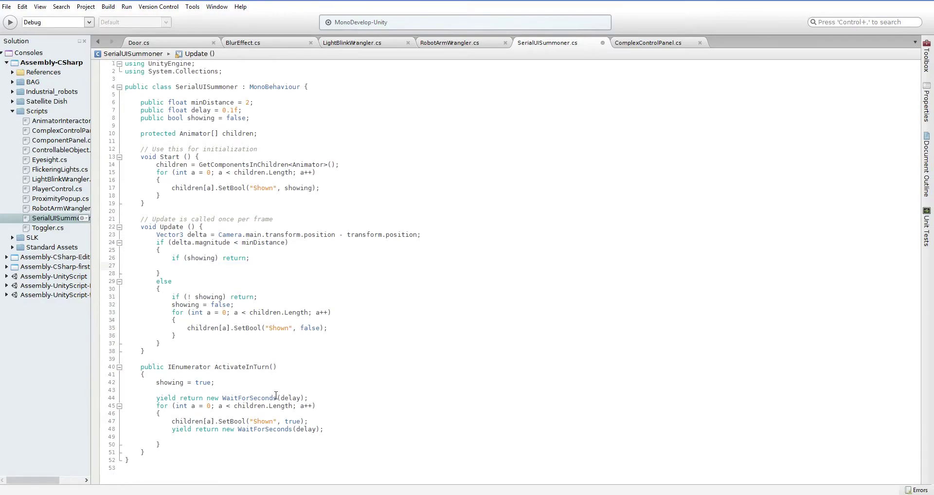
- Copy the StartCoroutine("ActivateInTurn"); line from ComplexControlPanel.cs into the if branch of Update in SerialUISummoner.cs
click(624, 44)
double_click(206, 255)
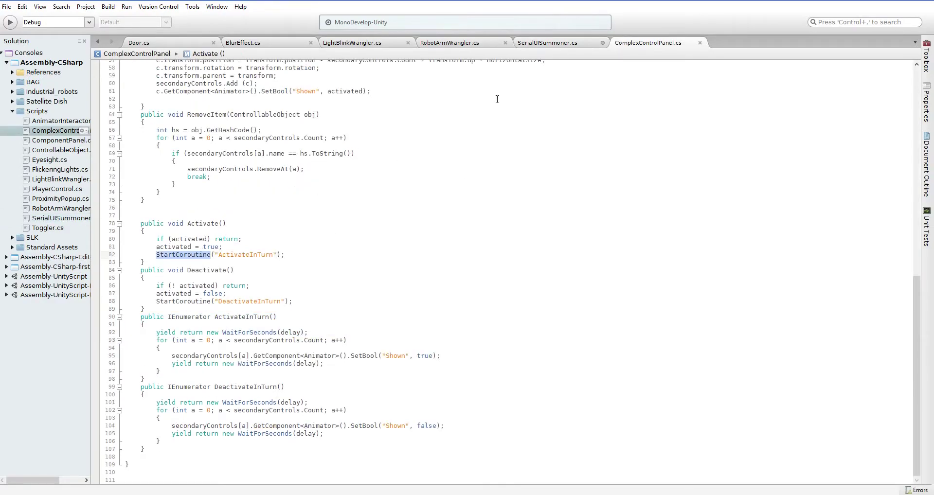
double_click(242, 254)
drag(156, 256, 328, 255)
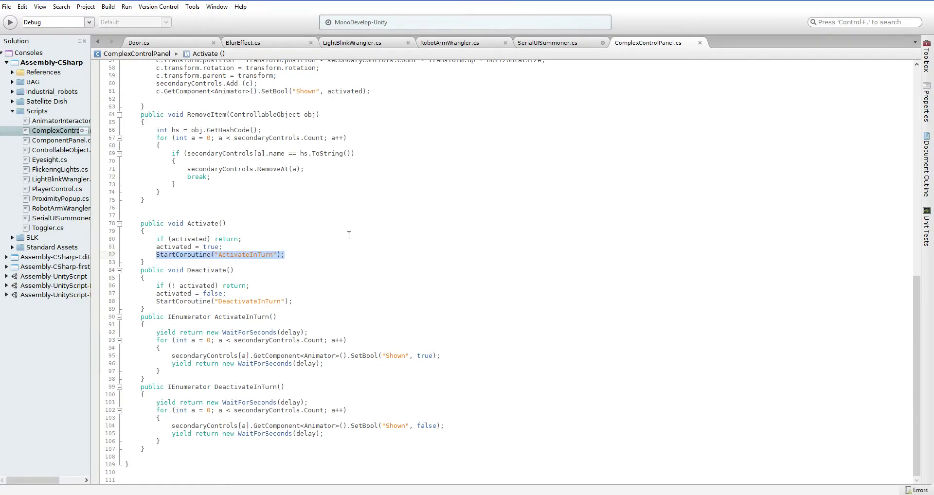
click(550, 47)
key(ctrl+v)
- Replace the quotation marks around ActivateInTurn in the pasted StartCoroutine call with plain double quotes
double_click(272, 267)
key(Left)
key(BackSpace)
key(Delete)
key(ctrl+Left)
text(")
key(ctrl+Right)
text(")
- Replace the showing = false; statement and for loop in the else branch with a copy of the StartCoroutine("ActivateInTurn"); line
key(Home)
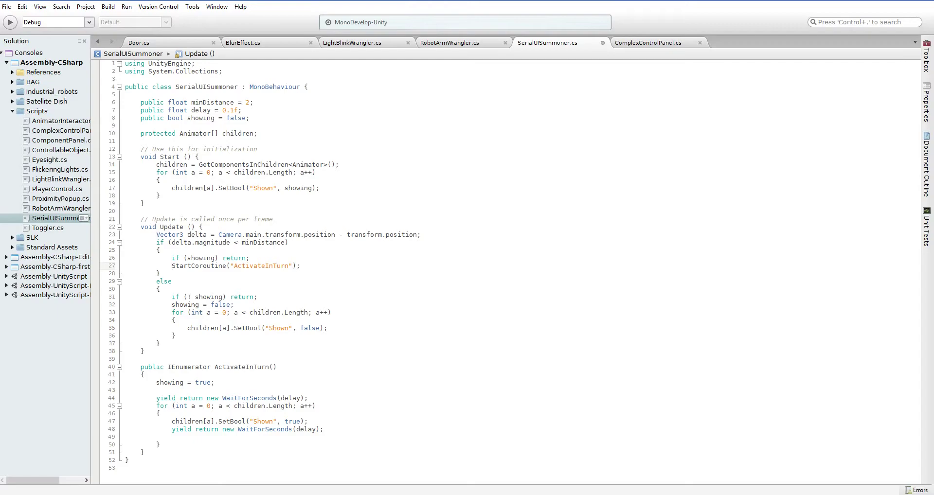
key(shift+End)
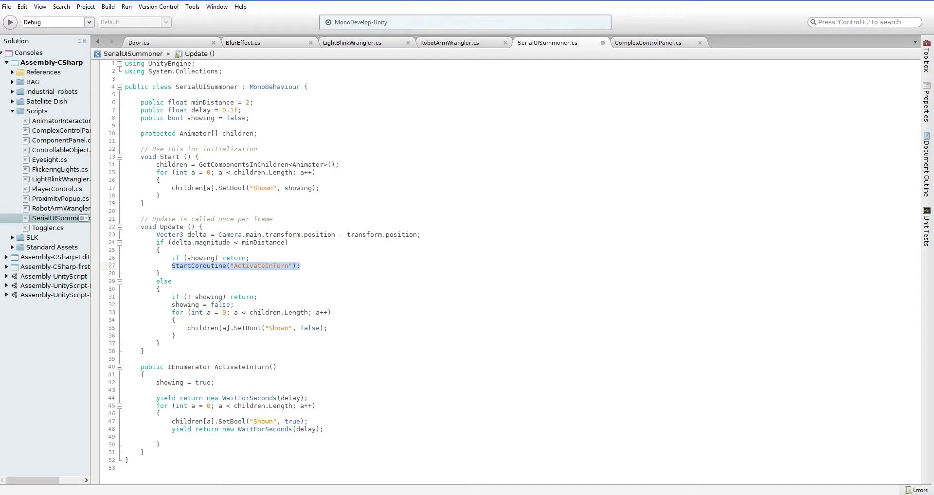
key(Down)
key(Down)
key(Down)
key(Down)
key(Down)
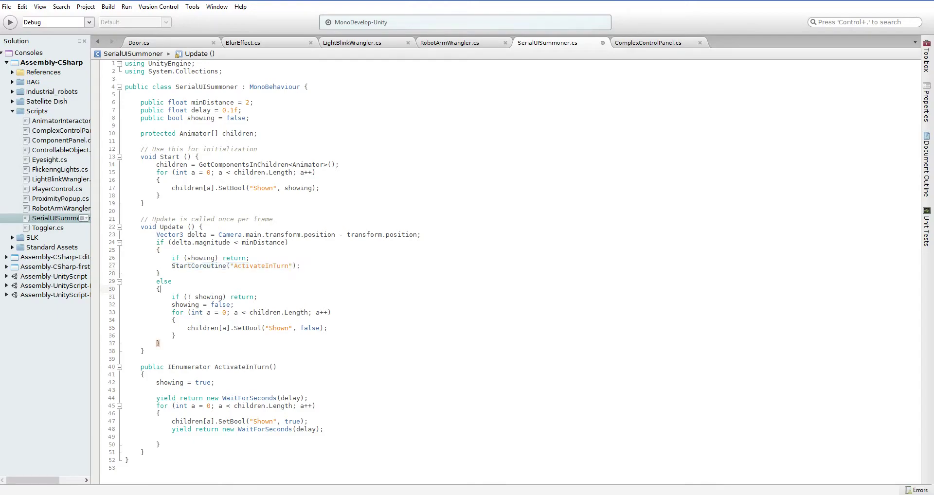
key(shift+Down)
key(shift+Down)
key(shift+Down)
key(shift+Down)
key(shift+End)
key(ctrl+v)
key(Left)
key(Left)
key(Left)
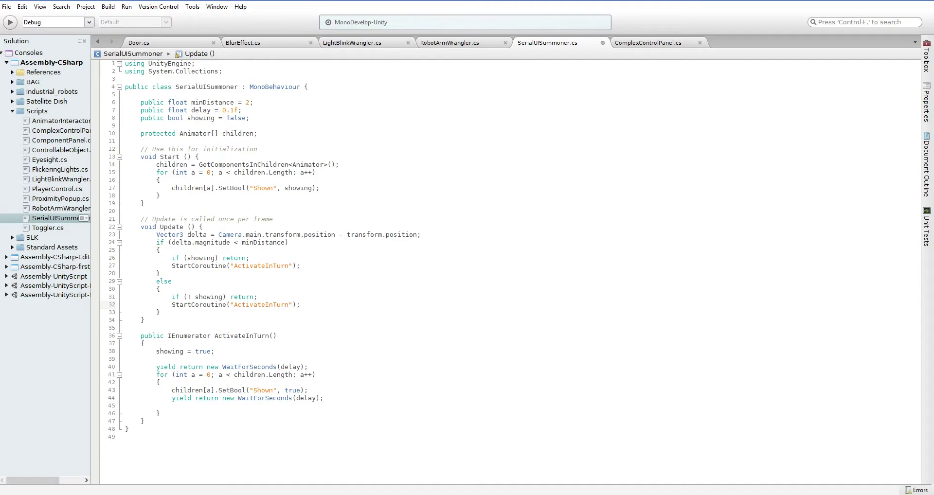
- Change the coroutine name started in the else branch of Update to DeactivateInTurn
key(ctrl+shift+Left)
text(Deactivate)
- Duplicate the whole ActivateInTurn method directly below the original in SerialUISummoner.cs
key(Down)
key(Down)
key(Down)
key(Down)
key(Home)
key(shift+Down)
key(shift+Down)
key(shift+Down)
key(shift+Down)
key(shift+Down)
key(shift+Down)
key(shift+Down)
key(shift+Down)
key(shift+Down)
key(shift+Down)
key(shift+Down)
key(shift+End)
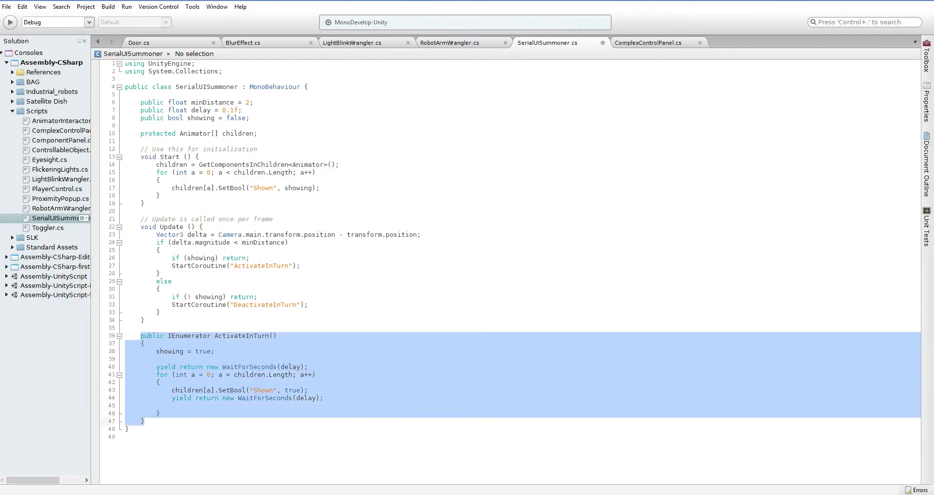
key(ctrl+c)
key(End)
key(Return)
key(ctrl+v)
- Rename the copied method to DeactivateInTurn
key(Up)
key(Up)
key(Up)
key(Up)
key(Up)
key(Up)
key(Up)
key(Up)
key(Up)
key(Up)
key(Up)
key(ctrl+Right)
text(Dea)
key(Delete)
- In DeactivateInTurn, set showing to false and pass false as the "Shown" value in the SetBool call
key(Down)
key(Down)
key(BackSpace)
key(BackSpace)
key(BackSpace)
key(BackSpace)
text(false)
key(Return)
key(Down)
key(Down)
key(Down)
key(Down)
key(Down)
key(Down)
key(End)
key(Left)
key(Up)
key(Left)
key(Left)
key(BackSpace)
key(BackSpace)
key(BackSpace)
key(BackSpace)
text(false)
key(Return)
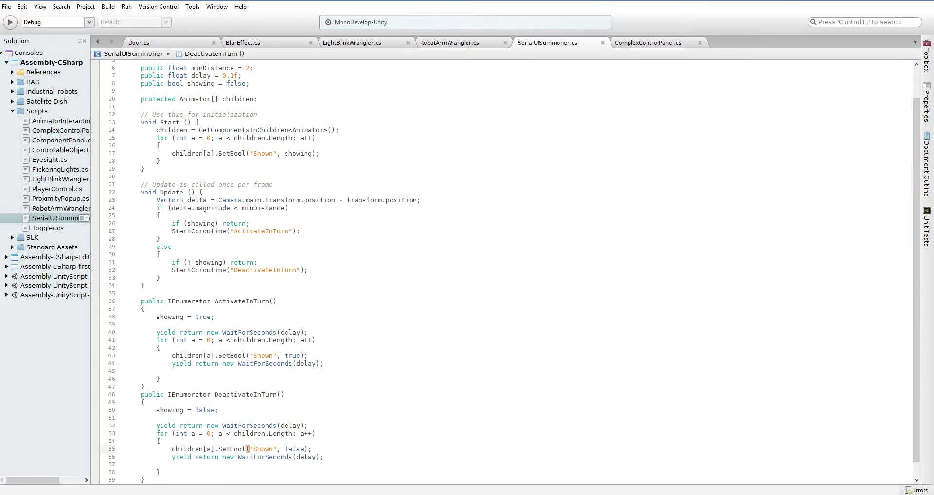
- Switch to Unity and run the scene in play mode
click(342, 169)
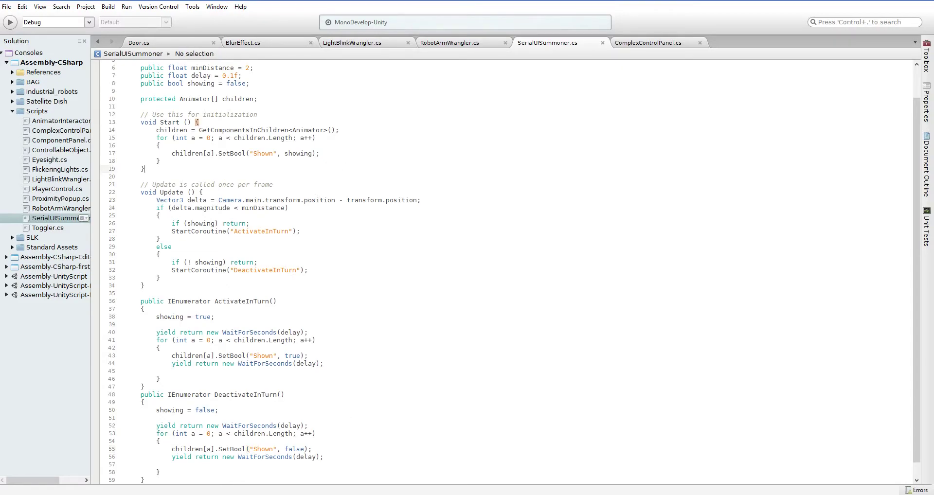
mouse_move(227, 493)
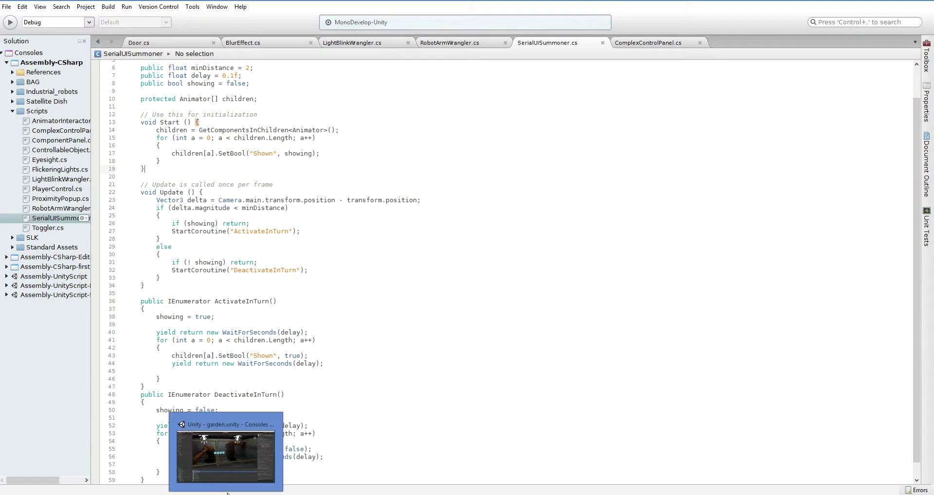
click(226, 456)
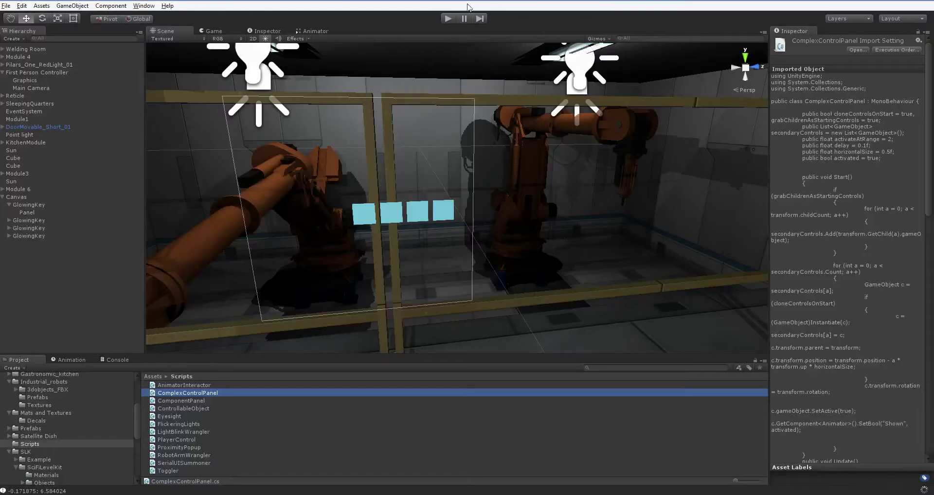
key(ctrl+p)
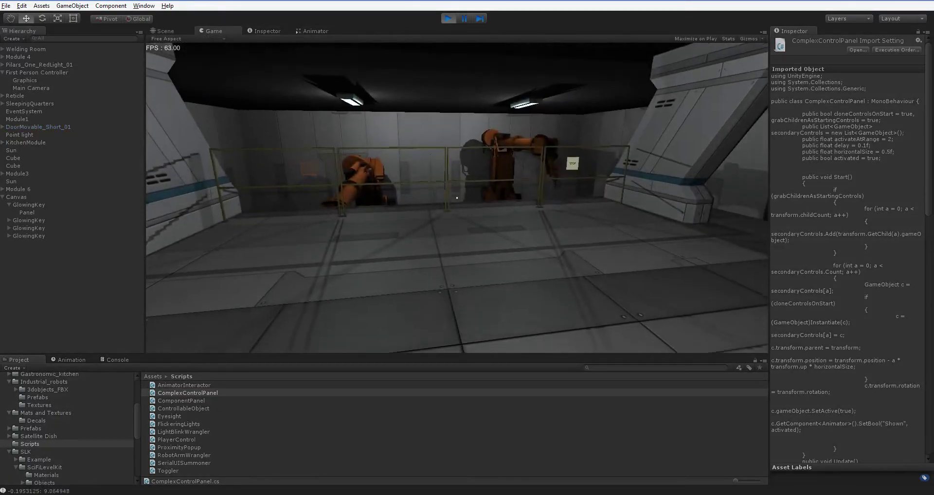
- Walk toward the row of glowing keys and back away repeatedly to test their appearance, ending with play mode stopped
key(w)
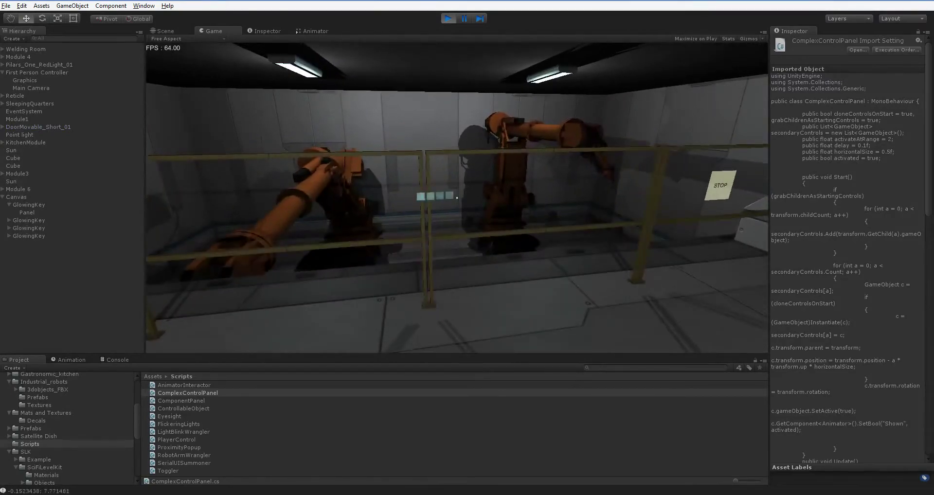
key(s)
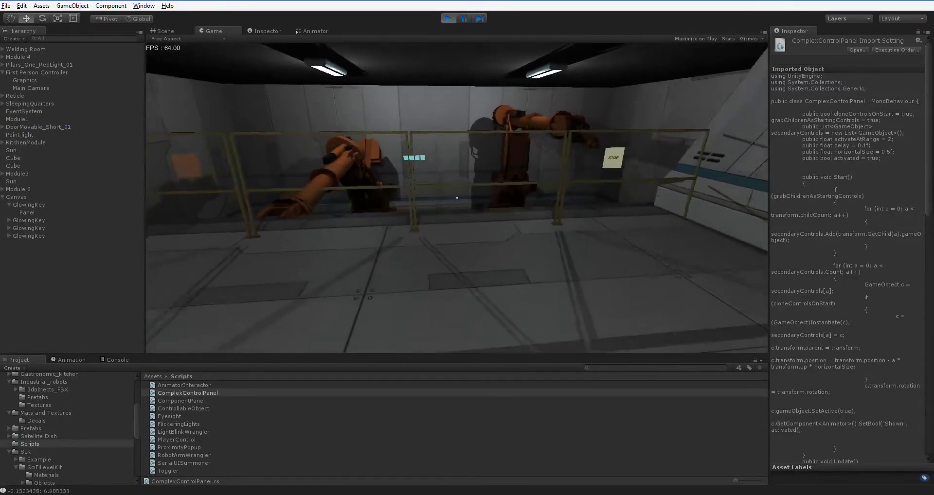
key(s)
key(s)
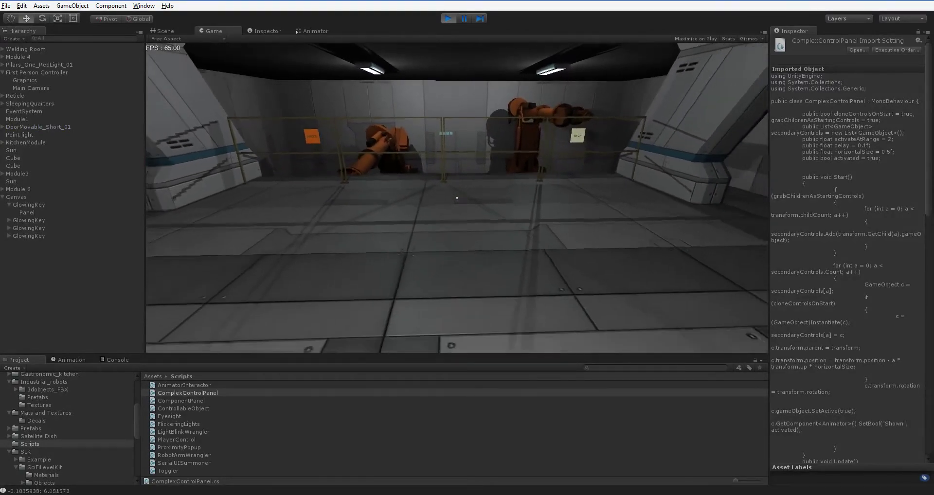
key(w)
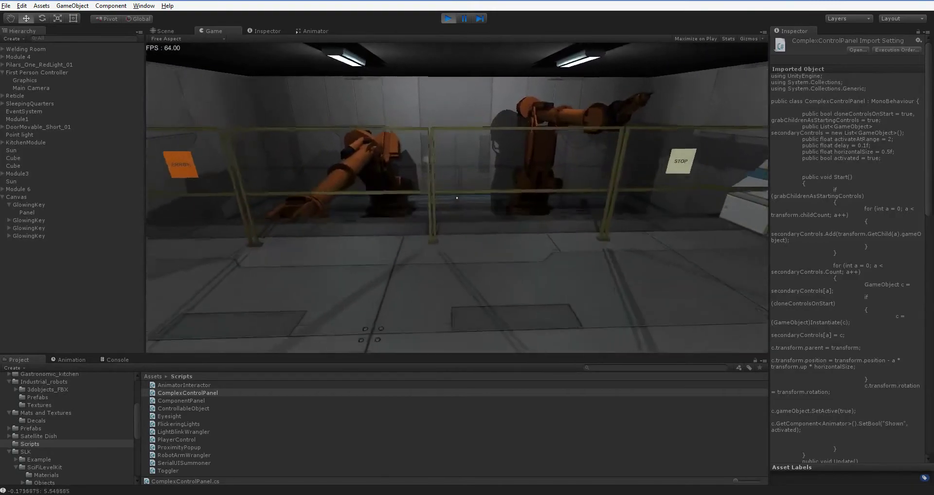
key(s)
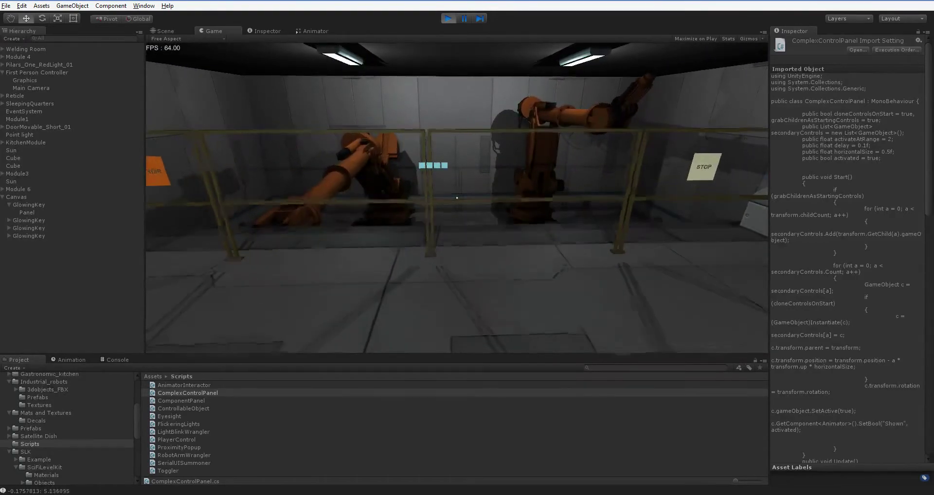
key(ctrl+p)
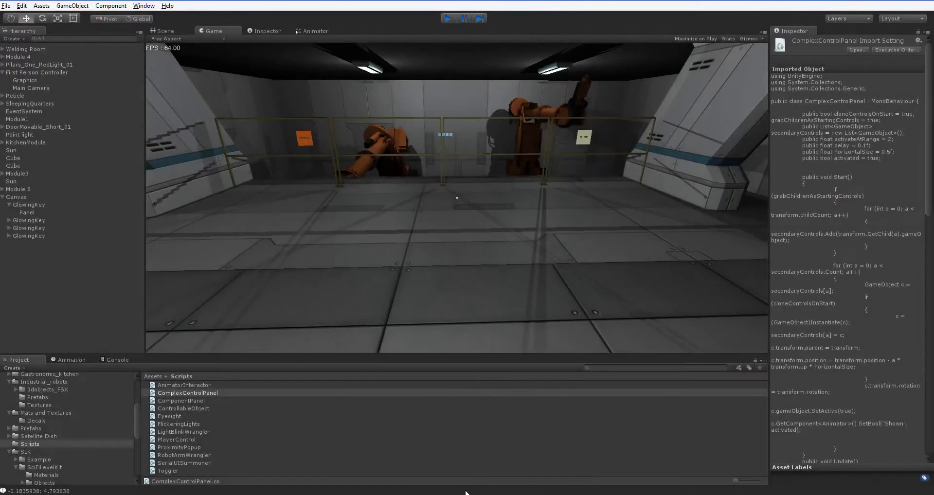
- Reorder the GlowingKey objects under Canvas so the last two follow the sequence of the keys along the row
right_drag(383, 273, 392, 227)
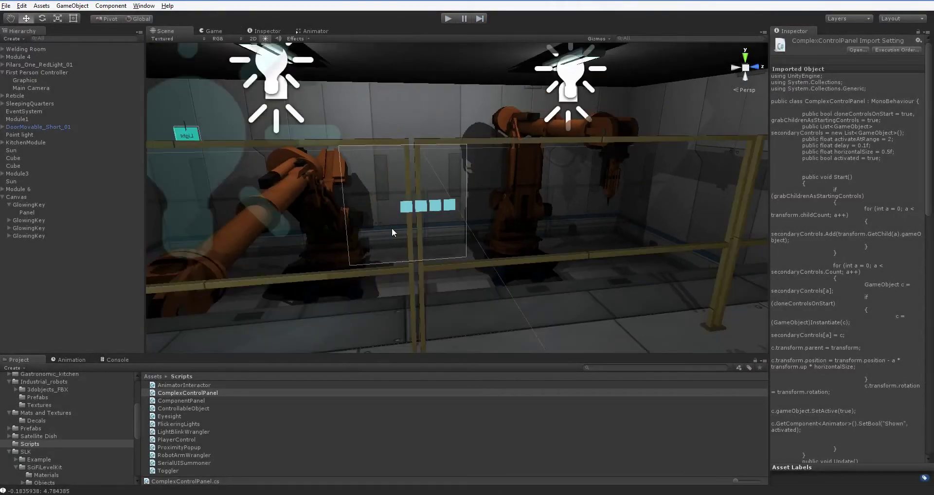
click(42, 223)
click(25, 242)
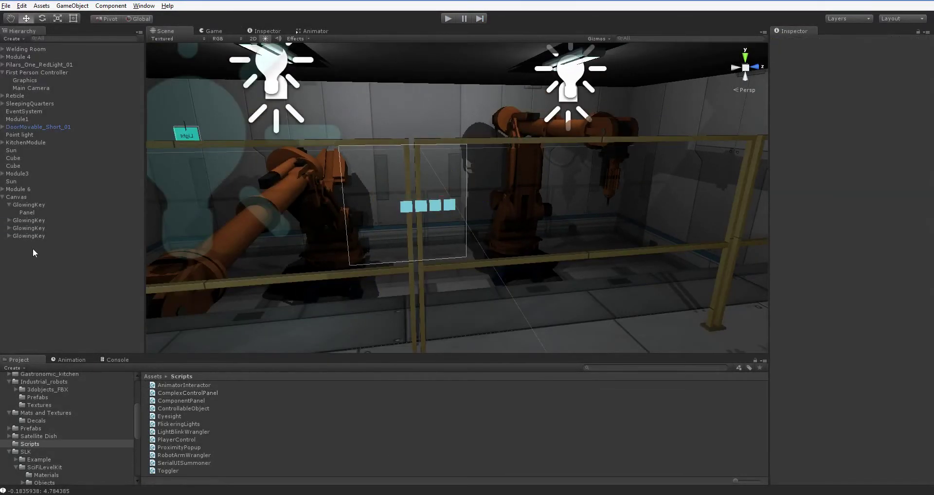
click(37, 236)
click(39, 228)
click(38, 232)
click(38, 232)
click(39, 236)
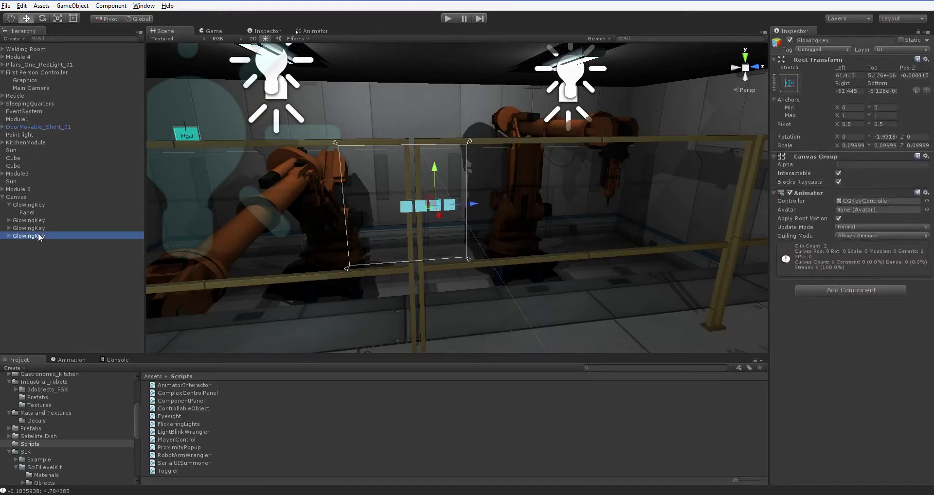
click(40, 230)
click(40, 233)
click(43, 229)
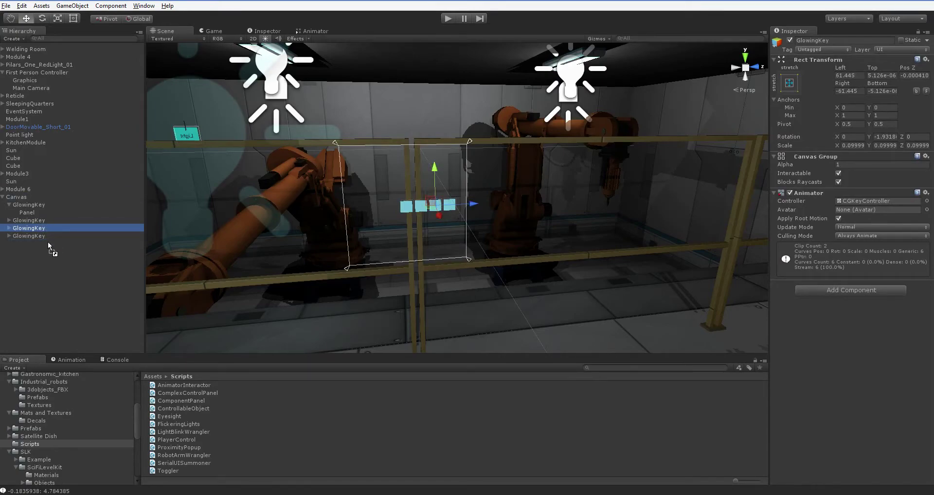
click(38, 238)
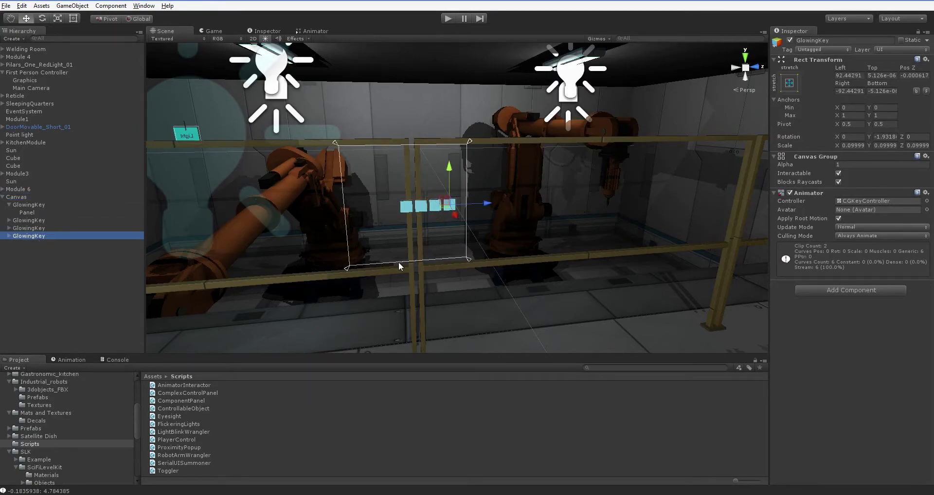
- Duplicate the four GlowingKey objects and move the copies about 29 units down to form a second row
scroll(399, 262, up, 3)
right_drag(398, 262, 305, 243)
click(9, 205)
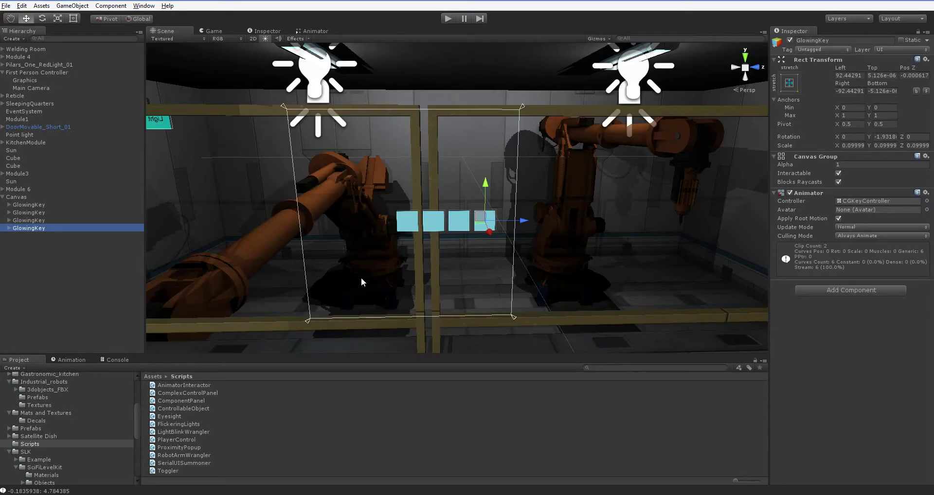
click(77, 205)
click(122, 232)
click(75, 205)
shift+click(74, 228)
key(f)
middle_drag(295, 262, 300, 244)
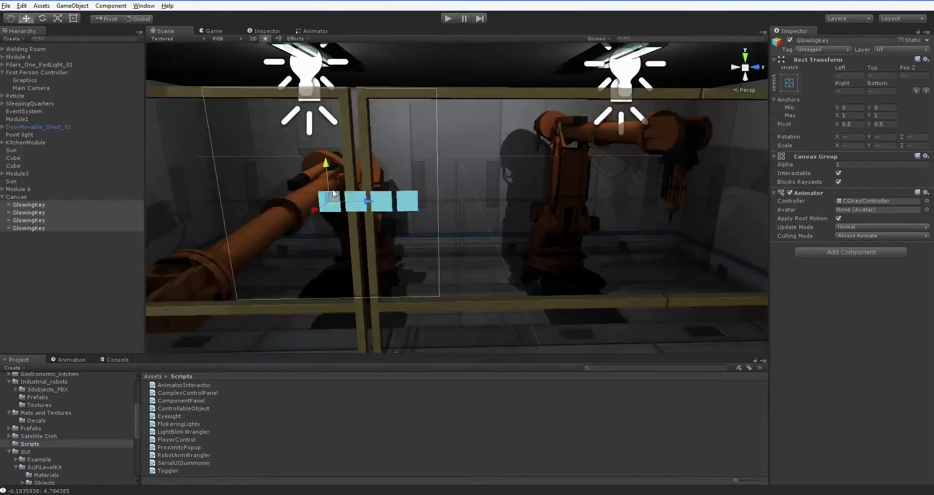
key(ctrl+d)
drag(326, 168, 326, 185)
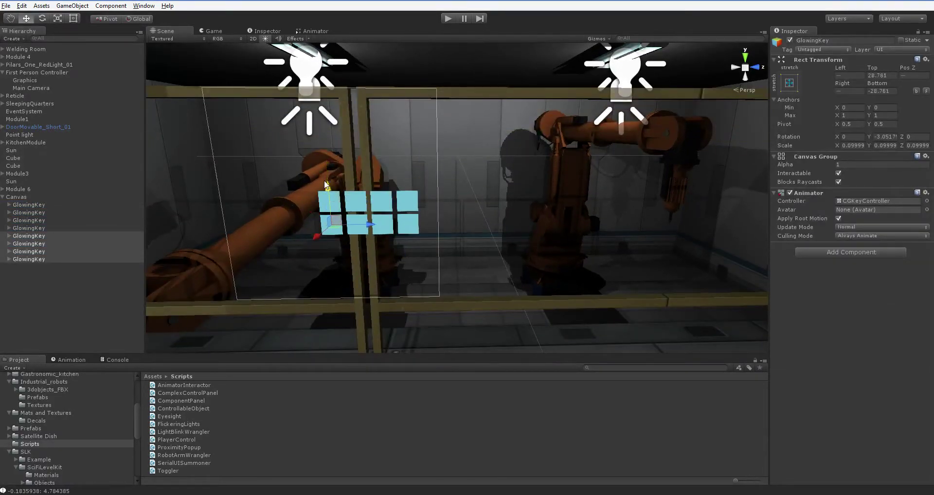
- Reorder the four duplicated GlowingKey objects under Canvas so they follow the lower row from its first key to its last
click(62, 260)
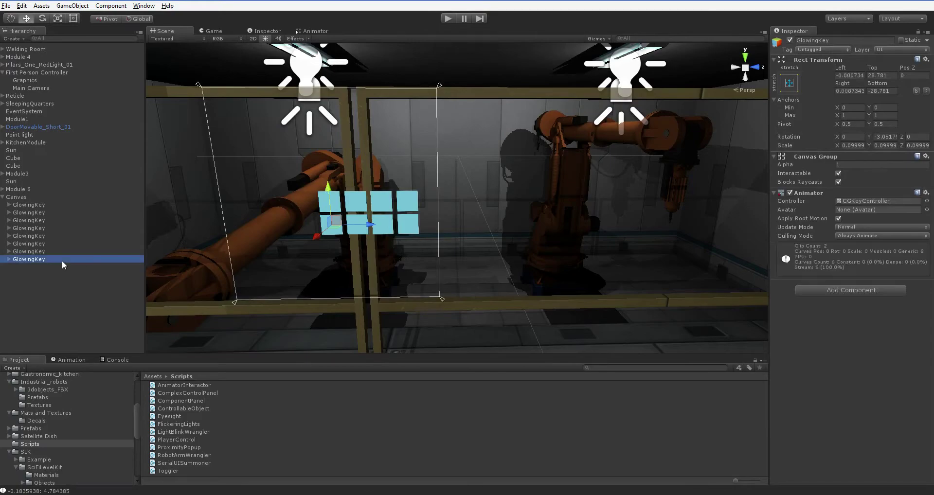
click(62, 253)
click(62, 242)
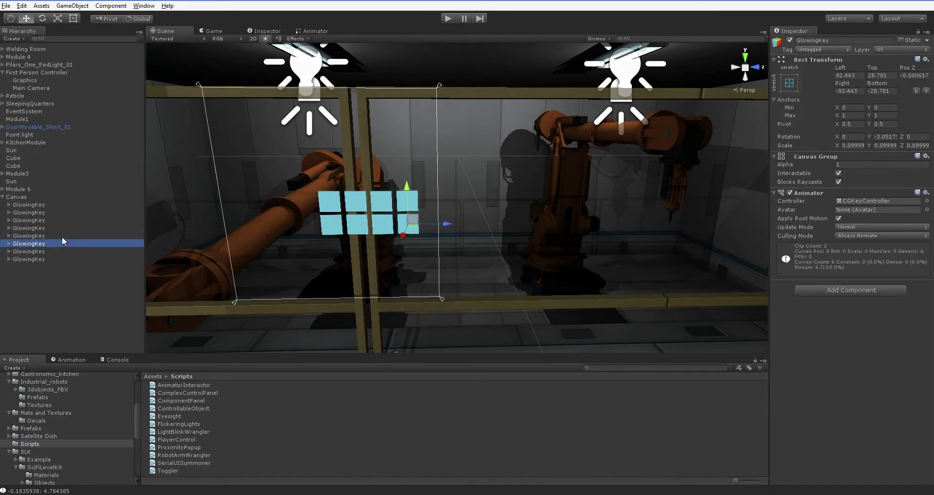
click(62, 236)
click(58, 241)
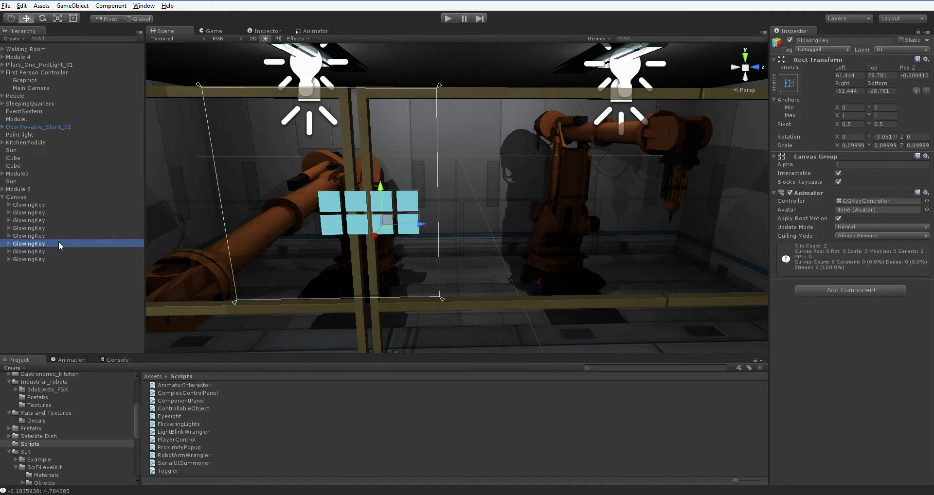
click(59, 252)
click(59, 258)
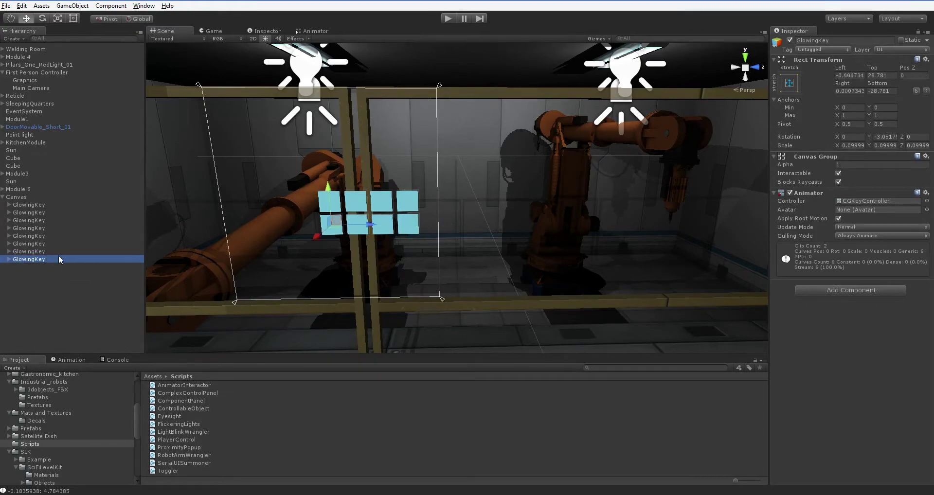
click(52, 236)
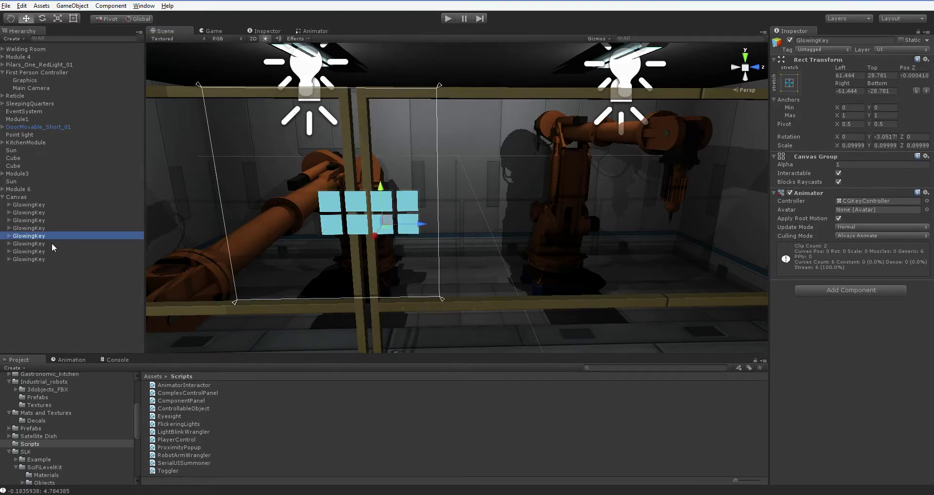
drag(39, 238, 43, 264)
click(41, 260)
click(41, 243)
drag(27, 99, 45, 202)
click(45, 252)
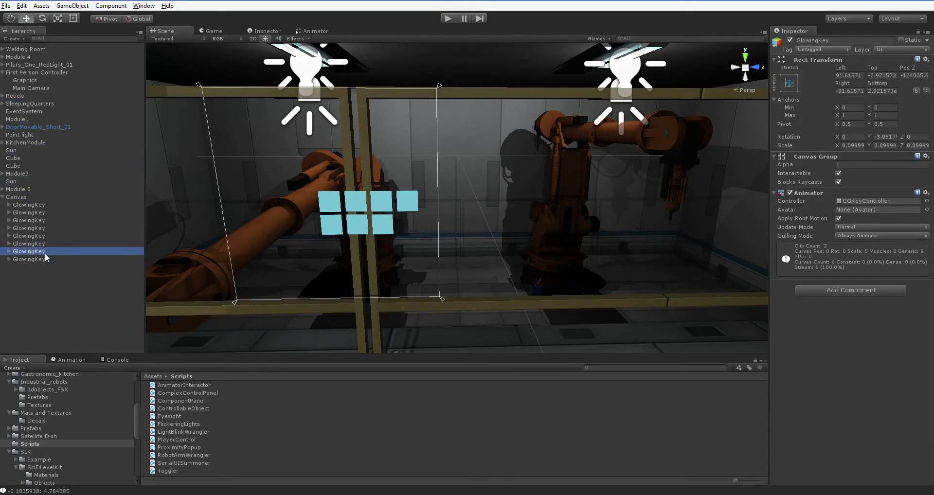
mouse_move(44, 252)
mouse_down()
mouse_move(42, 260)
mouse_move(54, 262)
mouse_up()
click(40, 252)
click(39, 243)
click(39, 237)
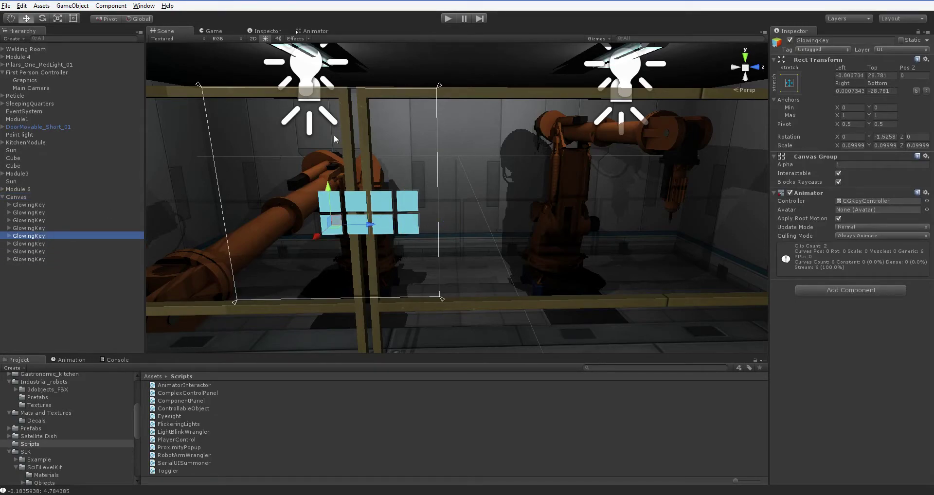
- Play-test the scene with both rows of glowing keys and stop it
click(443, 19)
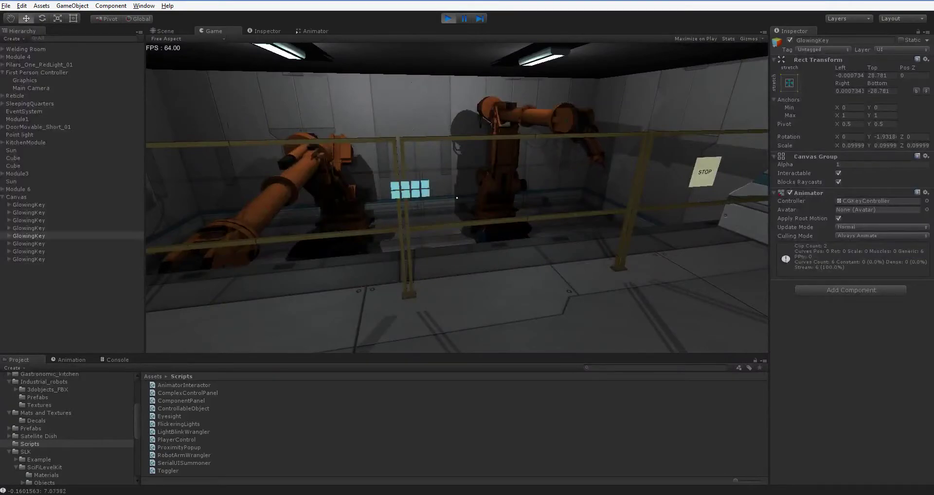
key(ctrl+p)
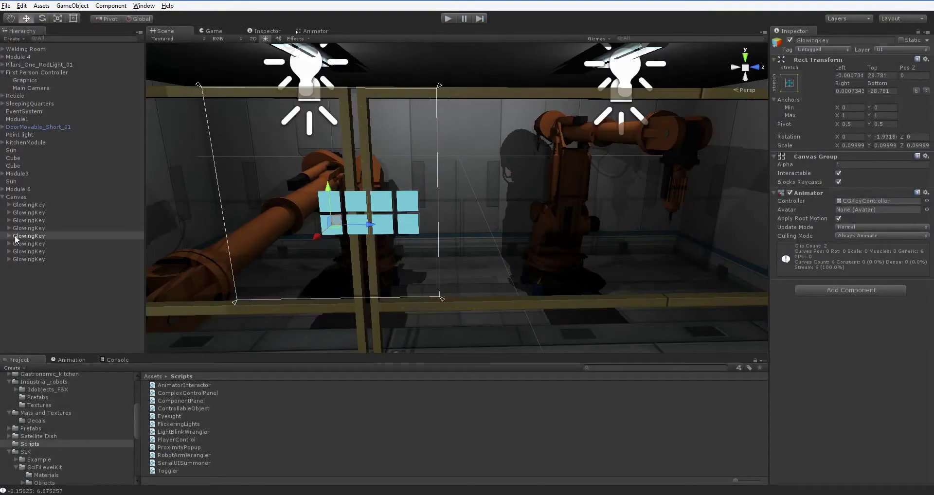
- Duplicate all eight GlowingKey objects and move the copies horizontally to form a second block beside the originals
click(43, 205)
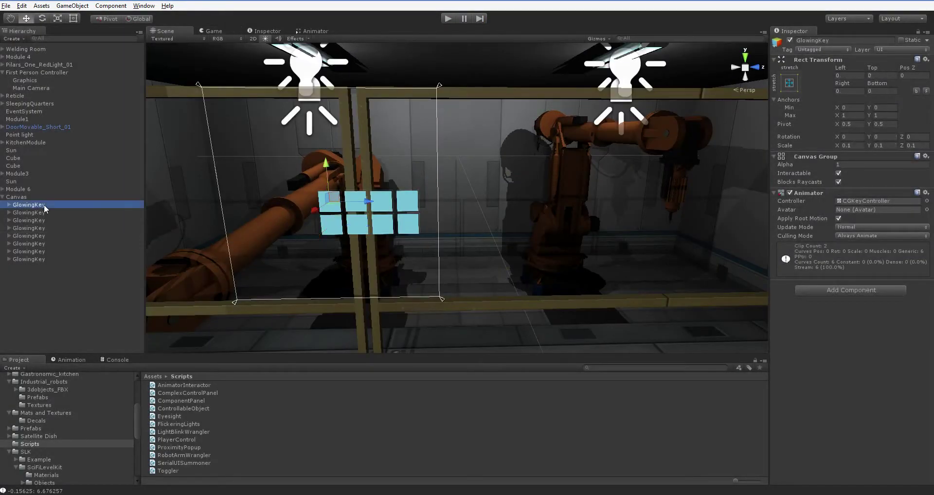
shift+click(44, 259)
scroll(328, 257, down, 8)
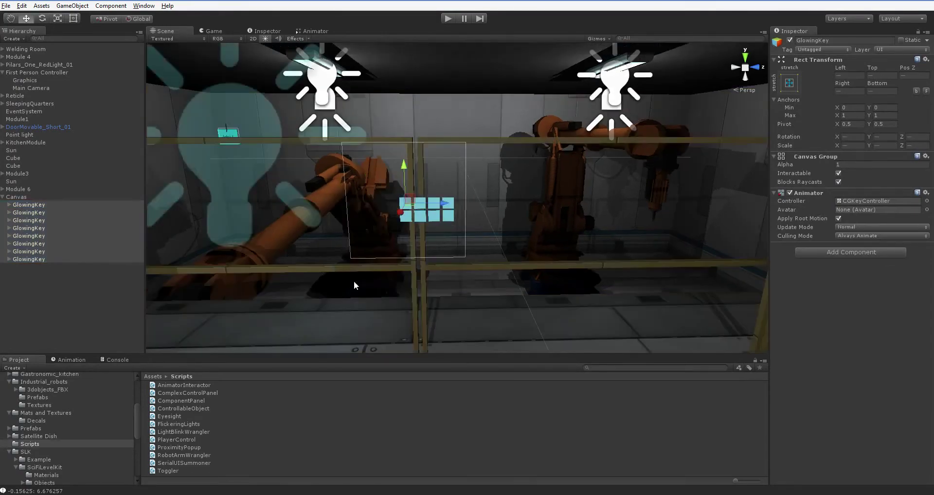
key(ctrl+d)
drag(411, 194, 481, 210)
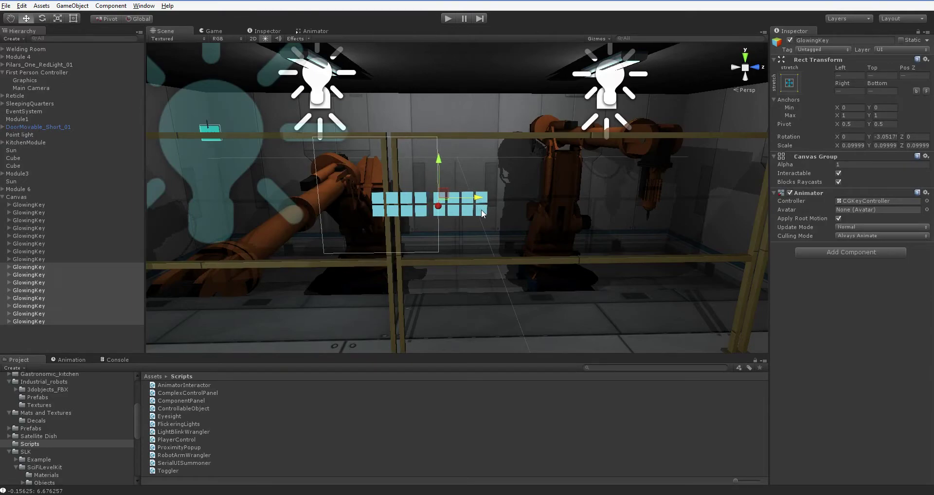
- Check which key in the new block each duplicated GlowingKey entry under Canvas corresponds to
click(42, 267)
click(42, 275)
click(43, 291)
click(42, 298)
click(42, 314)
click(48, 291)
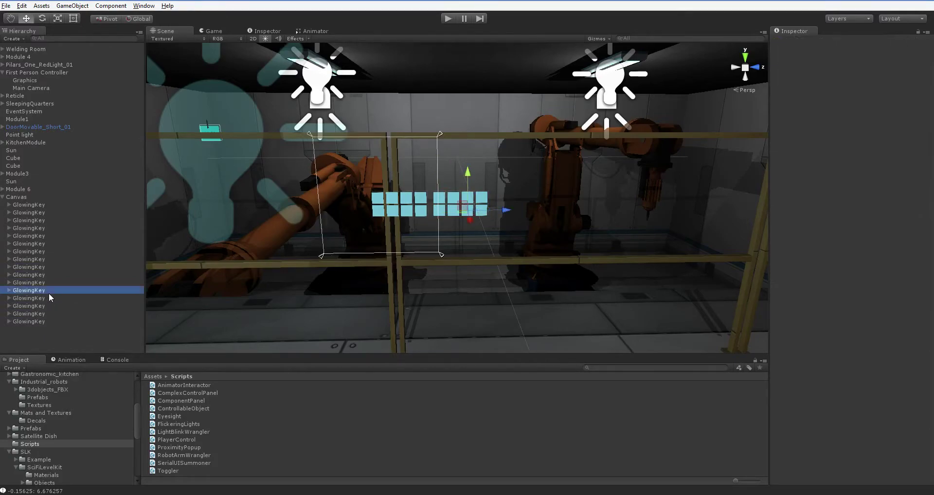
click(49, 275)
click(51, 249)
- Select all sixteen GlowingKey objects and shift them together sideways toward the left-hand robot arm
click(51, 205)
shift+click(51, 320)
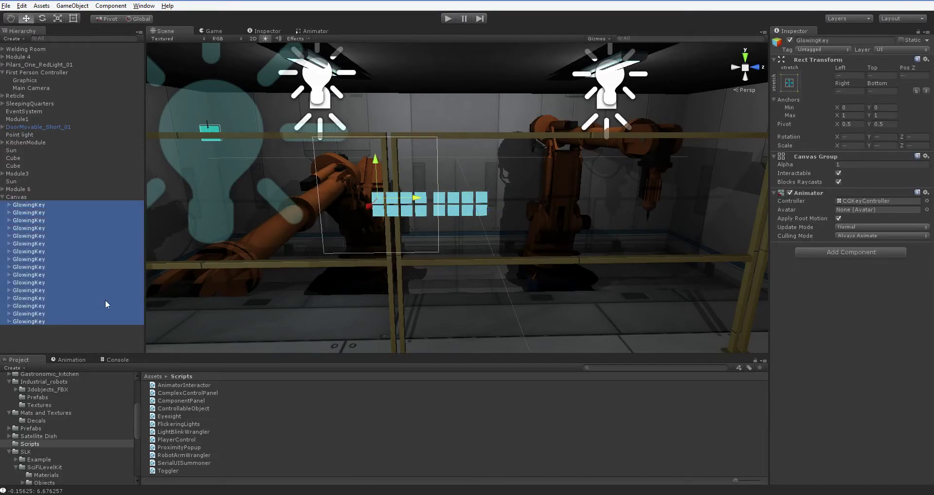
drag(418, 196, 370, 196)
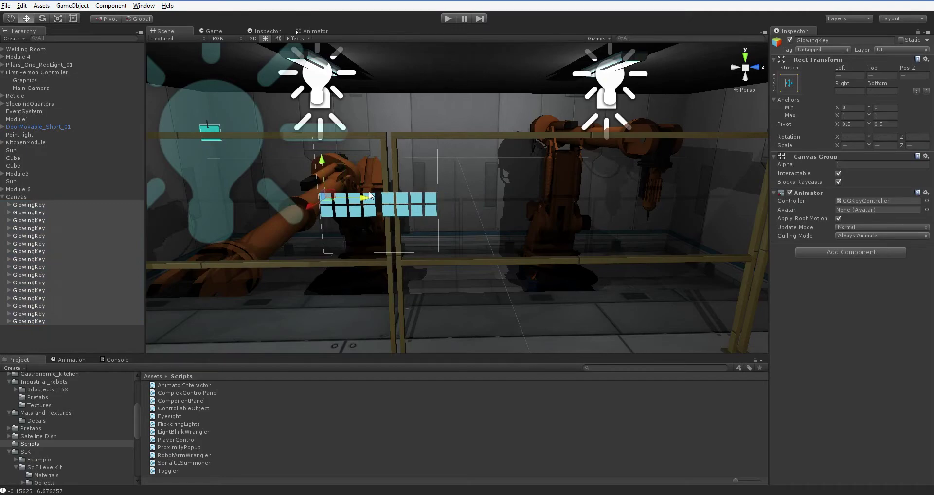
- Play-test the scene by approaching and backing away from the two blocks of glowing keys, and stop it
click(448, 19)
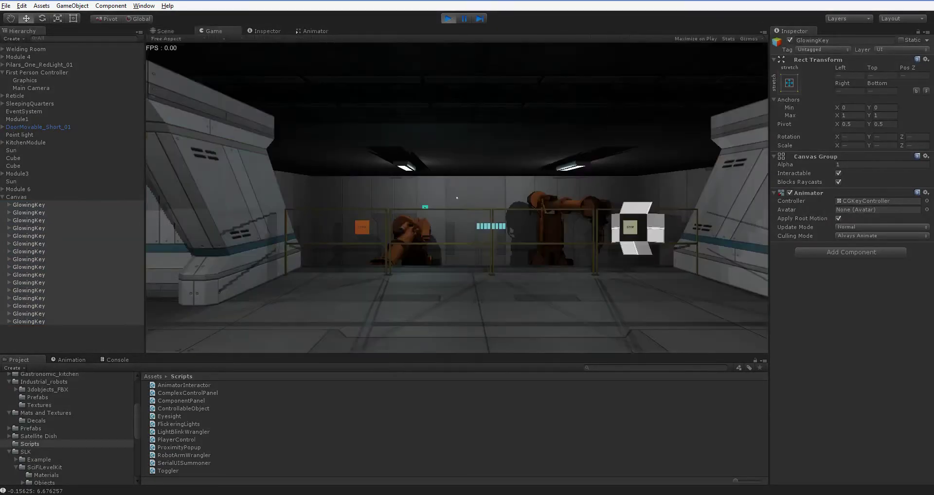
key(w)
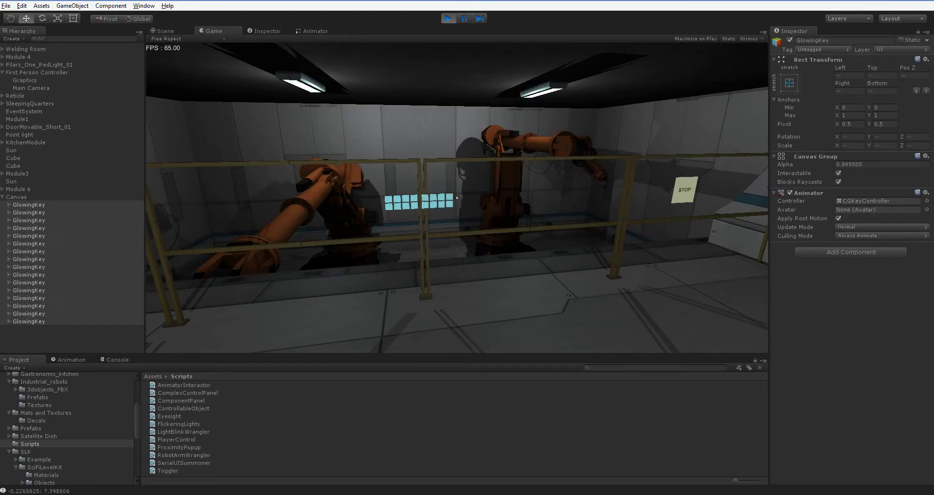
key(s)
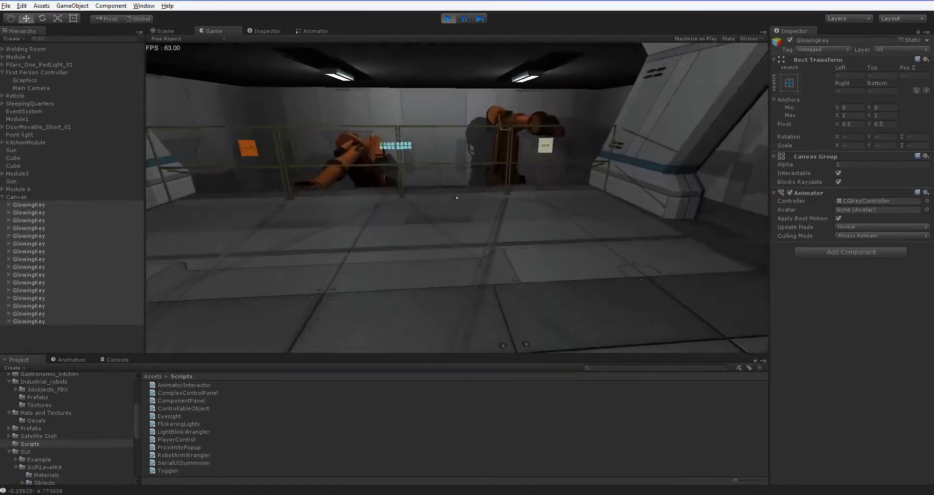
key(w)
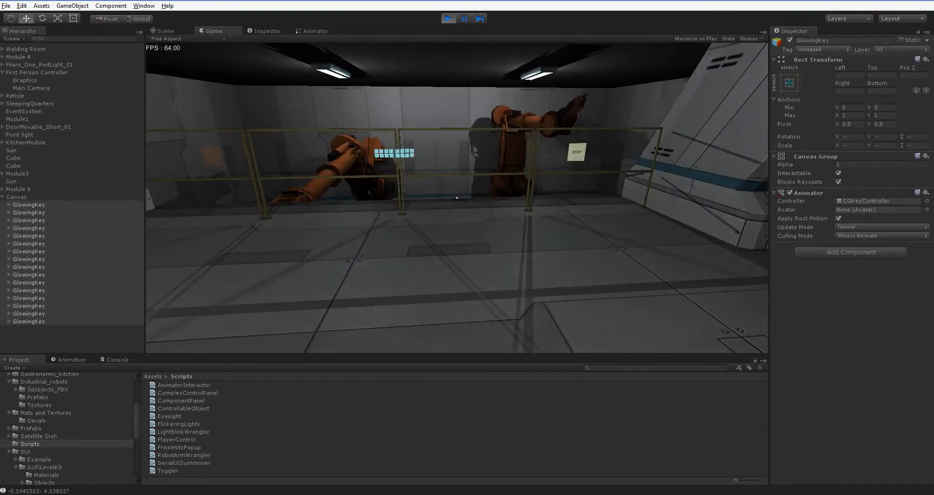
key(w)
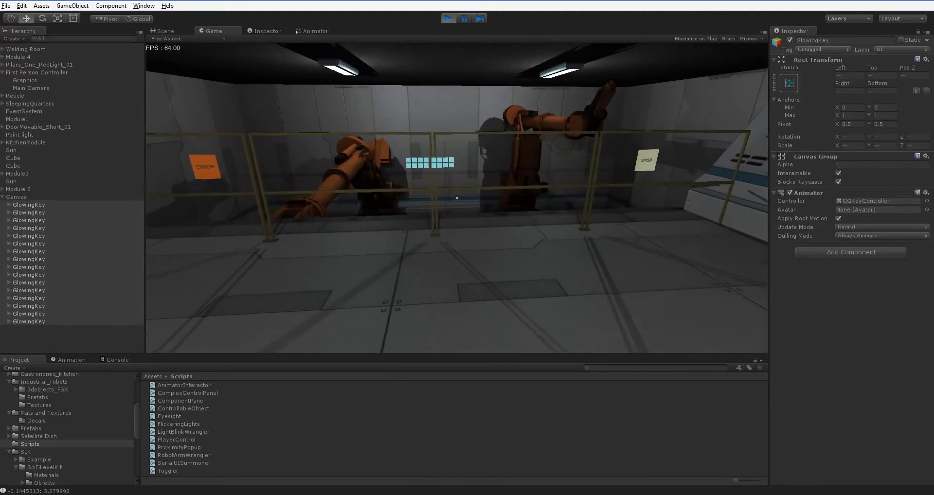
key(ctrl+p)
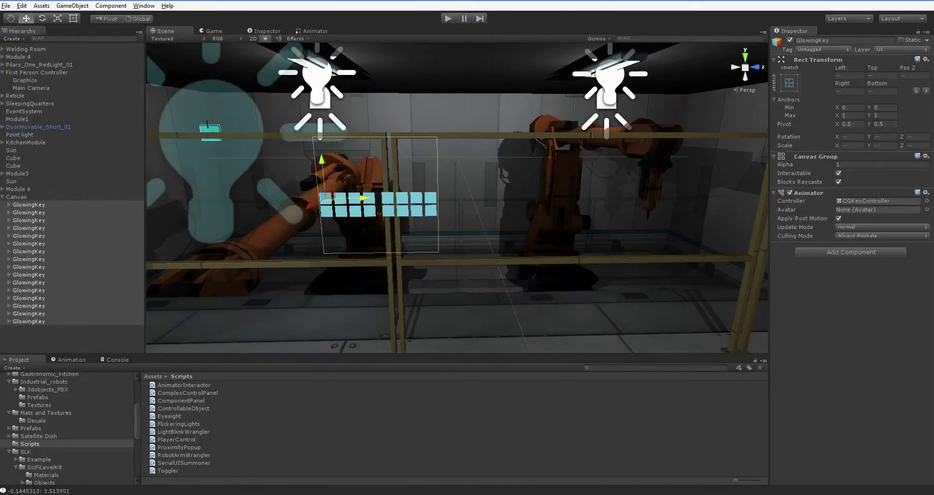
click(417, 494)
click(325, 154)
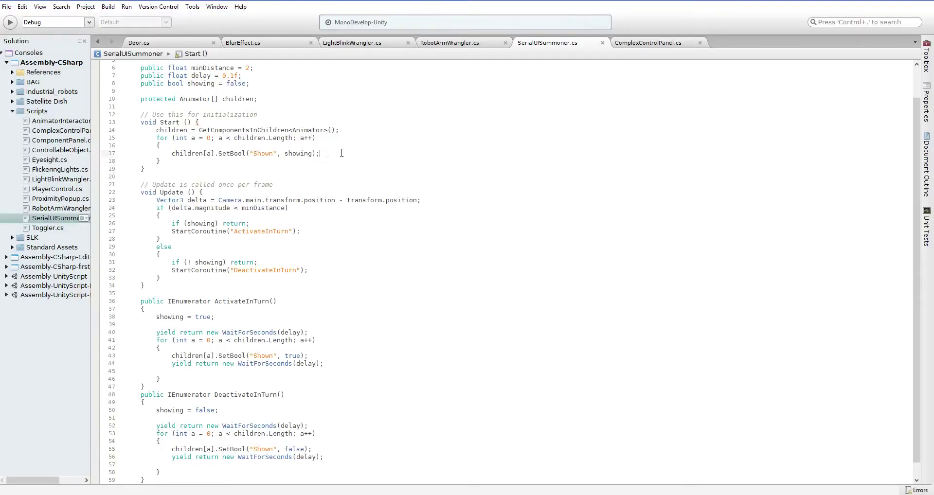
click(373, 124)
key(Down)
key(End)
key(Return)
text(children.so)
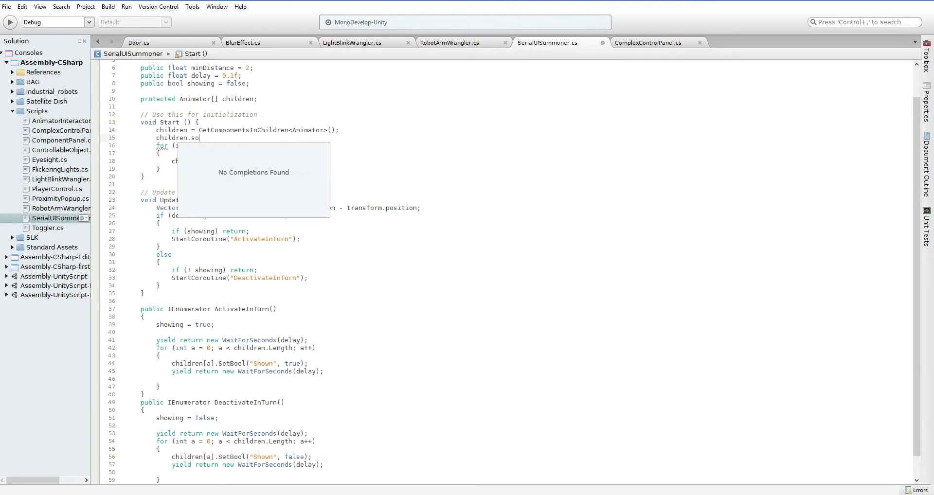
key(BackSpace)
key(BackSpace)
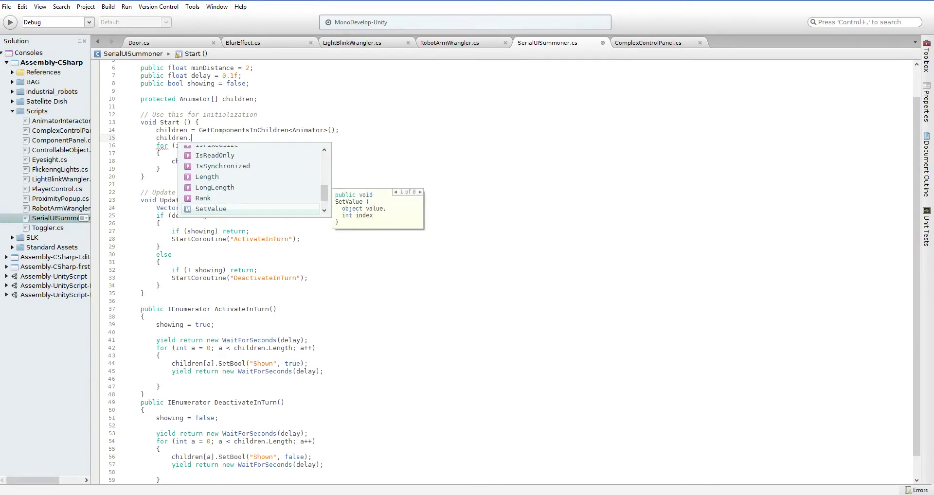
key(BackSpace)
key(BackSpace)
key(BackSpace)
key(BackSpace)
key(BackSpace)
key(BackSpace)
key(BackSpace)
key(BackSpace)
key(BackSpace)
key(BackSpace)
key(BackSpace)
key(BackSpace)
key(ctrl+s)
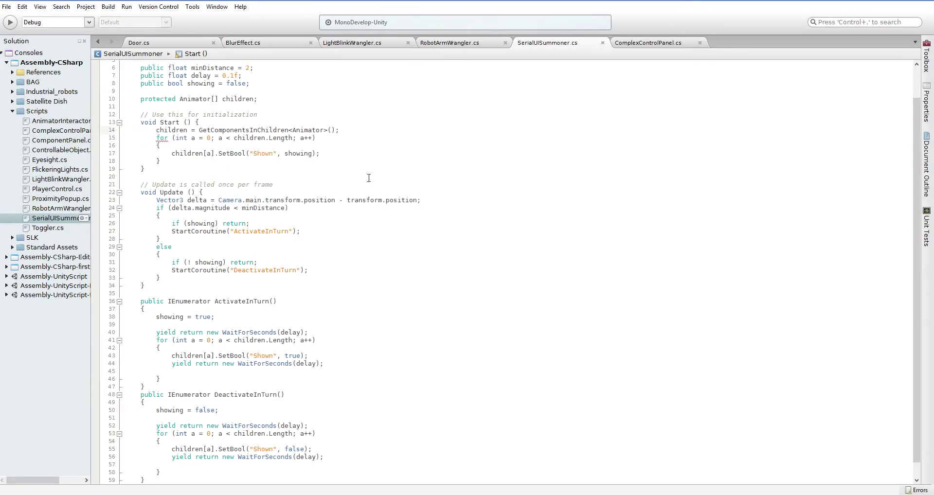
key(alt+Tab)
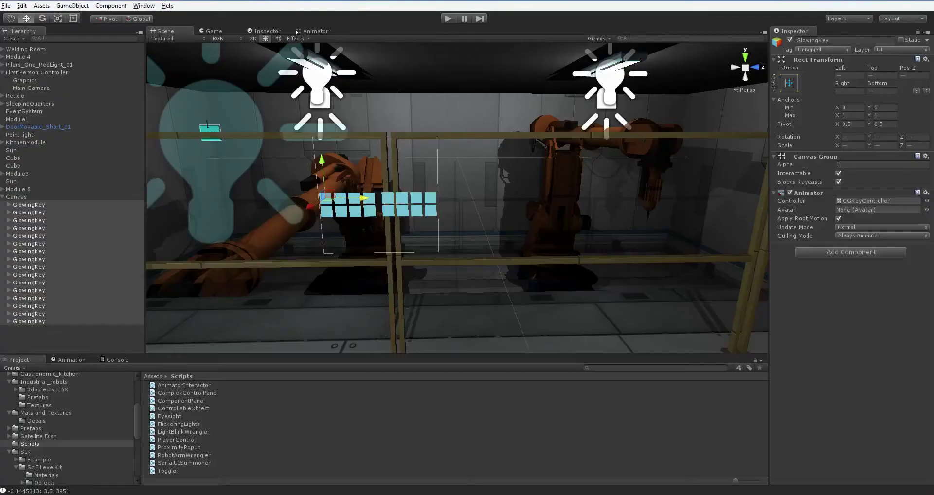
- Duplicate all sixteen selected GlowingKey objects and move the copies straight down to form a second set below the originals
scroll(392, 320, up, 5)
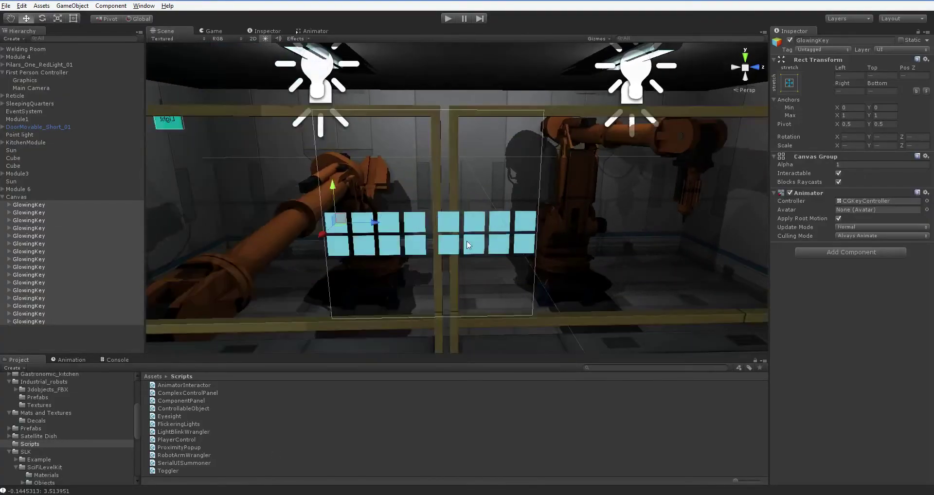
scroll(413, 340, up, 2)
scroll(363, 322, down, 5)
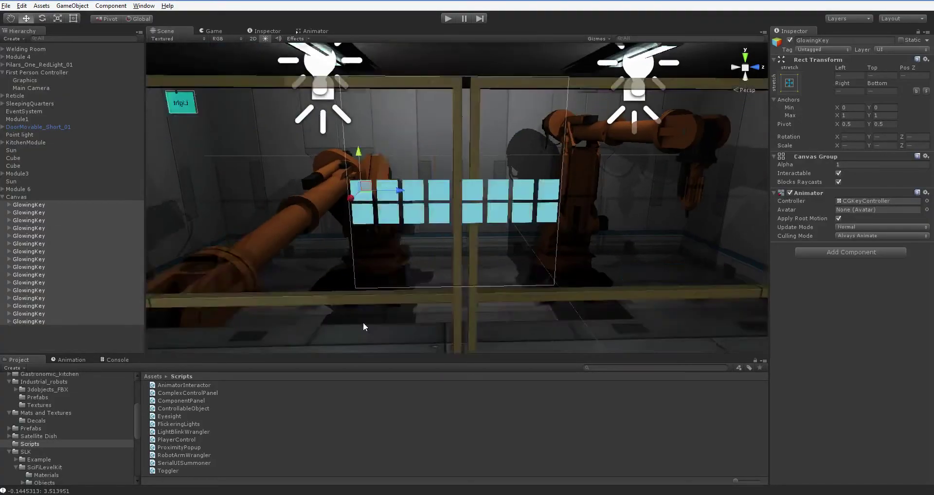
middle_drag(363, 322, 344, 332)
scroll(343, 333, up, 1)
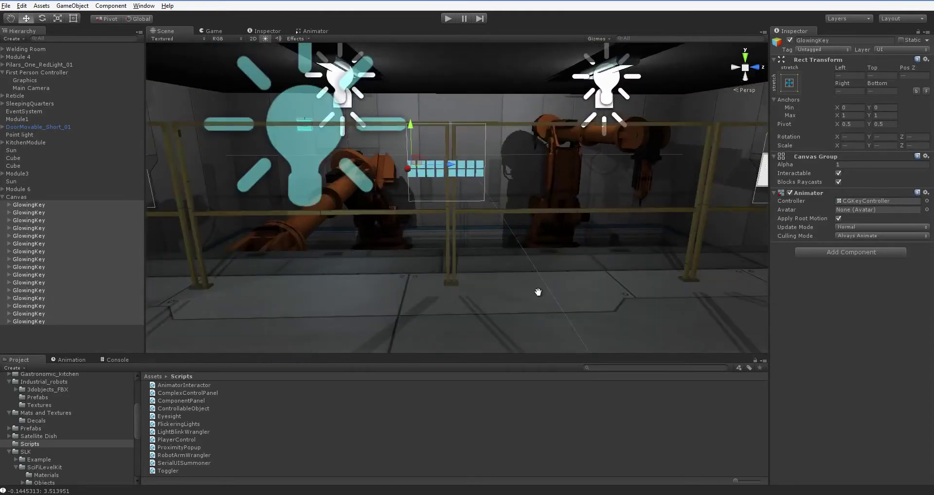
middle_drag(536, 290, 503, 309)
scroll(503, 309, up, 2)
scroll(503, 308, down, 1)
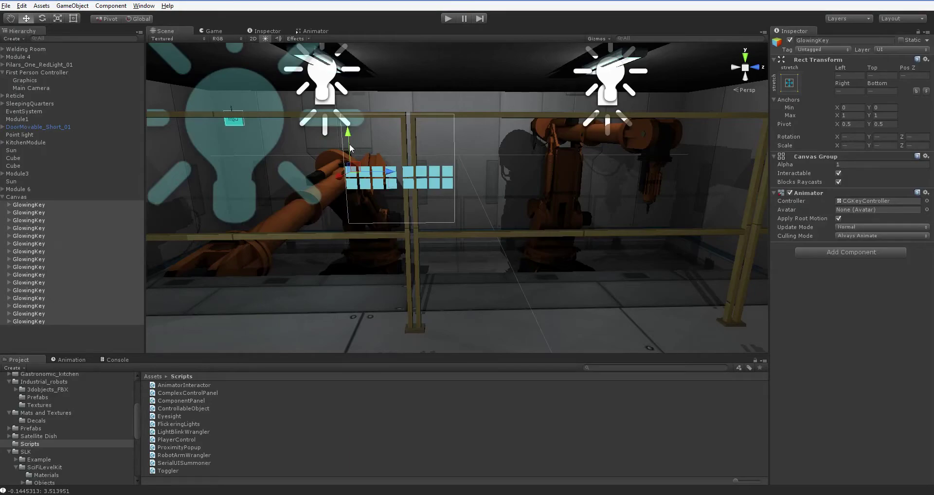
key(ctrl+d)
drag(348, 135, 350, 159)
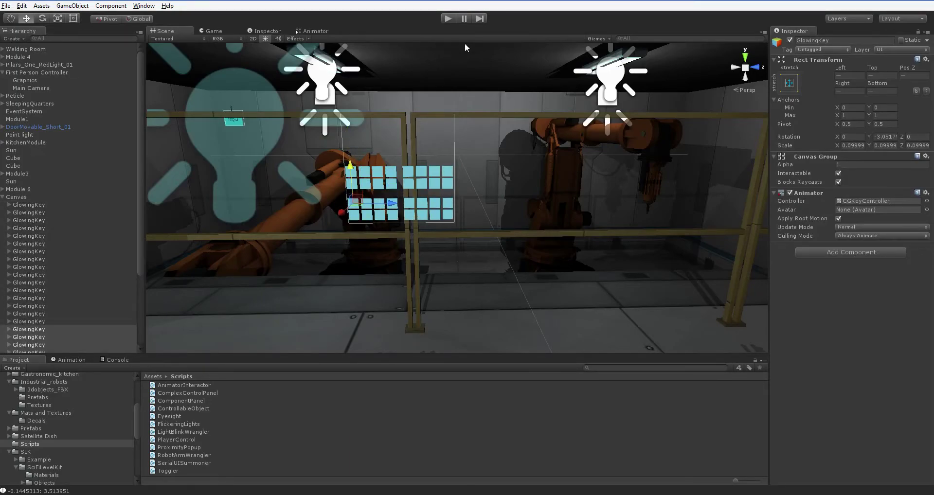
- Tilt the sixteen copied keys about their shared center to an X rotation of about 30 degrees
click(43, 18)
scroll(266, 194, up, 3)
drag(266, 194, 266, 183)
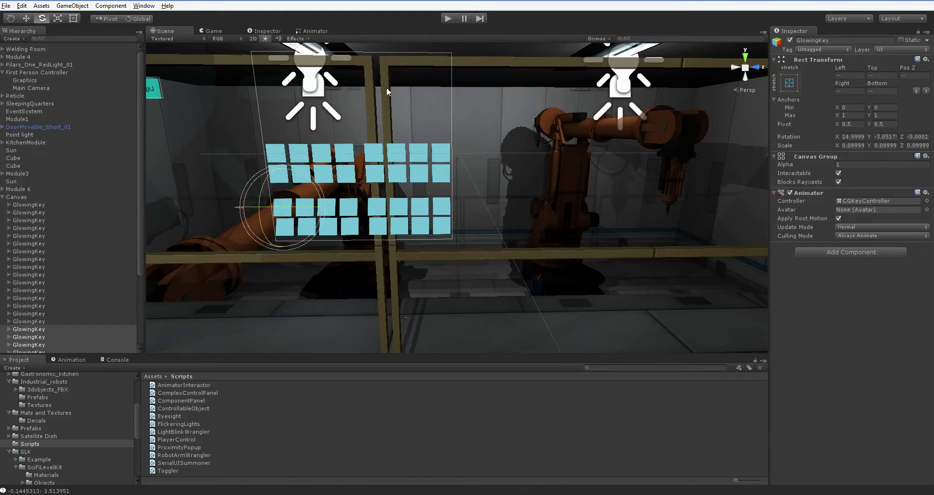
click(104, 20)
drag(348, 201, 444, 260)
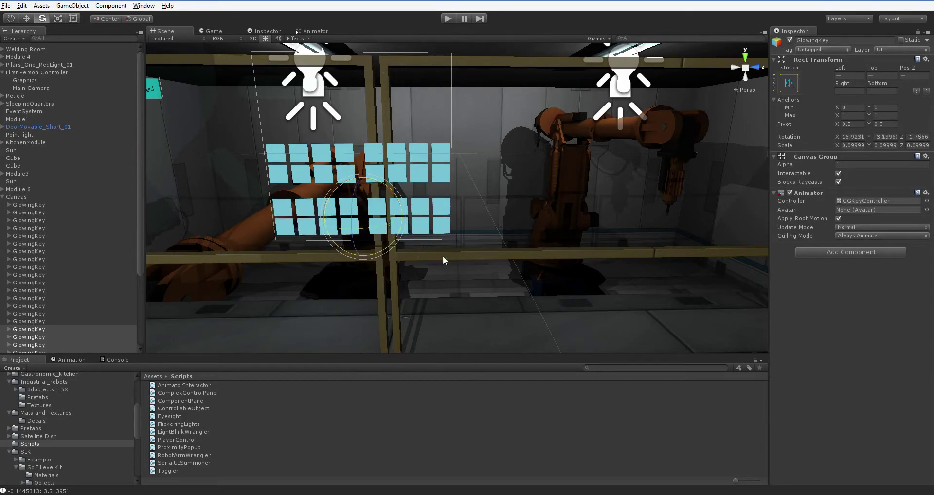
key(ctrl+z)
right_drag(443, 260, 398, 279)
middle_drag(398, 279, 292, 265)
ctrl+drag(406, 196, 406, 166)
- Move the tilted lower keys outward along the world X axis, away from the robot arms
click(28, 19)
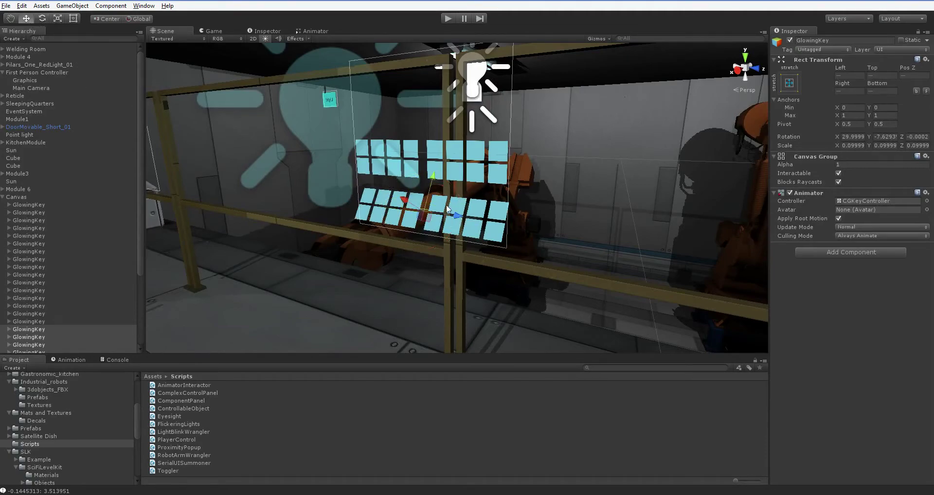
click(133, 19)
click(134, 18)
drag(402, 224, 396, 223)
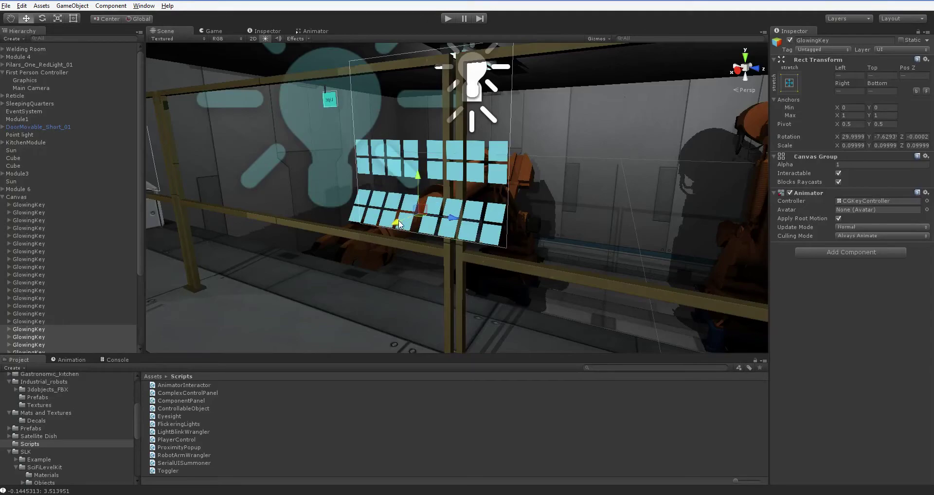
- Play-test the scene, walking up to and around the upright and tilted key blocks, and stop it
click(445, 19)
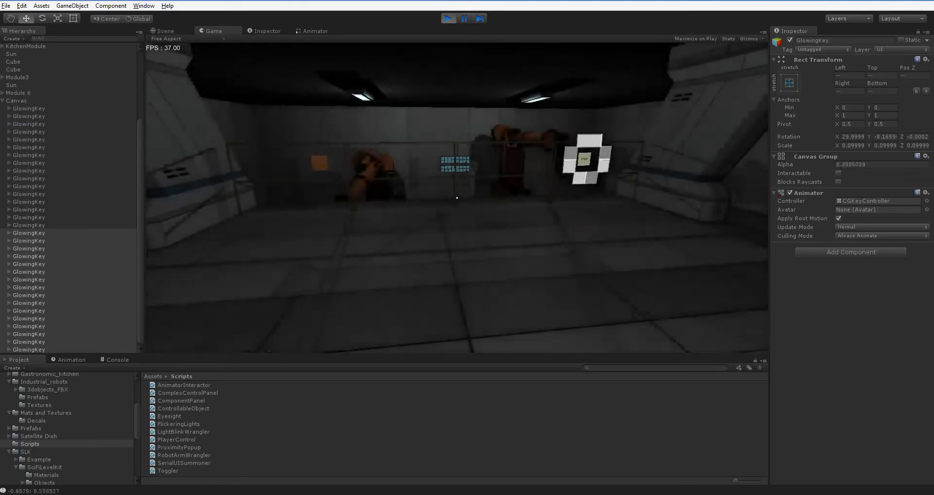
key(w)
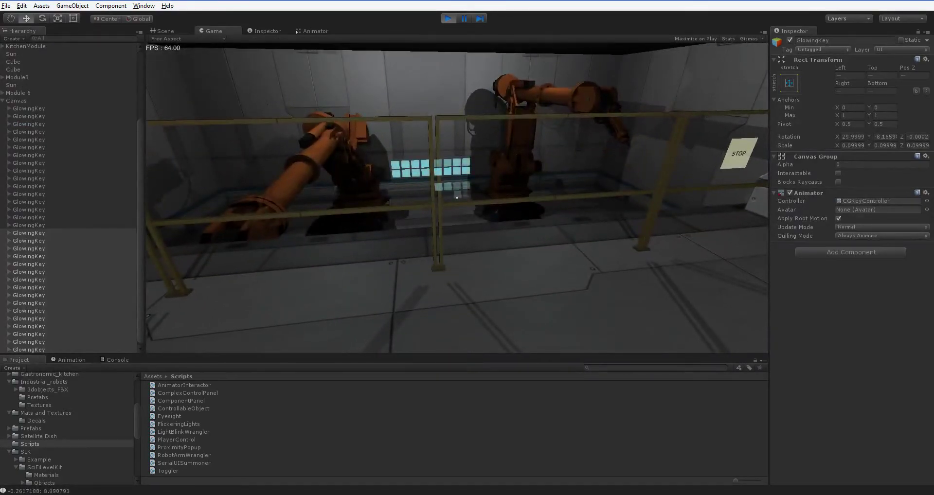
key(w)
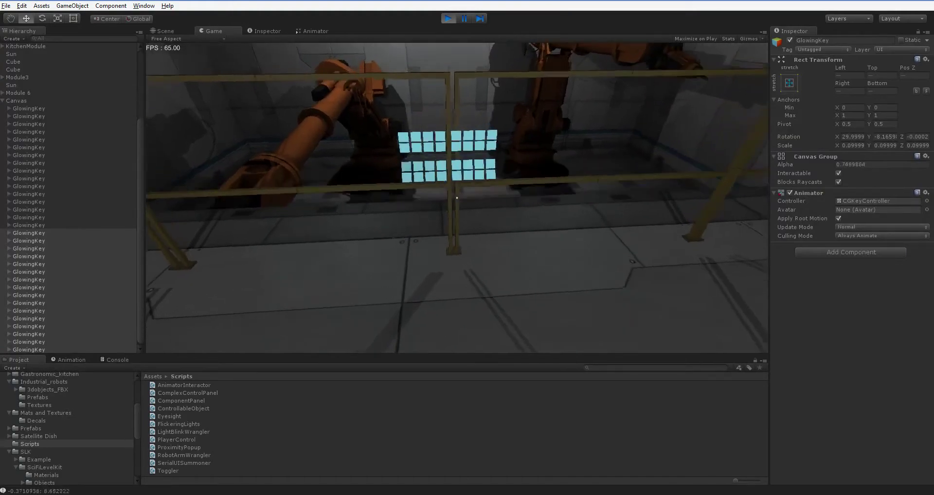
key(a)
key(d)
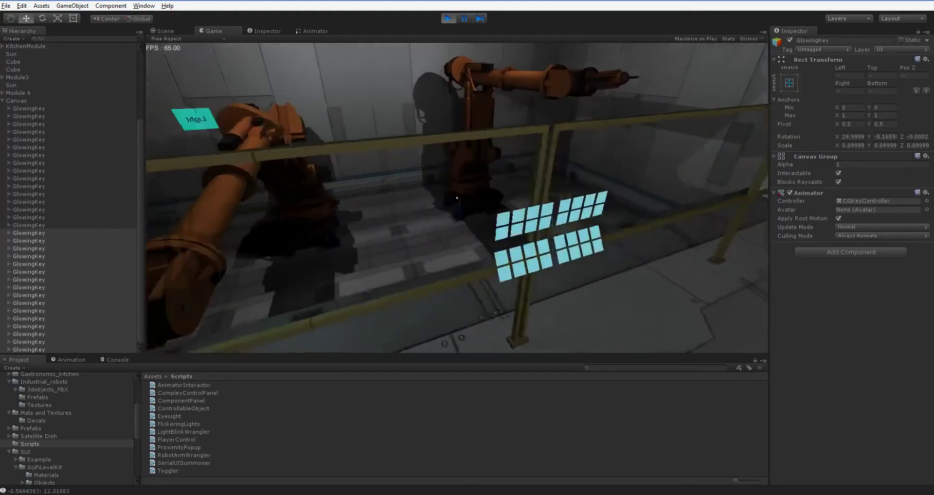
key(d)
key(s)
key(ctrl+p)
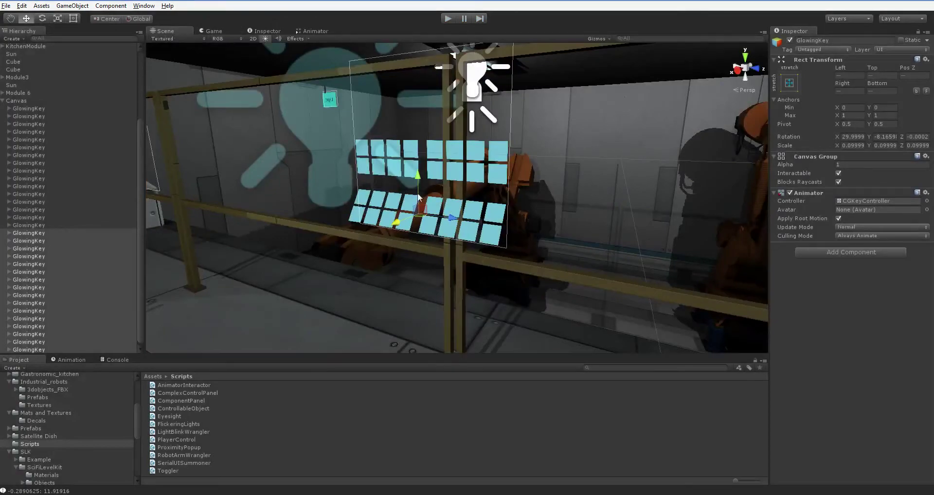
- Raise the whole Canvas with its keys to a Y position of about 0.508
click(20, 101)
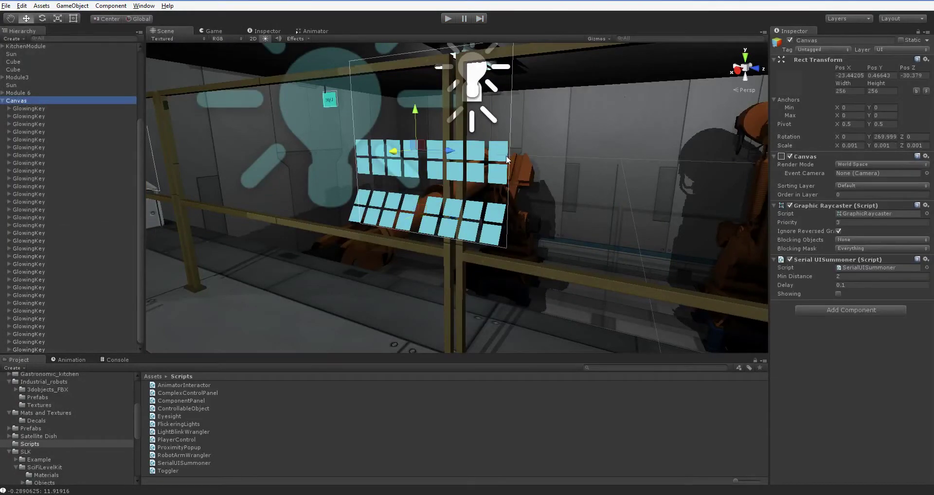
drag(417, 114, 416, 88)
middle_drag(413, 175, 453, 261)
right_drag(358, 287, 469, 296)
middle_drag(420, 278, 530, 281)
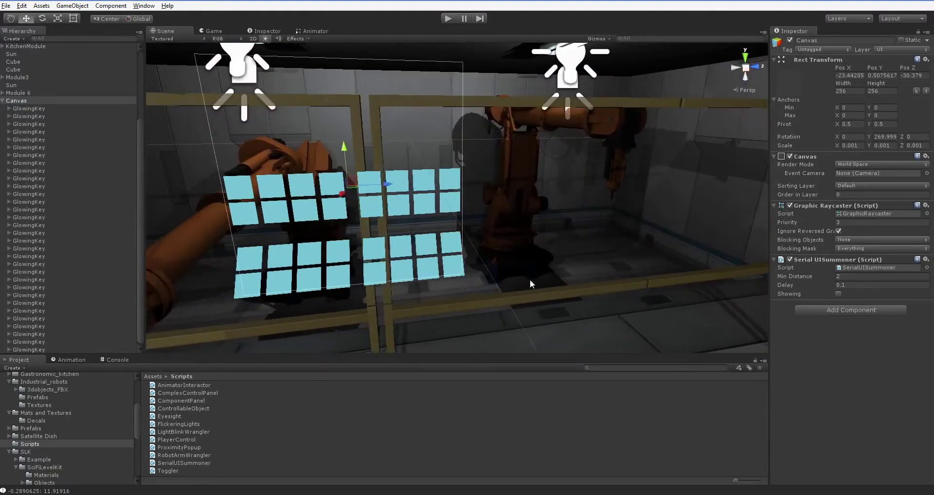
right_drag(530, 281, 479, 280)
middle_drag(479, 280, 489, 294)
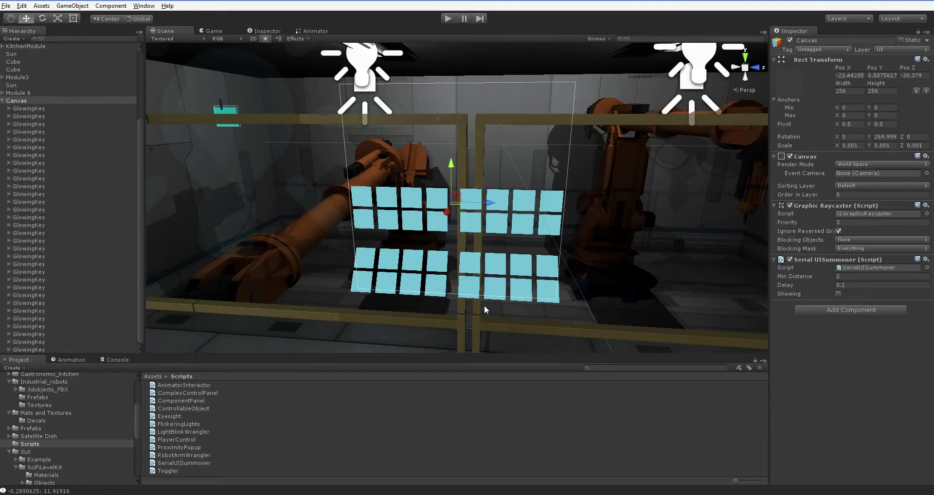
middle_drag(484, 305, 441, 293)
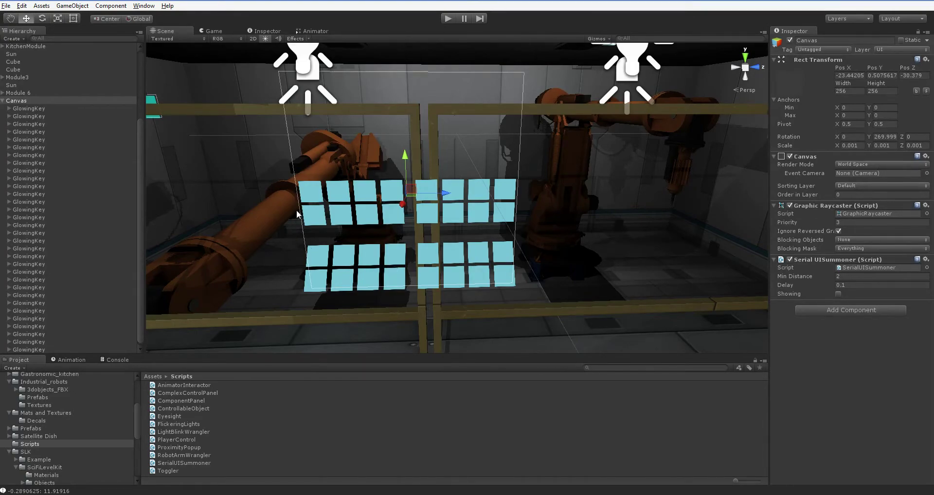
- Duplicate the upper-left GlowingKey and move the copy straight up above the key blocks, to a Top offset of about -40
click(313, 199)
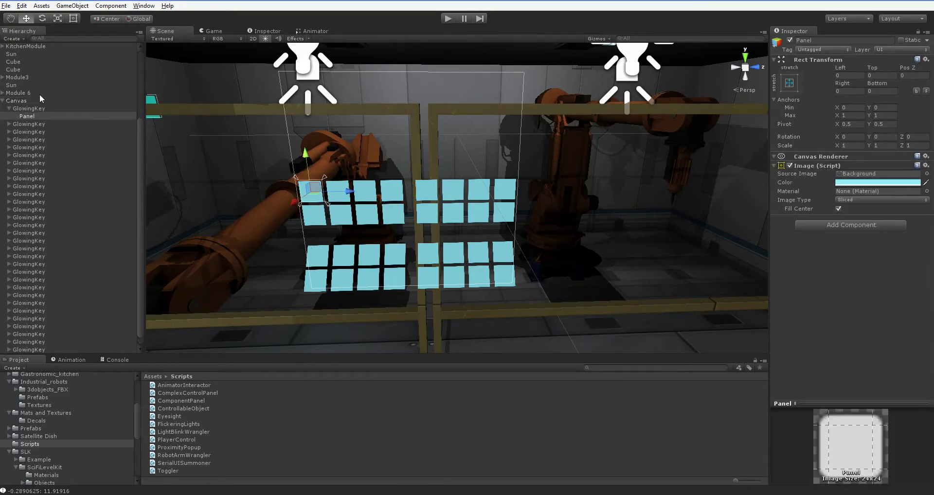
click(44, 109)
middle_drag(351, 179, 370, 182)
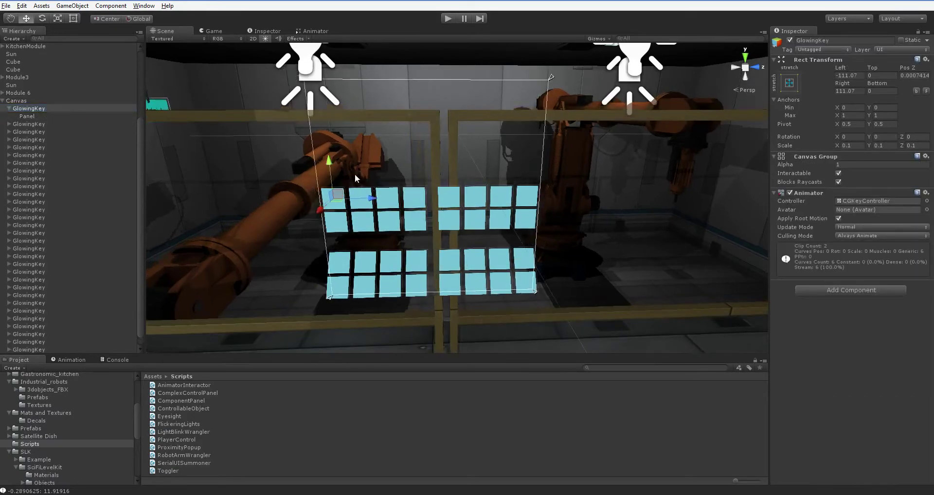
drag(329, 159, 325, 142)
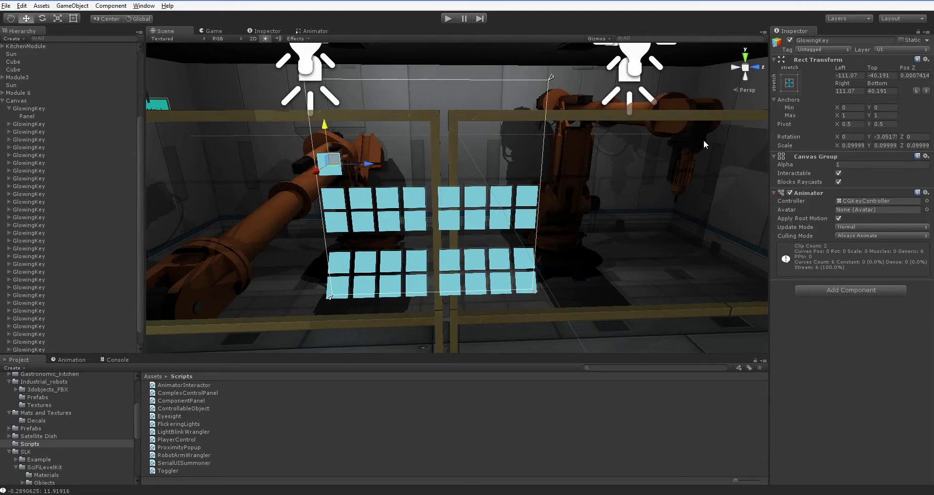
- Set the scale of the copied GlowingKey above the blocks to 0.2 in X, Y and Z
scroll(62, 241, down, 2)
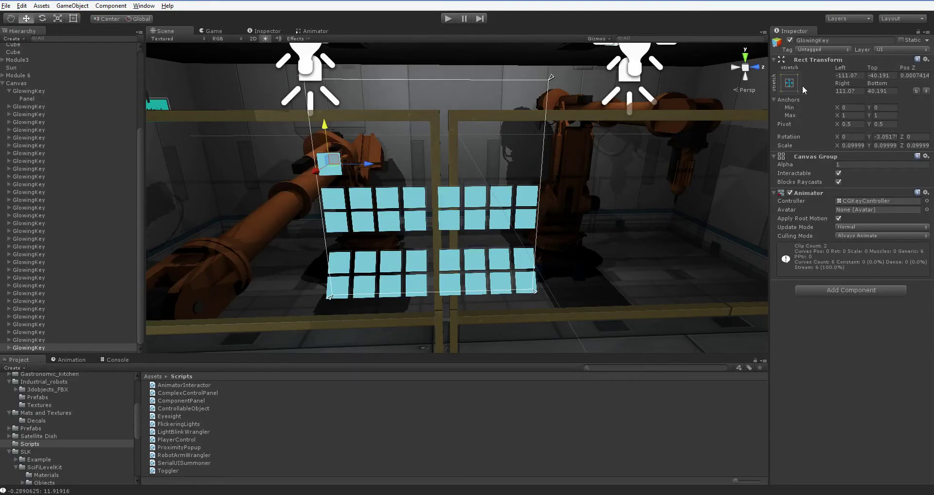
click(853, 145)
text(.)
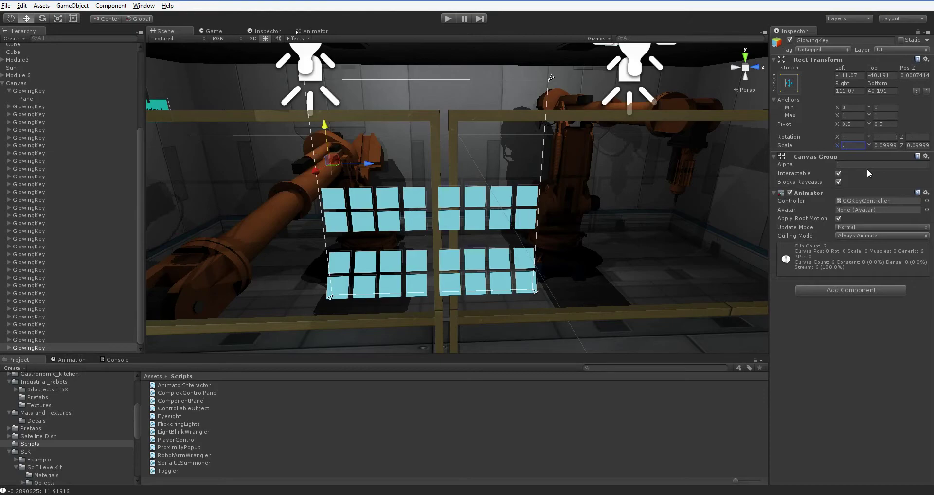
text(2)
key(Tab)
text(.2)
key(Tab)
text(.2)
key(Return)
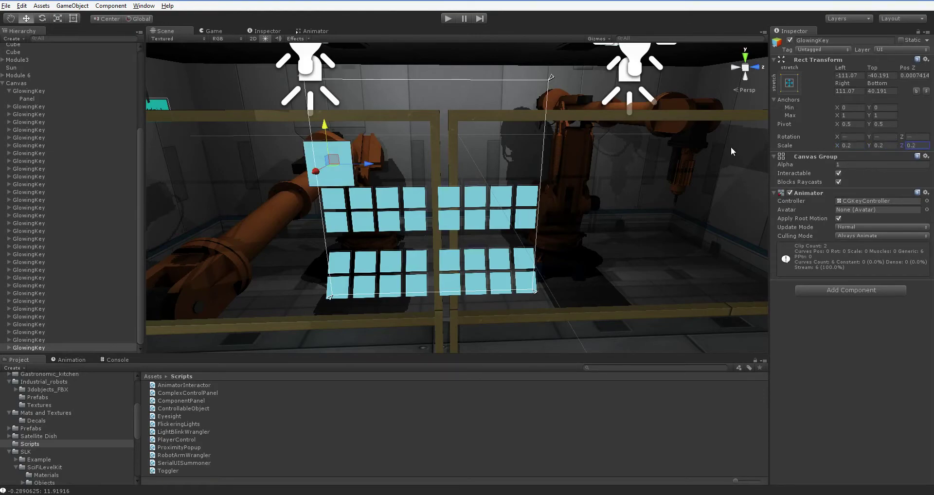
- Nudge the copied GlowingKey sideways to a Left offset of about -91 and set its rotation to 0 on all axes
right_drag(658, 148, 385, 198)
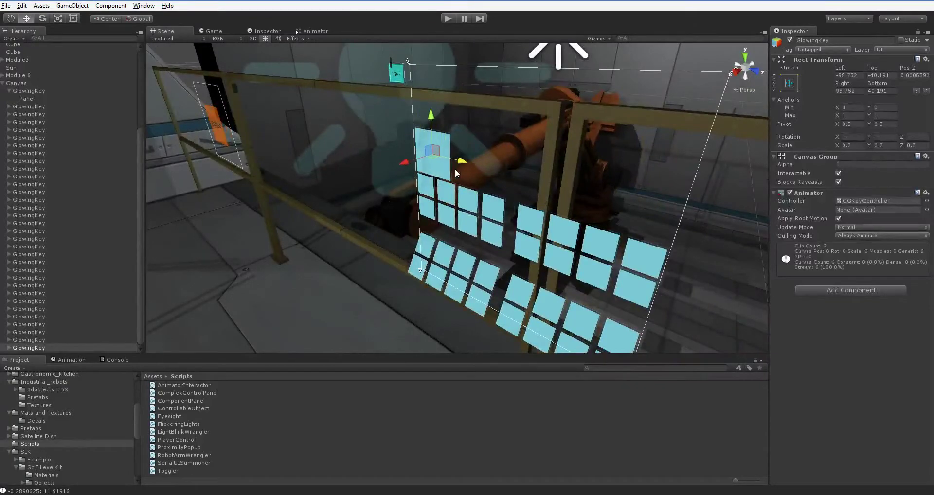
drag(456, 171, 460, 170)
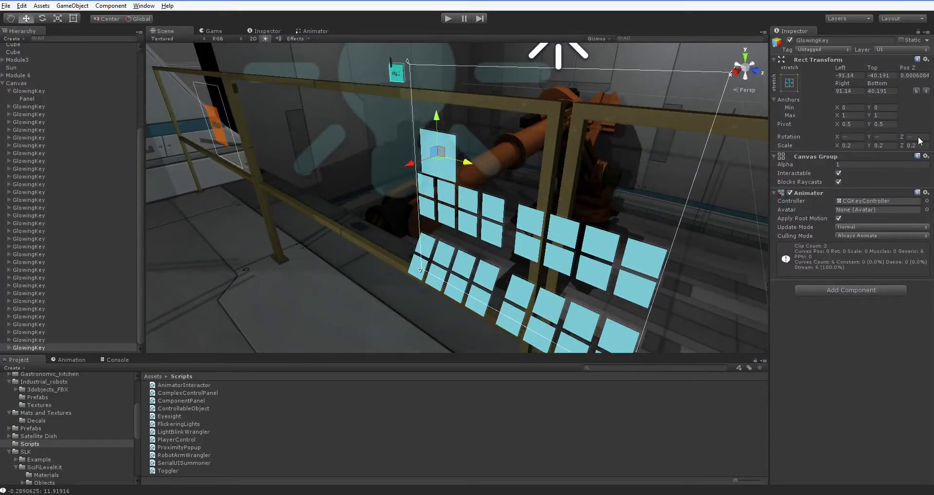
text(0)
key(Tab)
text(0)
- Move the large GlowingKey to a Left offset of about -95.5 and raise it to a Top offset of about -100.9
middle_drag(266, 206, 375, 209)
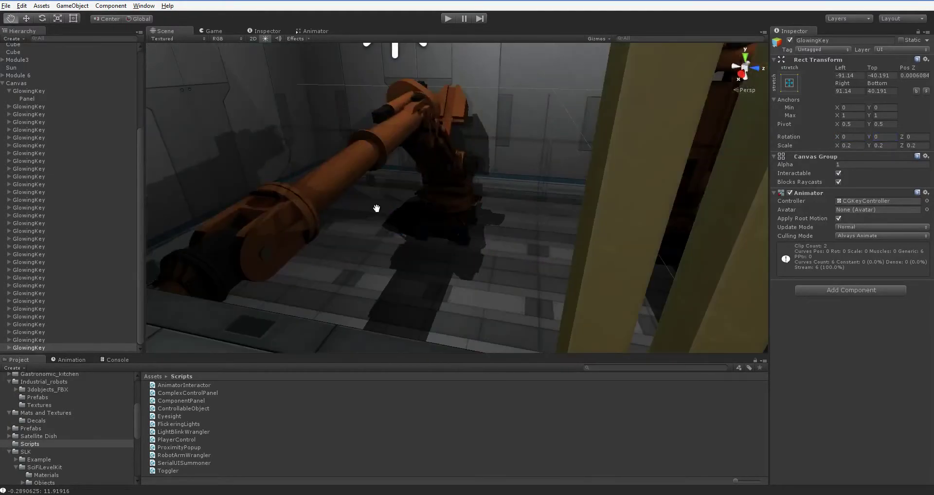
key(f)
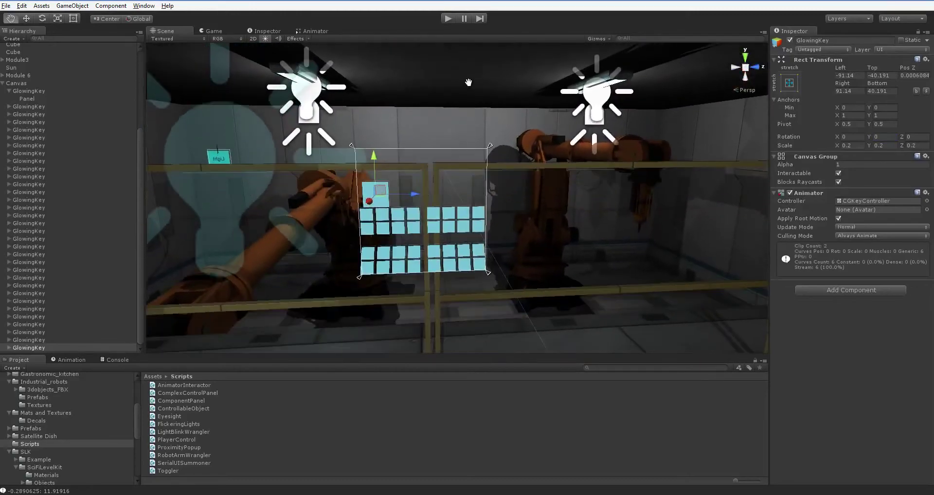
key(w)
drag(422, 188, 419, 188)
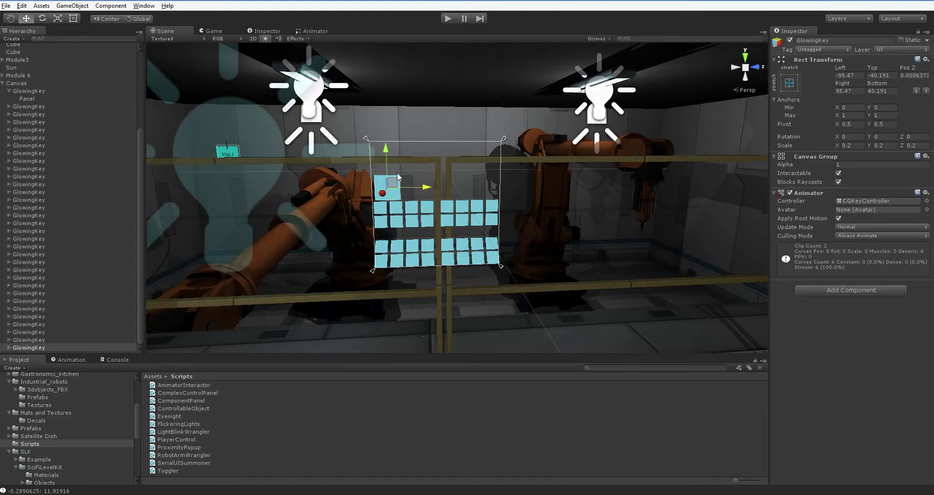
drag(385, 155, 387, 125)
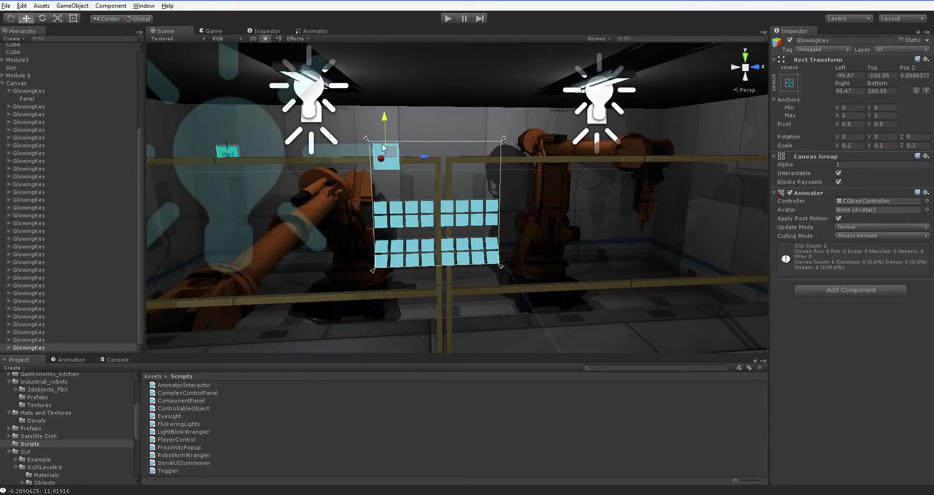
- Create an Animator Controller named CGKeySlideIn in the Anims folder
scroll(81, 422, up, 5)
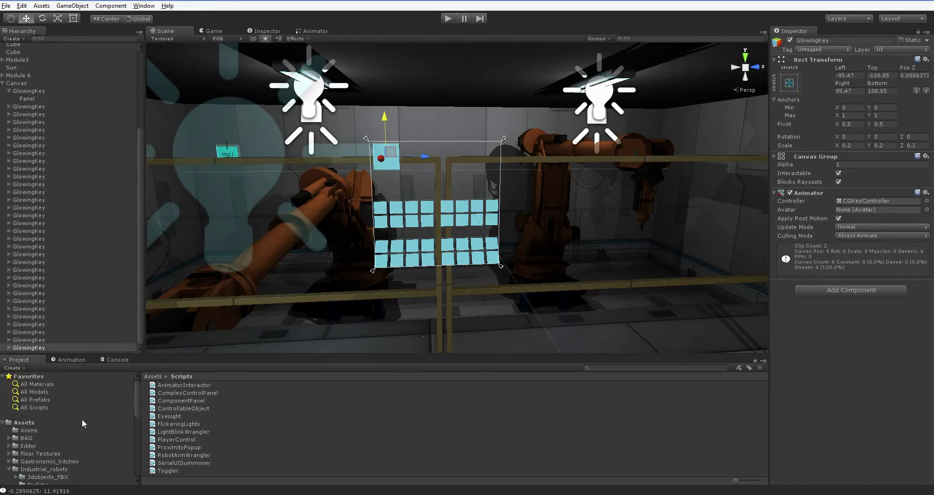
click(41, 429)
right_click(286, 469)
mouse_move(322, 319)
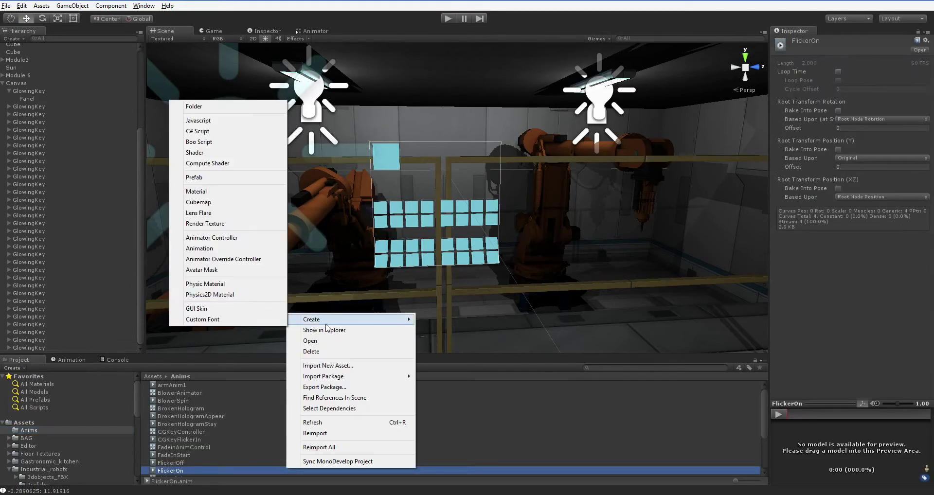
click(246, 238)
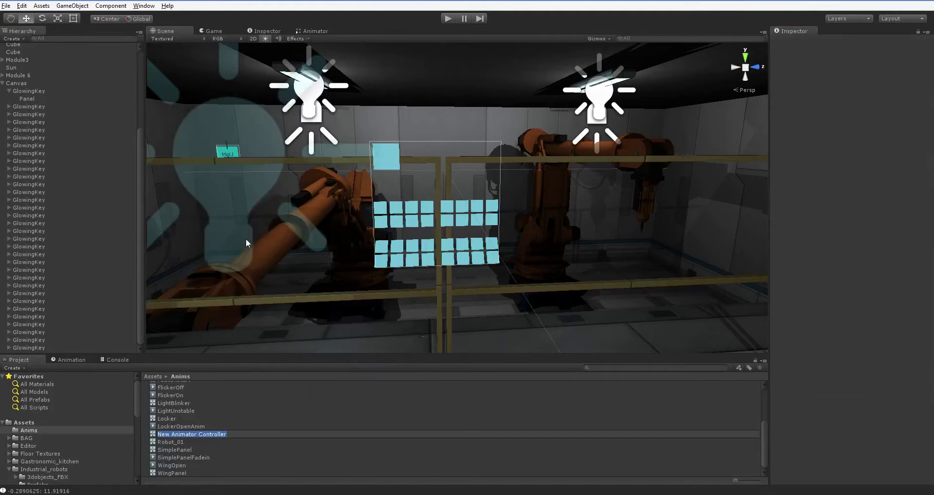
text(CGSlideIn)
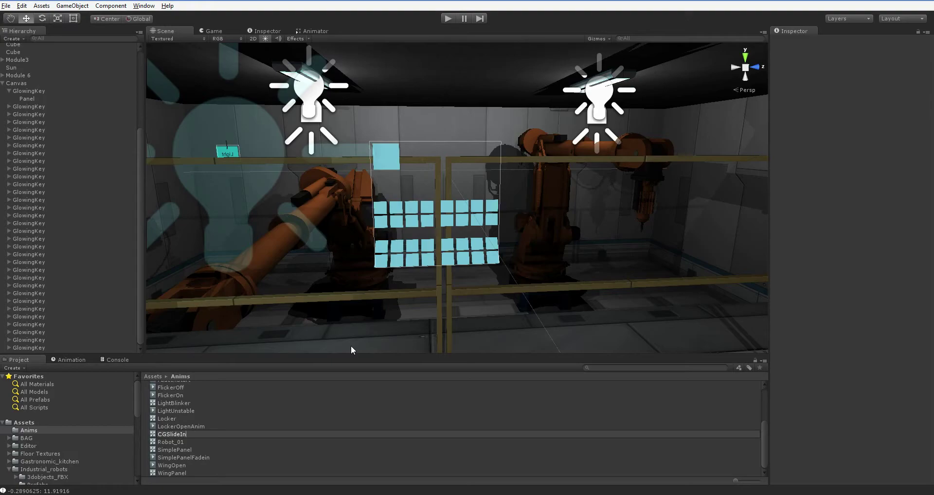
key(Return)
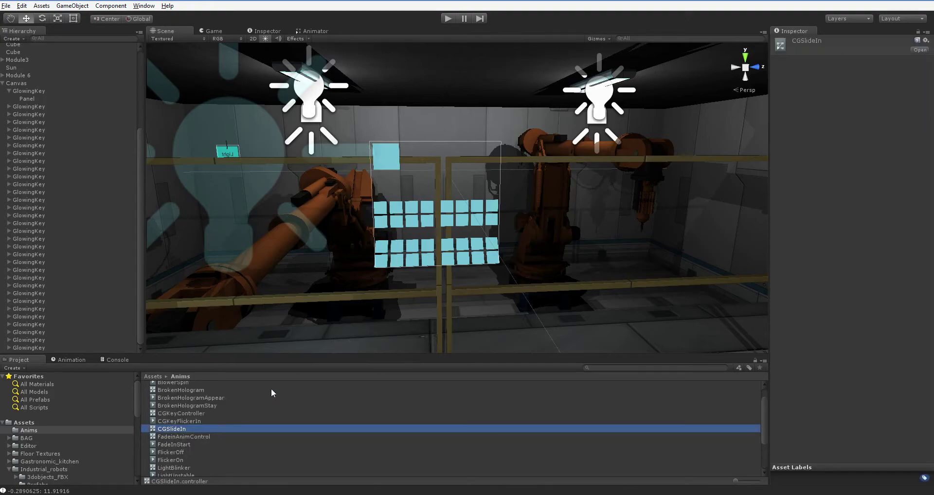
click(177, 428)
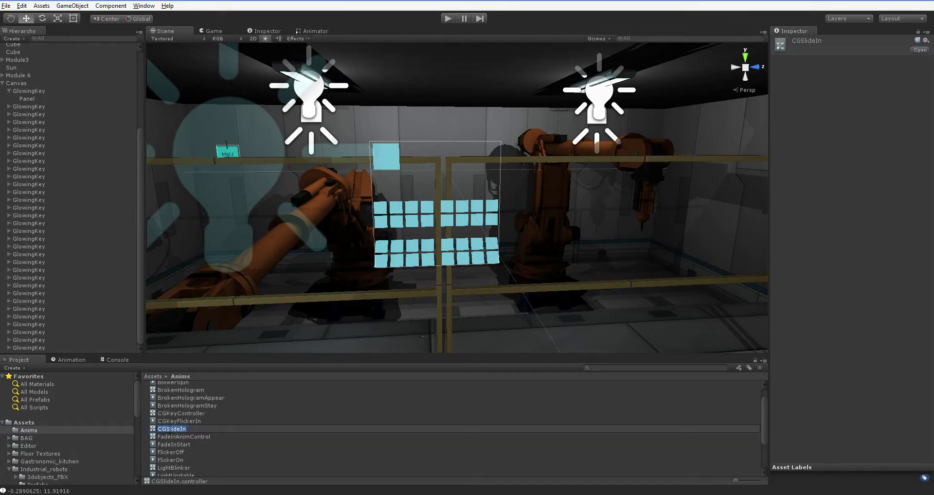
text(Key)
key(Return)
- Rename the large GlowingKey above the blocks to SlidingKey and assign CGKeySlideIn as its Animator controller
click(386, 157)
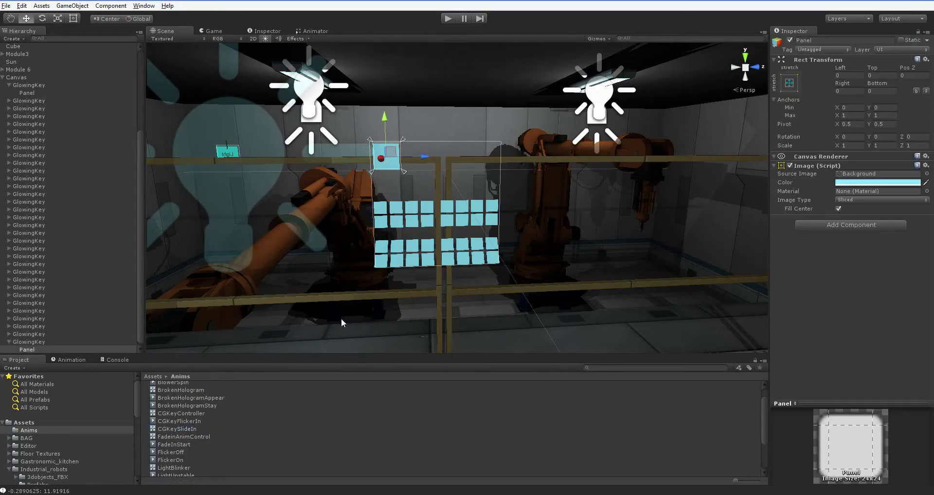
click(30, 342)
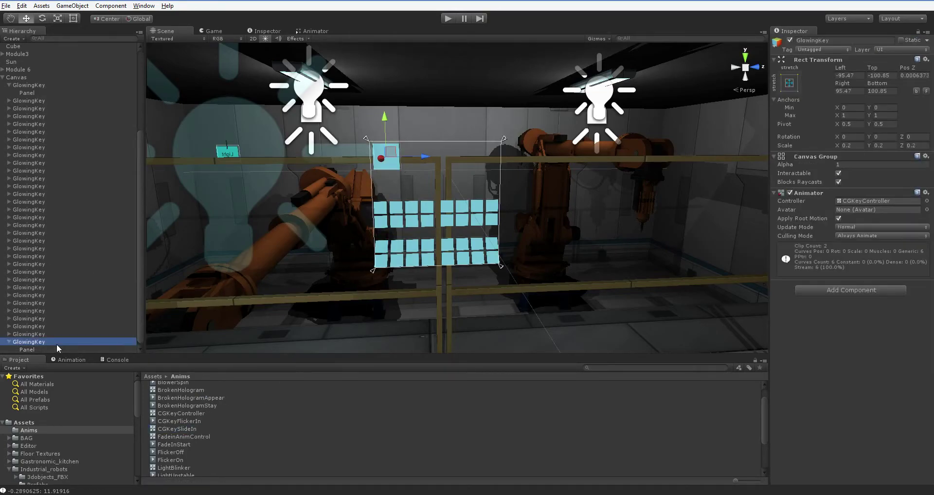
click(811, 40)
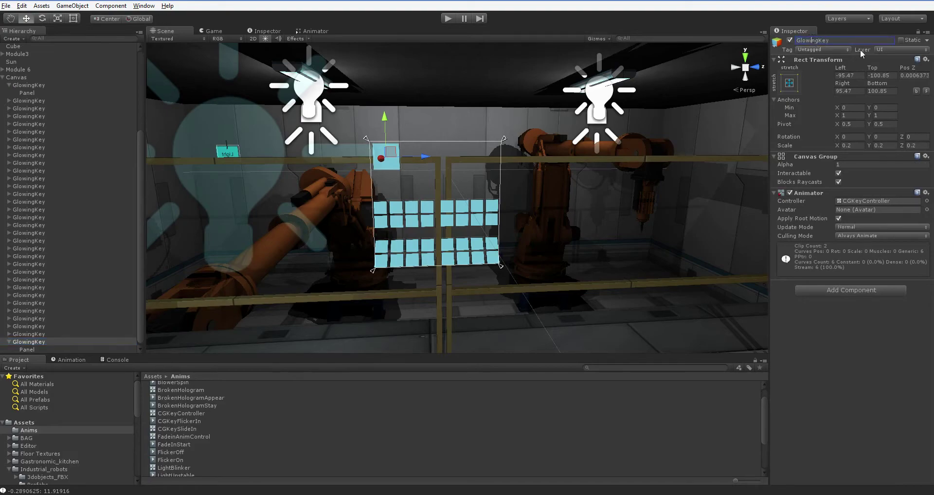
key(shift+Home)
text(Sliding)
key(Return)
drag(177, 427, 897, 203)
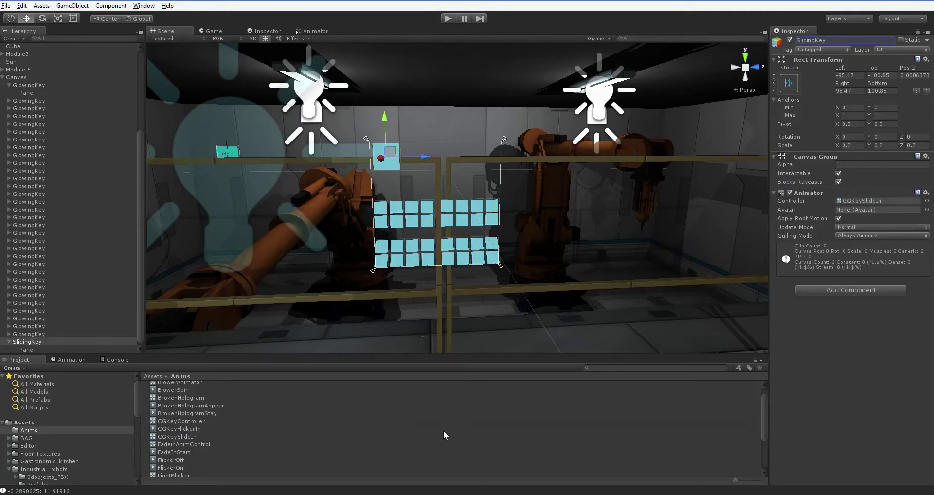
- Create an animation clip named CGKeySlideIn for the SlidingKey in the Anims folder
click(71, 359)
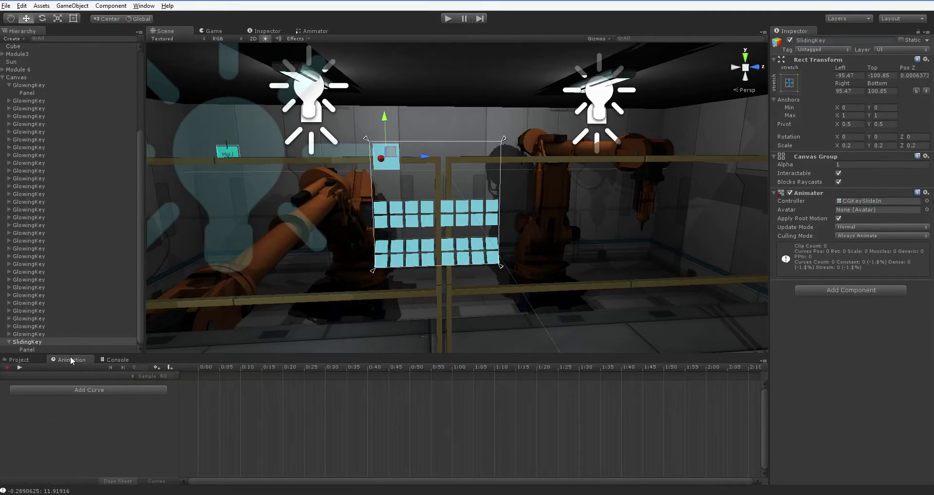
click(17, 368)
text(CGKeySline)
key(BackSpace)
key(BackSpace)
text(deIn)
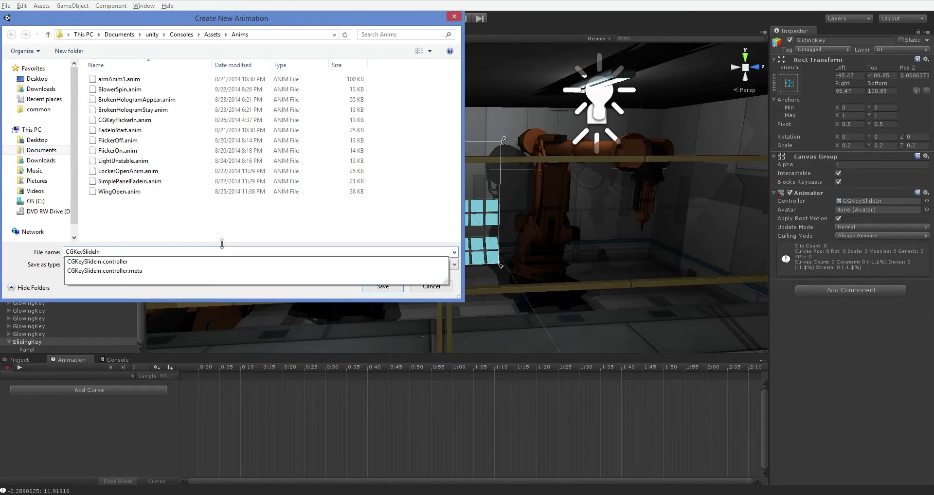
key(Return)
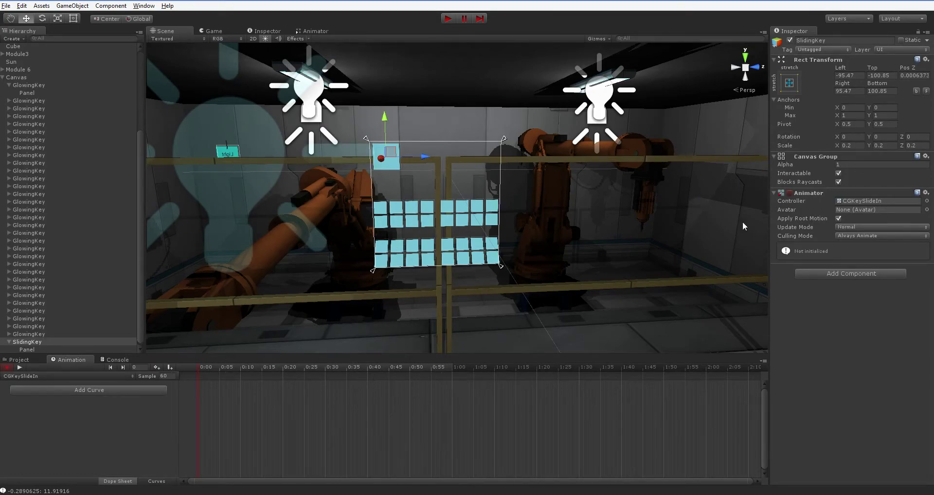
- Key the SlidingKey's Canvas Group at 0:00 with Interactable and Blocks Raycasts off and Alpha 0
click(838, 173)
click(838, 182)
click(851, 164)
text(0)
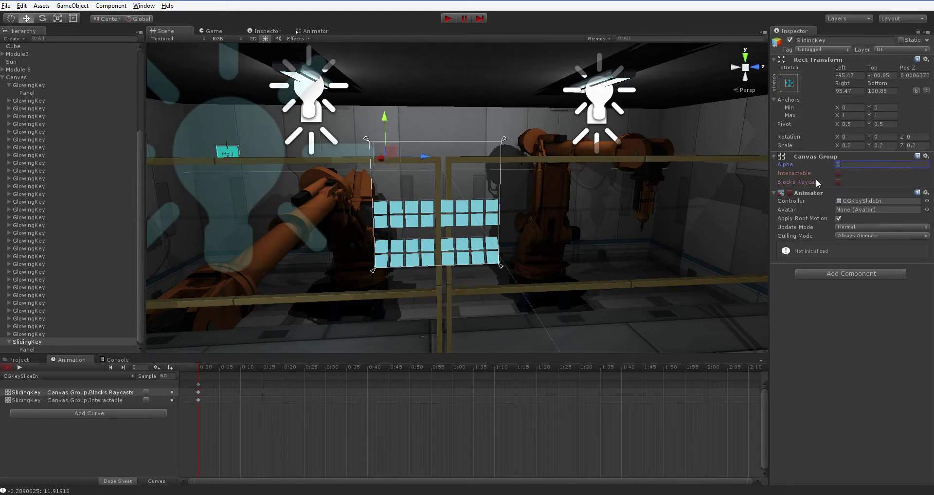
key(Return)
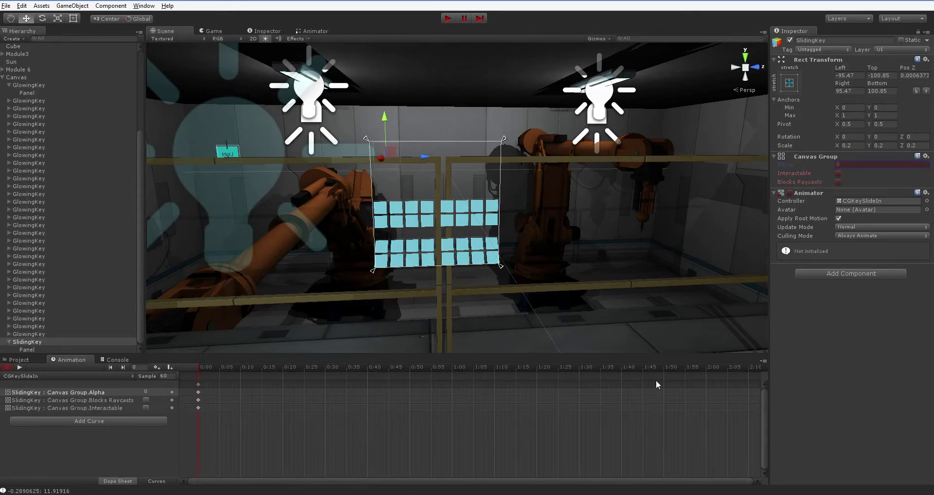
- Key the SlidingKey's Canvas Group at 2:00 with Alpha 1 and both Blocks Raycasts and Interactable on
click(707, 368)
click(839, 164)
text(1)
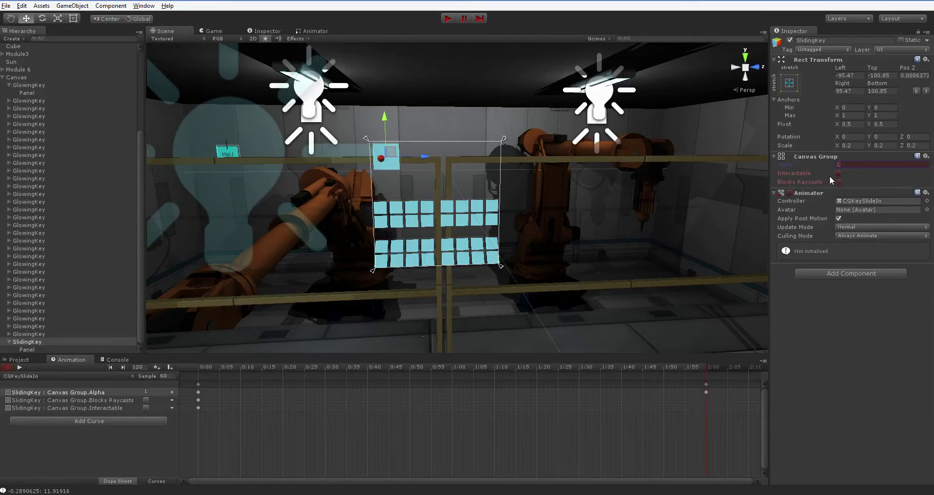
click(838, 182)
click(839, 174)
- Key Interactable and Blocks Raycasts on at 0:30 and scrub through the clip to preview the fade
click(324, 368)
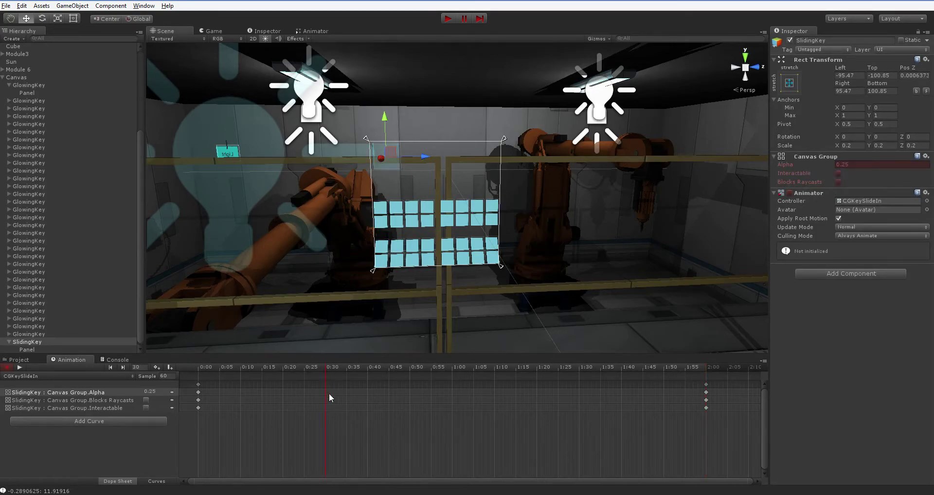
click(838, 173)
click(838, 181)
drag(199, 367, 706, 366)
- Record a vertical Anchored Position keyframe of 100.85 for the SlidingKey at 0:00
right_drag(525, 316, 469, 312)
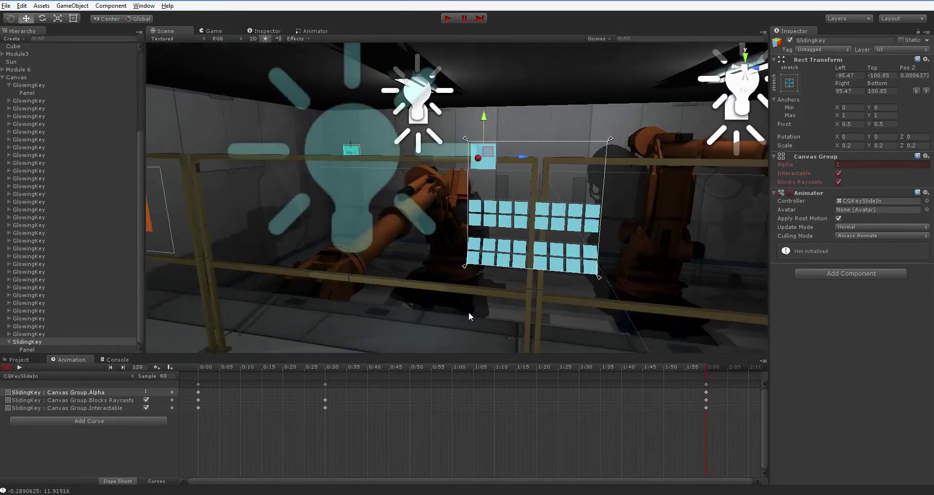
middle_drag(468, 312, 410, 319)
scroll(419, 297, up, 5)
scroll(433, 284, down, 5)
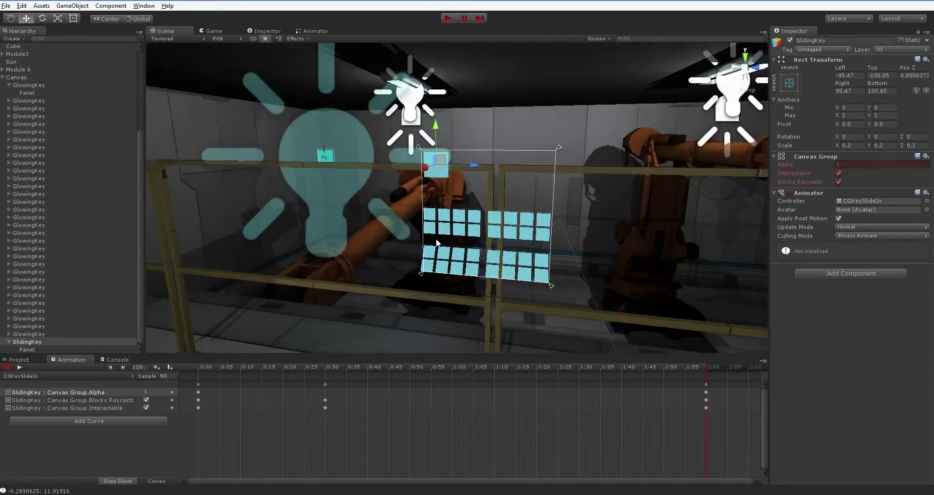
right_drag(436, 238, 340, 308)
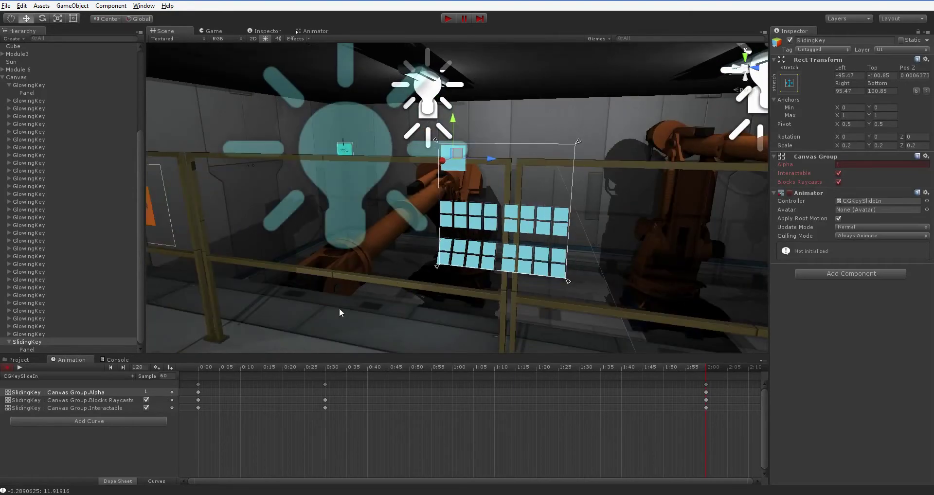
click(200, 366)
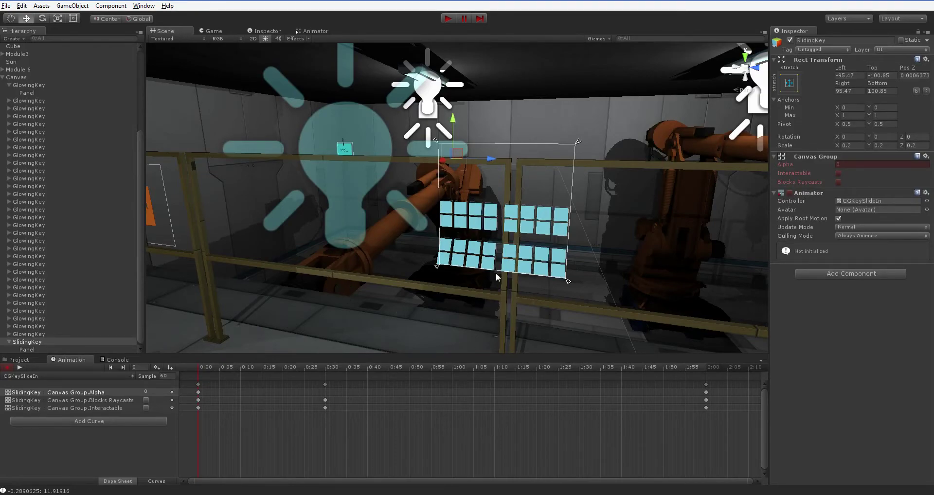
drag(454, 121, 446, 165)
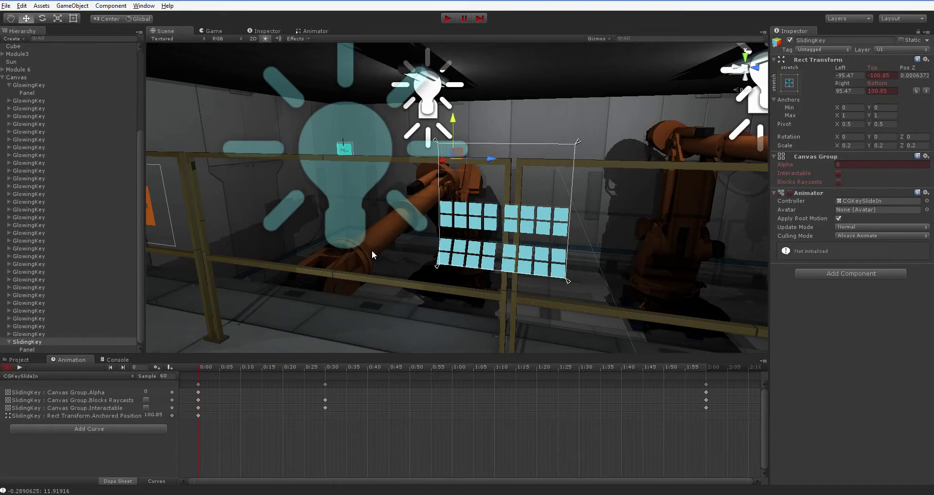
- Set the SlidingKey's Alpha to 1 at 0:30 and scrub from the start to preview the faster fade
right_drag(464, 254, 369, 291)
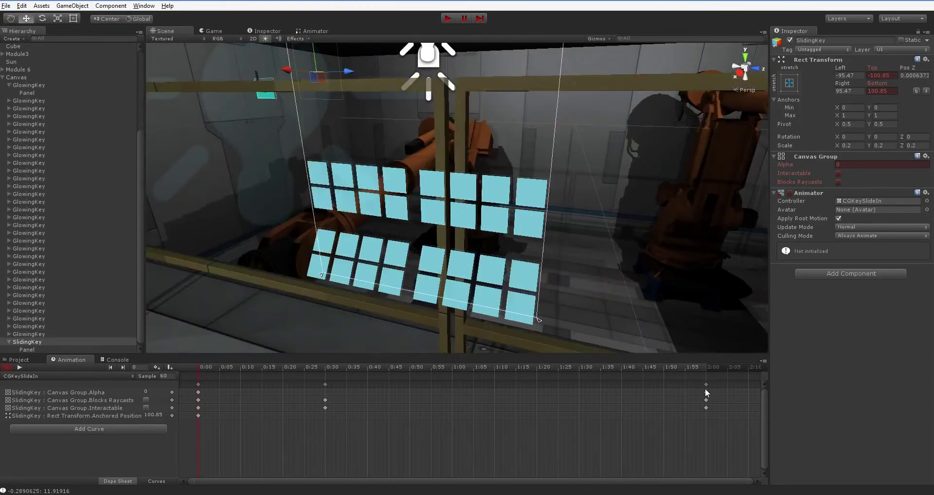
click(707, 375)
right_drag(630, 312, 471, 296)
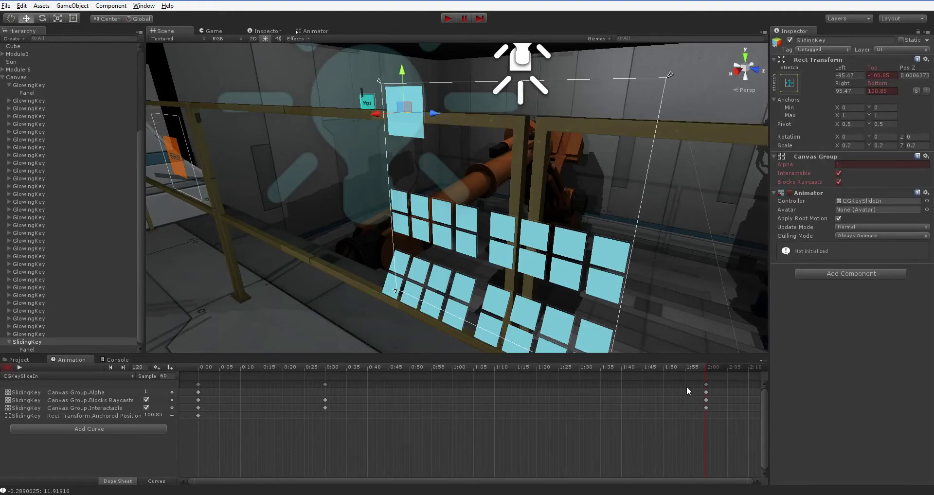
click(706, 384)
click(326, 385)
drag(232, 370, 326, 373)
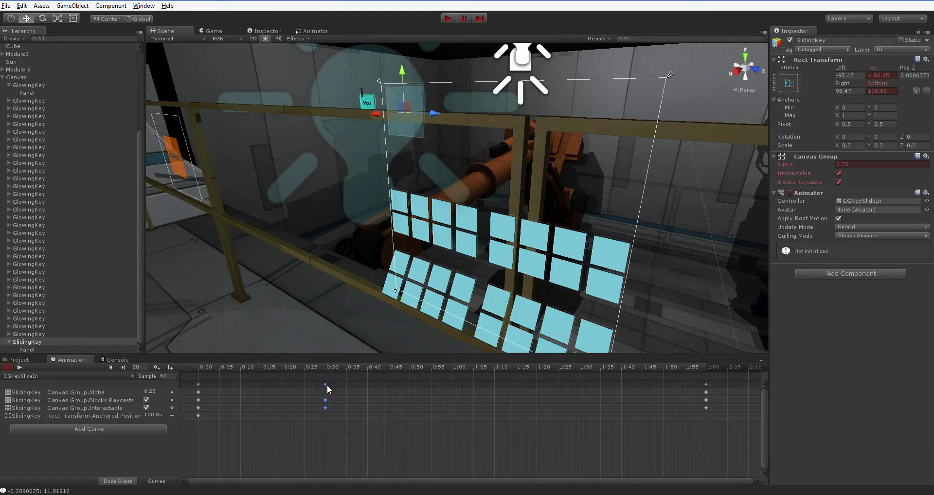
click(849, 165)
text(1)
drag(206, 366, 324, 388)
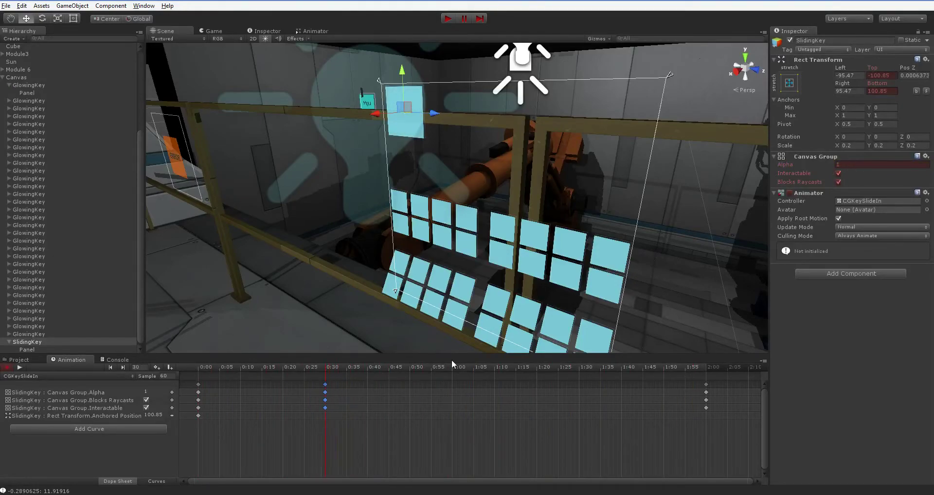
- Key the SlidingKey at 0:30 with Alpha 0.7 and lower it to a vertical Anchored Position of about 41, previewing the slide
click(844, 164)
text(0.7)
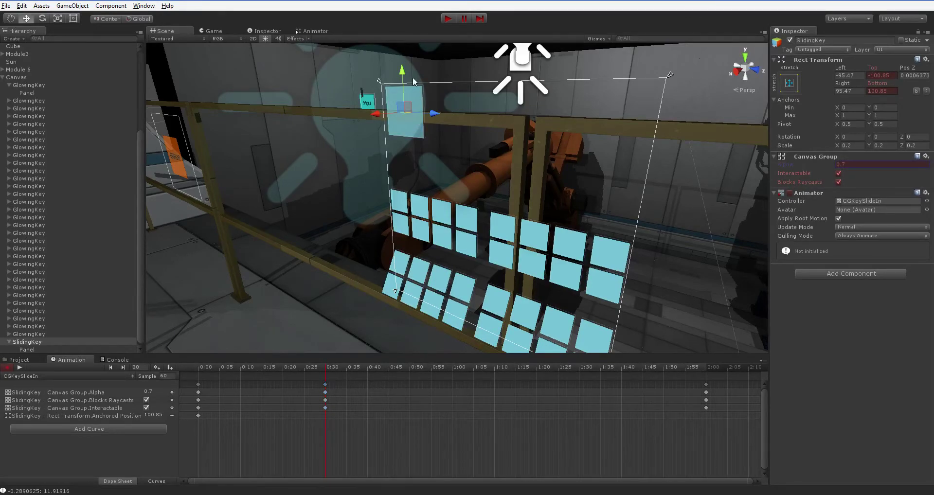
drag(401, 74, 402, 108)
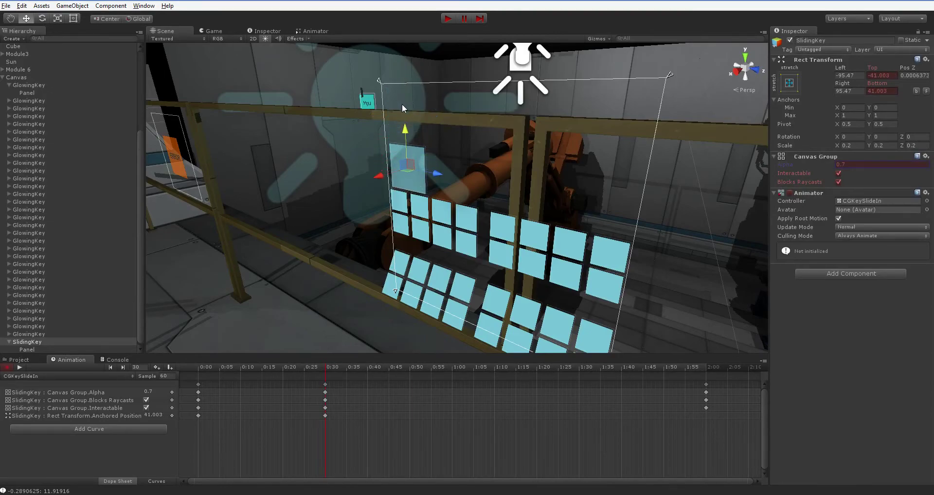
drag(198, 370, 326, 381)
- Pull the SlidingKey forward to a Pos Z of about -31 at 1:00 in the clip
click(451, 365)
mouse_move(377, 176)
mouse_down()
mouse_move(368, 173)
mouse_move(373, 181)
mouse_up()
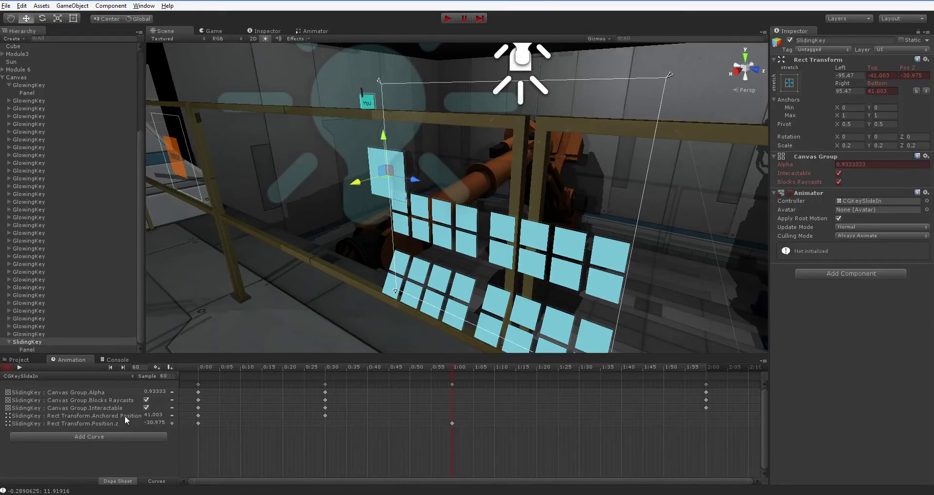
- Move the SlidingKey's first Position.z keyframe to 0:30 and scrub from the start to 1:00 to preview the delayed forward motion
mouse_move(200, 367)
mouse_down()
mouse_move(449, 369)
mouse_move(189, 364)
mouse_up()
click(198, 423)
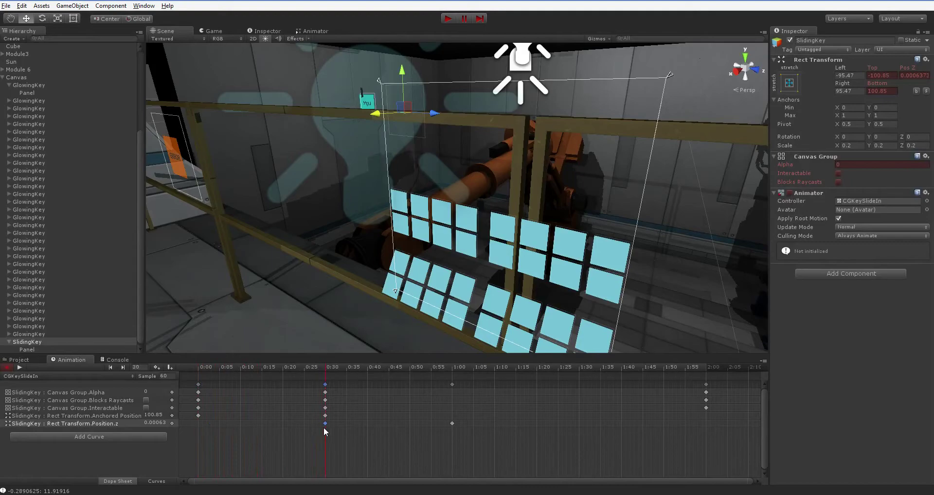
drag(200, 370, 453, 381)
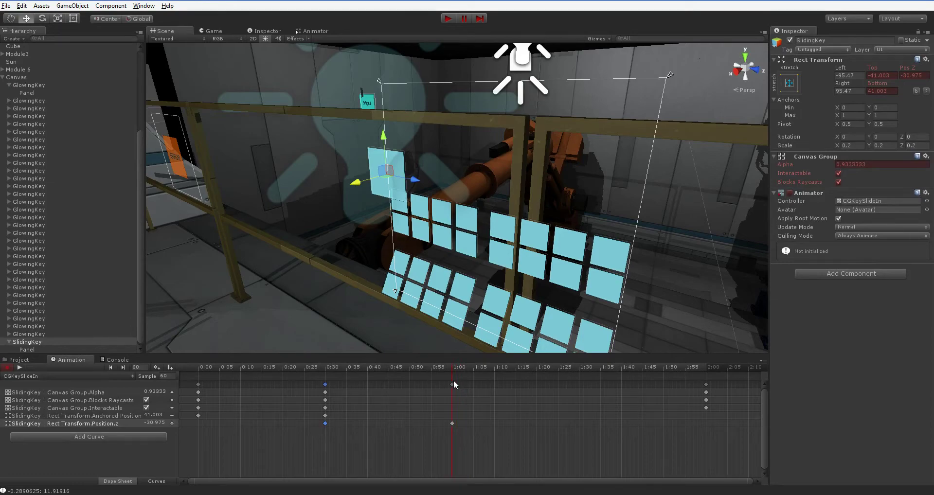
- Record a Rotation keyframe of 0 for the SlidingKey at 1:00, undoing the trial tilt
click(42, 18)
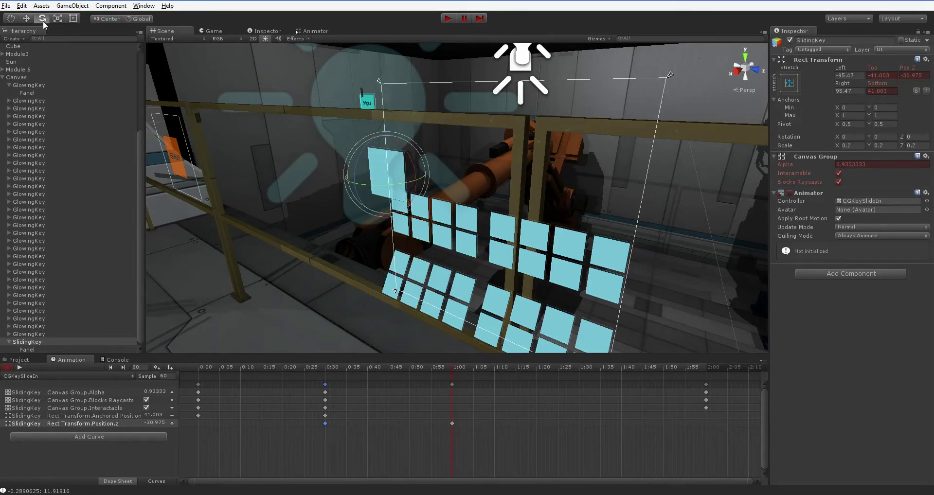
middle_drag(328, 196, 349, 197)
right_drag(349, 197, 383, 210)
middle_drag(382, 210, 392, 212)
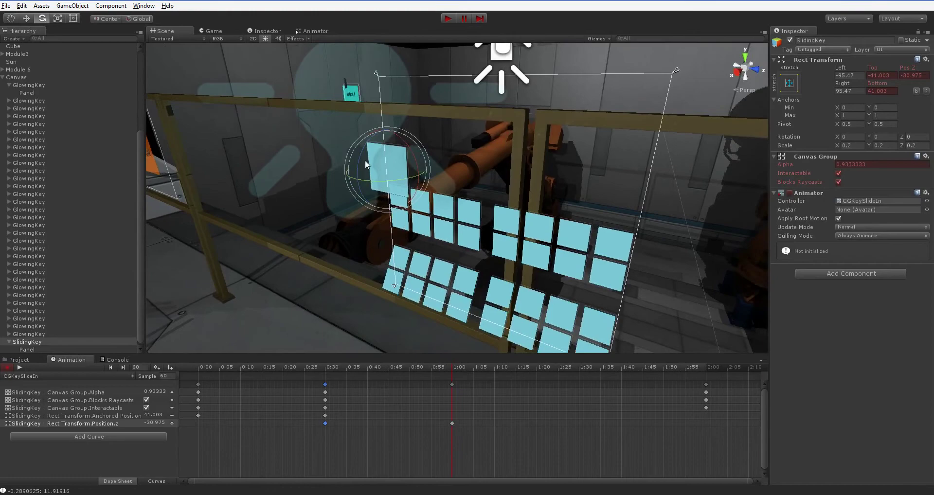
ctrl+drag(361, 148, 361, 158)
key(ctrl+z)
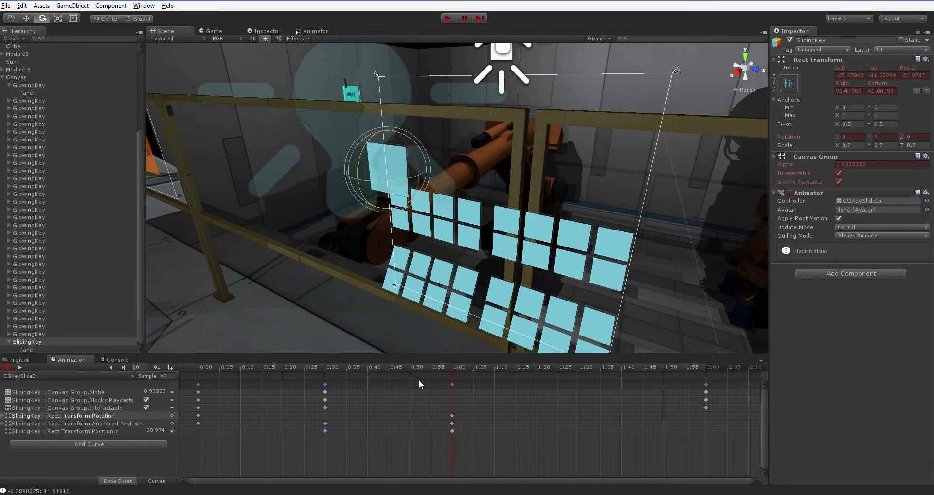
- Correct the SlidingKey's X Rotation to 0 at the 0:00 keyframe
drag(206, 372, 193, 407)
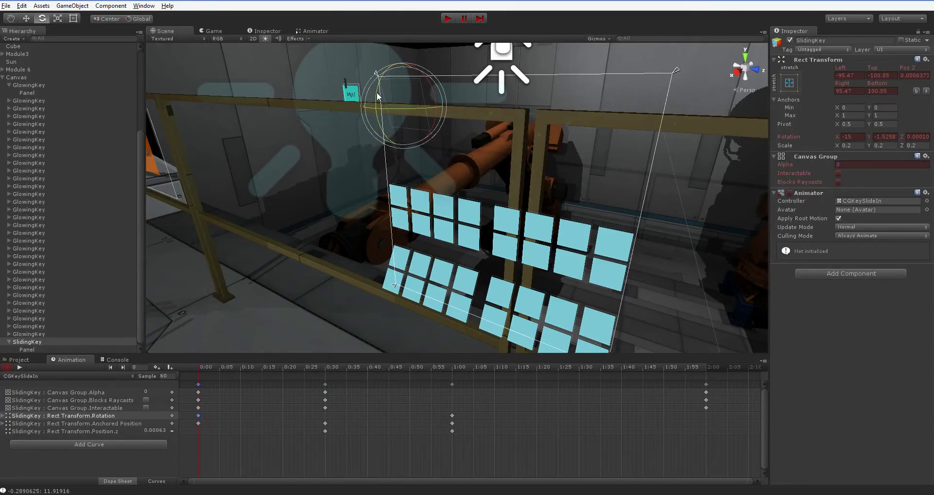
drag(380, 92, 384, 86)
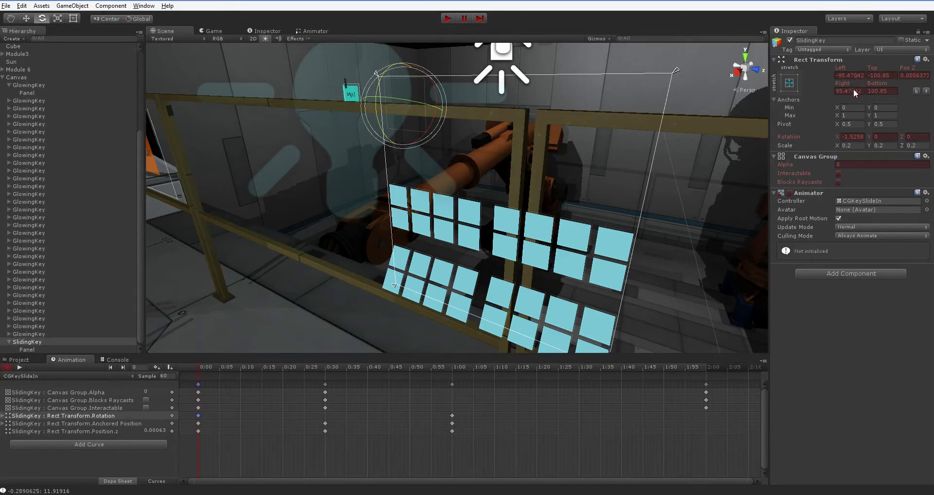
click(859, 138)
text(0)
- Tilt the SlidingKey to an X Rotation of -30 at 1:30 and key all its animated properties there
drag(202, 371, 461, 389)
drag(542, 373, 580, 371)
drag(358, 162, 356, 176)
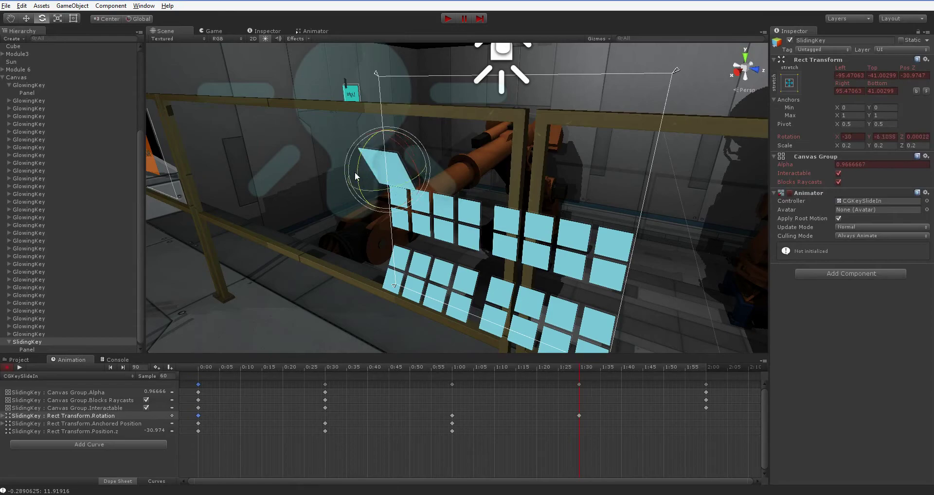
drag(442, 372, 580, 385)
click(579, 385)
- Move the SlidingKey to a Pos Z of about -15 at 2:00 and play the clip to preview it
click(707, 372)
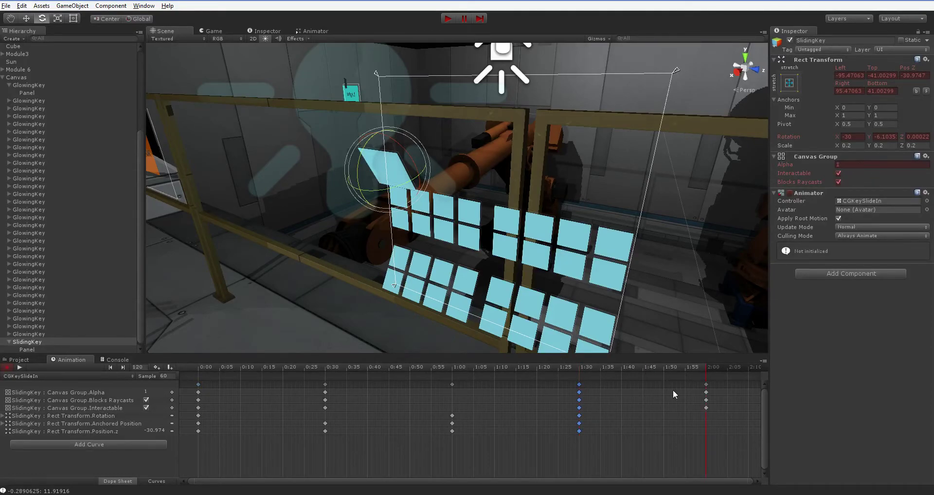
click(26, 19)
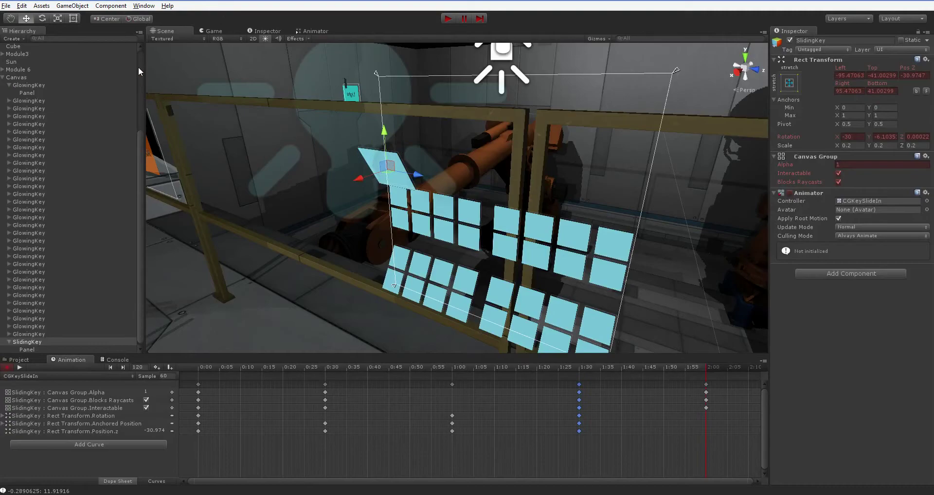
right_drag(414, 224, 376, 157)
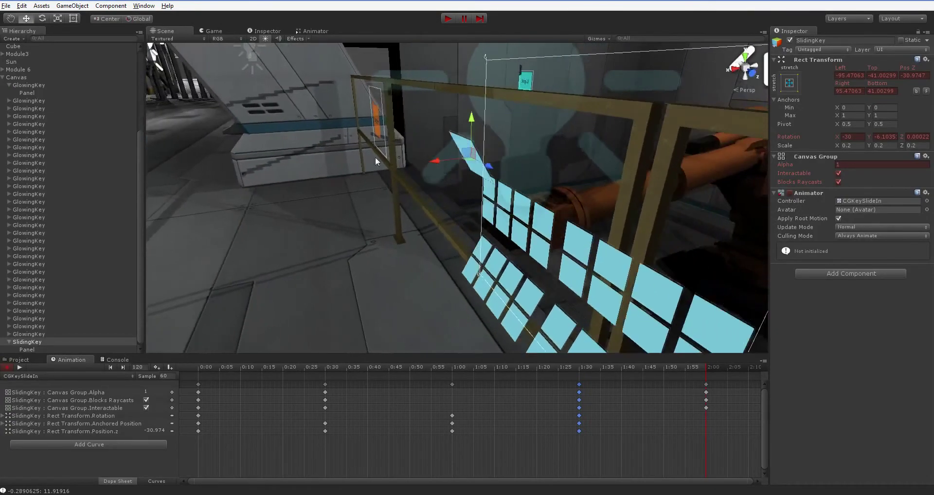
drag(428, 162, 470, 130)
right_drag(471, 131, 513, 136)
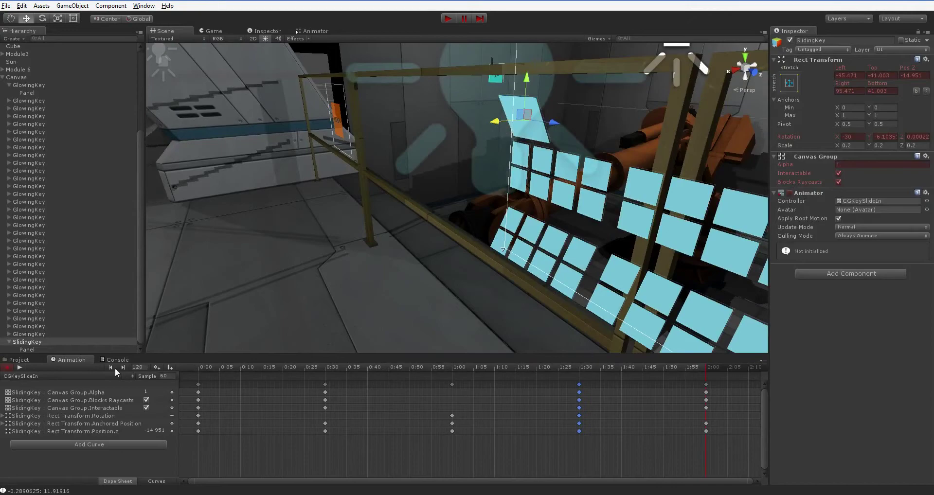
click(20, 367)
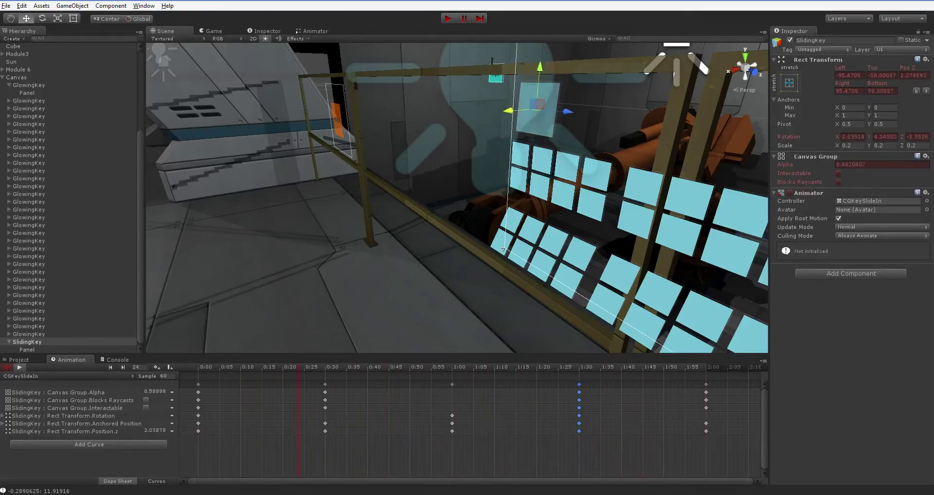
- Stop the preview, display the SlidingKey's Rotation curves and try breaking the tangents of the key at 1:00
click(161, 482)
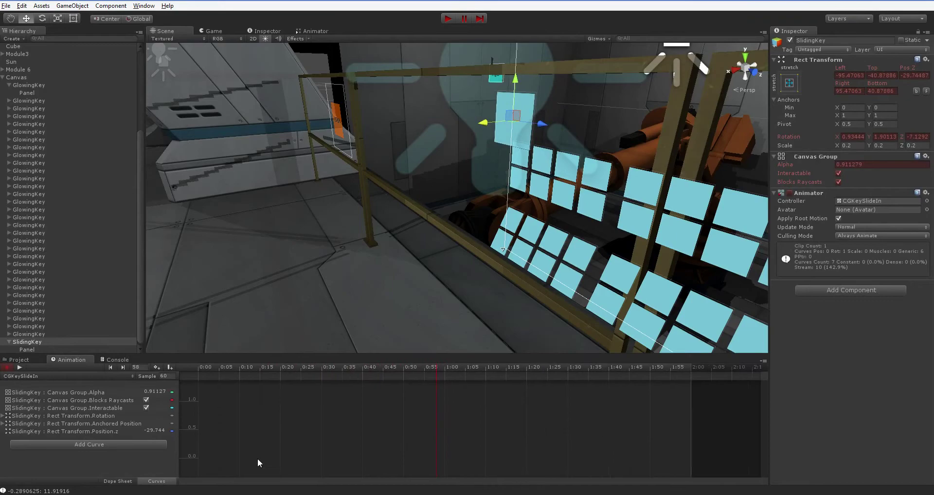
click(74, 415)
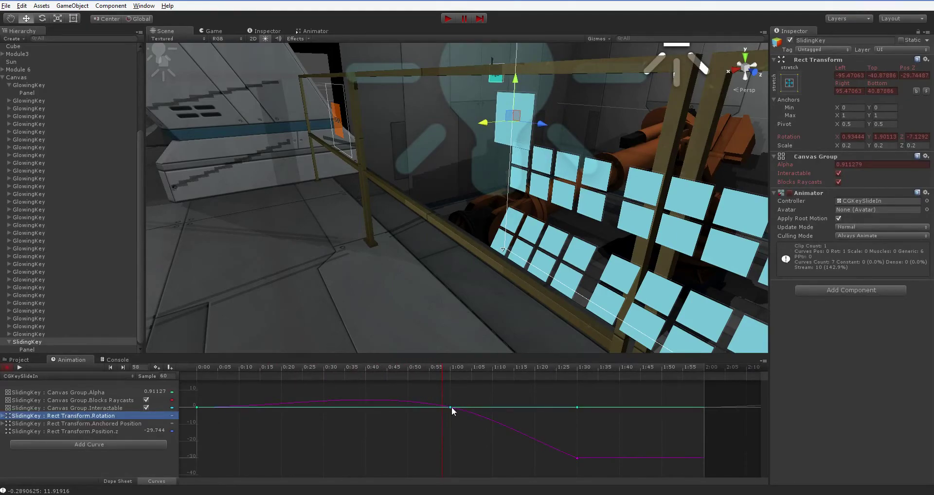
right_click(450, 406)
click(475, 364)
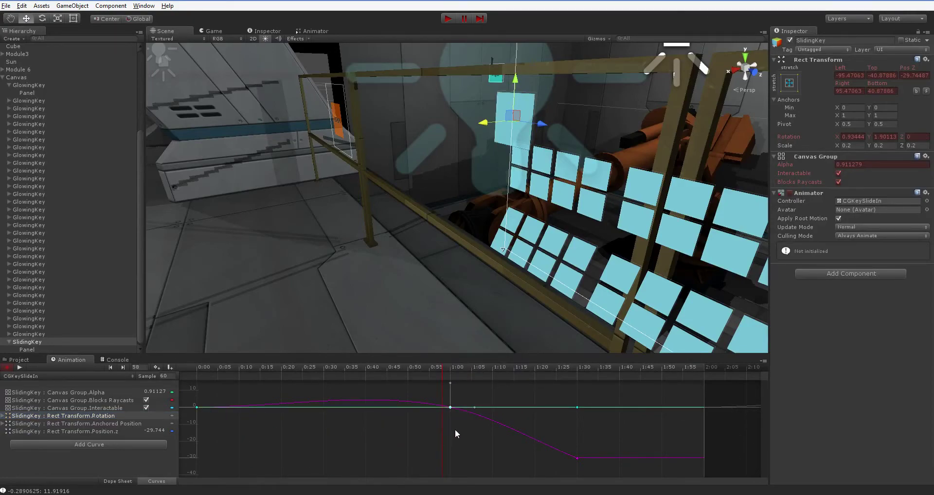
mouse_move(569, 449)
middle_down()
mouse_move(552, 445)
mouse_move(572, 448)
middle_up()
- Break the tangents of the vertical Anchored Position key at 0:30 and flatten the curve after it
click(99, 423)
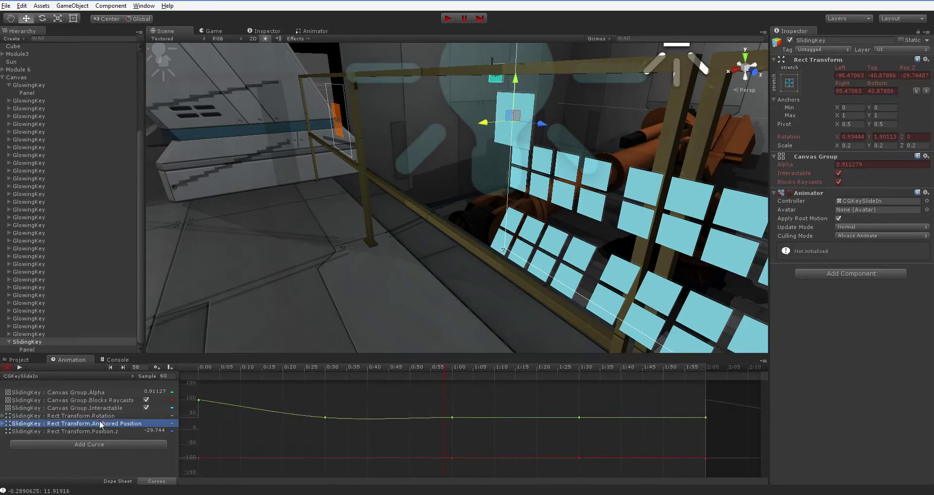
click(325, 417)
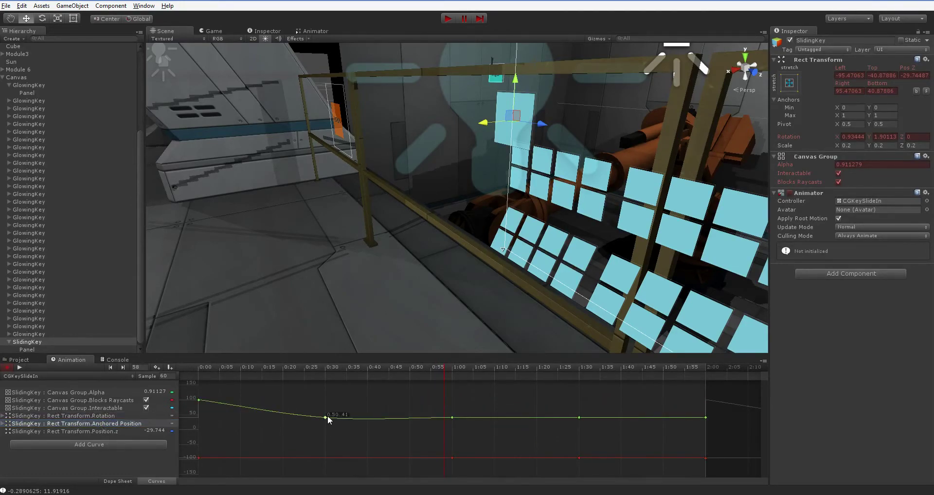
right_click(325, 418)
click(324, 420)
right_click(326, 418)
click(357, 376)
drag(345, 413, 312, 445)
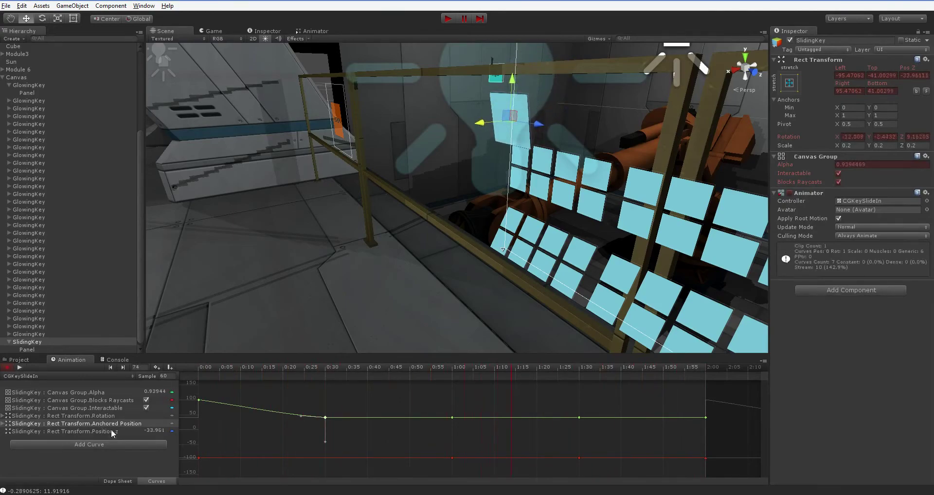
- Return to the Rotation curves and try to reshape the 1:00 key with broken tangents
click(112, 416)
click(452, 407)
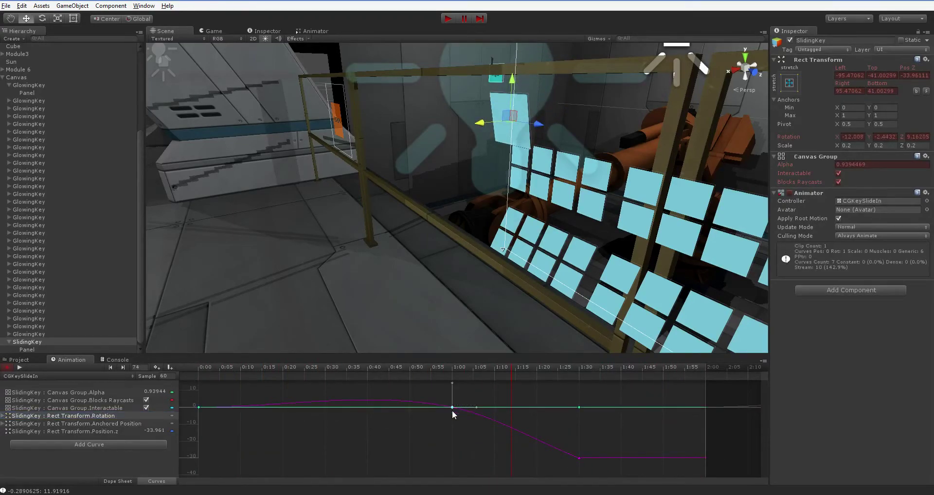
right_click(452, 409)
click(477, 366)
drag(452, 383, 461, 455)
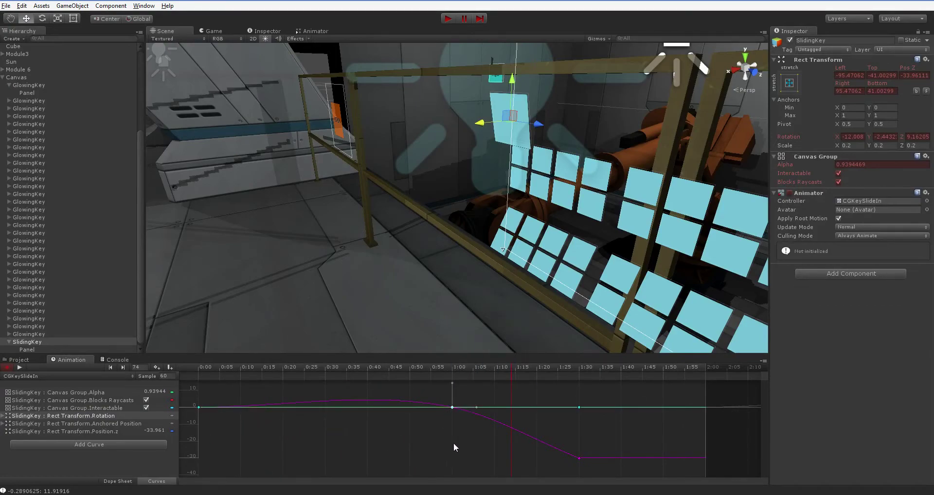
- Break the X Rotation key's tangents at 1:00, keeping the curve flat before it and dropping steeply after it
scroll(454, 442, up, 3)
middle_drag(446, 412, 431, 417)
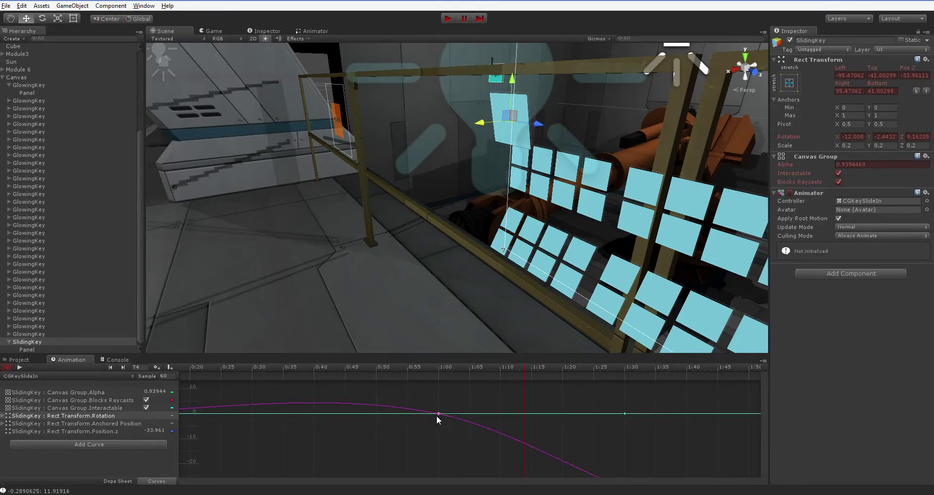
right_click(437, 418)
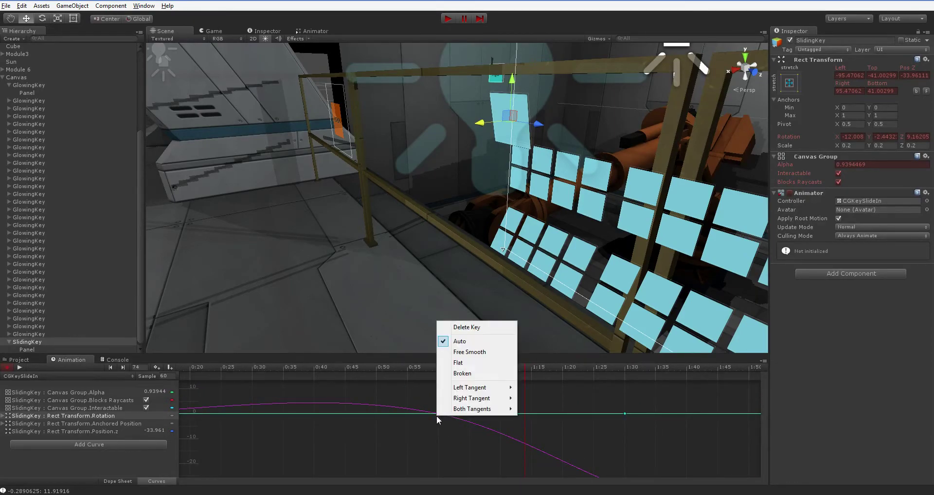
click(482, 374)
drag(419, 409, 447, 437)
key(f)
drag(455, 423, 445, 440)
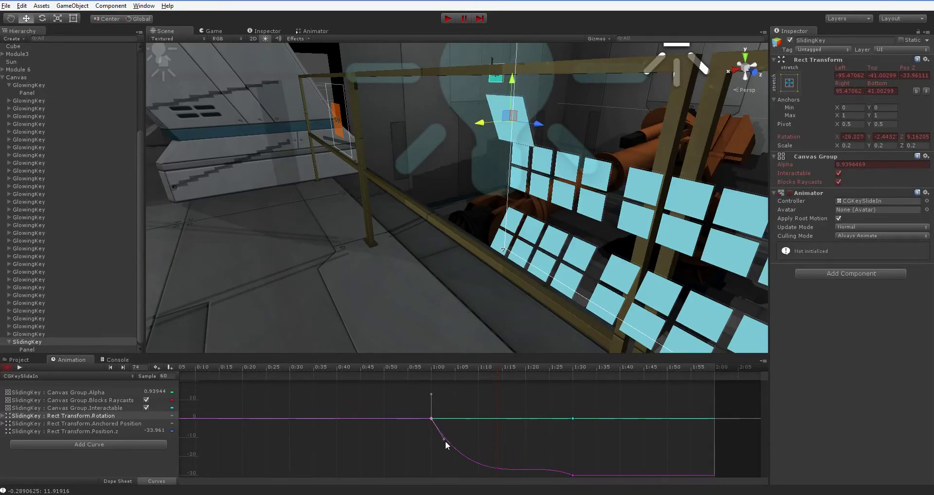
- Preview the clip, then straighten the X Rotation curve's descent between 1:00 and 1:30
click(21, 364)
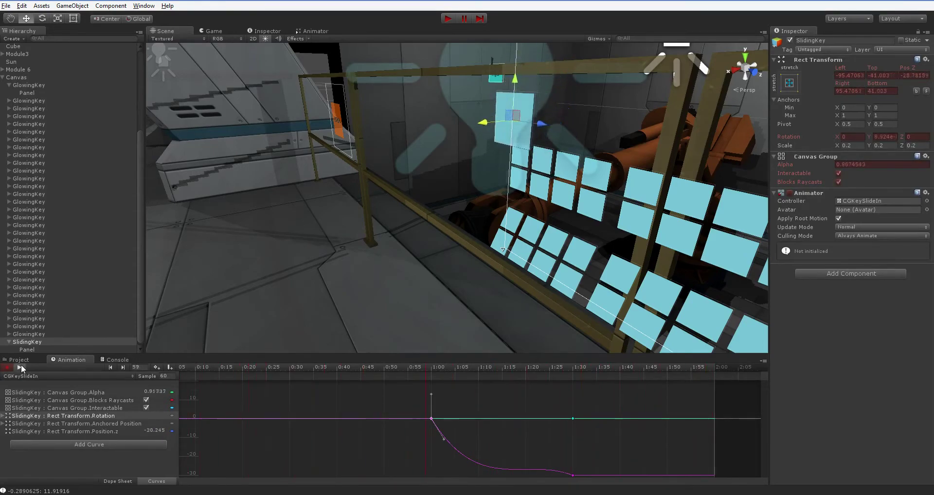
click(20, 368)
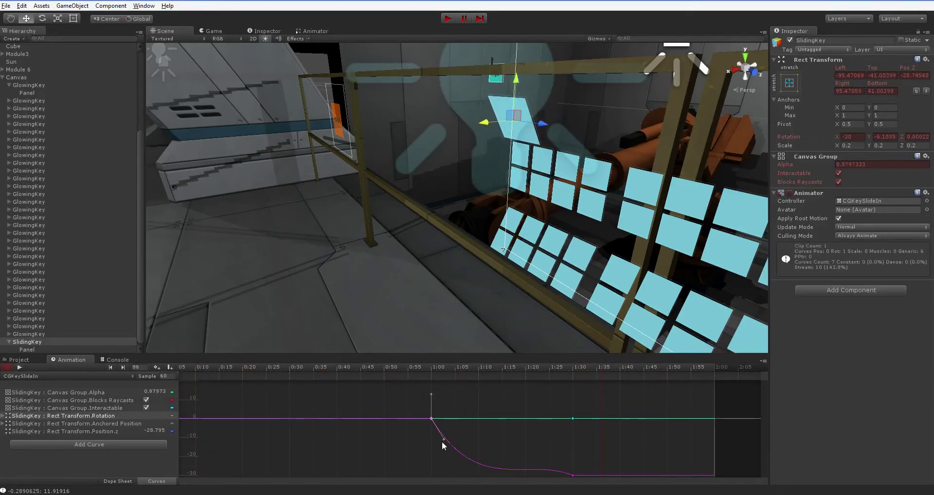
drag(442, 442, 462, 433)
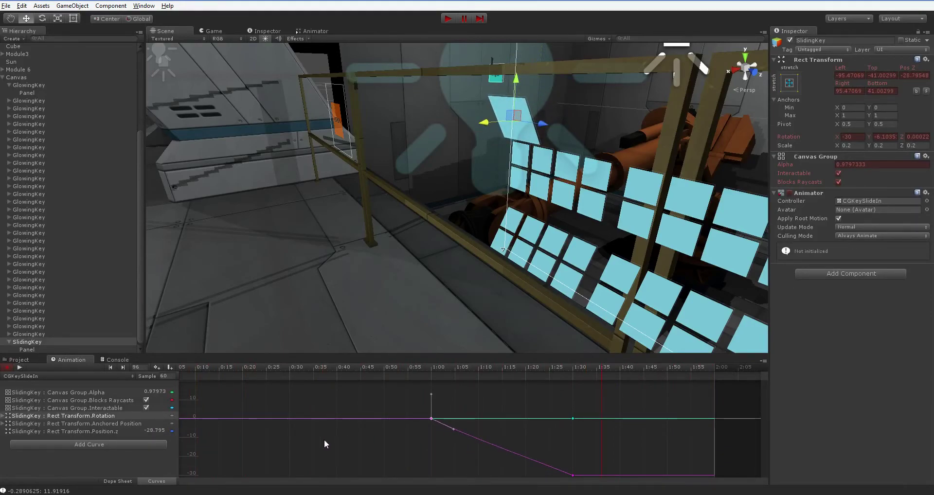
scroll(313, 436, down, 4)
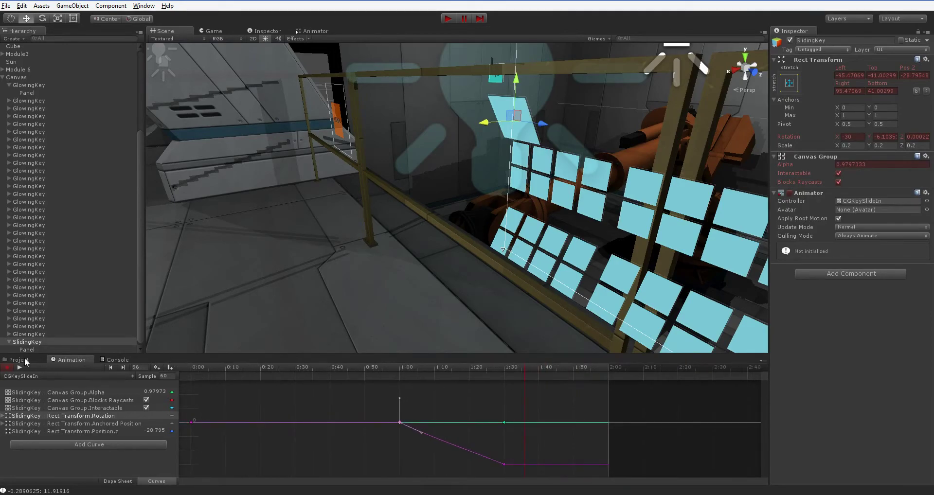
- Frame the SlidingKey in the scene and turn off animation recording for CGKeySlideIn
click(19, 360)
double_click(32, 343)
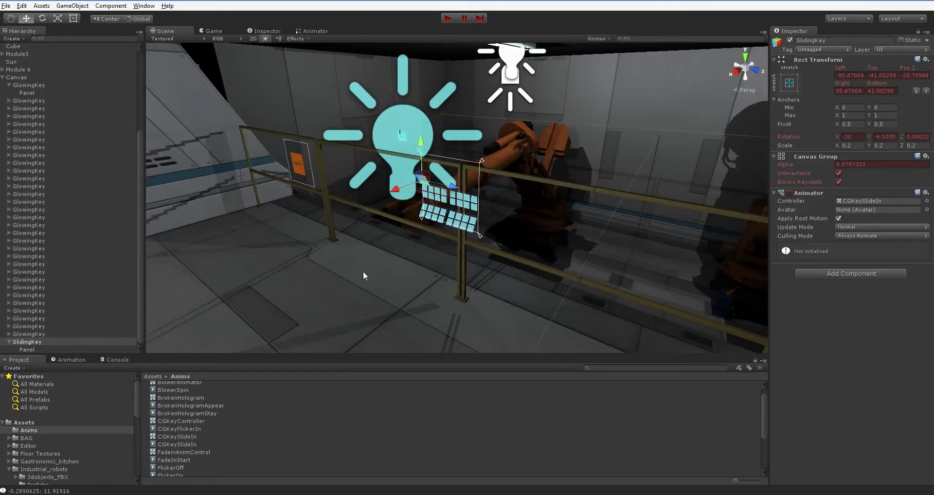
click(90, 361)
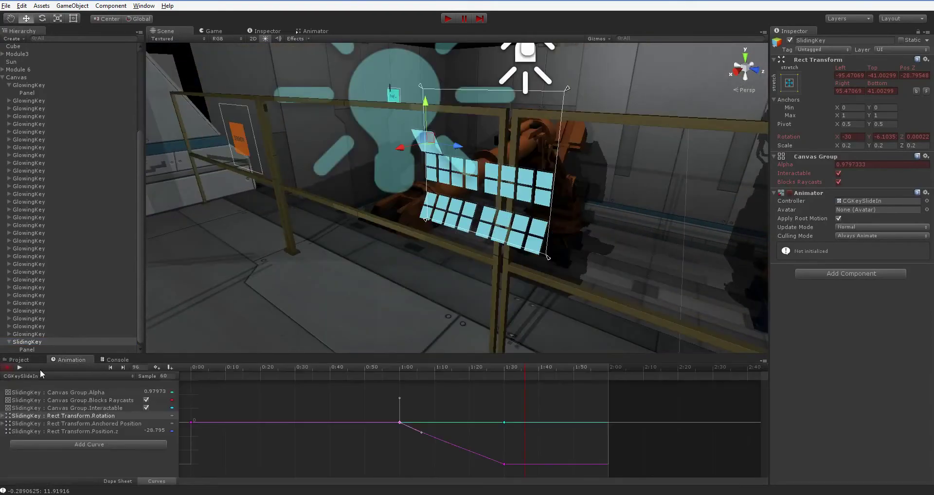
click(7, 369)
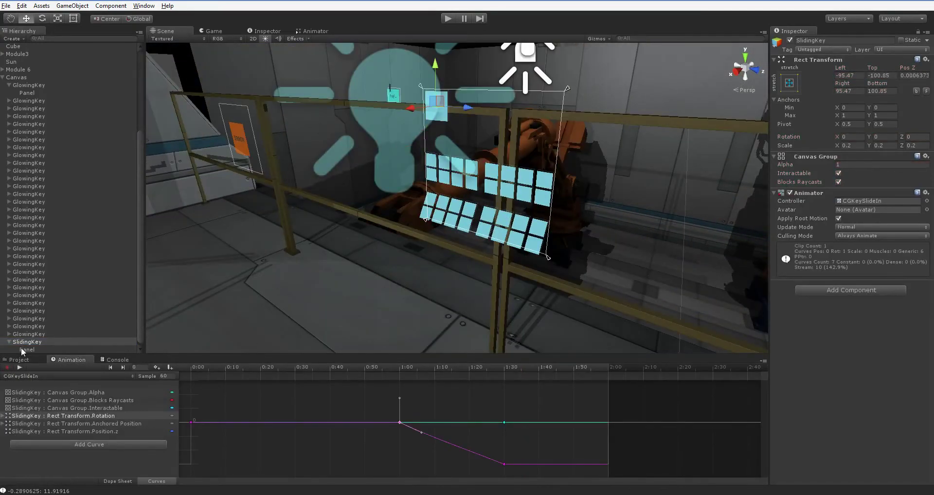
- Duplicate the SlidingKey and space the copies into a row of four large keys above the small glowing keys
click(29, 360)
click(27, 349)
click(27, 343)
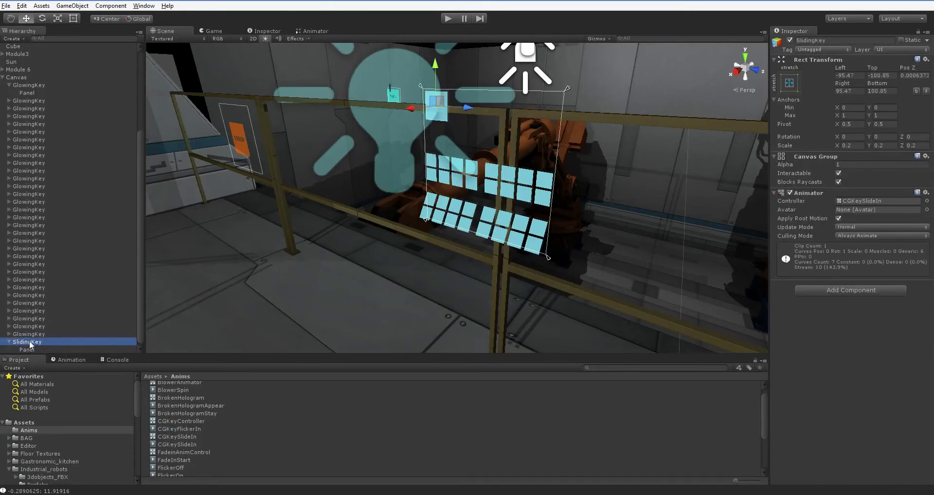
alt+drag(335, 248, 430, 217)
middle_drag(430, 217, 482, 213)
drag(323, 130, 418, 133)
key(ctrl+d)
click(381, 134)
- Briefly play-test the scene, then undo the sideways shift of the selected SlidingKey's Panel
click(448, 19)
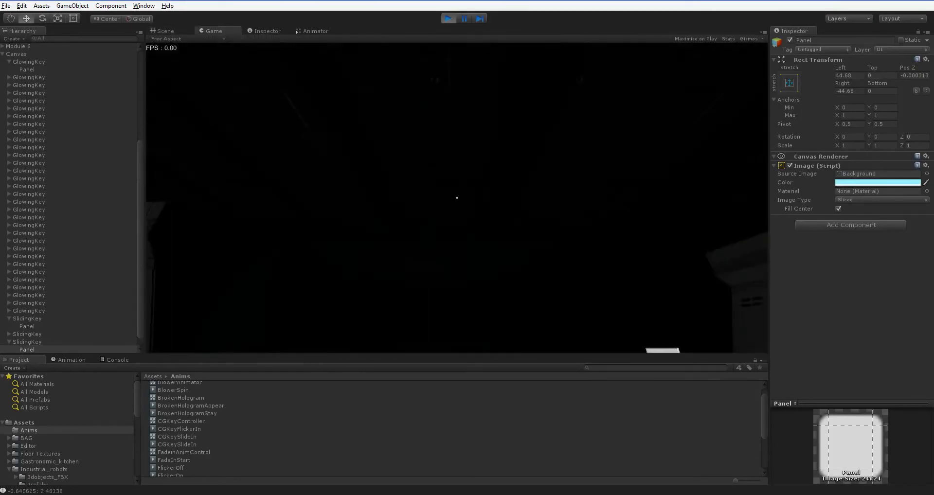
key(ctrl+p)
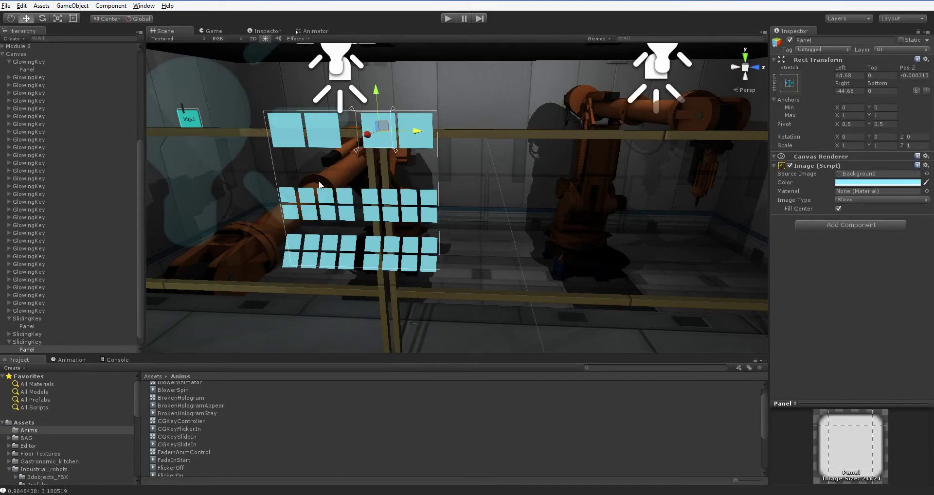
key(ctrl+z)
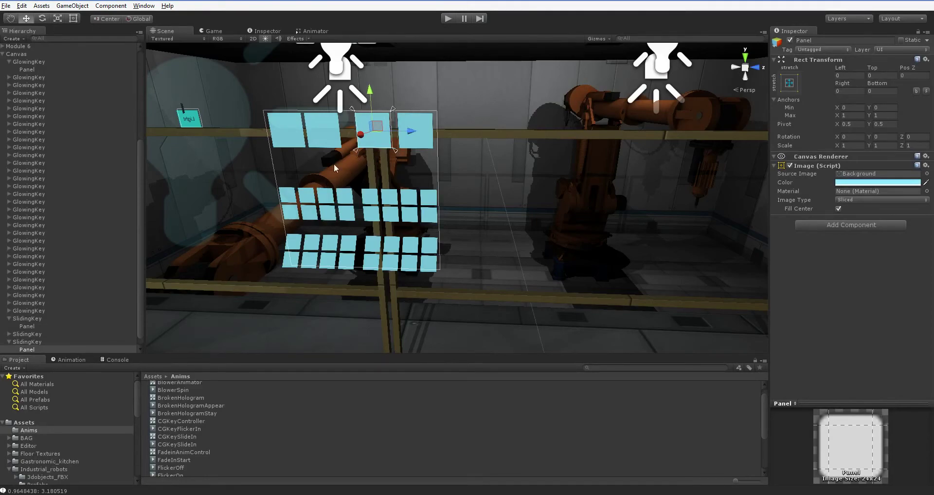
- Nudge the third SlidingKey slightly along the row and briefly play-test the scene
click(30, 342)
drag(412, 135, 415, 137)
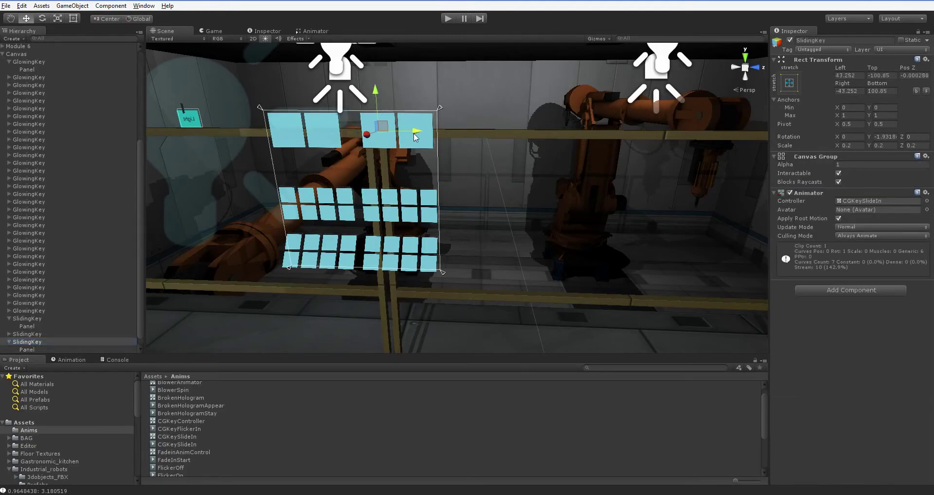
click(452, 18)
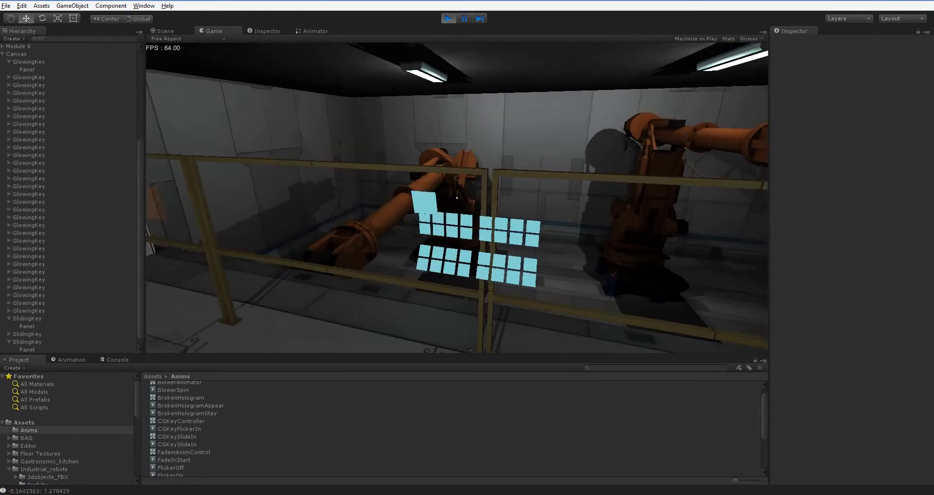
key(ctrl+p)
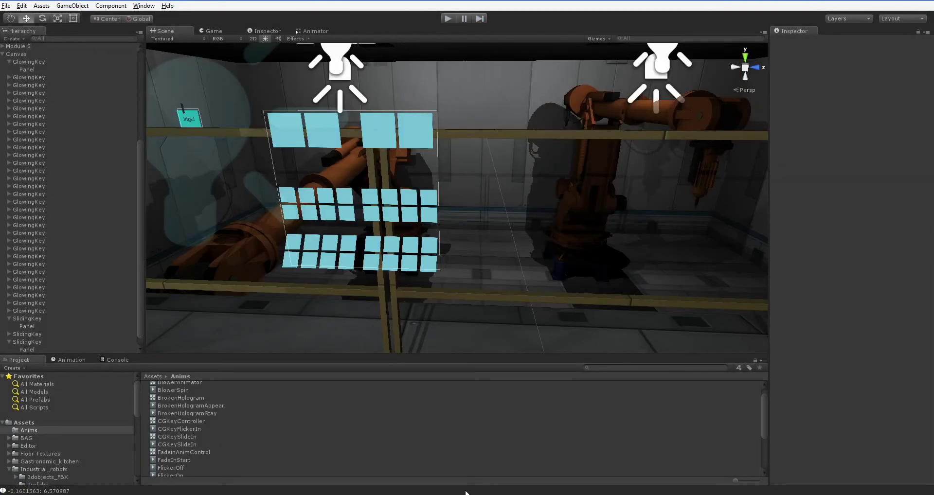
- Create an empty child object under the Canvas and name it SlidingAnchor
scroll(318, 337, down, 3)
middle_drag(317, 316, 361, 316)
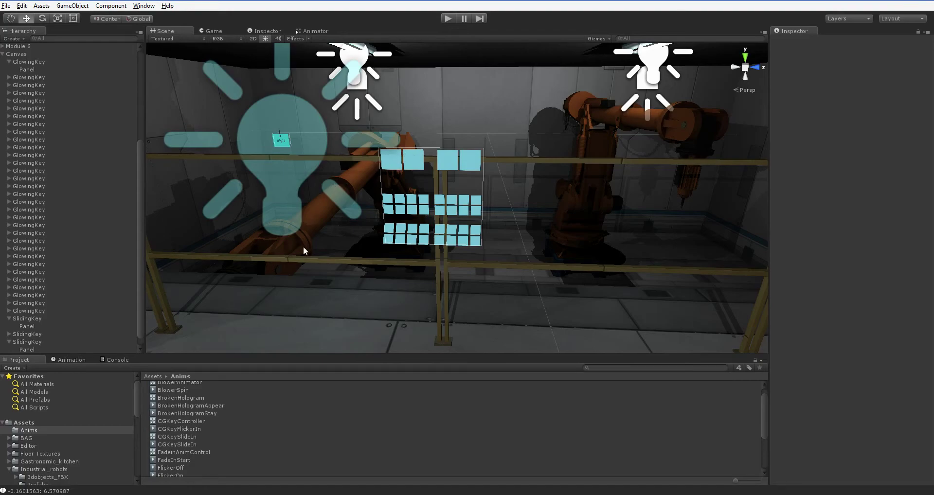
scroll(15, 323, up, 5)
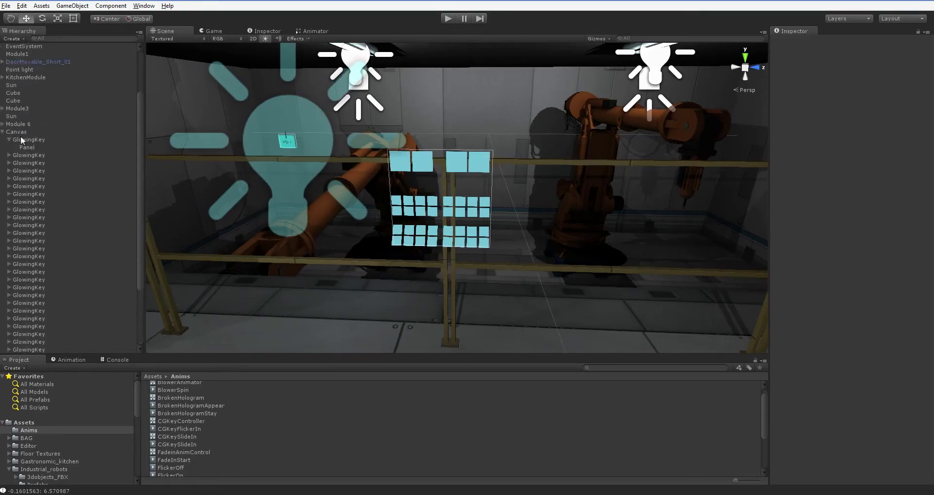
click(26, 133)
right_click(26, 133)
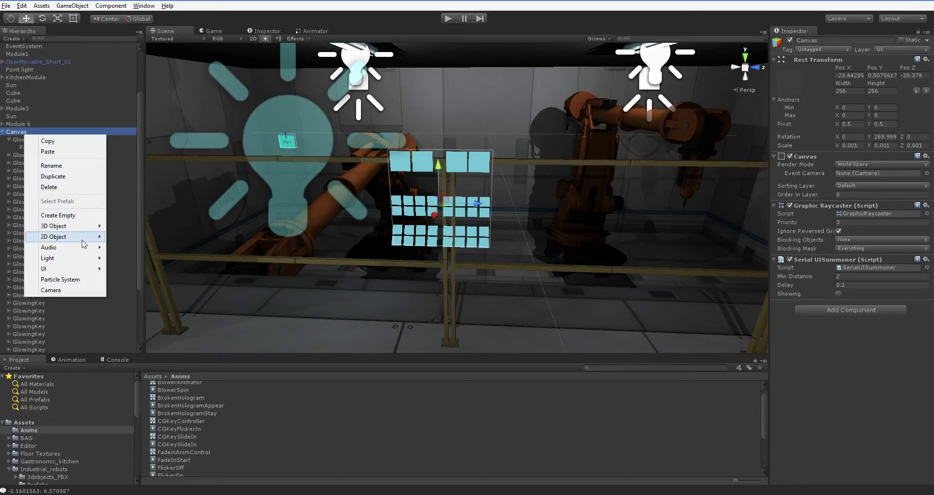
click(58, 215)
click(853, 41)
text(SlidingAnchor)
key(Return)
middle_drag(317, 283, 265, 268)
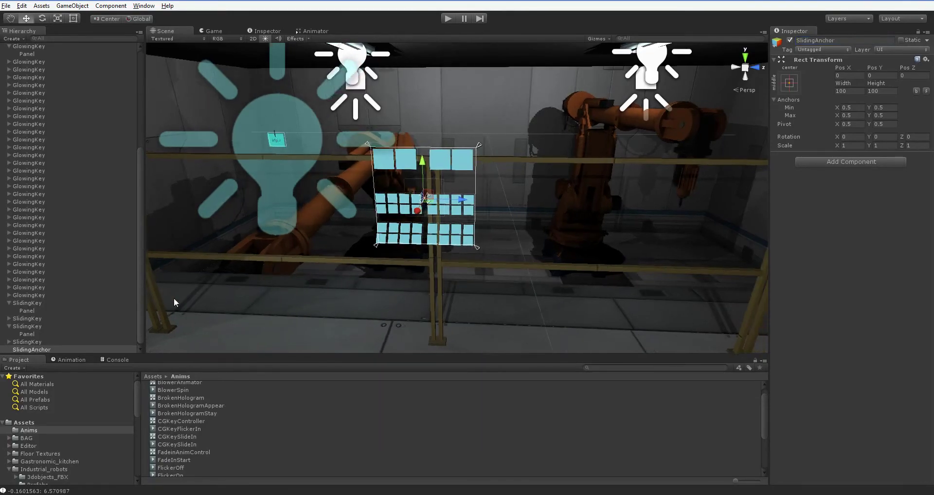
- Parent the first SlidingKey to SlidingAnchor and delete the other three SlidingKeys
scroll(174, 298, up, 3)
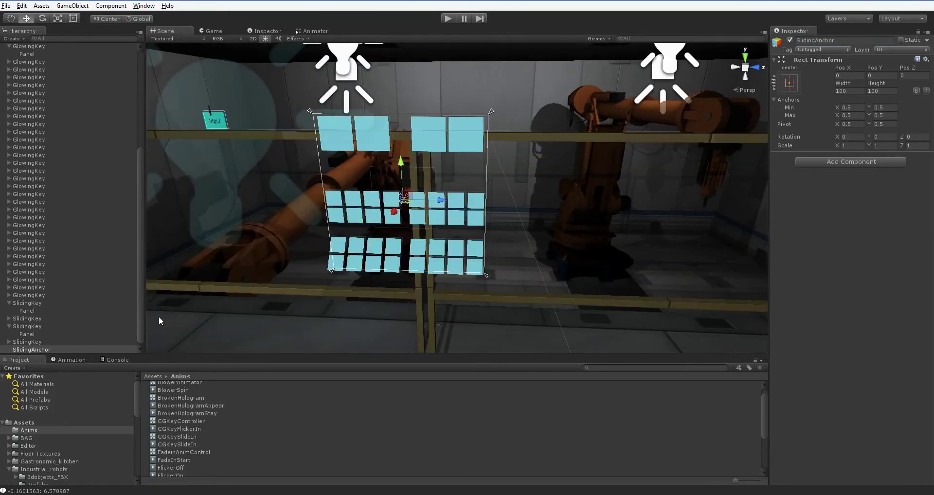
drag(33, 305, 53, 351)
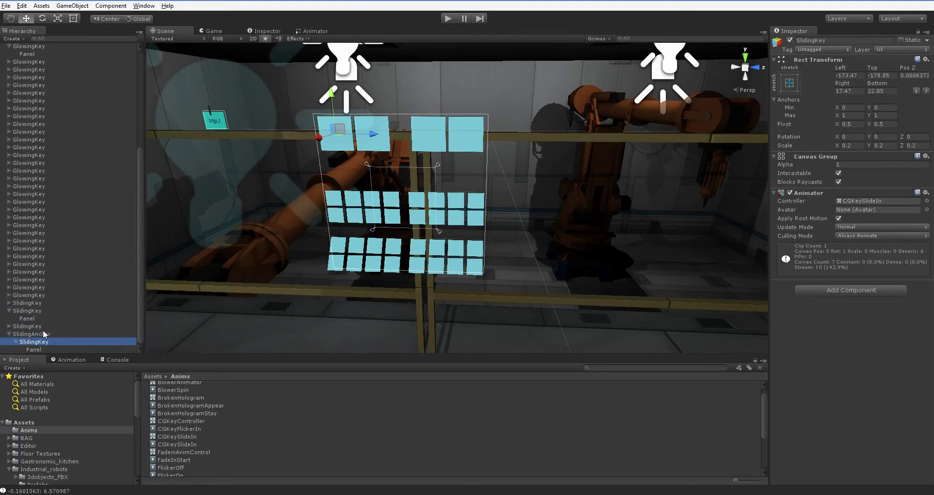
click(37, 337)
click(38, 326)
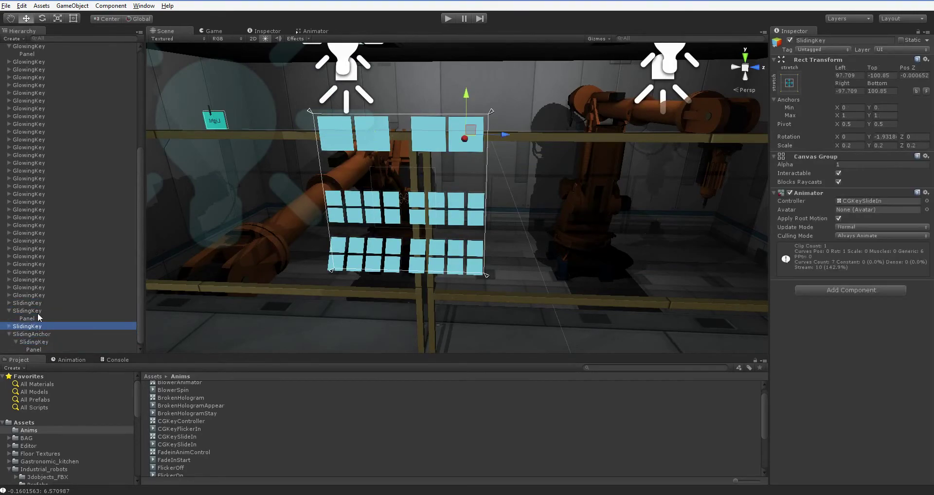
ctrl+click(38, 310)
key(Delete)
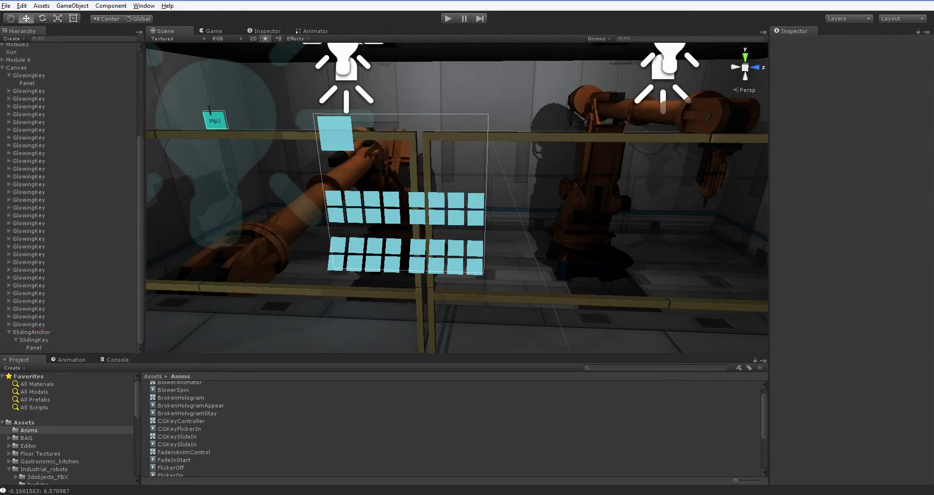
- Play-test the scene to check how the single SlidingKey under SlidingAnchor animates
click(45, 333)
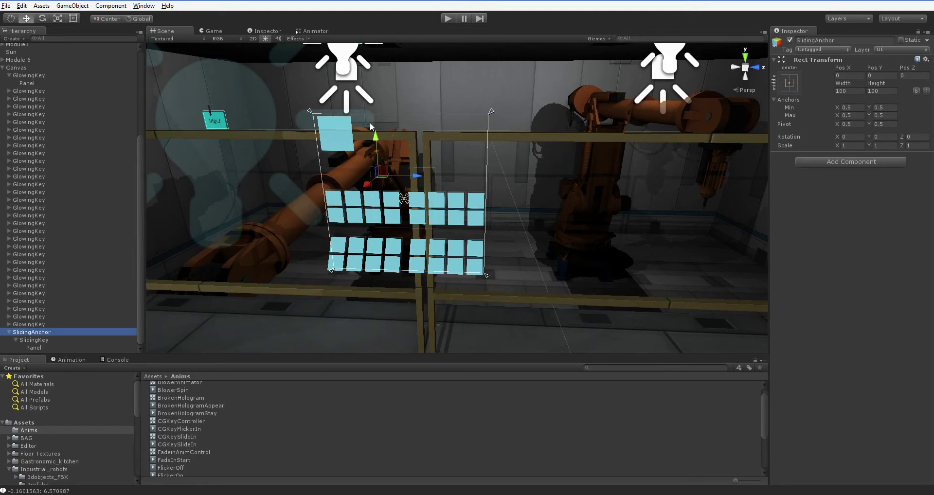
click(453, 16)
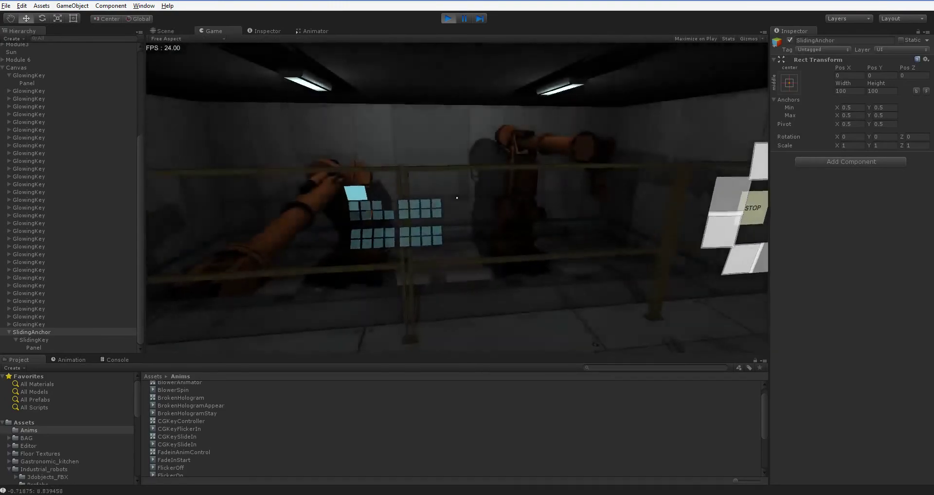
key(ctrl+p)
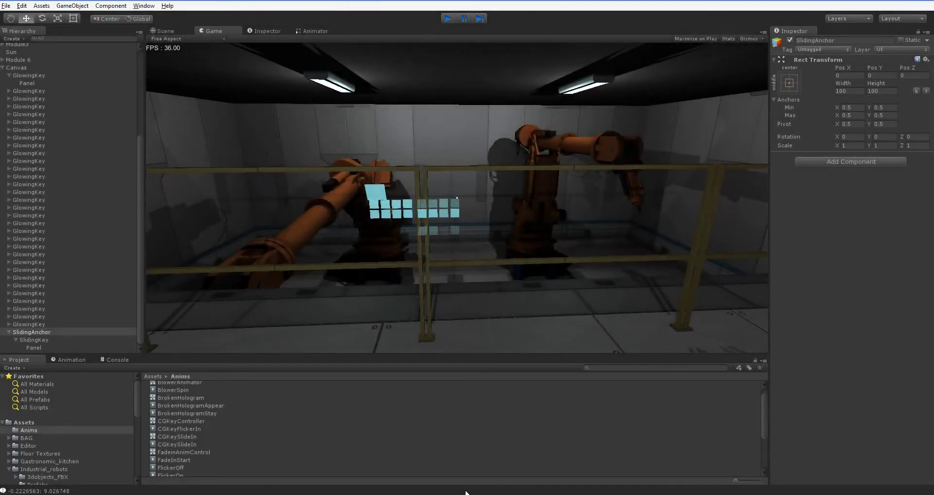
- Duplicate SlidingAnchor into a row of four large keys and shift the last two copies slightly closer to the first pair
click(71, 333)
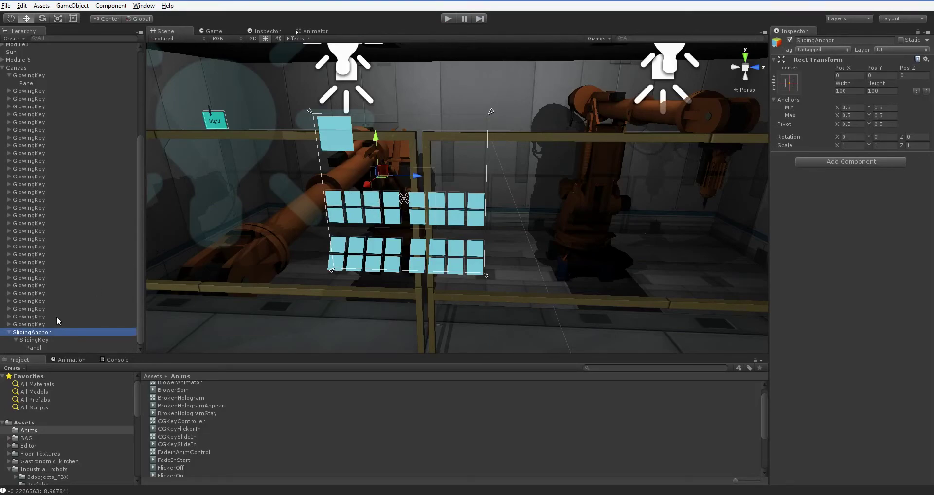
key(ctrl+d)
drag(418, 178, 541, 184)
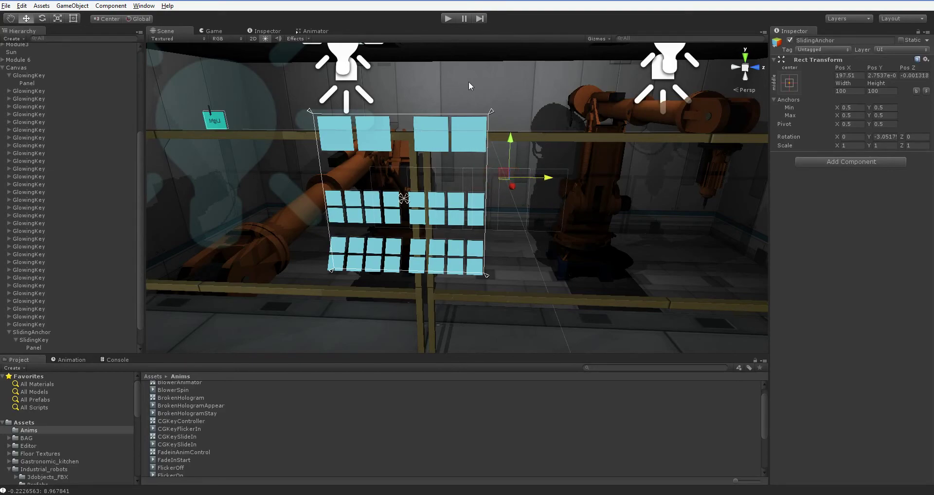
scroll(97, 319, down, 1)
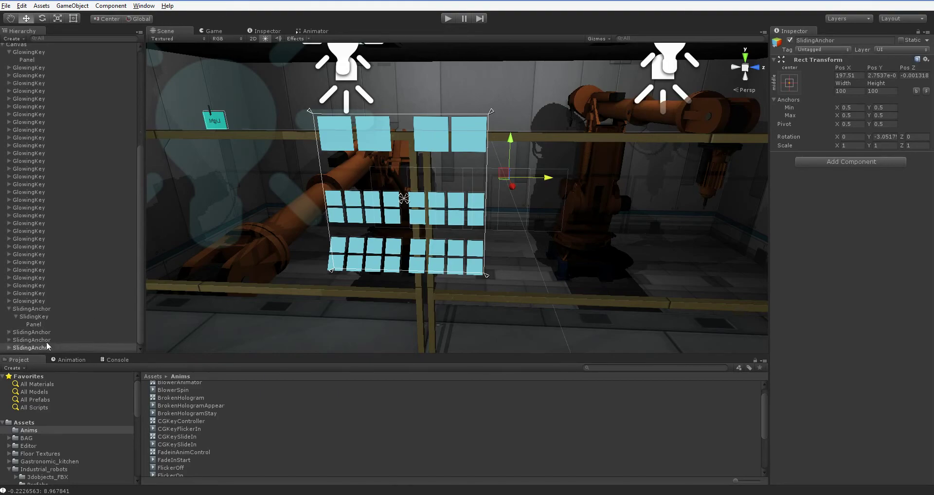
ctrl+click(32, 340)
click(532, 178)
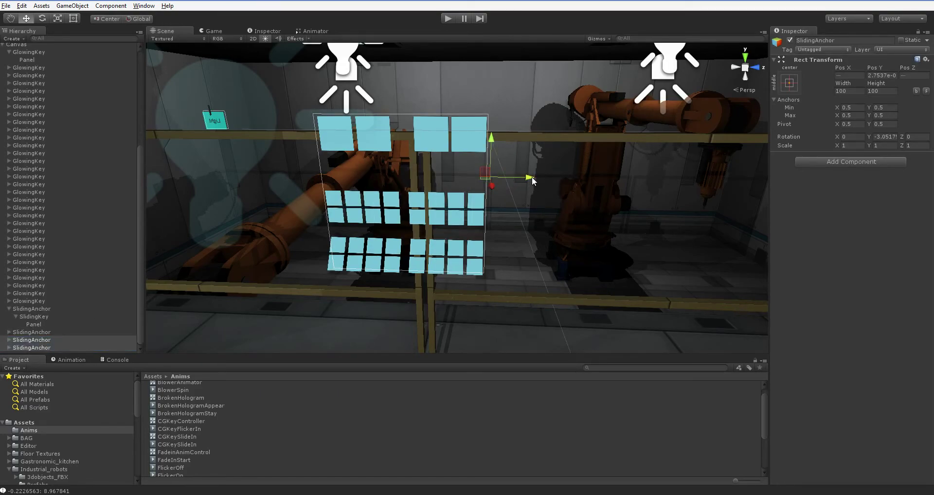
drag(532, 179, 530, 178)
- Play-test the row of four sliding keys and check the transforms of the last two SlidingAnchors
click(445, 19)
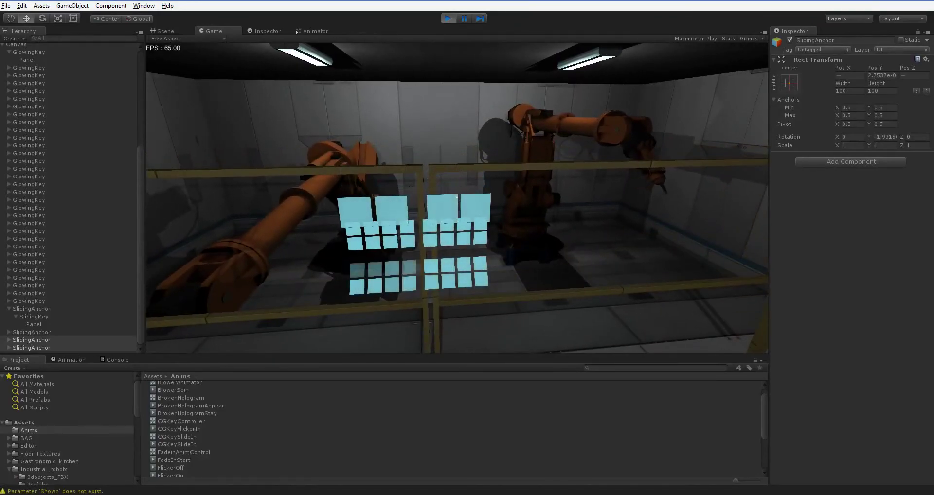
key(ctrl+p)
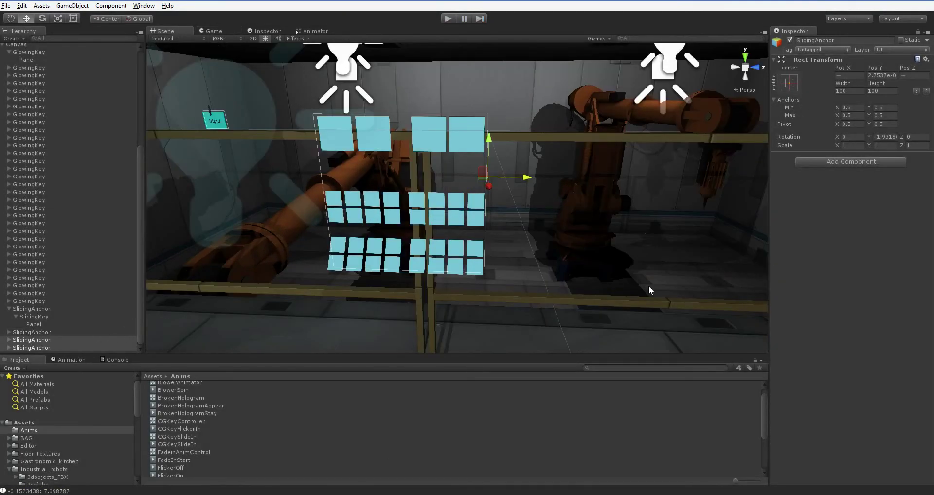
click(52, 348)
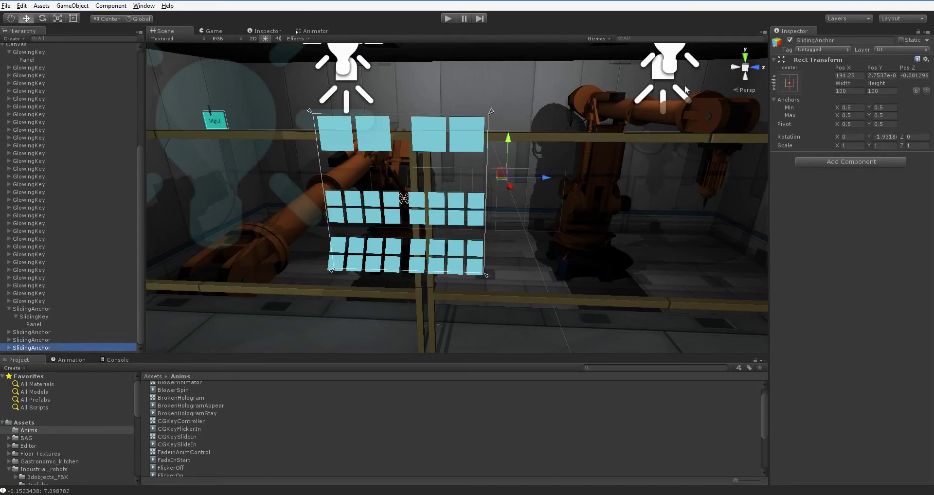
click(49, 340)
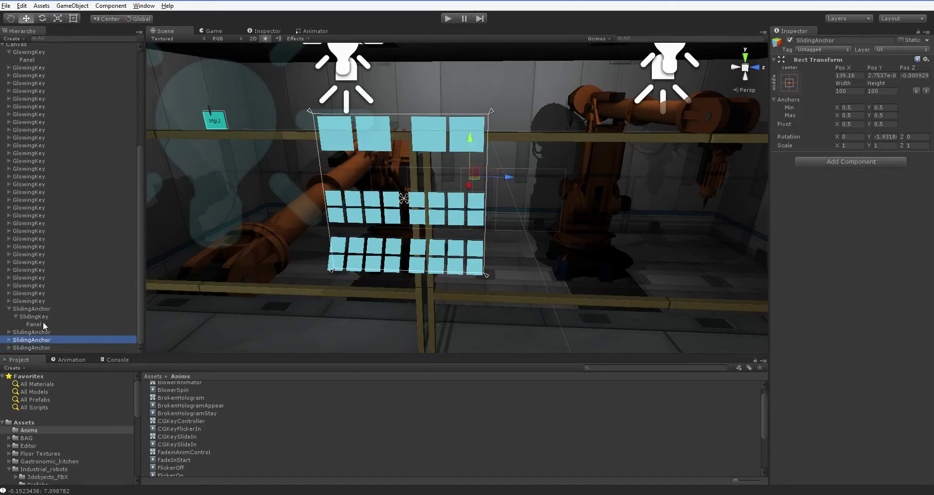
- In the SlidingKey's animator controller, duplicate the CGKeySlideIn state as CGKeySlideOut with a speed of -1
click(36, 317)
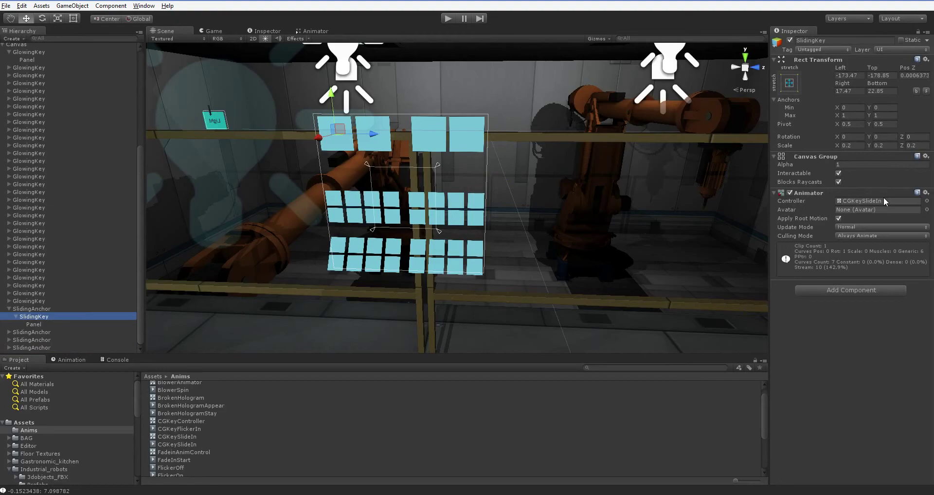
double_click(883, 198)
drag(493, 199, 502, 141)
right_click(504, 140)
click(544, 173)
right_click(501, 194)
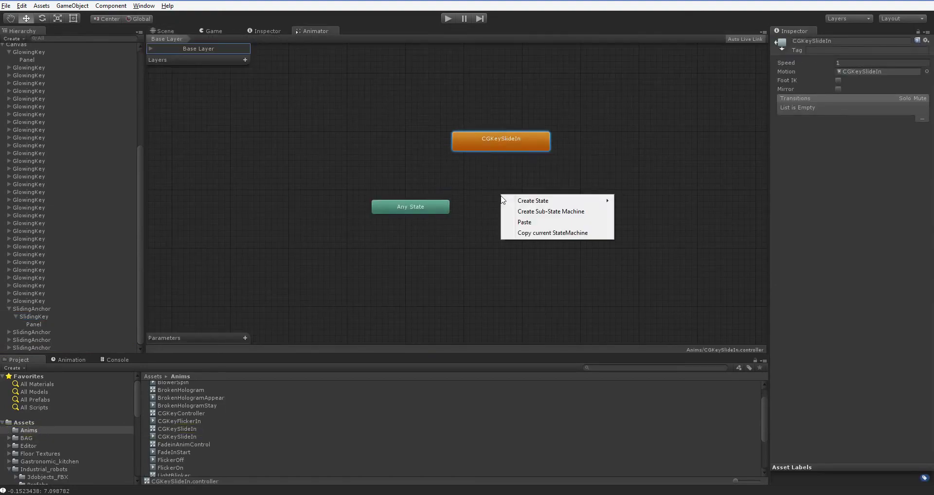
click(534, 218)
text(Out)
key(Tab)
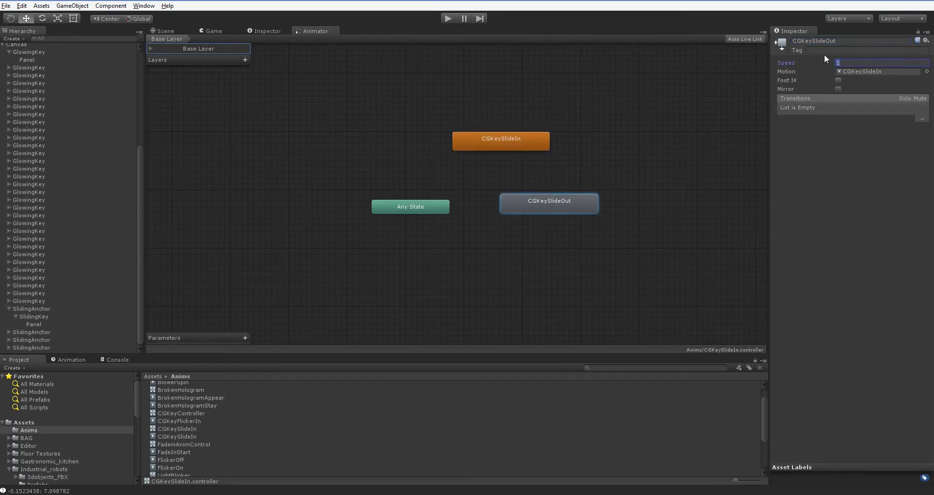
text(-1)
- Make transitions in both directions between the CGKeySlideIn and CGKeySlideOut states
right_click(511, 139)
click(535, 142)
click(545, 207)
right_click(544, 207)
click(608, 206)
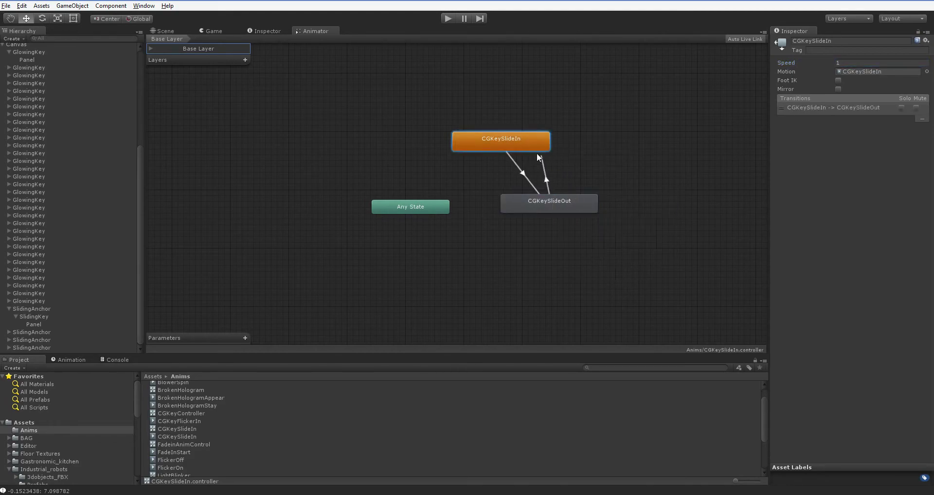
click(532, 146)
- Add a Bool parameter named Shown to the CGKeySlideIn controller
click(242, 338)
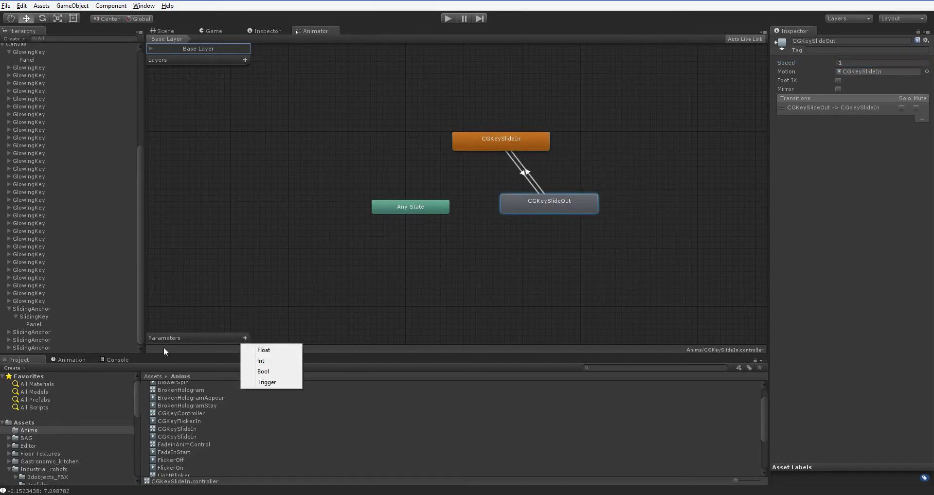
click(265, 369)
text(Shown)
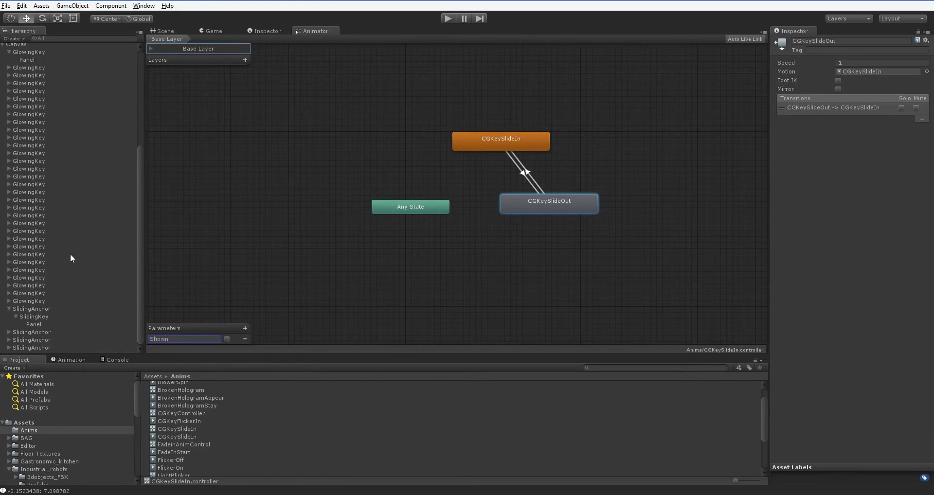
- Replace the Exit Time condition with the Shown parameter on both transitions between CGKeySlideIn and CGKeySlideOut
click(527, 178)
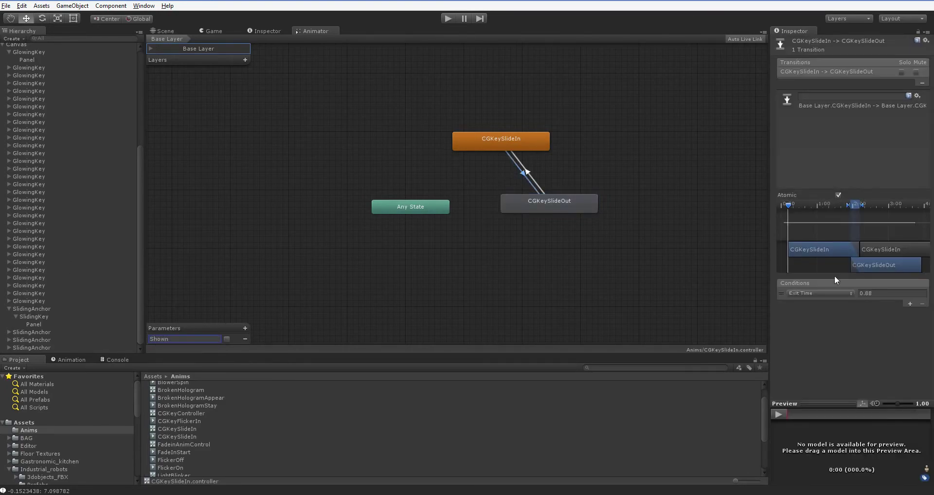
click(820, 293)
click(827, 316)
click(880, 293)
click(871, 314)
click(546, 182)
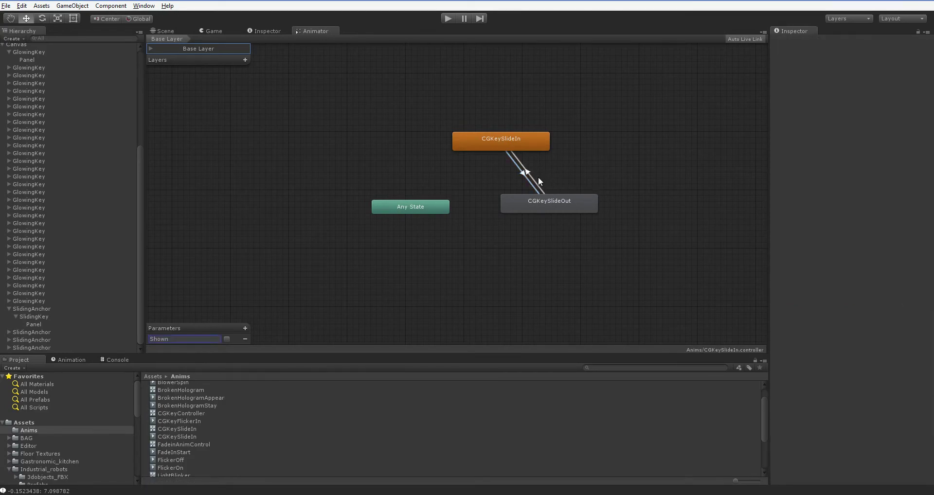
click(527, 174)
click(824, 293)
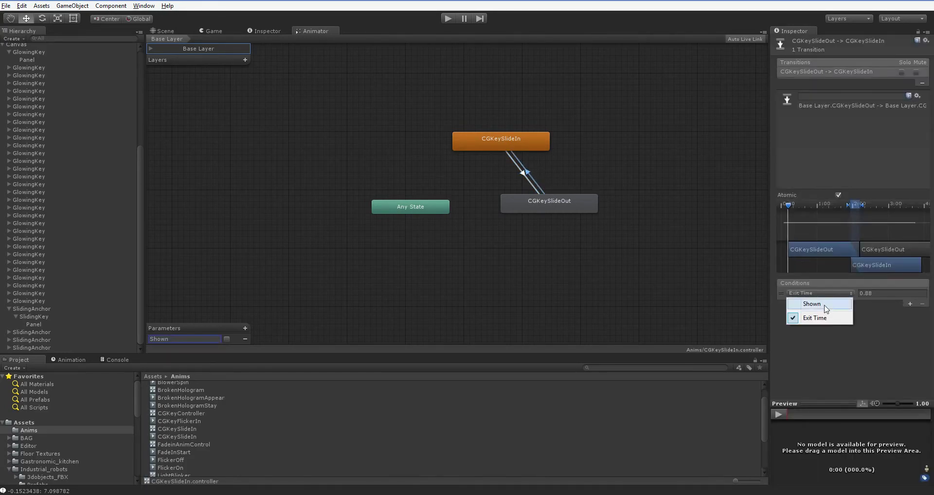
click(826, 305)
- Set CGKeySlideOut as the controller's default state and return to the scene
right_click(579, 205)
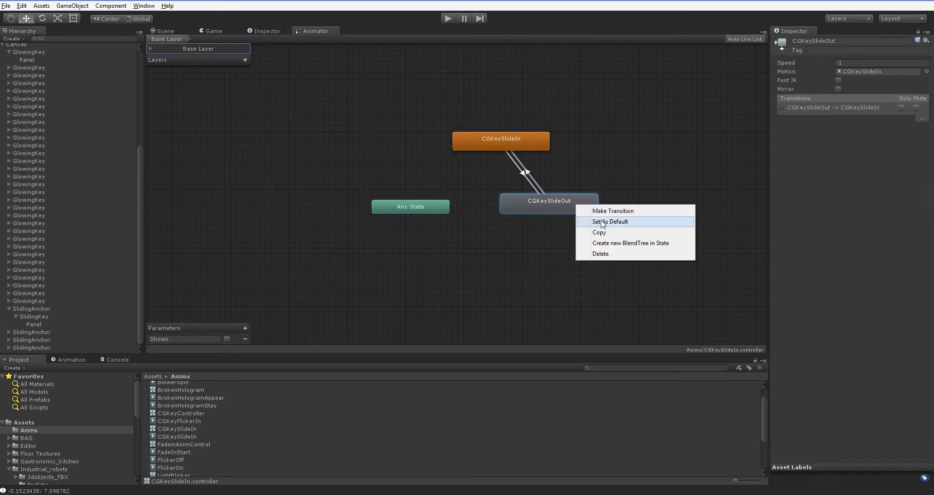
click(621, 208)
right_click(567, 201)
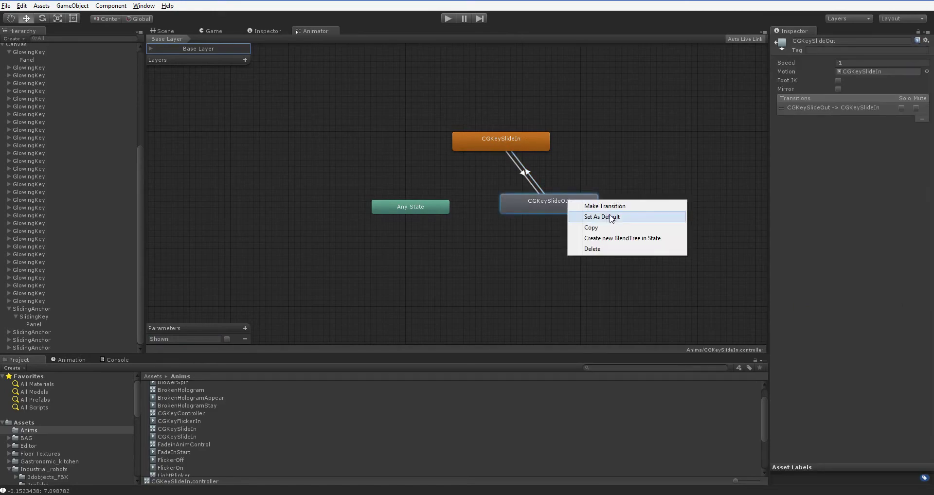
click(584, 215)
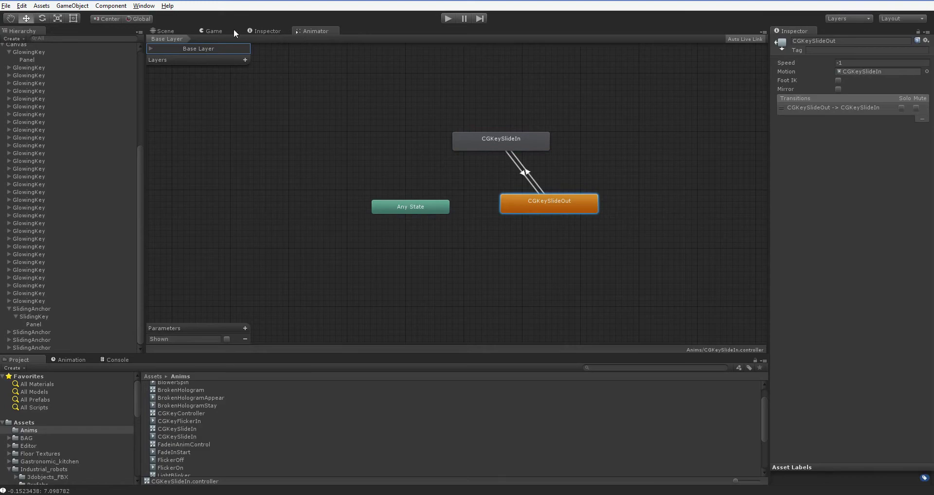
click(171, 30)
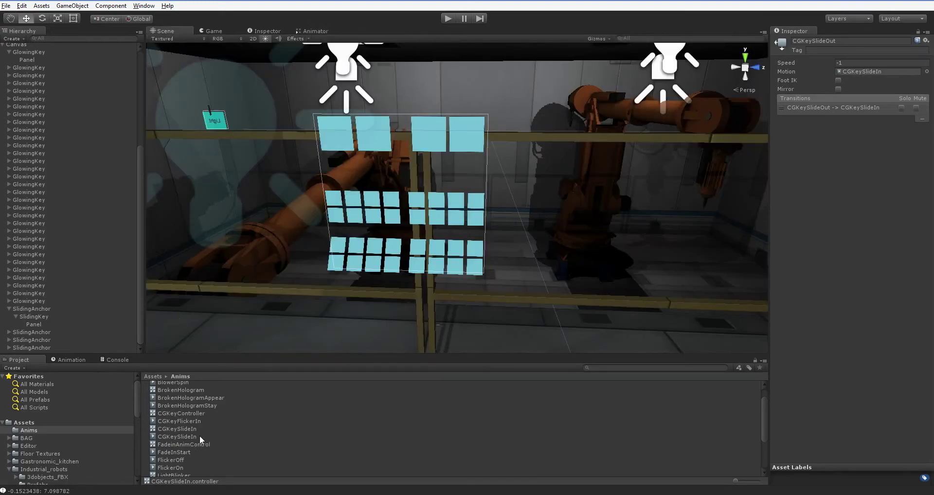
- Turn off Loop Time on the CGKeySlideIn animation clip
click(177, 430)
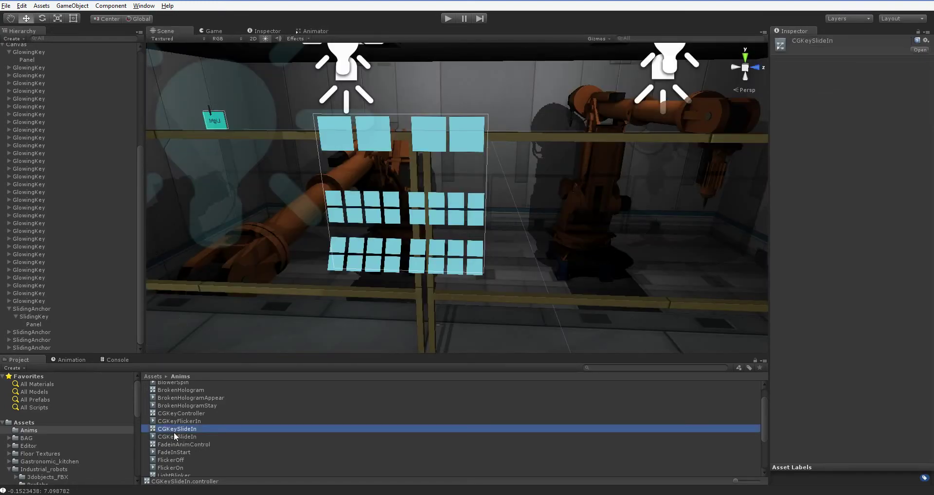
click(174, 436)
click(838, 72)
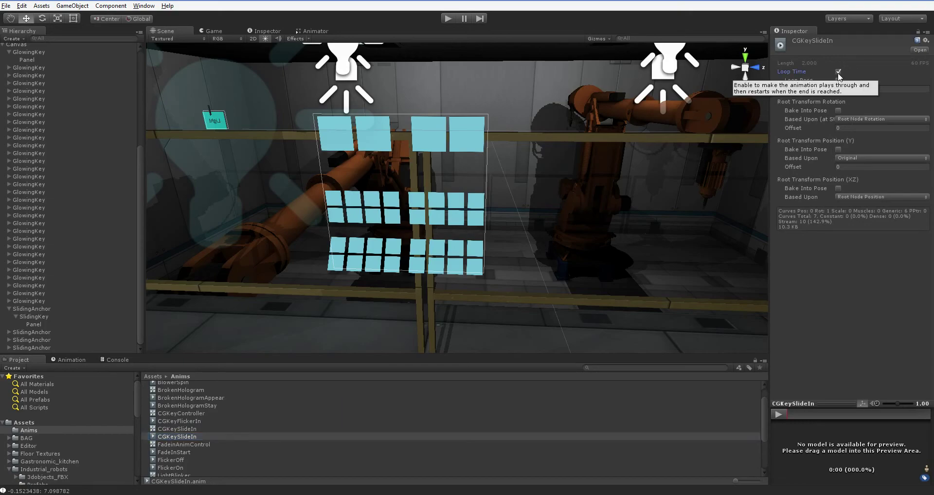
- Run the scene and walk up to the console to check how the large keys slide in, and stop playback
click(448, 19)
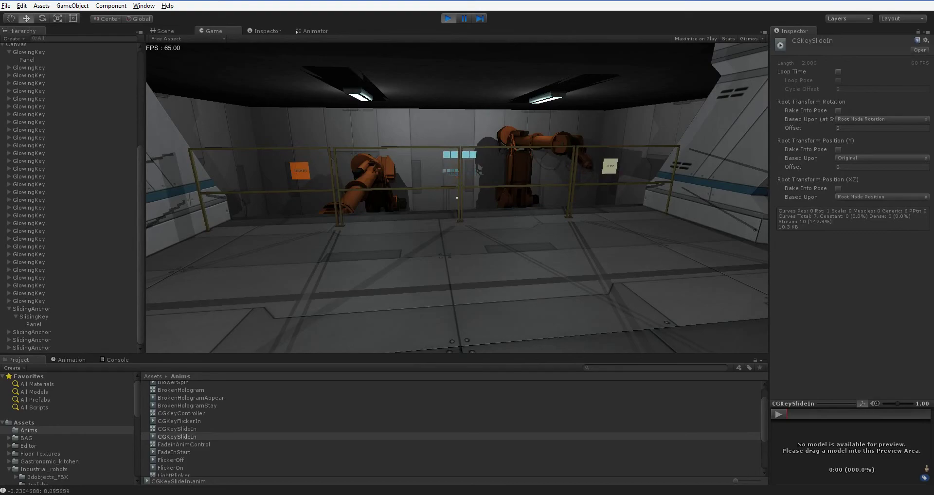
key(w)
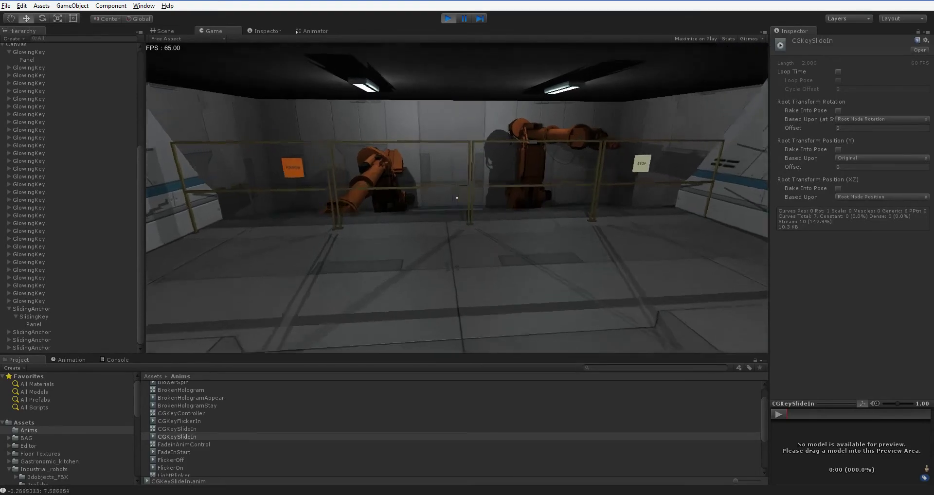
key(w)
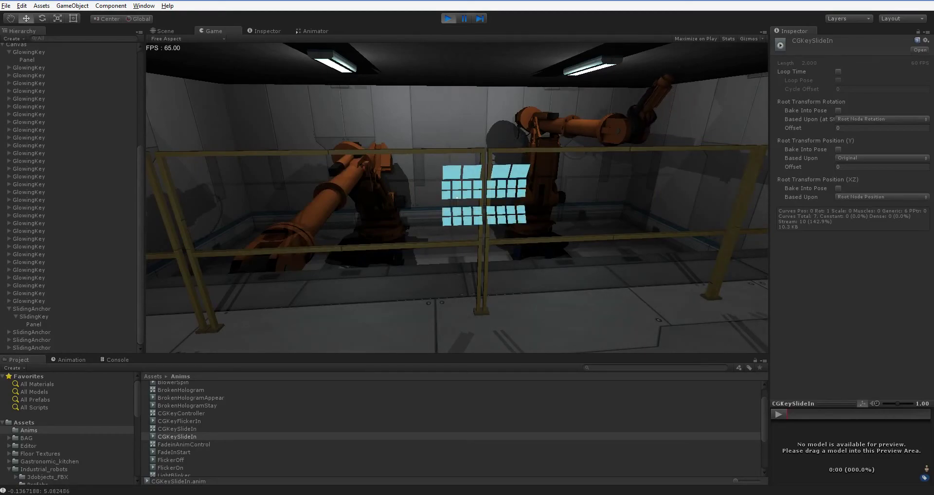
key(d)
key(a)
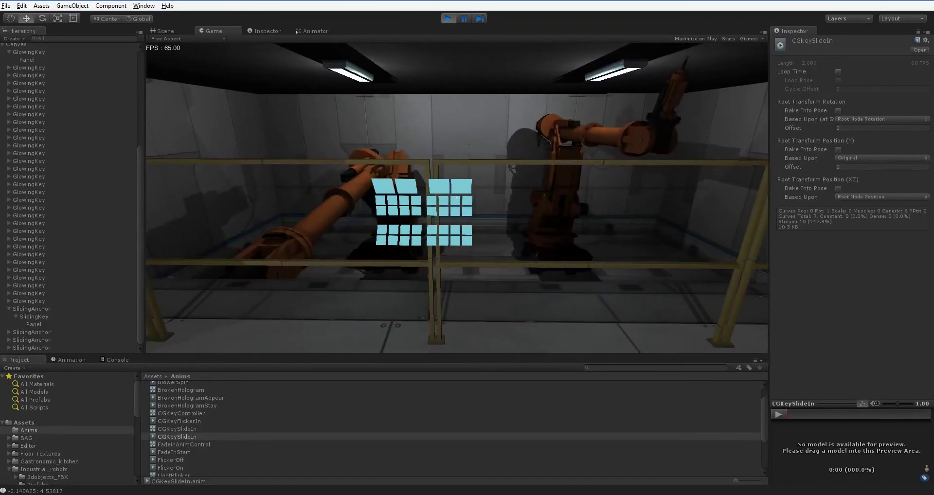
key(ctrl+p)
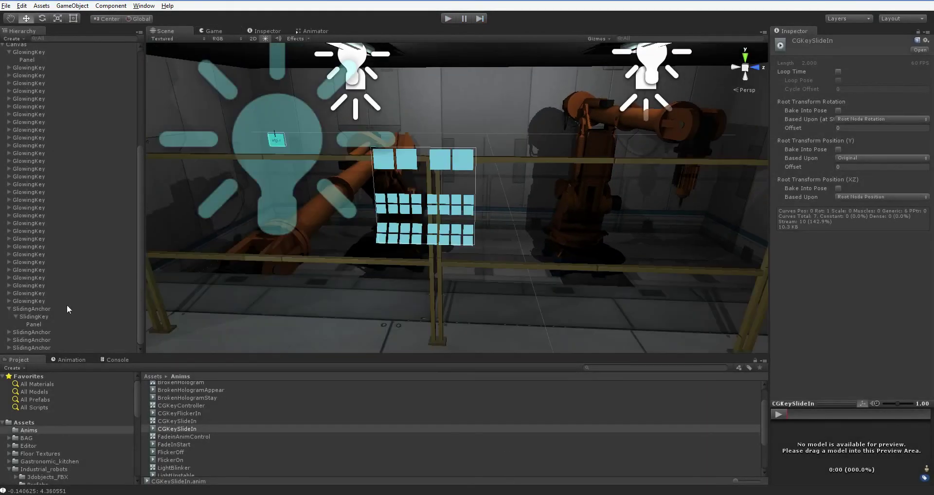
- Raise the whole Canvas in the scene to a Pos Y of about 0.67
scroll(73, 235, up, 5)
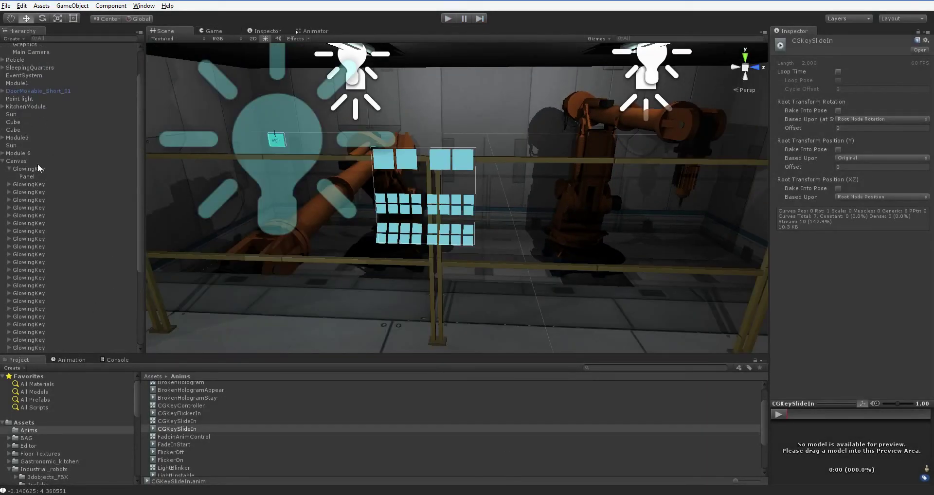
click(22, 161)
drag(448, 168, 451, 126)
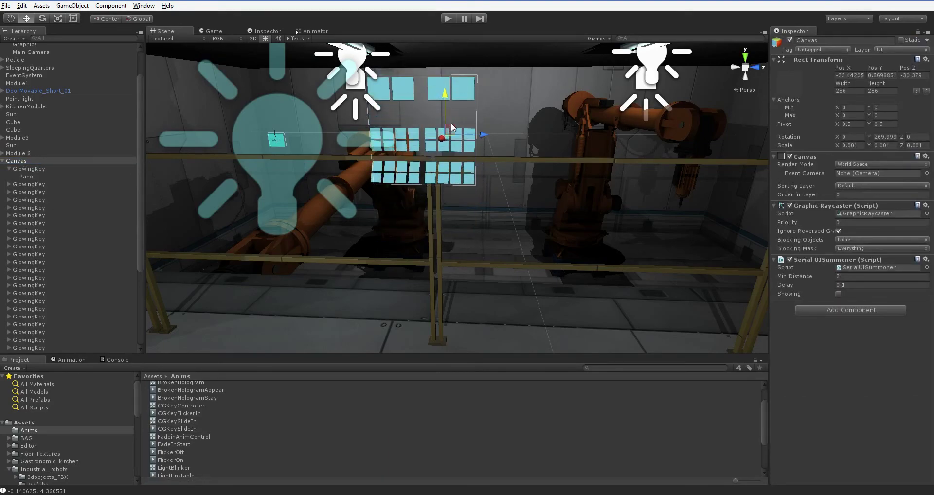
- Try enlarging the Canvas to a width and height of 512
text(512)
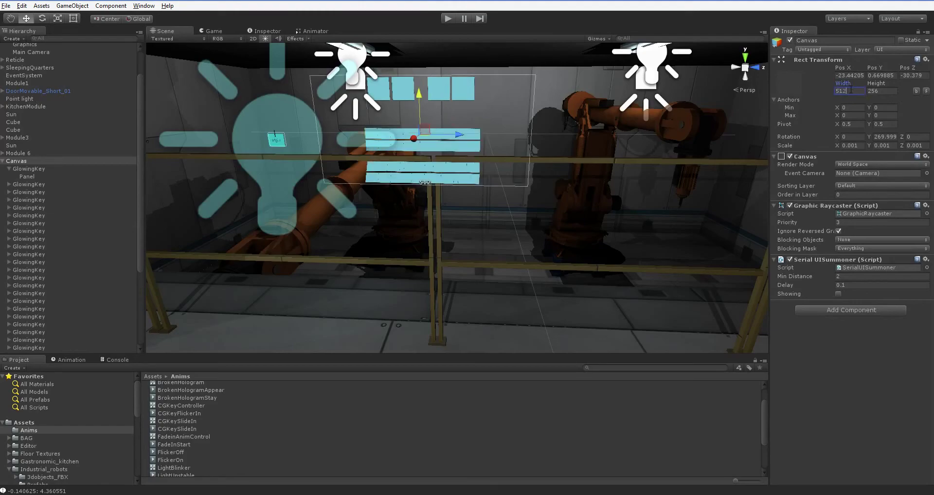
key(Tab)
text(512)
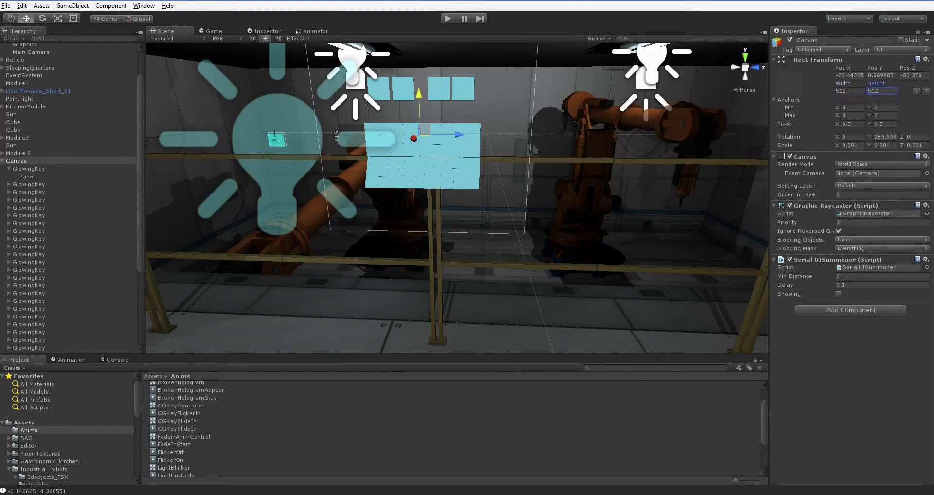
middle_drag(501, 211, 513, 281)
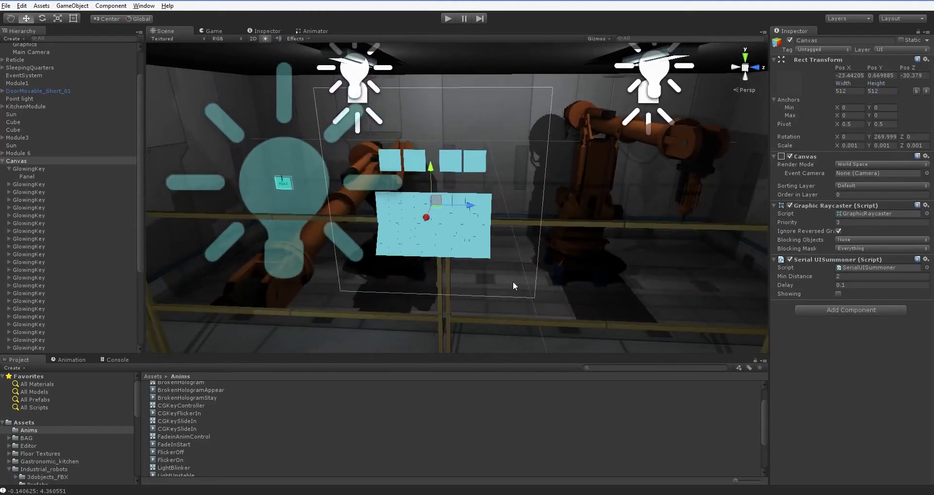
key(ctrl+z)
key(ctrl+z)
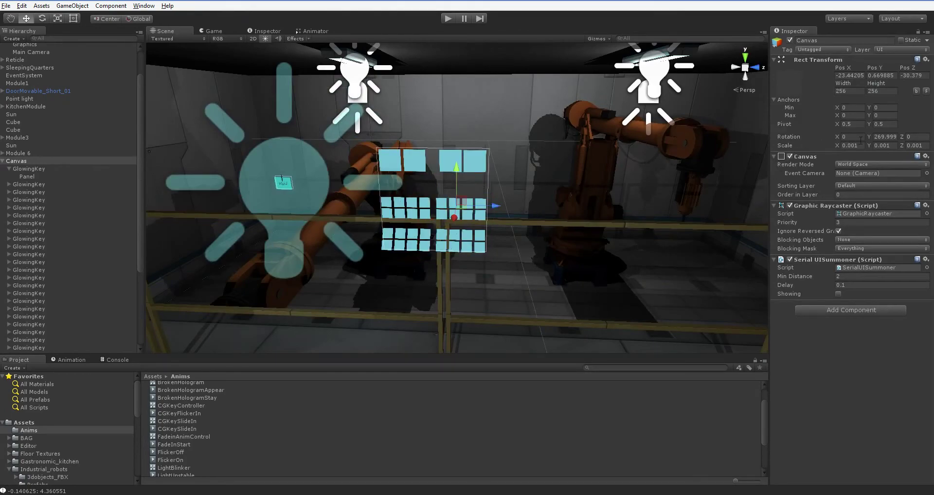
- Set the Canvas scale to 0.002 on the X, Y and Z axes
click(862, 145)
text(0.002)
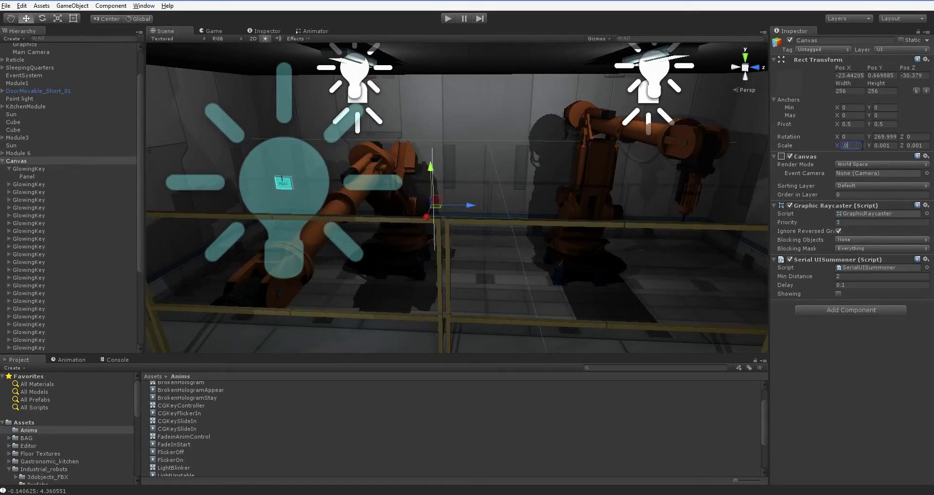
key(Tab)
key(BackSpace)
text(.002)
key(Tab)
text(.002)
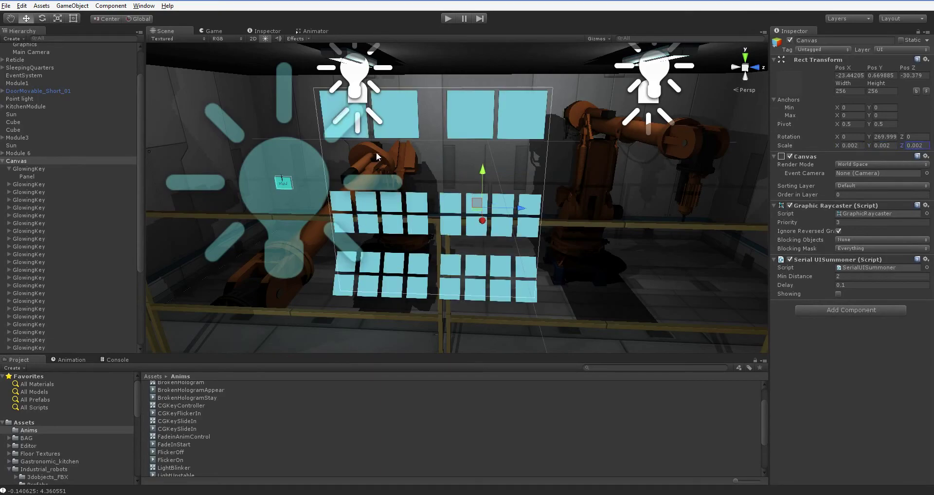
- Play-test the enlarged console by approaching it and viewing its keys from several positions, and stop playback
click(448, 18)
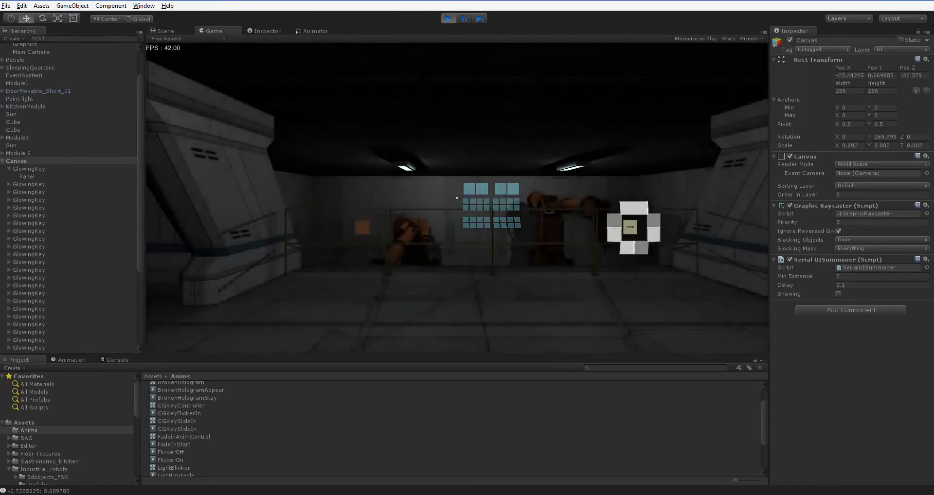
key(w)
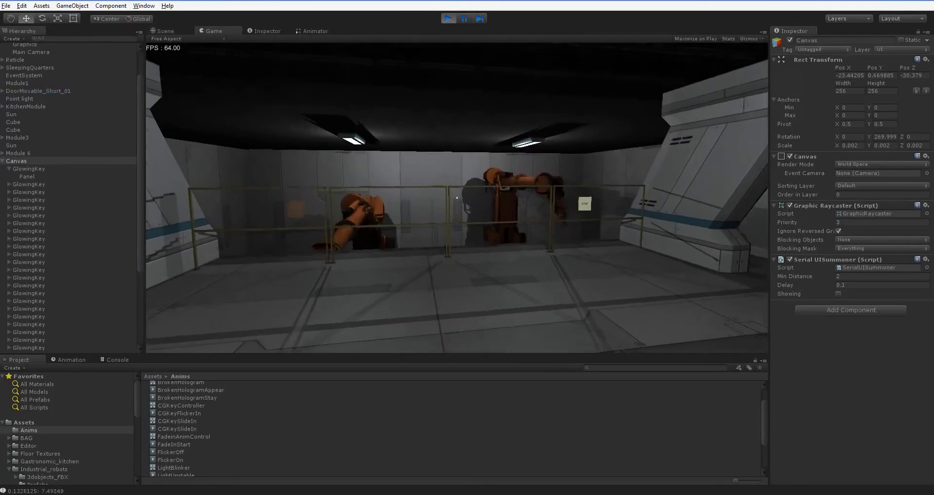
key(w)
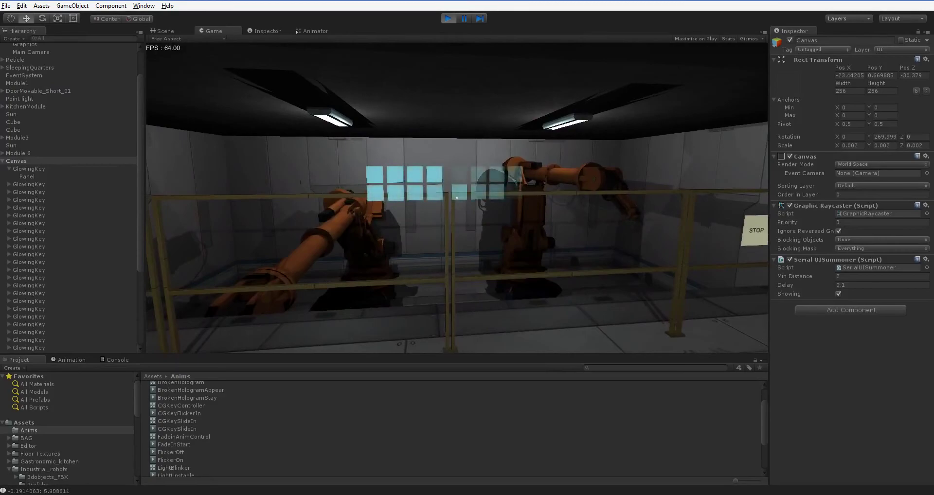
key(w)
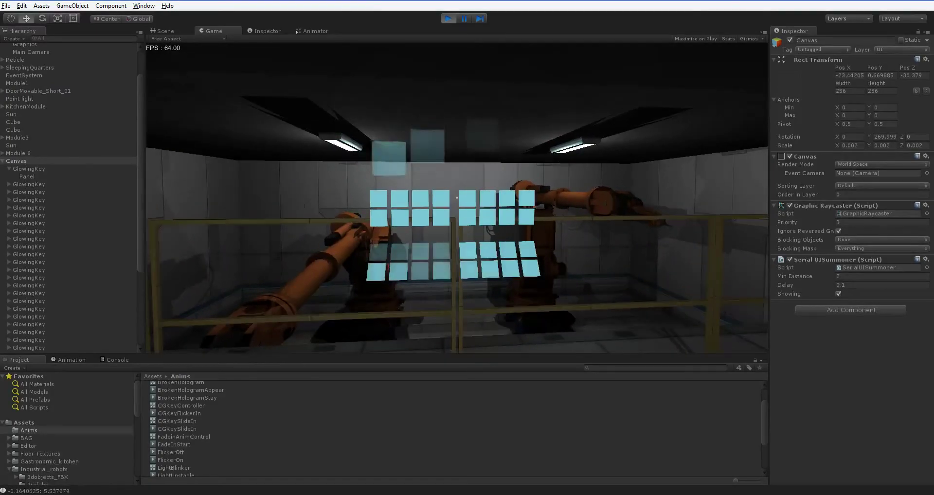
key(w)
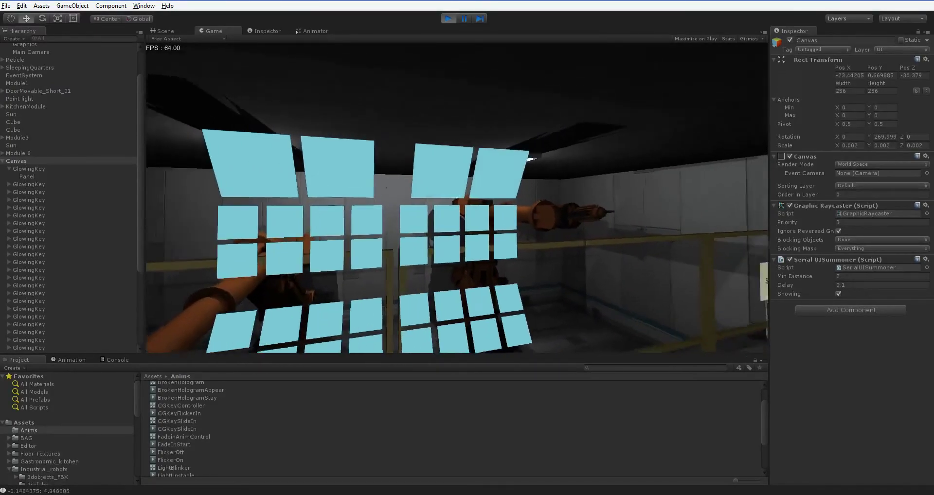
key(a)
key(d)
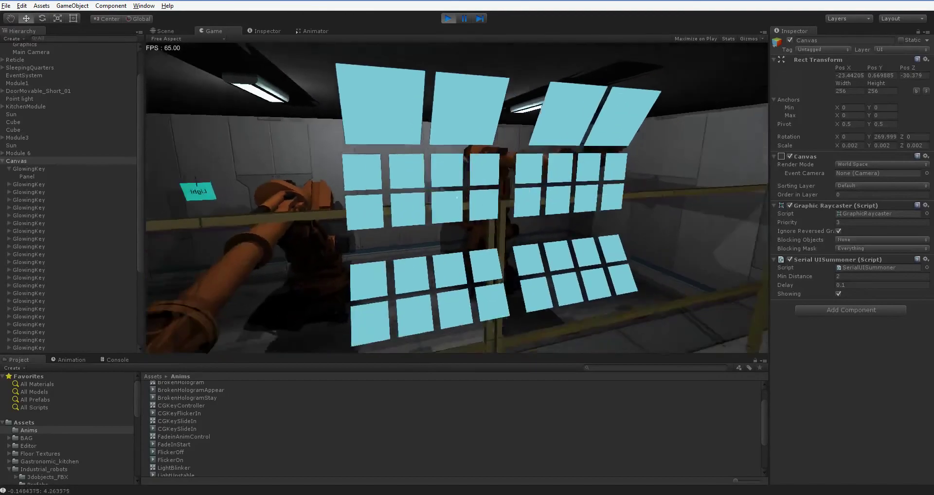
key(w)
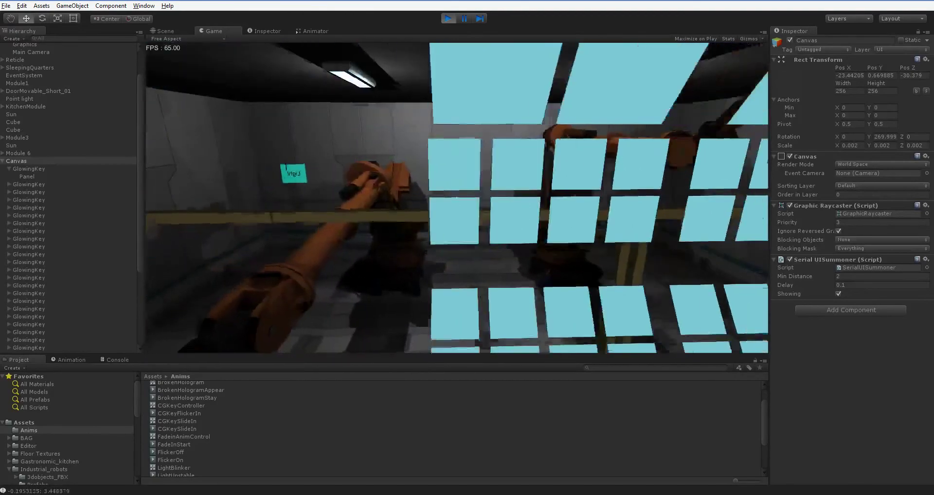
key(s)
key(ctrl+p)
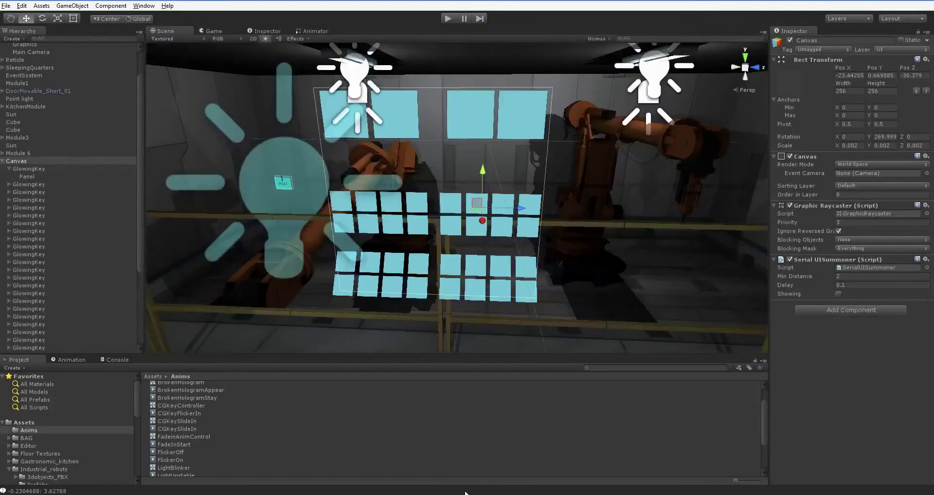
- Place a duplicate SlidingAnchor, rotated 90° around Z, at the console's left side at about X -57.6, Y 136
scroll(104, 273, down, 5)
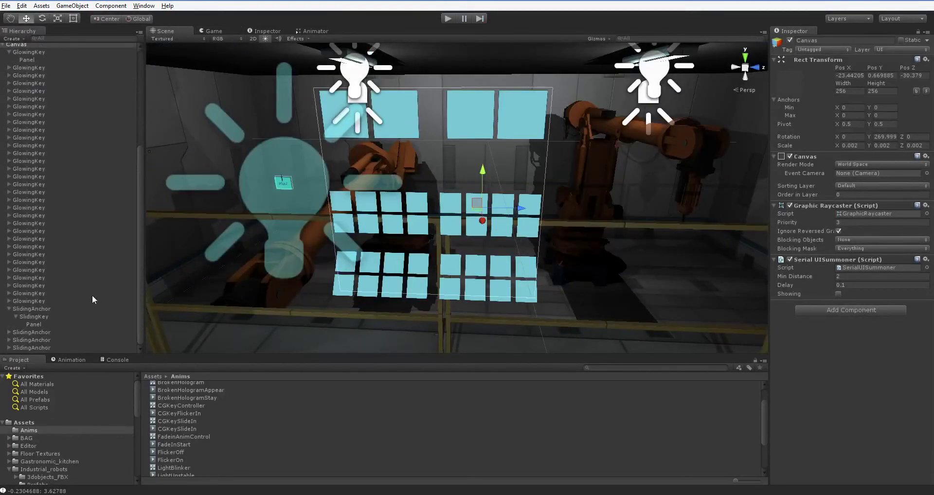
click(69, 310)
key(f)
click(454, 180)
click(42, 19)
drag(457, 146, 334, 124)
key(ctrl+z)
alt+drag(504, 203, 282, 182)
click(29, 19)
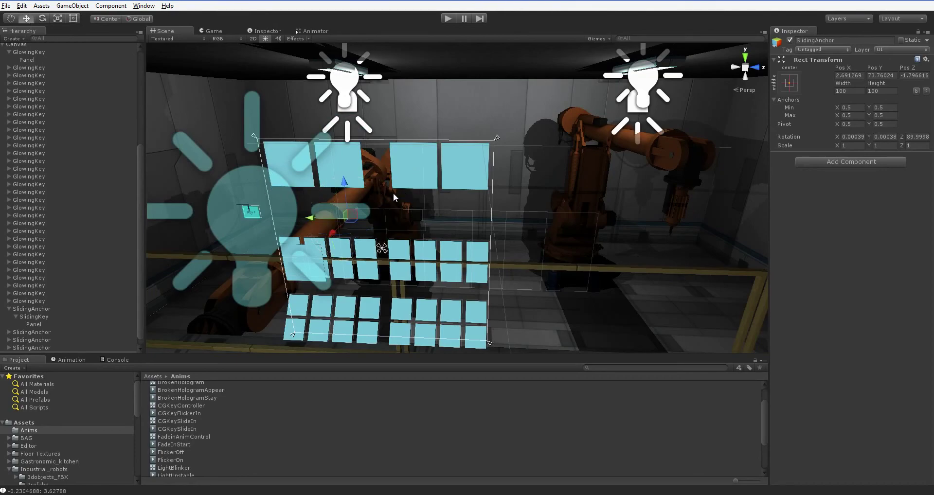
drag(340, 190, 258, 164)
- Place another duplicate SlidingAnchor, rotated -90° around Z, at the console's right side at about X 60.3, Y -54.2
scroll(49, 306, down, 1)
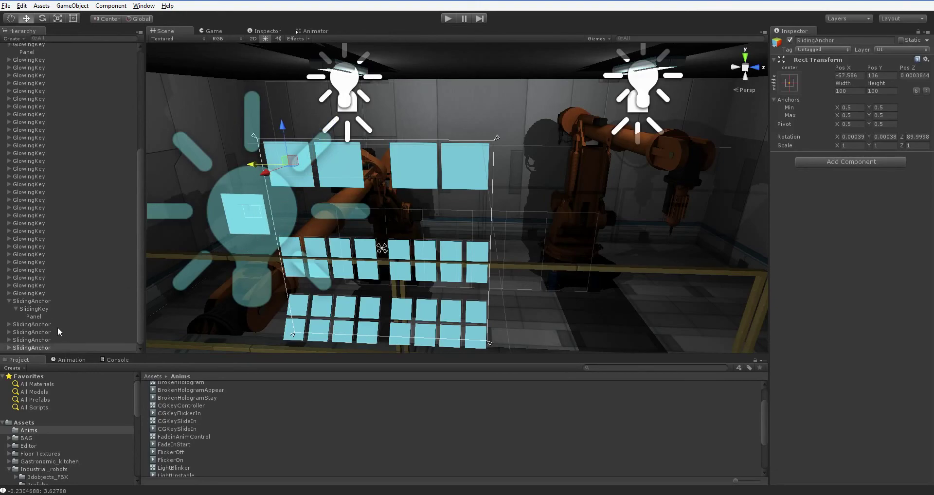
click(42, 19)
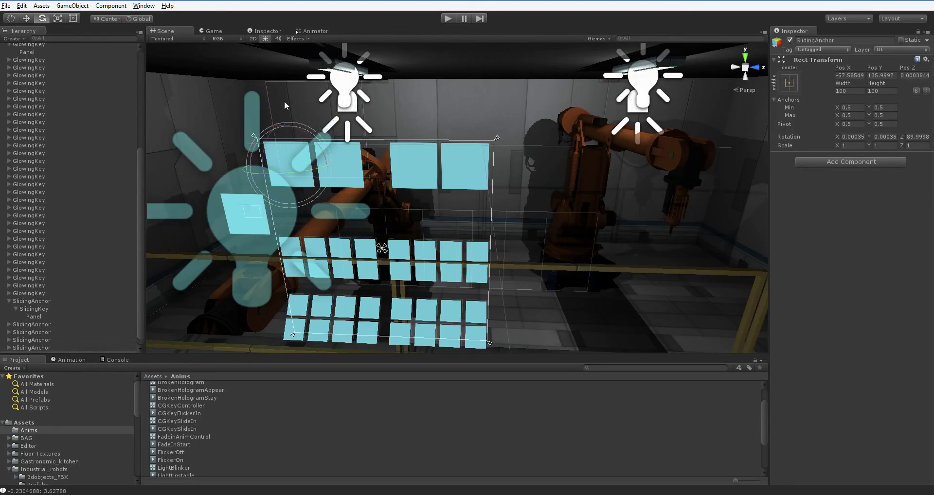
drag(311, 138, 364, 416)
click(28, 19)
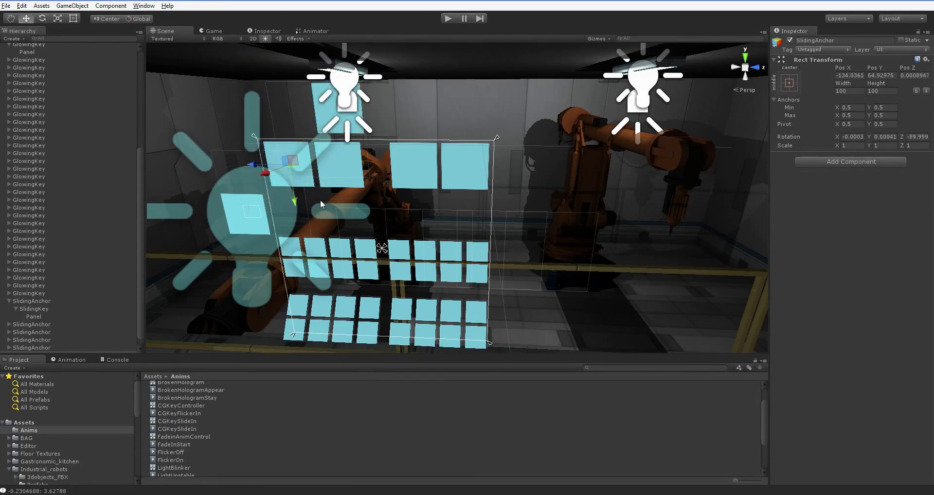
drag(294, 202, 412, 292)
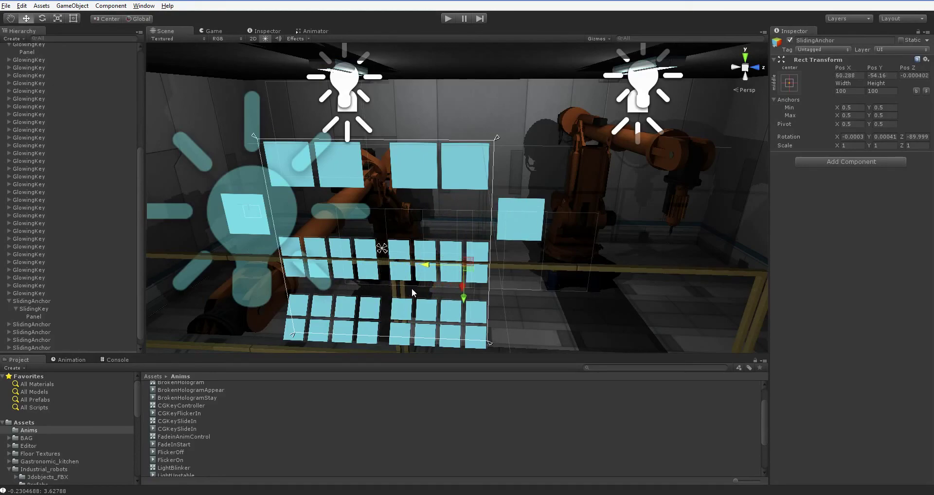
- Preview the side keys in play mode and lower both side SlidingAnchors together to about Pos Y 105 and -85
click(449, 19)
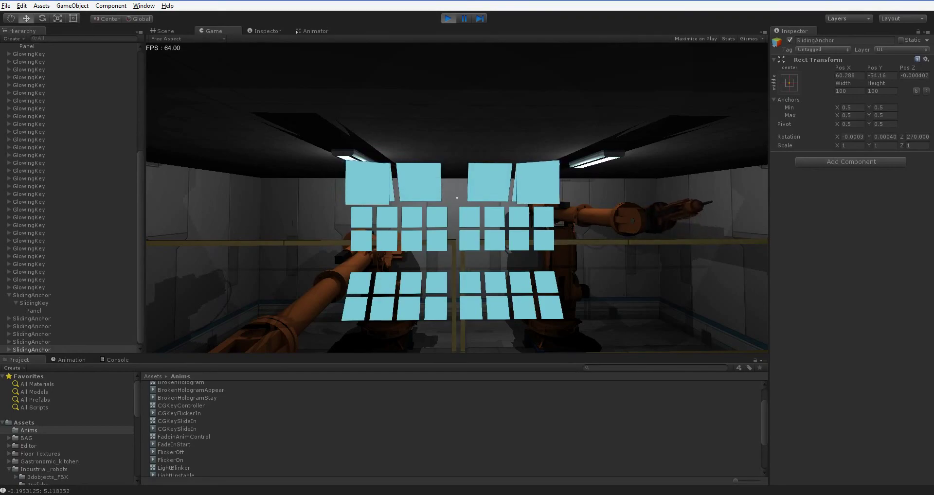
key(ctrl+p)
click(505, 217)
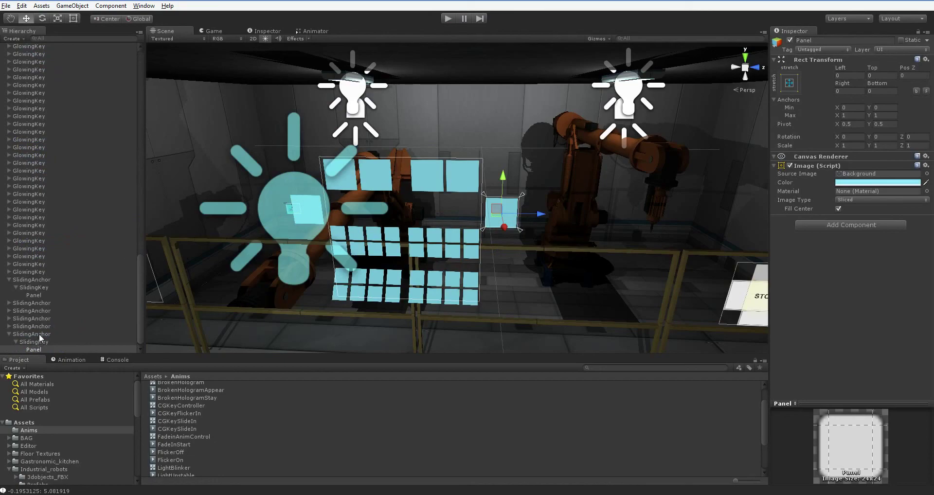
click(39, 334)
ctrl+click(39, 329)
drag(404, 182, 400, 195)
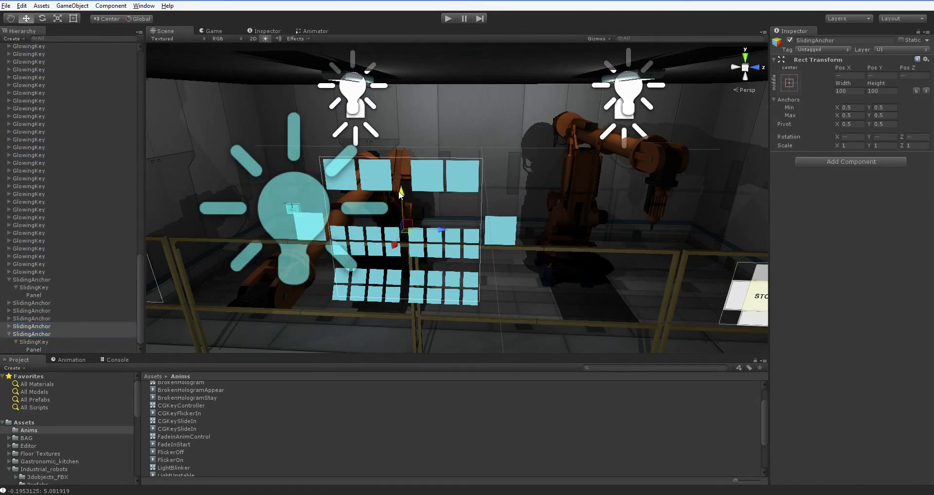
- Spread the side SlidingAnchors outward, the left one to about Pos X -107.7 and the right one to about 109.2
click(57, 331)
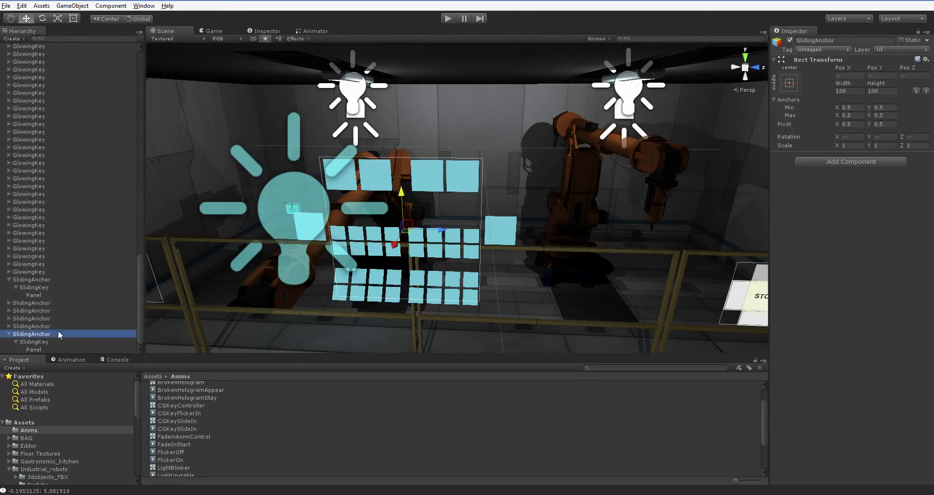
click(52, 326)
drag(374, 193, 346, 192)
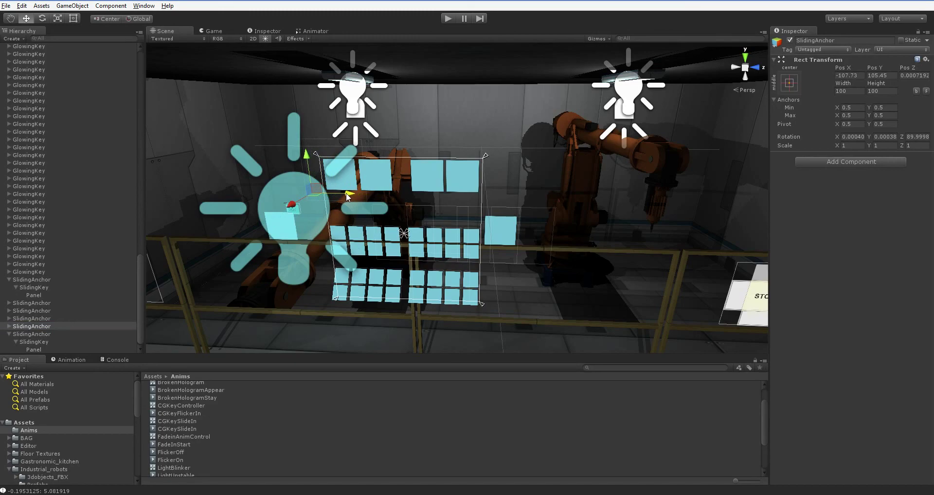
click(58, 335)
drag(499, 267, 530, 272)
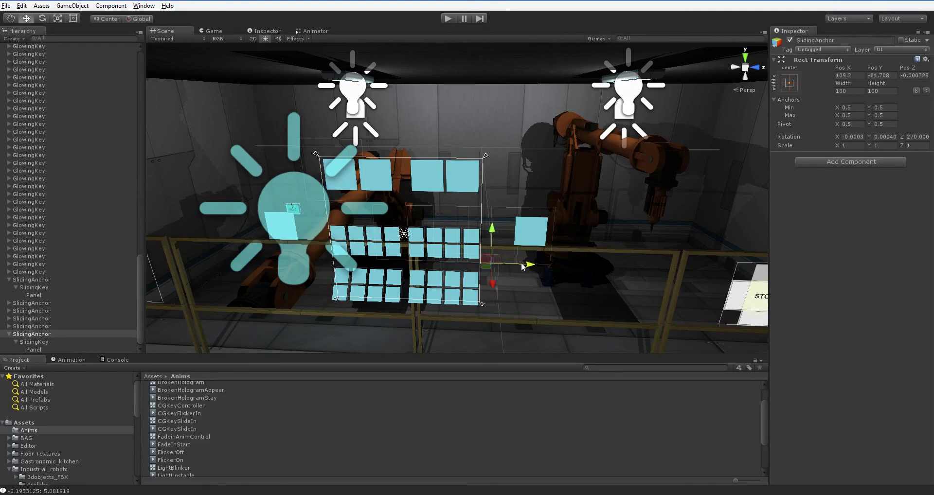
- Shift the right SlidingAnchor outward to about Pos X 112.65 and play-test the key console by walking up to it
drag(534, 268, 535, 269)
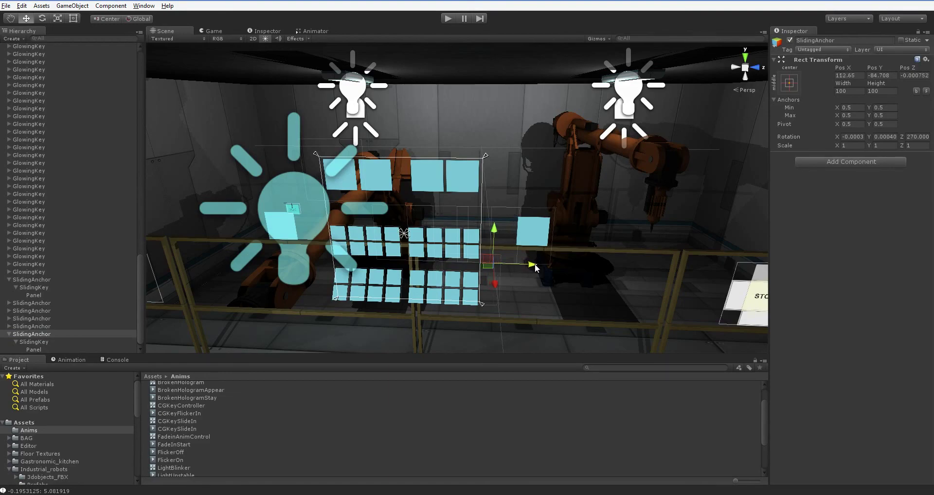
click(448, 19)
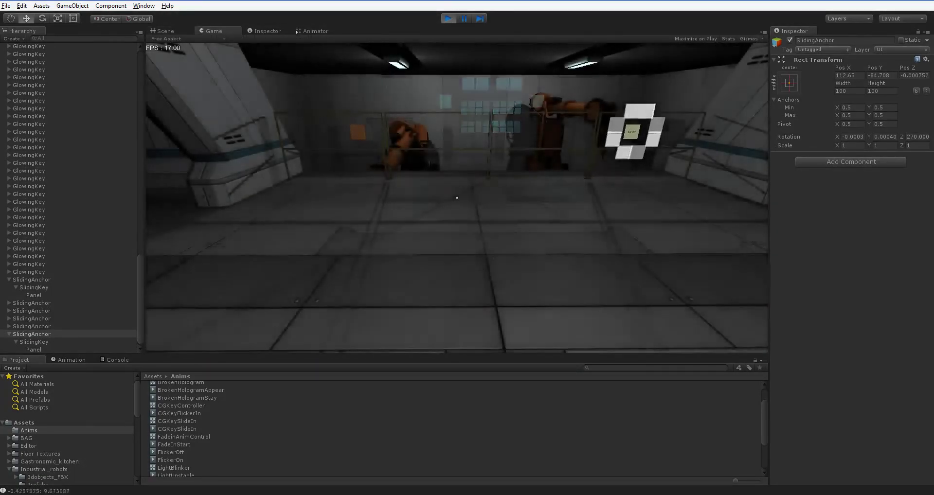
key(w)
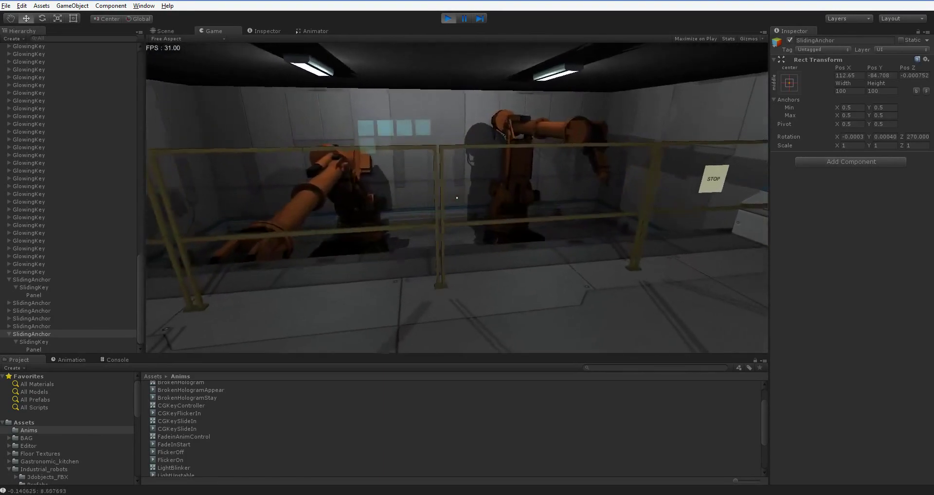
key(w)
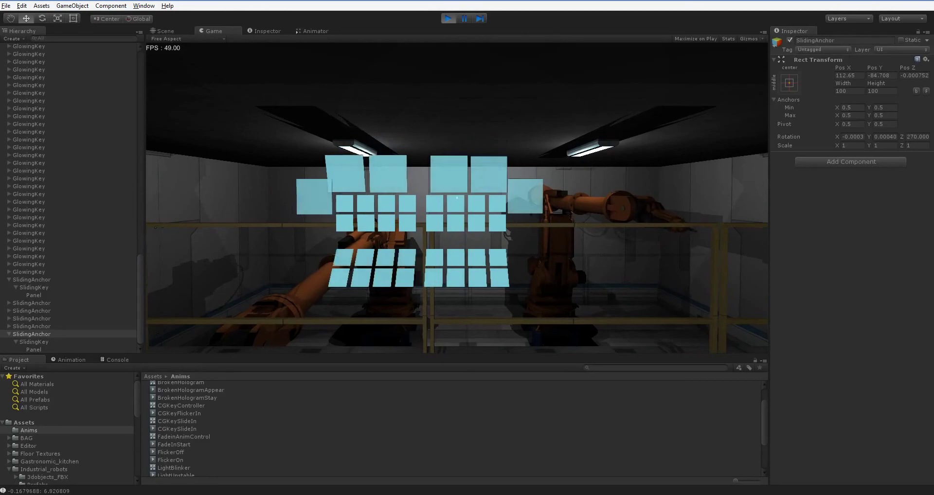
key(w)
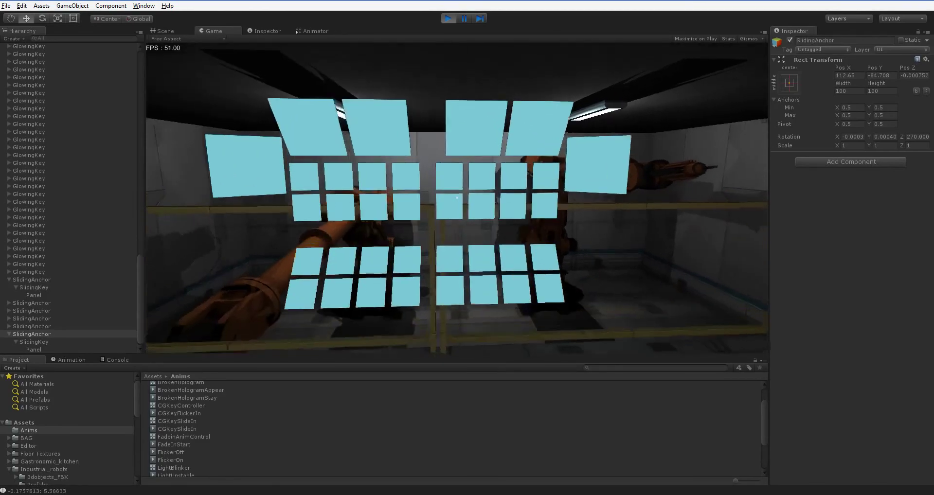
key(d)
key(a)
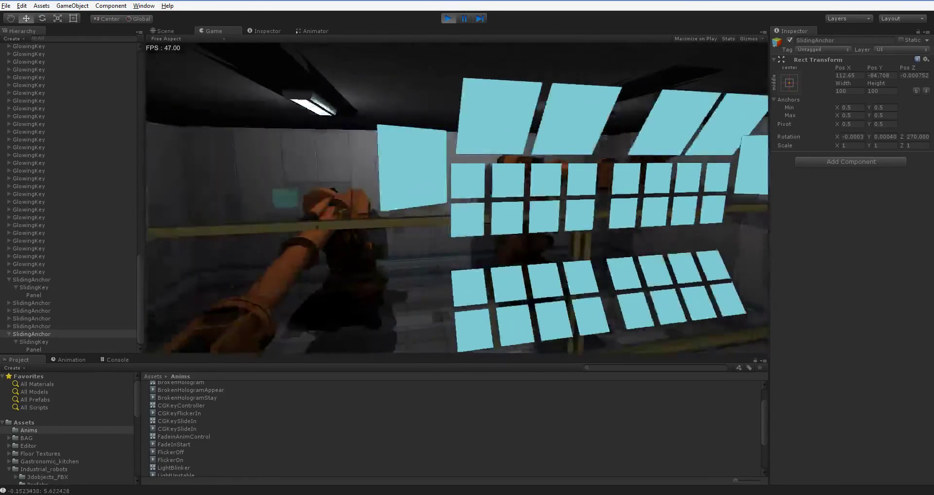
- Inspect the STOP hologram in play mode, check the Console log with the key console in view, and exit play mode
key(d)
key(a)
key(s)
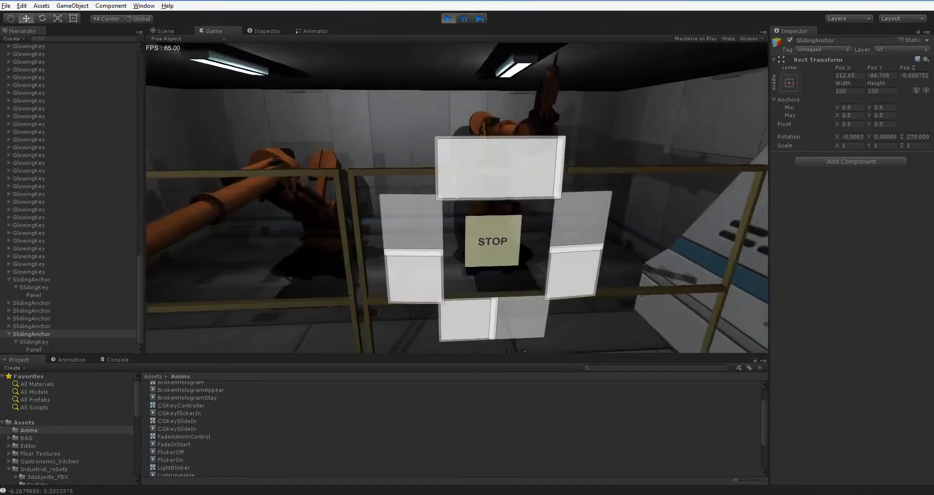
key(d)
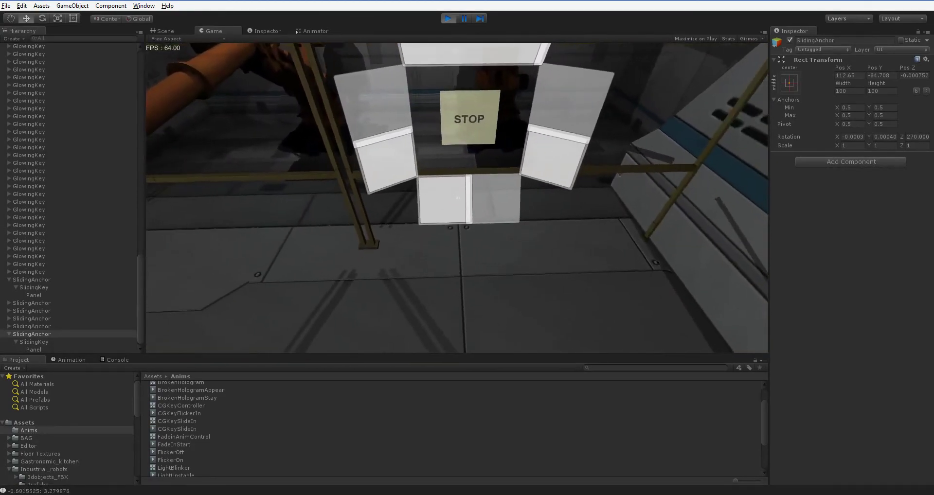
key(ctrl+shift+c)
key(w)
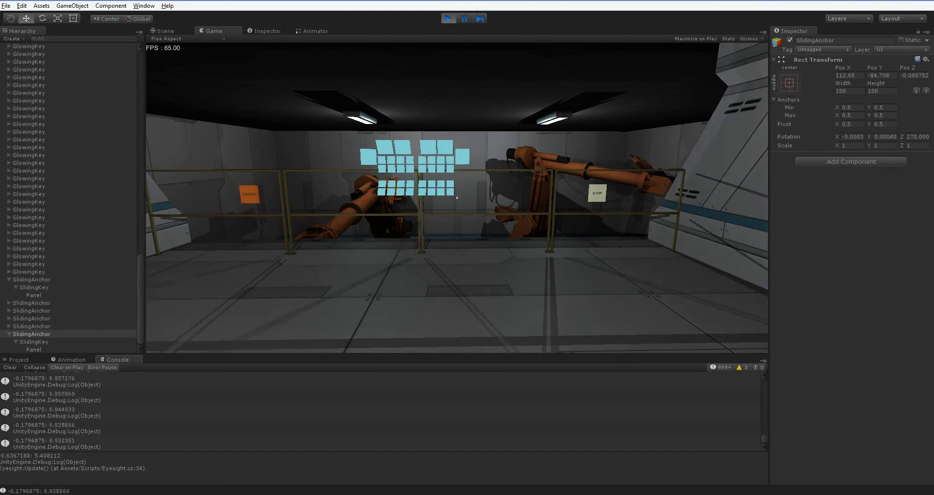
key(ctrl+p)
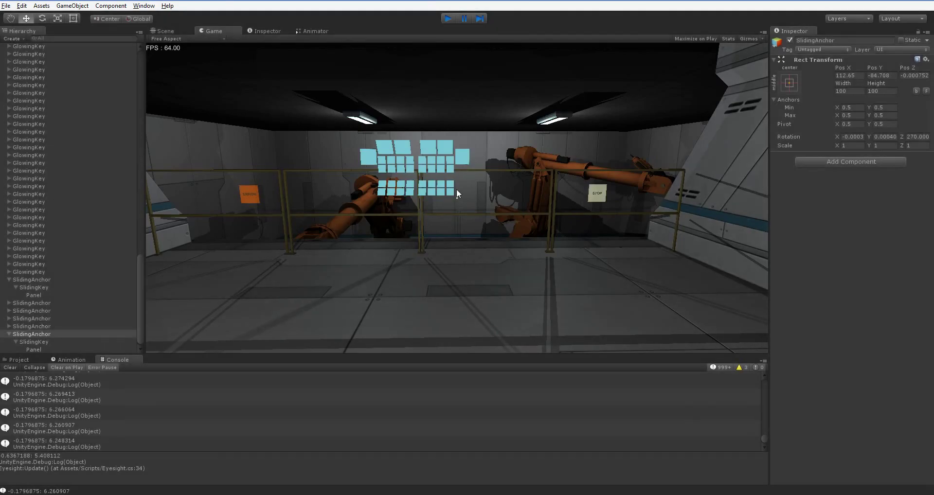